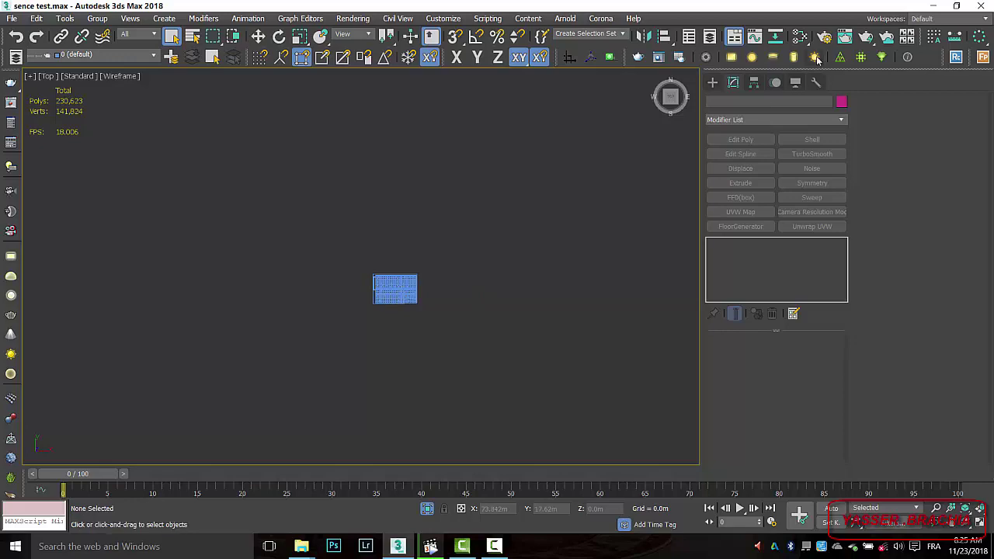
Step: Create a targeted CoronaSun in the Top view, placed far to the right of the room and aimed into it
click(814, 57)
scroll(437, 313, up, 4)
scroll(367, 251, up, 7)
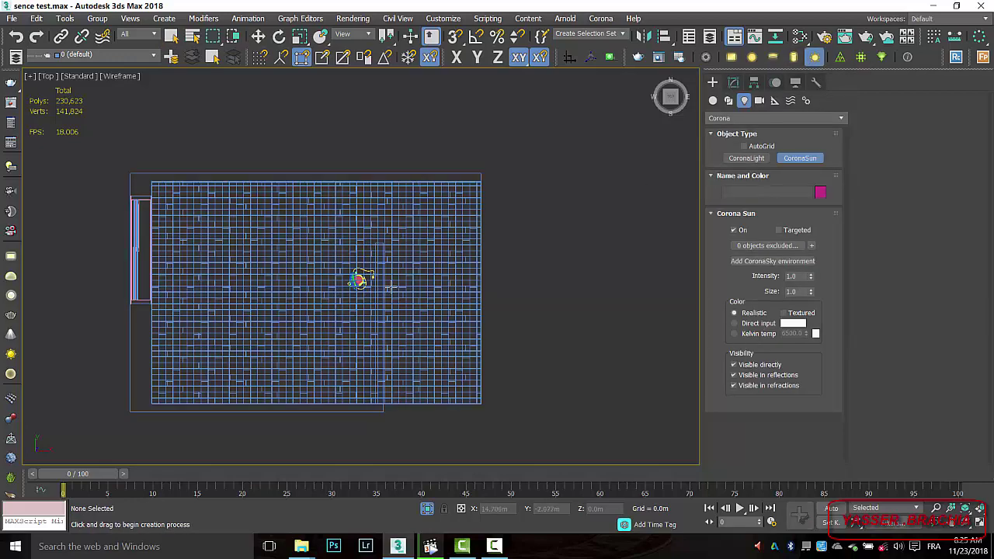
scroll(390, 287, down, 8)
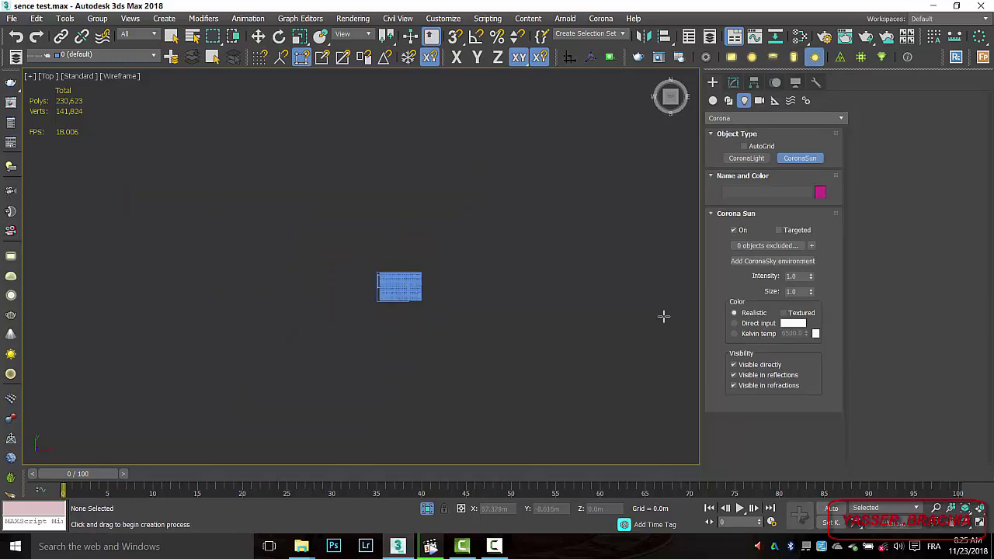
drag(663, 316, 384, 282)
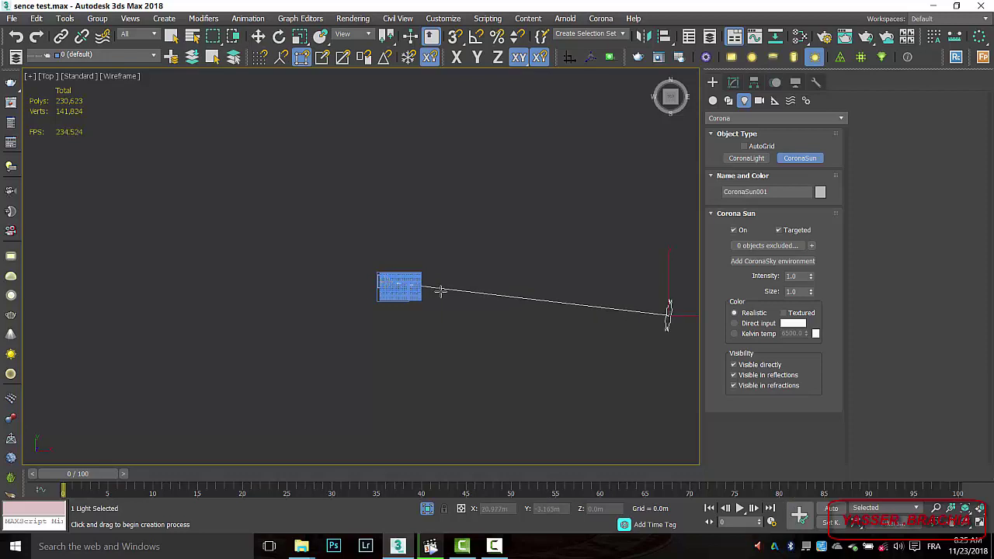
right_click(470, 325)
Step: Lower the CoronaSun slightly along the vertical axis in the Front view
key(l)
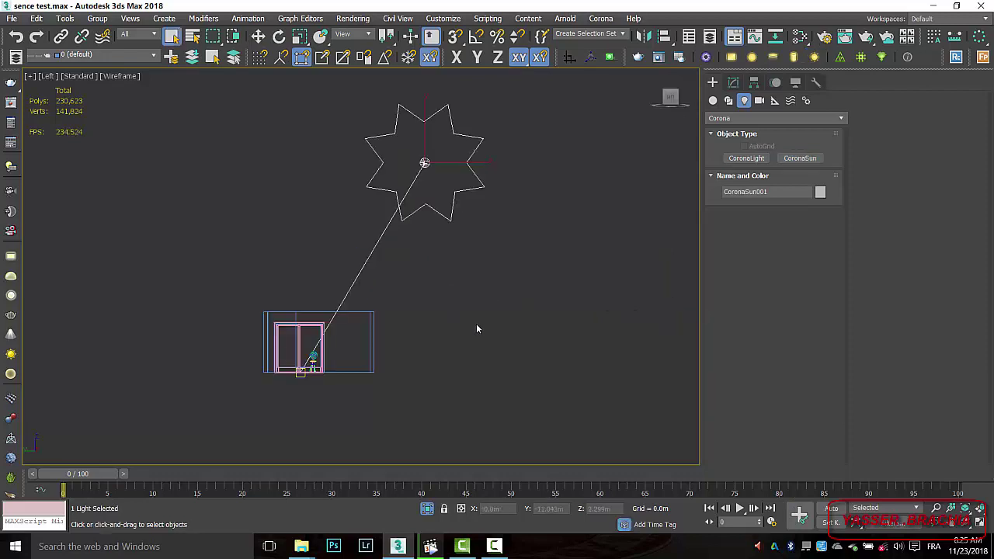
key(f)
scroll(611, 178, down, 2)
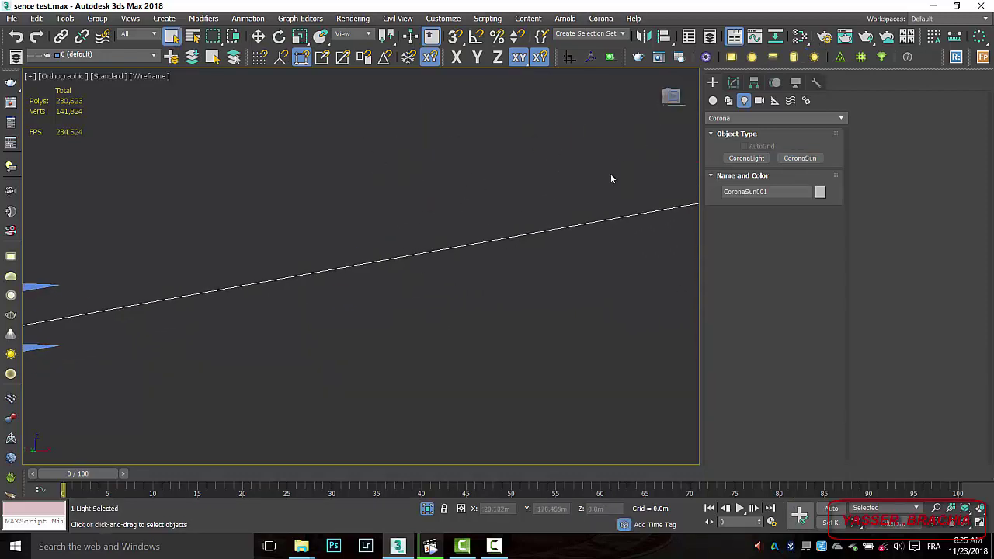
scroll(564, 218, down, 7)
middle_drag(568, 217, 524, 220)
key(w)
scroll(537, 219, up, 2)
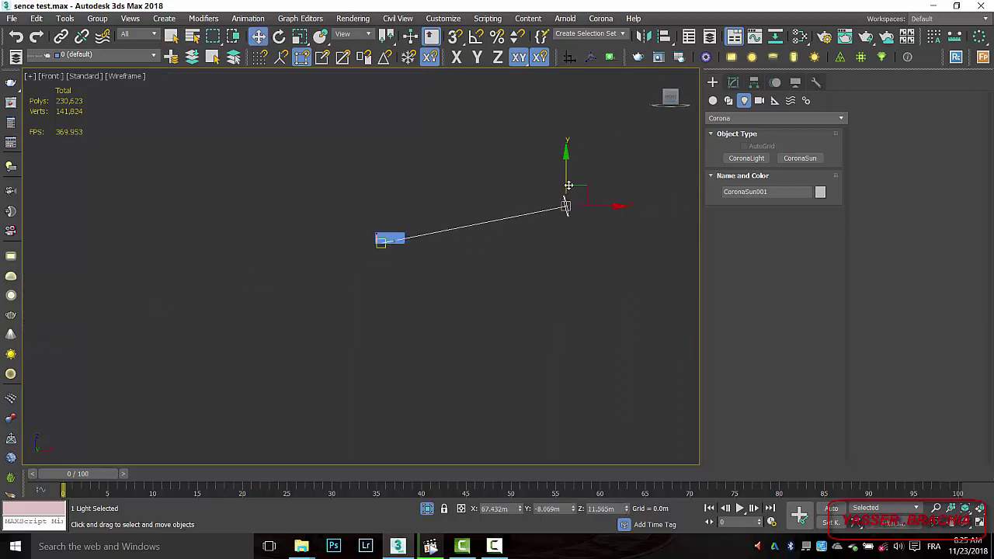
drag(568, 182, 569, 186)
click(511, 303)
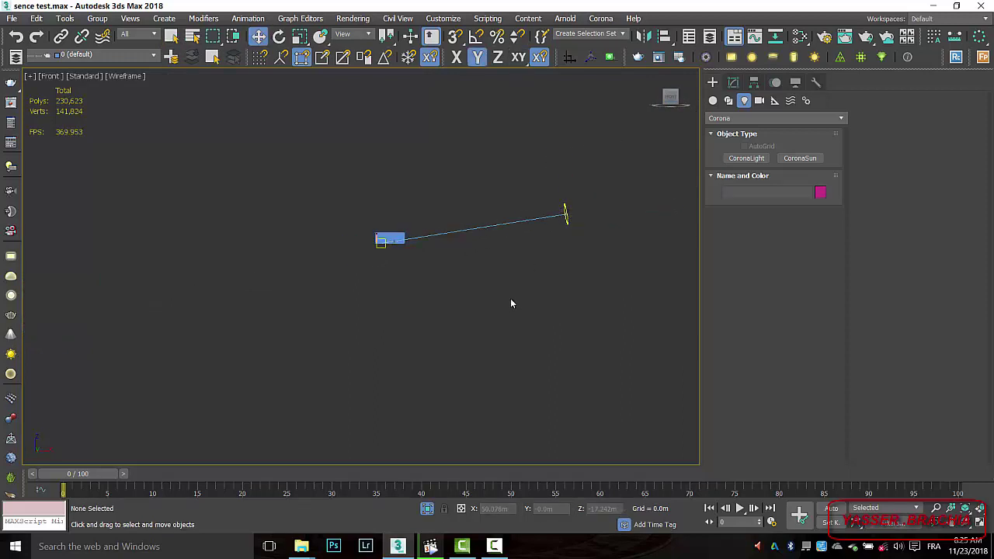
Step: Create a targeted CoronaCam in the Top view, standing outside the room's lower wall and aimed inside, with a target distance of about 6.96 m
key(t)
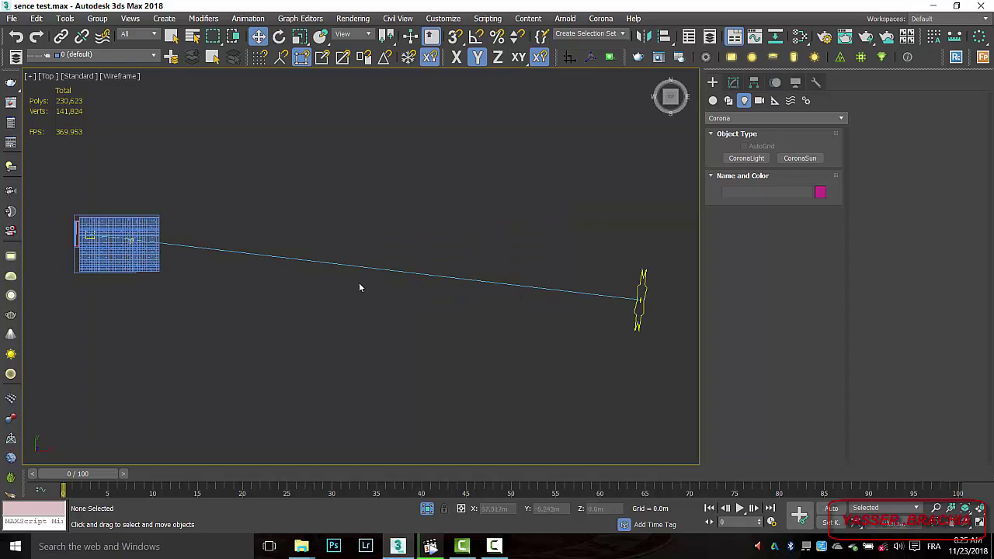
middle_drag(359, 288, 528, 287)
scroll(327, 267, up, 3)
middle_drag(300, 268, 414, 282)
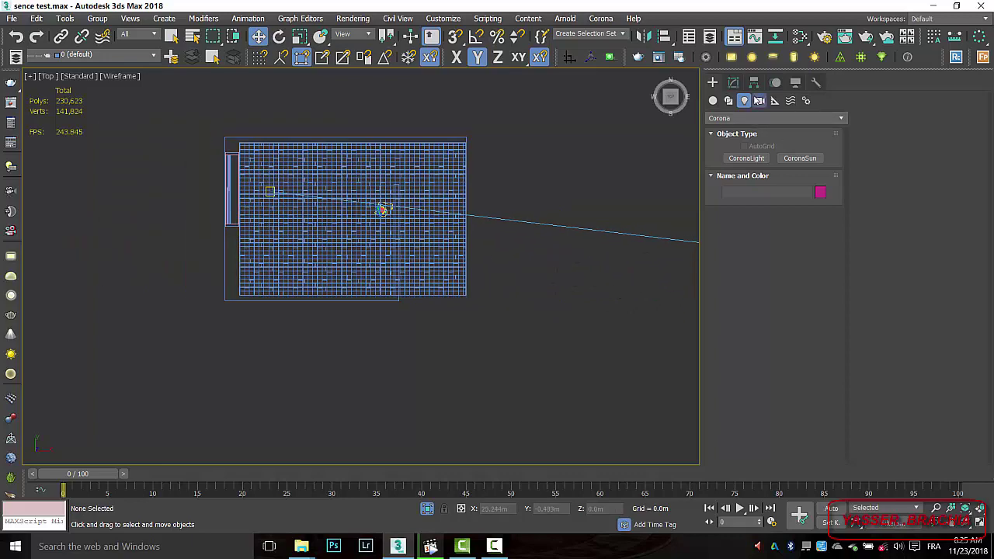
click(759, 100)
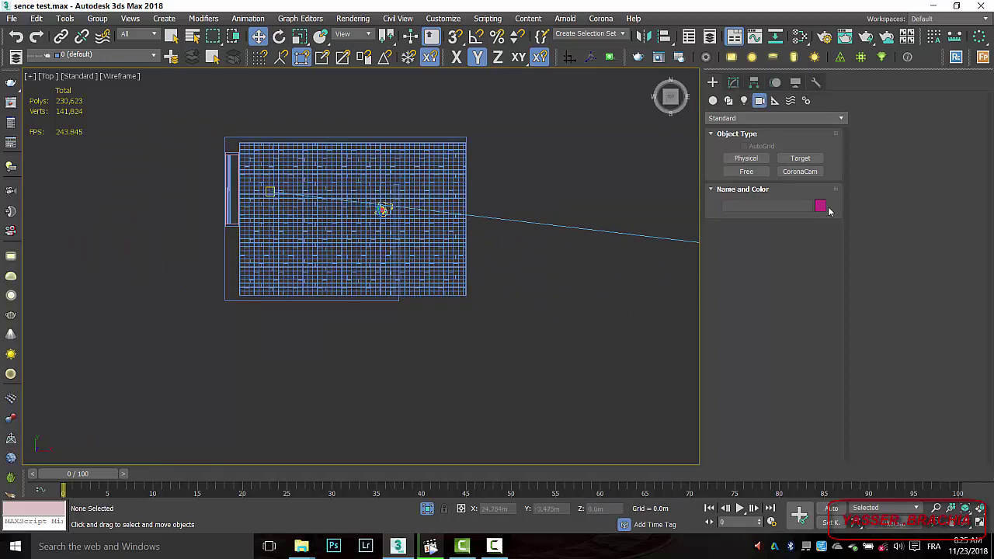
click(800, 171)
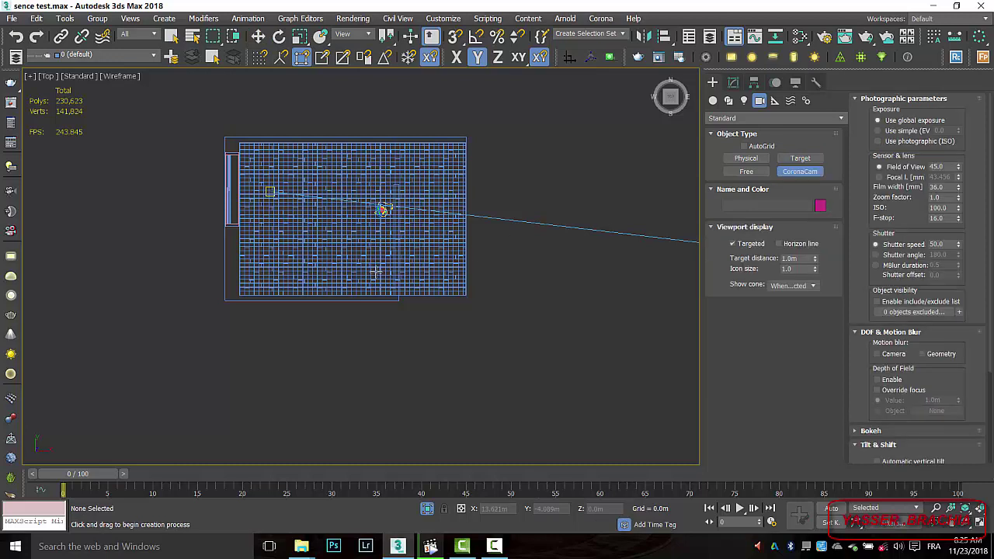
drag(313, 373, 315, 183)
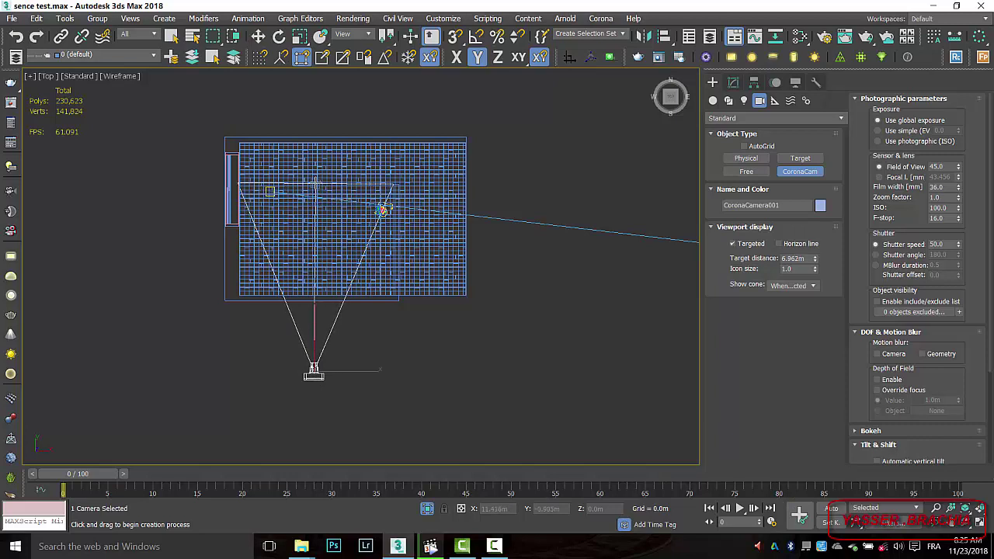
key(w)
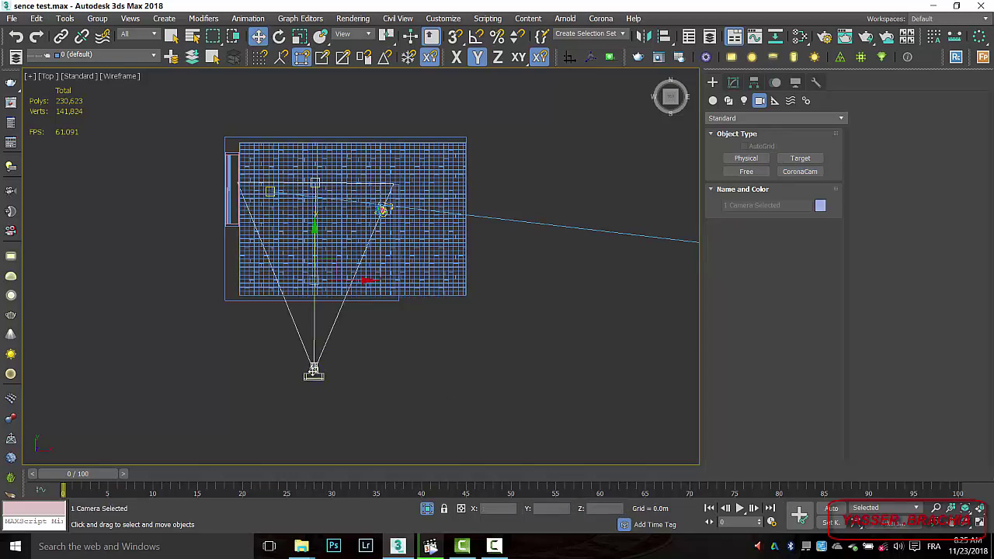
click(252, 410)
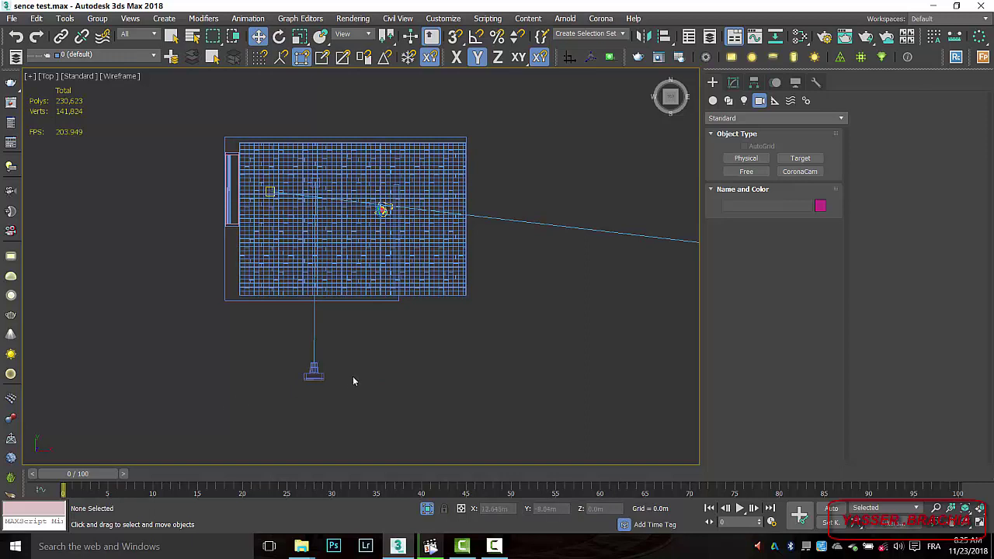
Step: Move the CoronaCam along Y closer to the room's lower wall in the Top view
click(314, 369)
drag(316, 336, 315, 292)
click(318, 185)
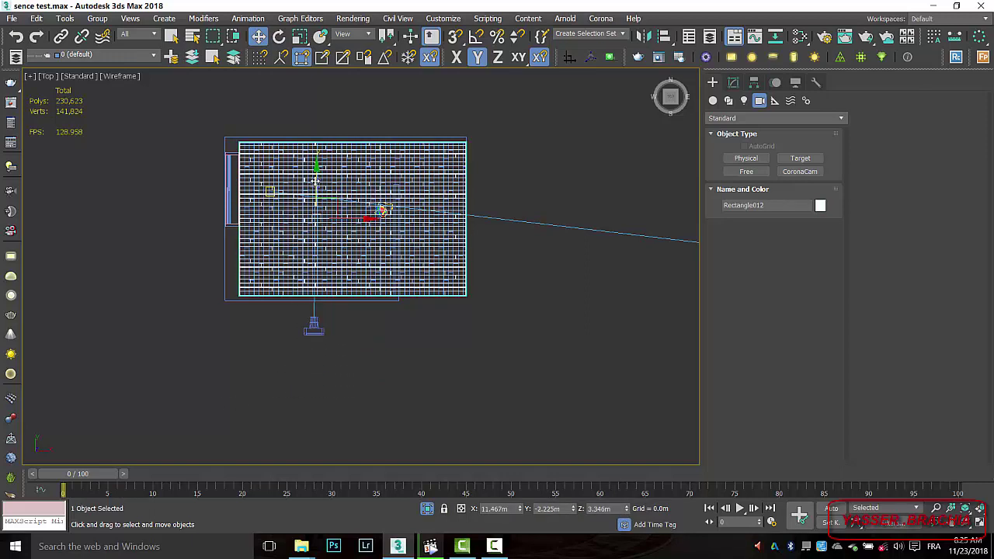
click(394, 379)
Step: Restrict selection to Cameras, then shift the camera and its target along Y toward the room's far wall
click(140, 34)
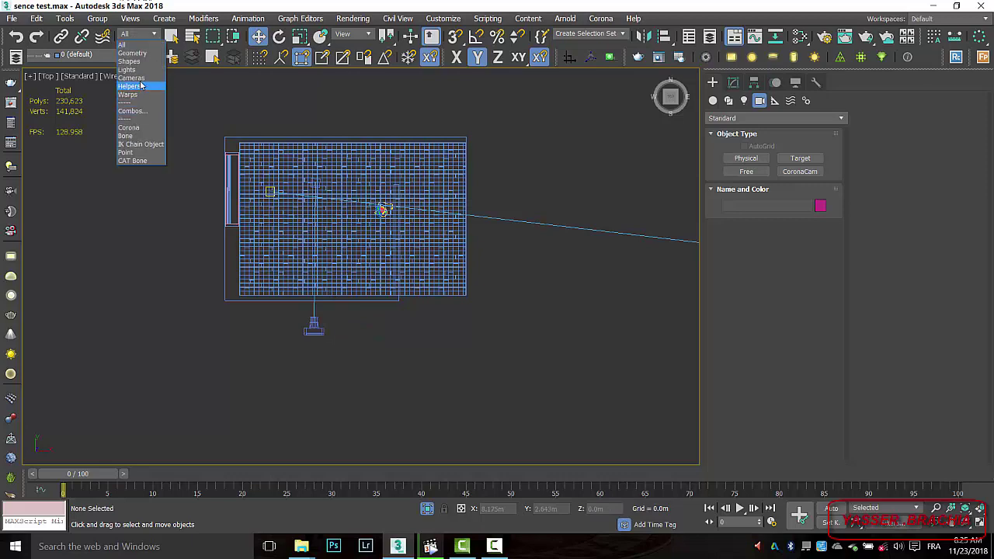
click(139, 82)
click(316, 185)
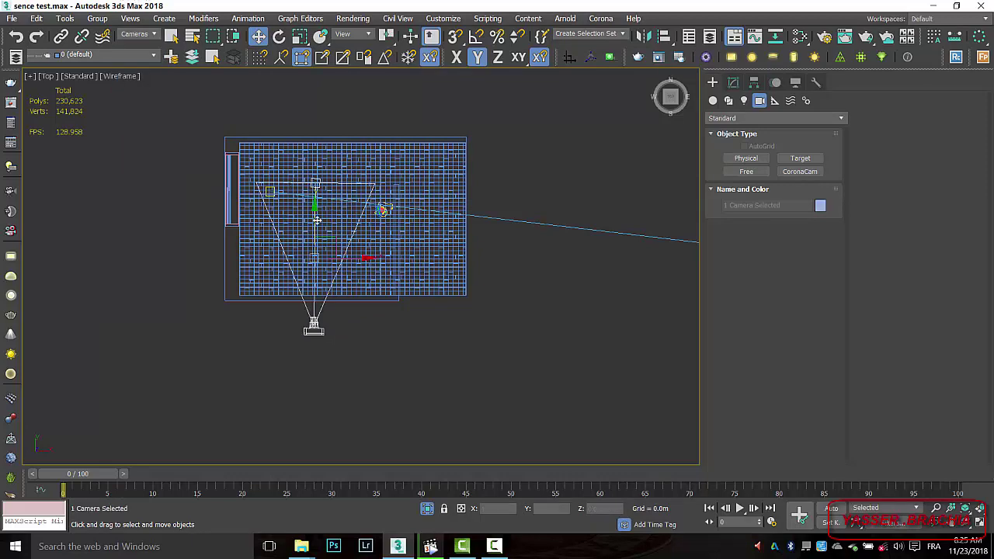
drag(317, 221, 322, 135)
click(365, 106)
scroll(313, 163, up, 3)
click(322, 181)
scroll(292, 190, down, 5)
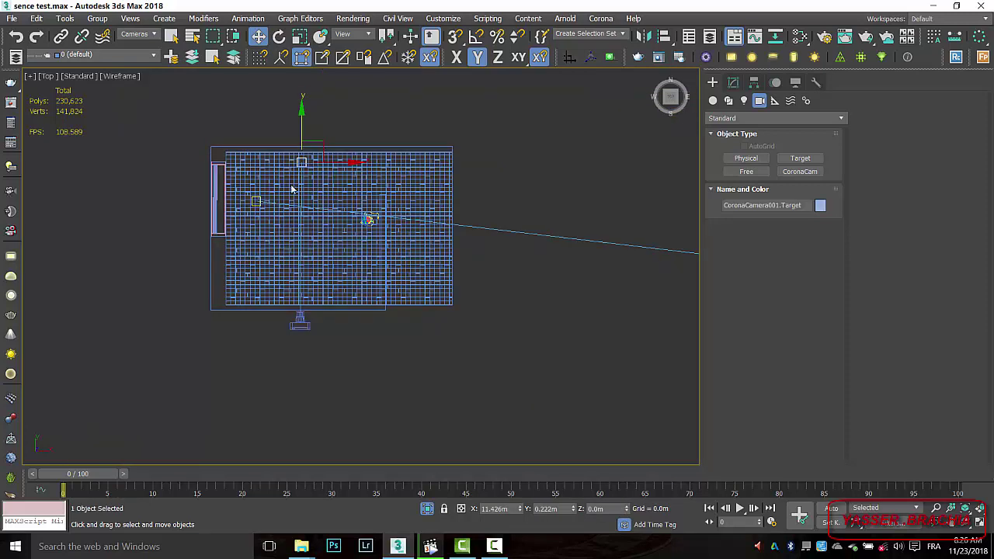
Step: Move the camera body back along Y, away from the room's lower wall, to a target distance of about 6.56 m
click(379, 356)
click(300, 318)
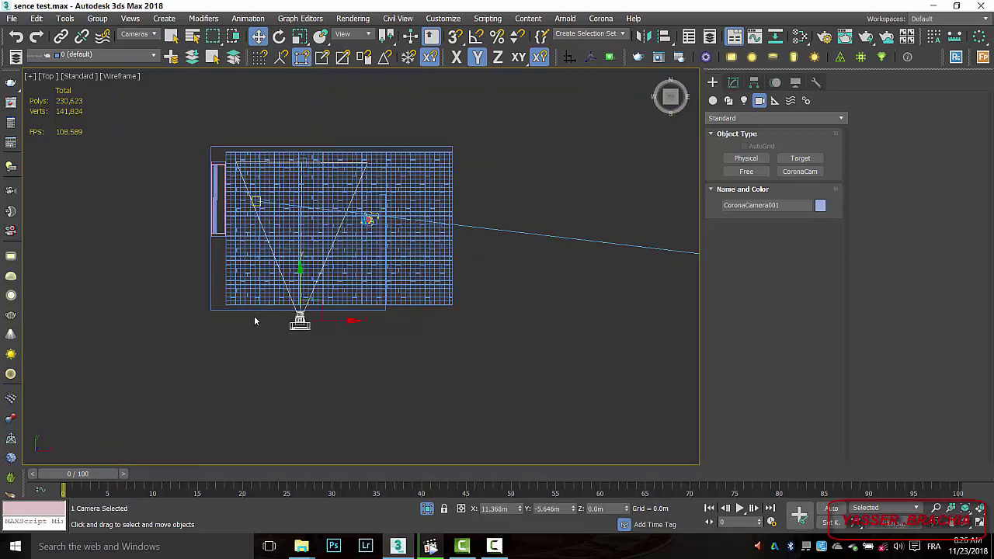
drag(300, 319, 300, 336)
click(264, 297)
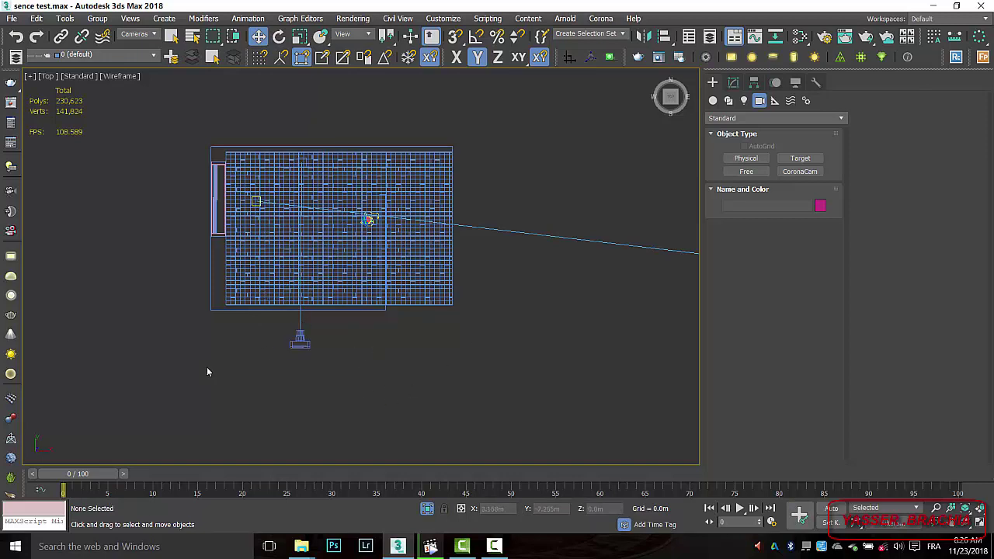
Step: Examine the camera's parameters down to the Tilt & Shift and clipping sections
click(297, 343)
click(733, 81)
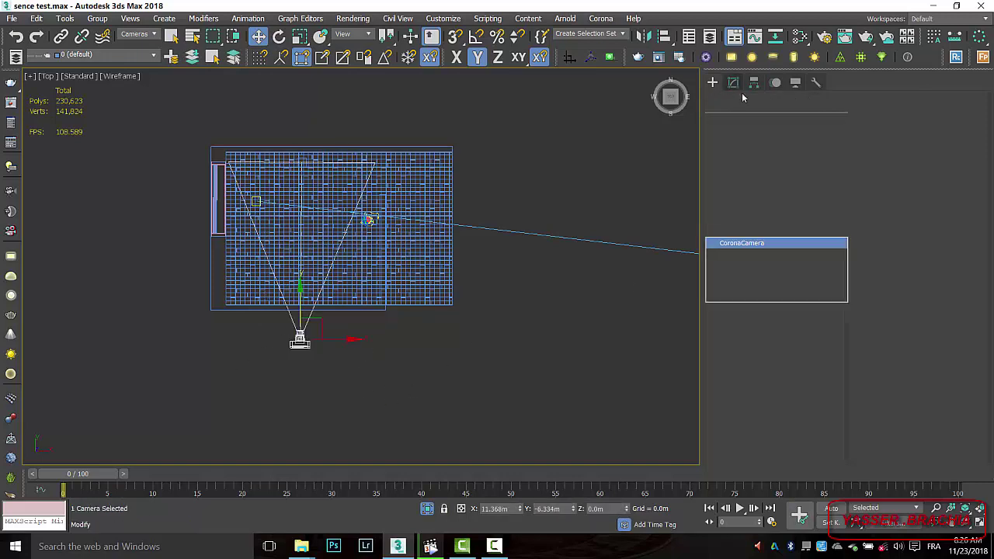
scroll(987, 220, down, 3)
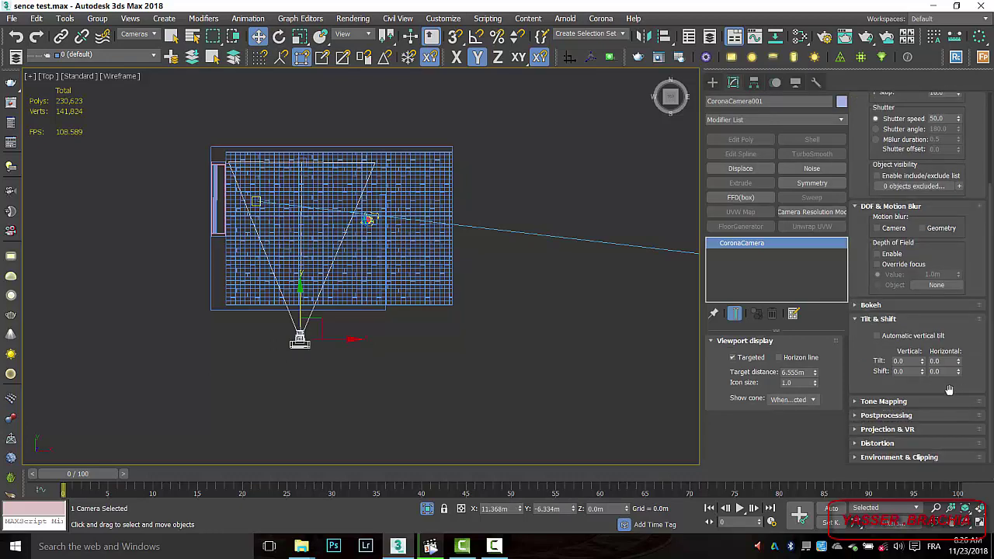
click(550, 364)
Step: Restore the multi-viewport layout, open the Corona Render Setup and minimize it
key(alt+w)
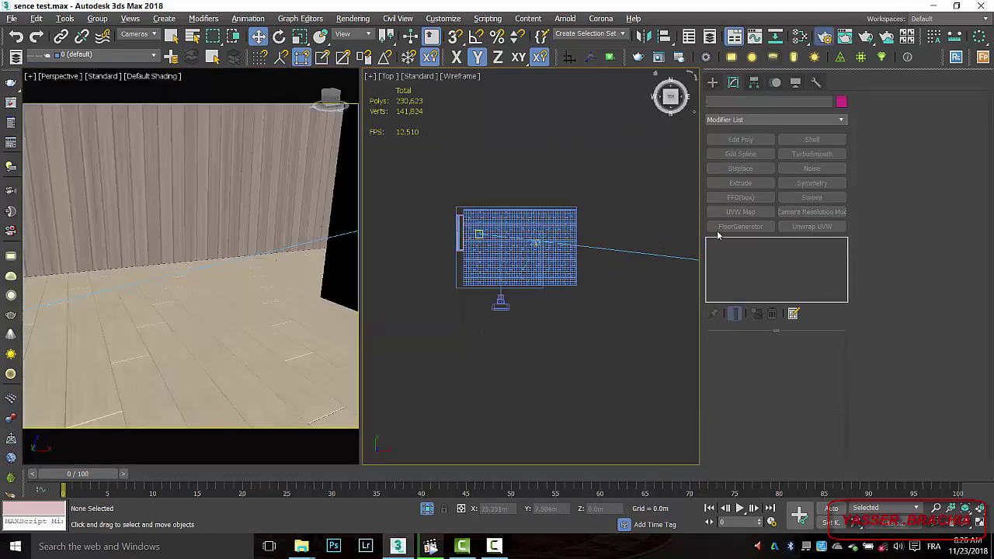
key(F10)
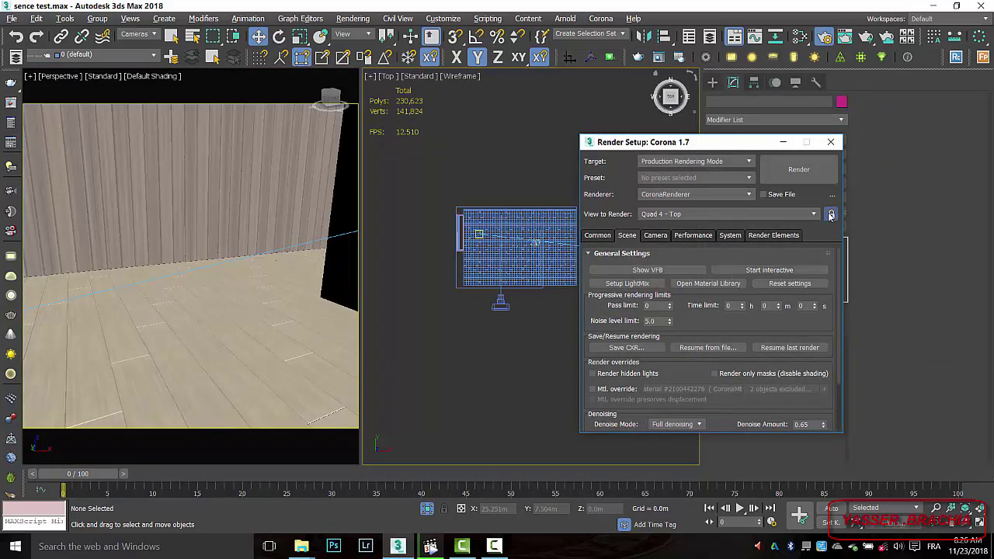
click(784, 142)
Step: Show the view through CoronaCamera001 in the Perspective viewport
click(500, 303)
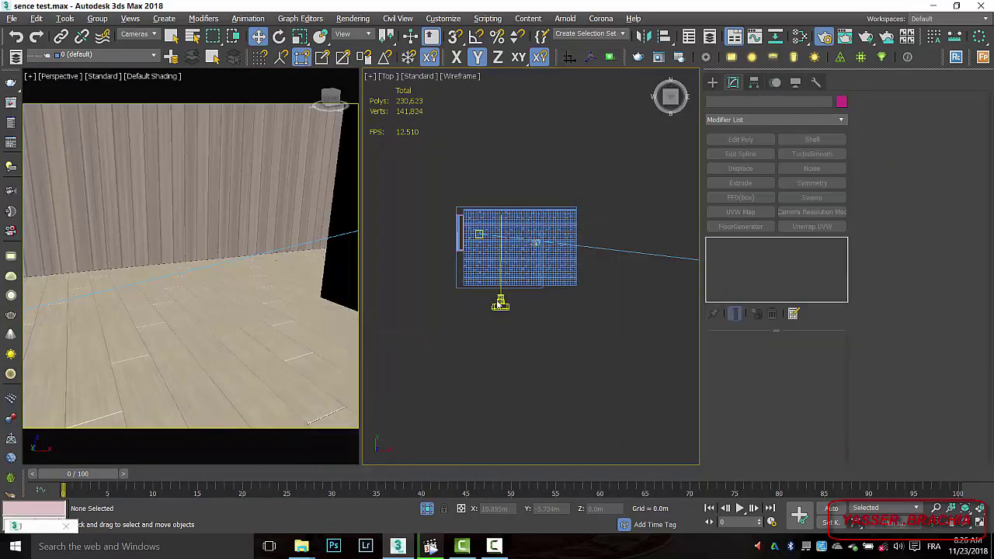
click(488, 309)
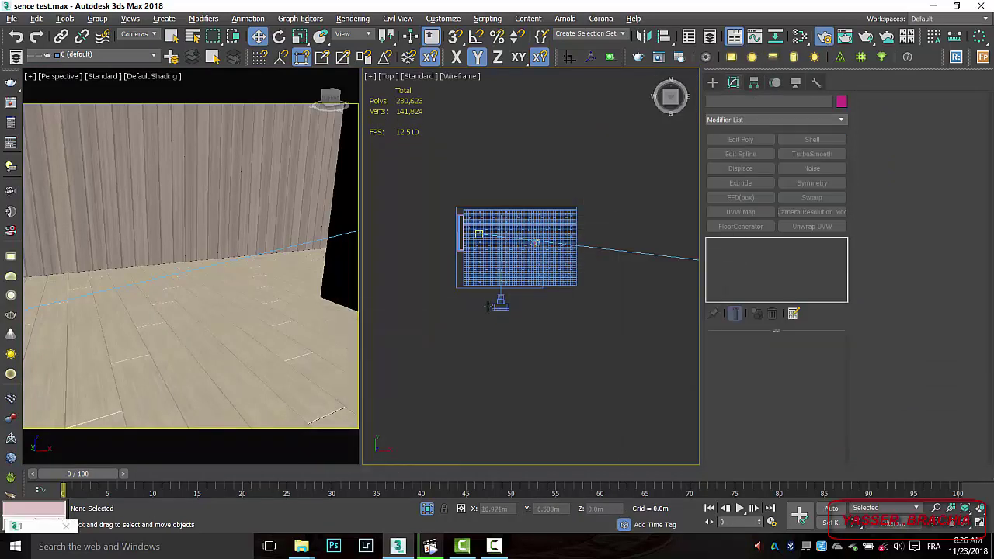
click(50, 78)
mouse_move(147, 90)
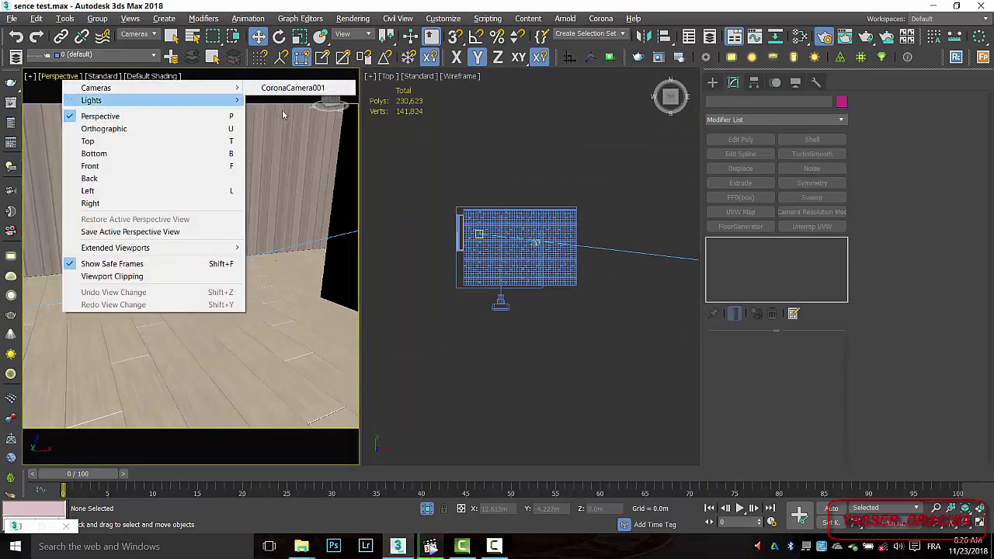
click(293, 88)
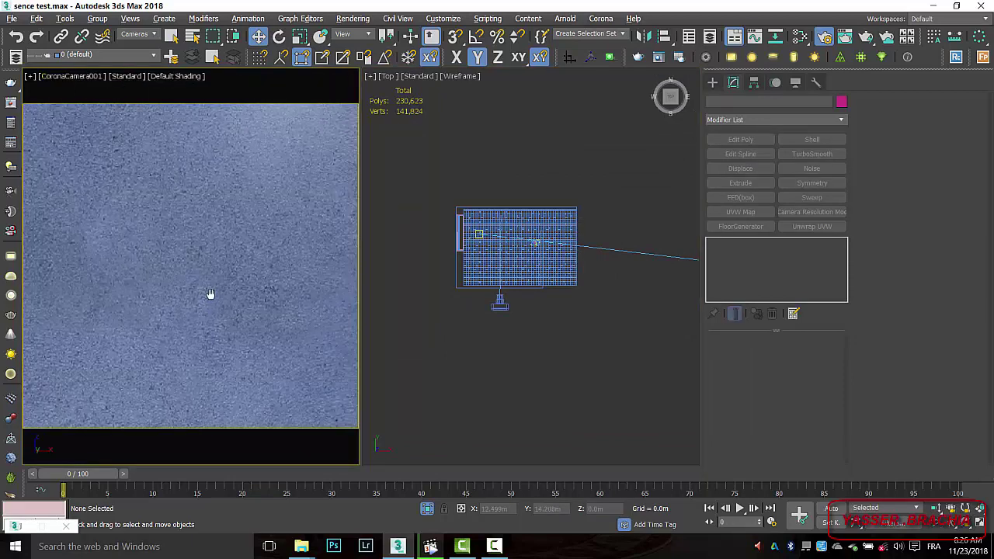
Step: Select the camera of the active view and set its Z position to 1 m
click(65, 77)
click(133, 288)
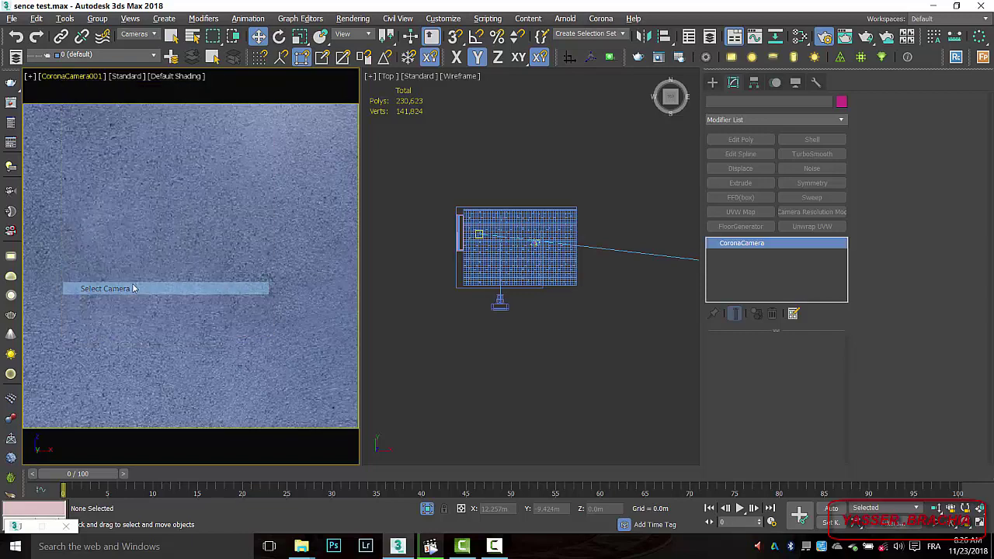
text(1)
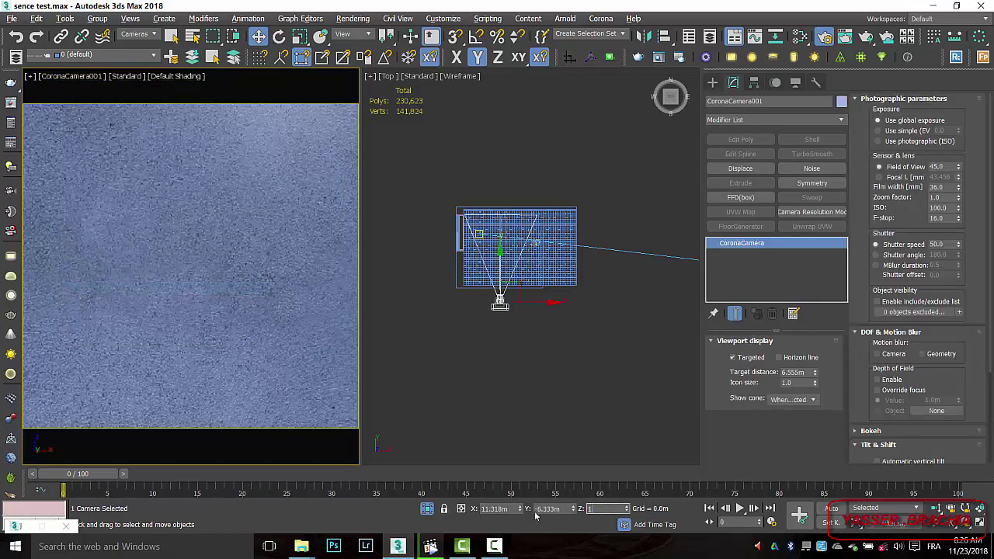
key(Return)
Step: Select the target of CoronaCamera001 and adjust its Z position
click(78, 76)
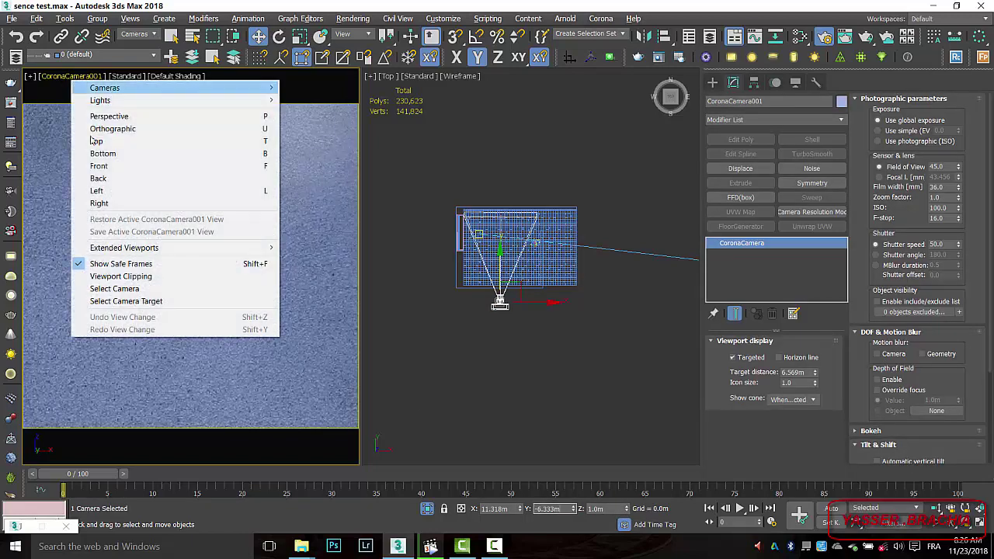
click(155, 302)
key(Tab)
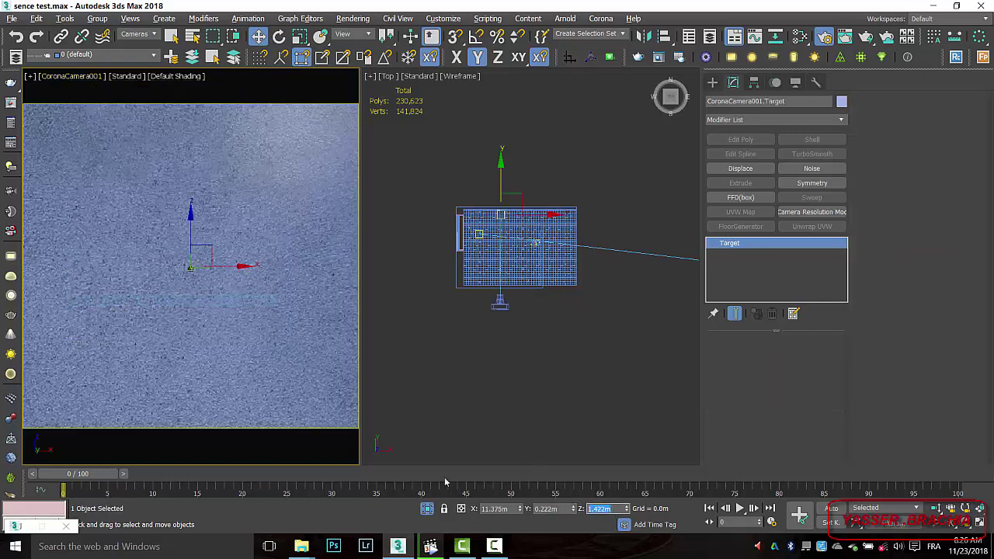
click(464, 398)
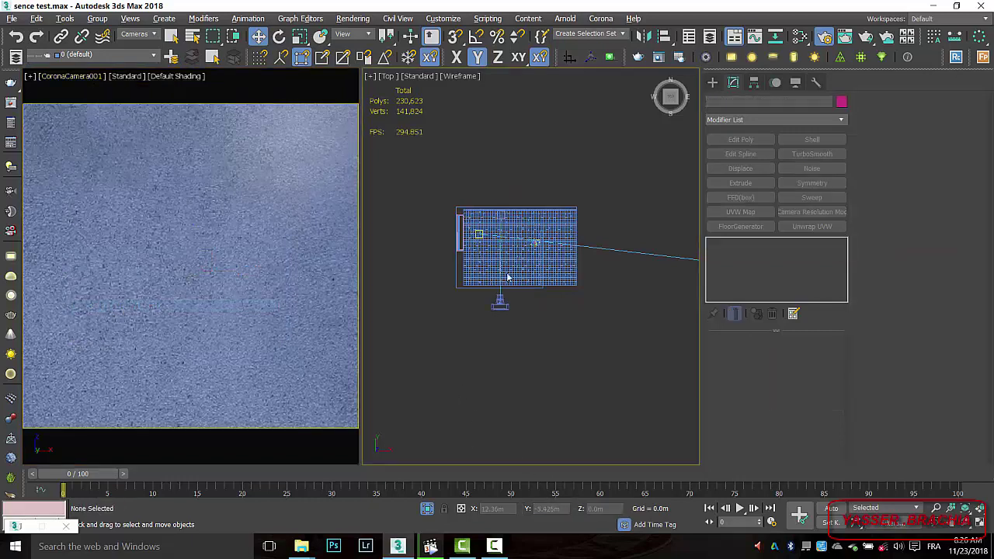
Step: Select CoronaCamera001 in the Top viewport and enable its automatic vertical tilt
click(516, 304)
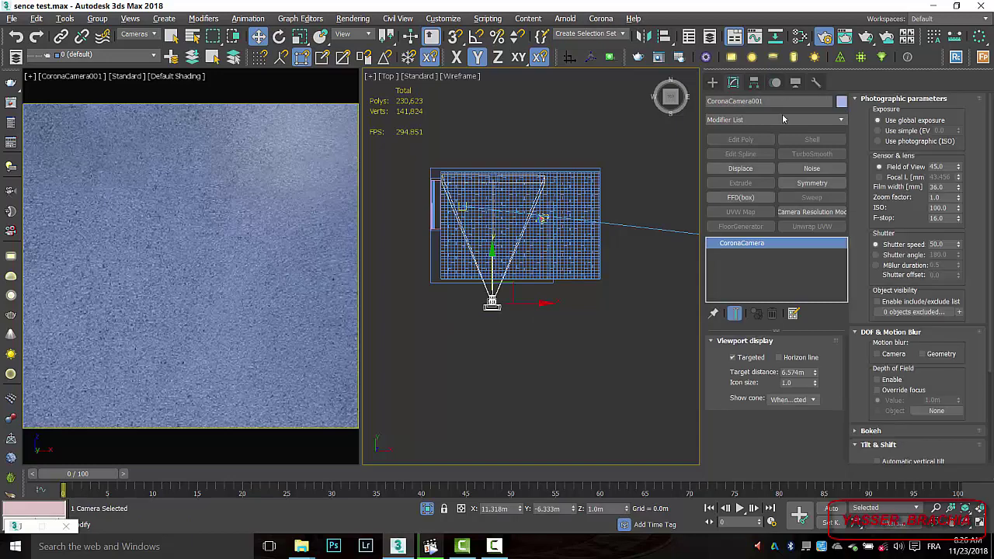
drag(990, 212, 990, 311)
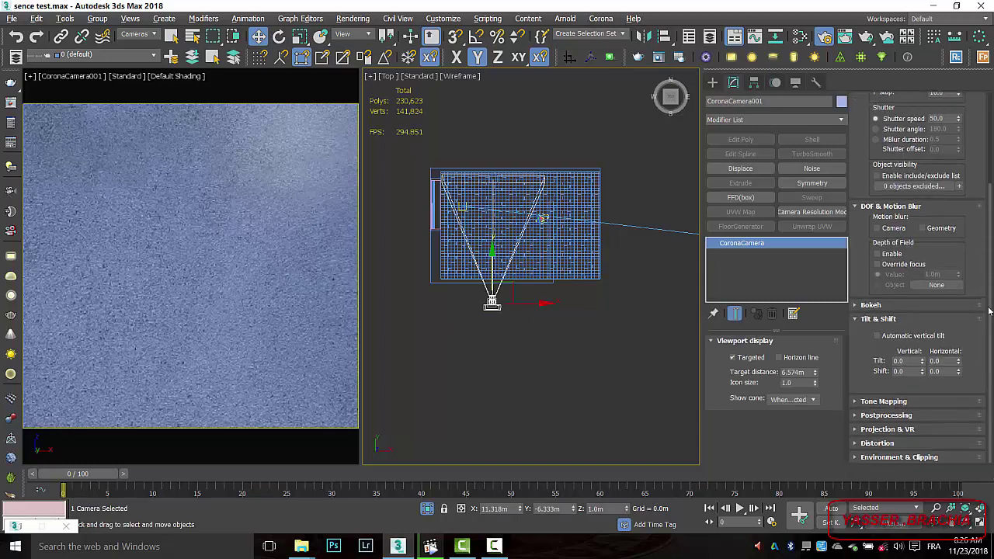
click(897, 336)
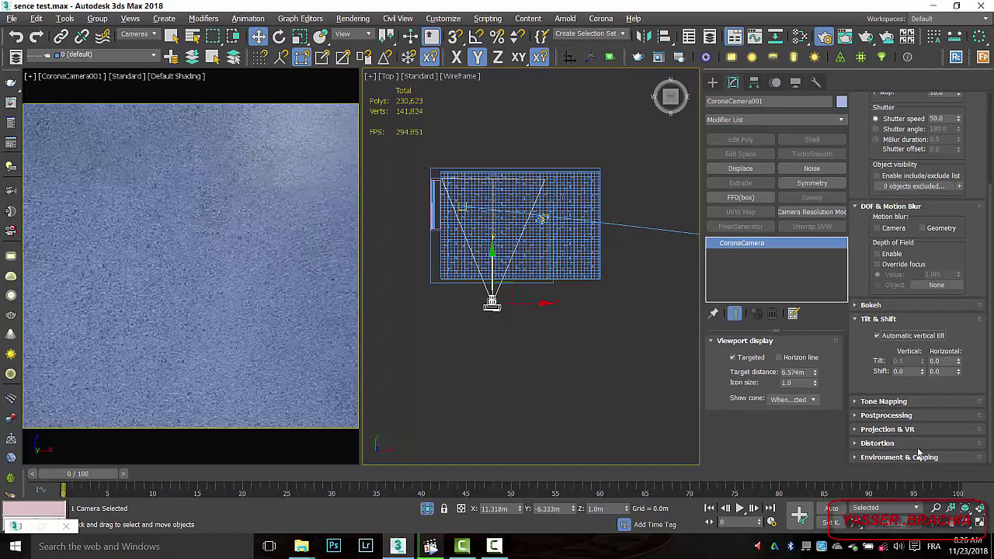
Step: Enable camera clipping for CoronaCamera001 with a near distance of 2 m, and deselect the camera
click(893, 458)
click(879, 374)
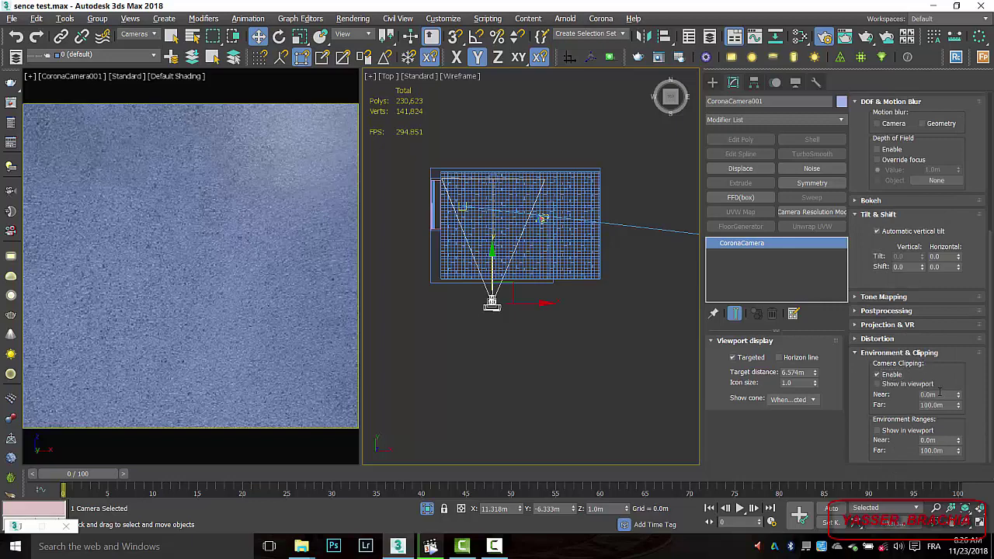
text(1)
key(Tab)
click(957, 394)
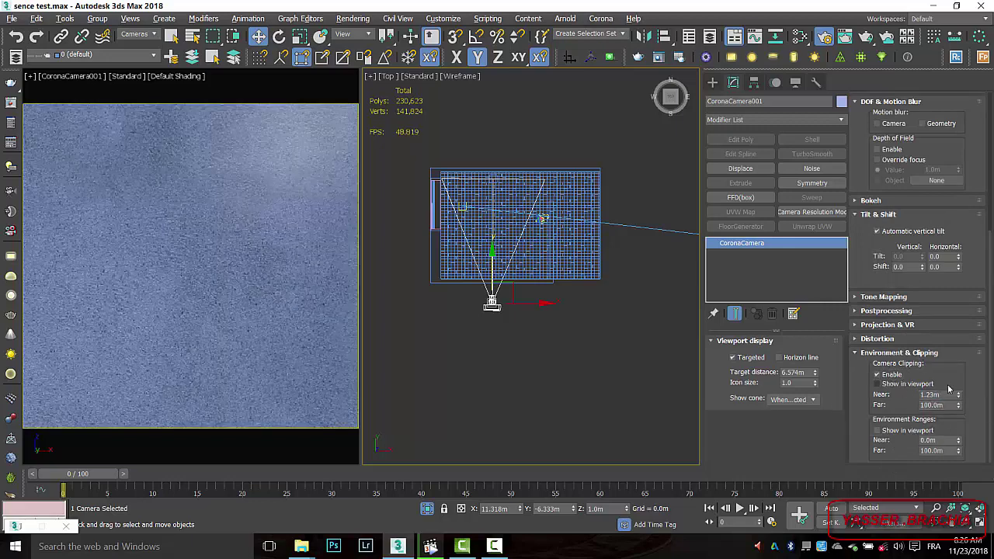
drag(946, 395, 873, 393)
text(2)
key(Tab)
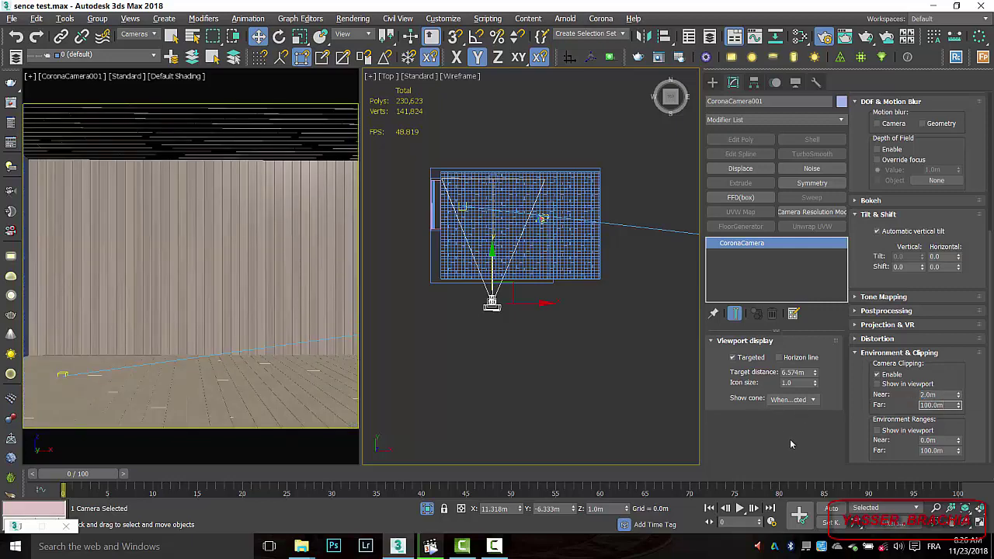
click(490, 379)
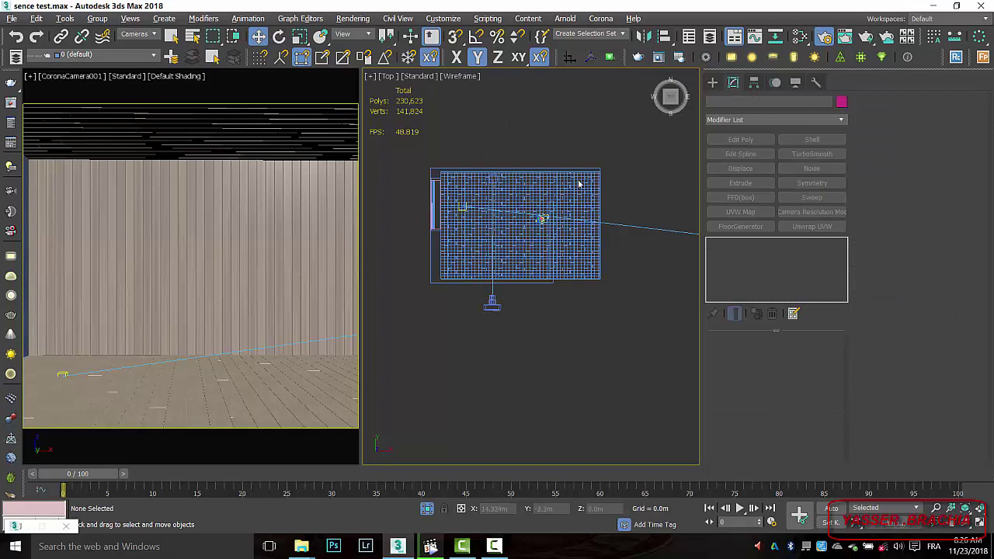
Step: Lock the view to render to the CoronaCamera001 view in the Render Setup and minimize the setup window
click(824, 37)
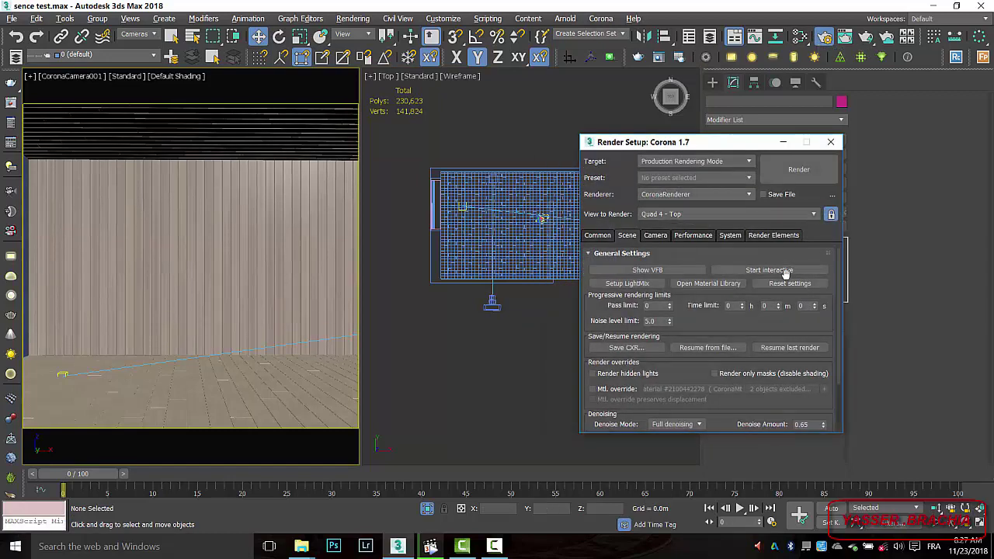
click(830, 214)
click(830, 215)
click(781, 142)
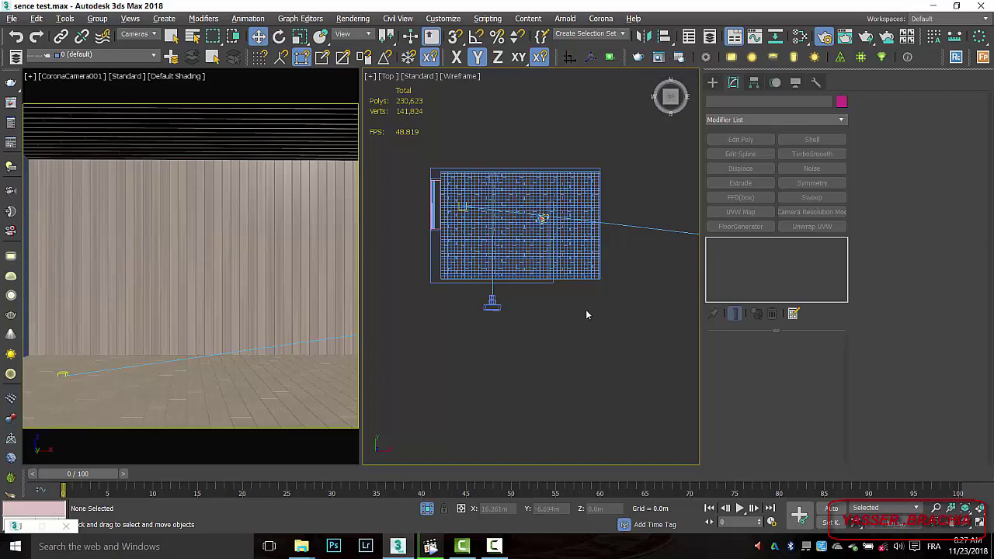
Step: Maximize the Top viewport, open the Corona frame buffer and place it so that the room stays visible beside it
key(alt+w)
click(660, 58)
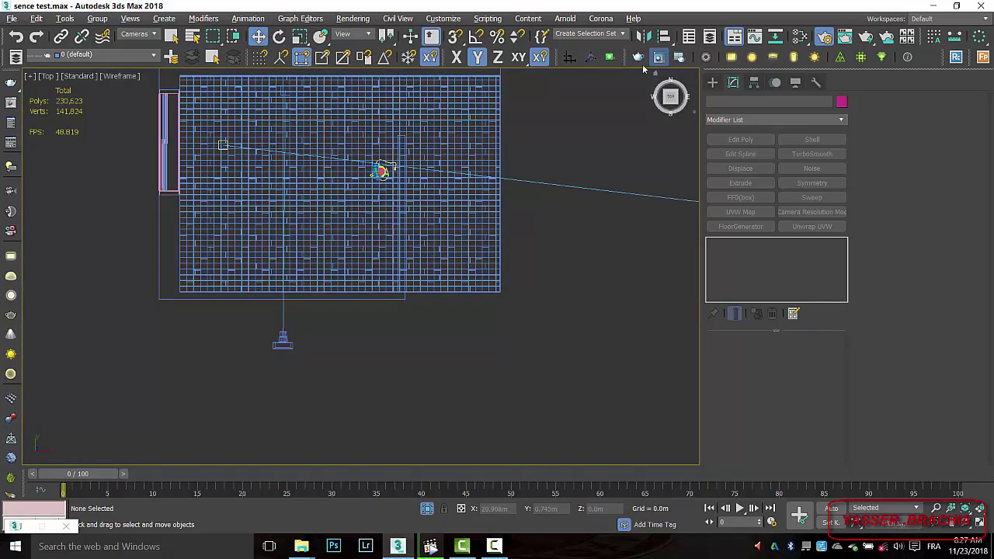
drag(548, 78, 355, 102)
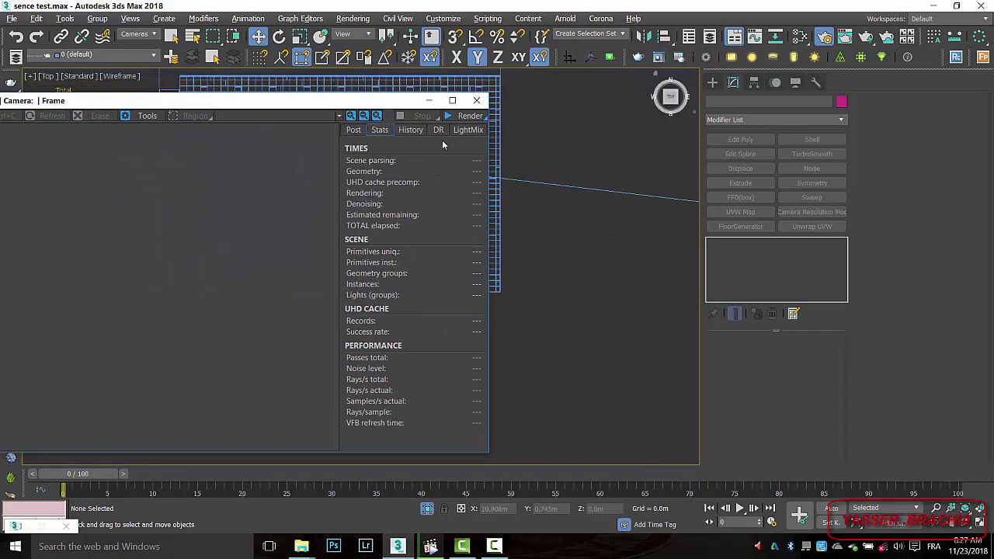
scroll(583, 230, down, 3)
scroll(582, 230, down, 3)
middle_drag(577, 231, 599, 218)
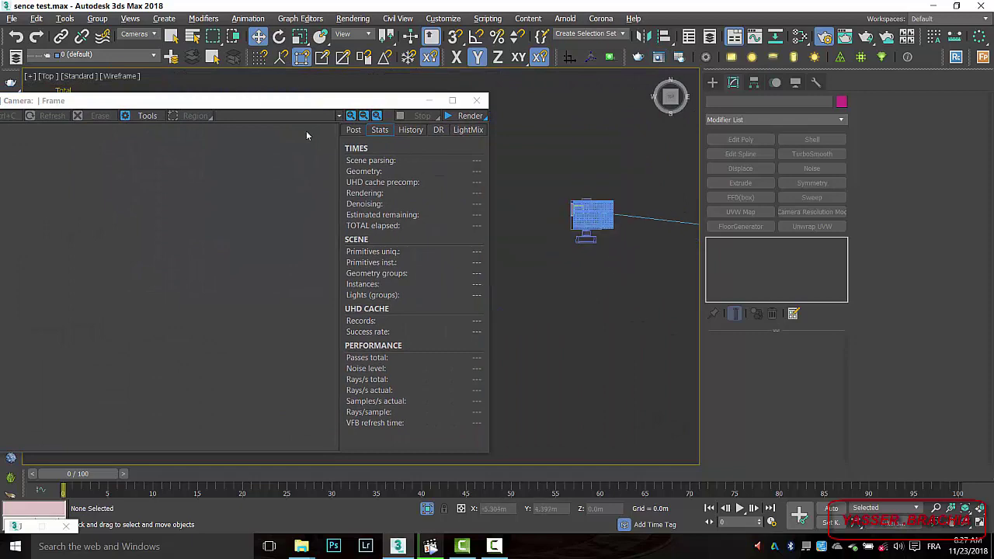
drag(295, 100, 378, 86)
Step: Start interactive rendering in the frame buffer, ignore the missing texture map messages and close the error window
click(565, 102)
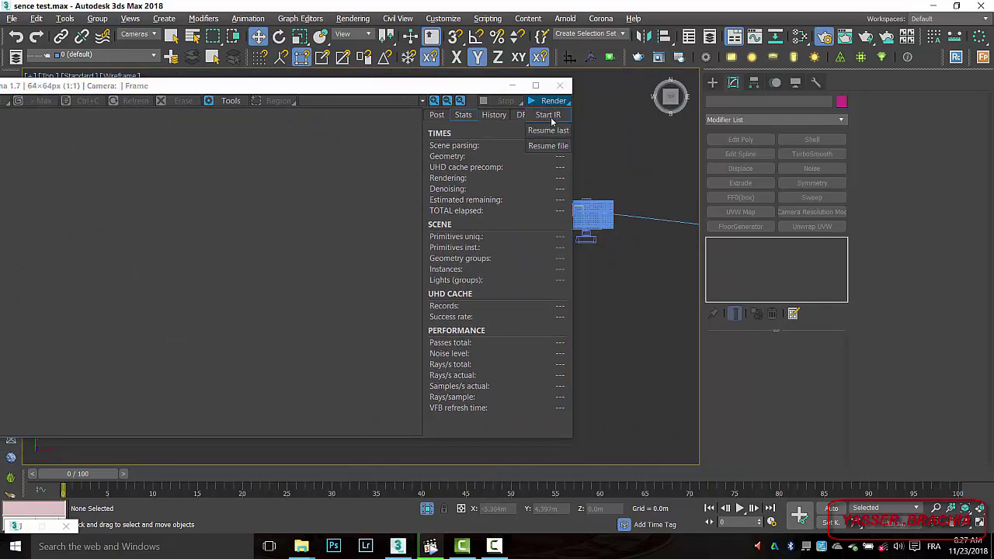
click(550, 116)
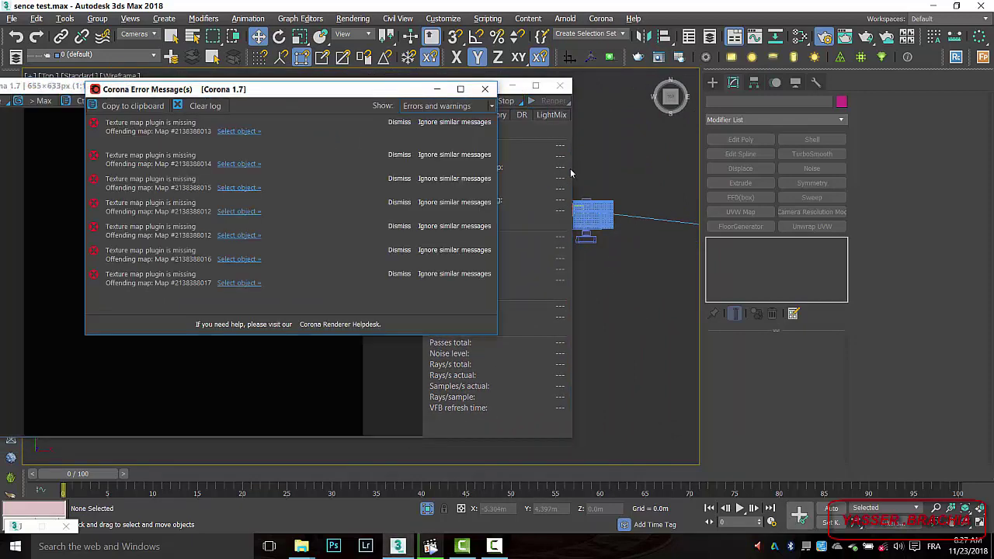
click(450, 122)
click(485, 89)
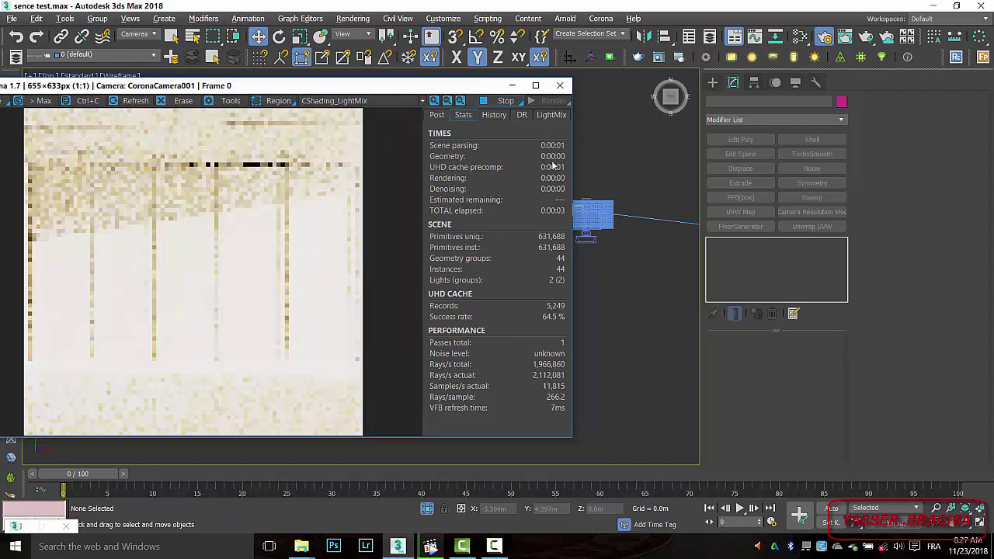
Step: Set the selection filter to All, select the Corona sun and replace the environment map with a new CoronaSky
scroll(605, 221, down, 5)
middle_drag(622, 218, 612, 215)
scroll(644, 224, up, 3)
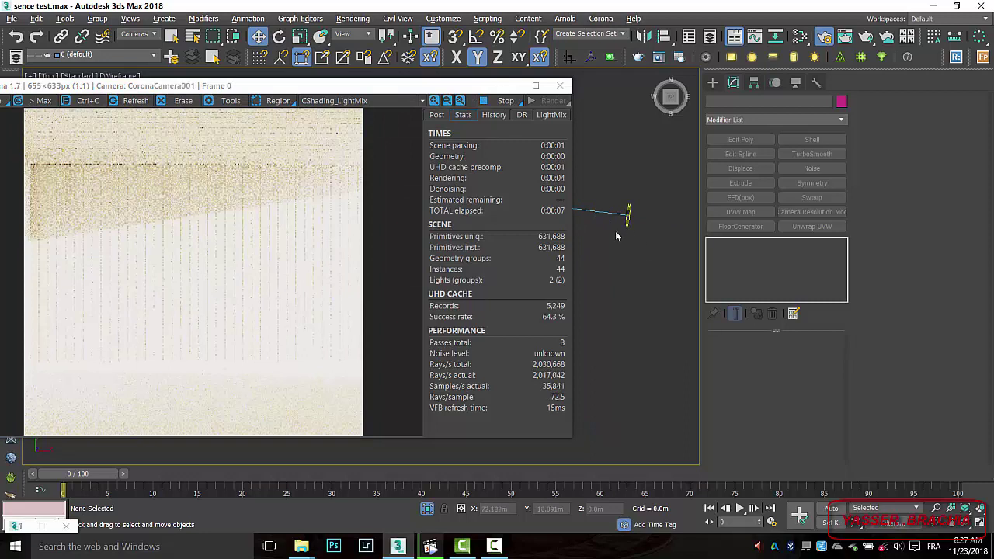
click(146, 35)
click(137, 45)
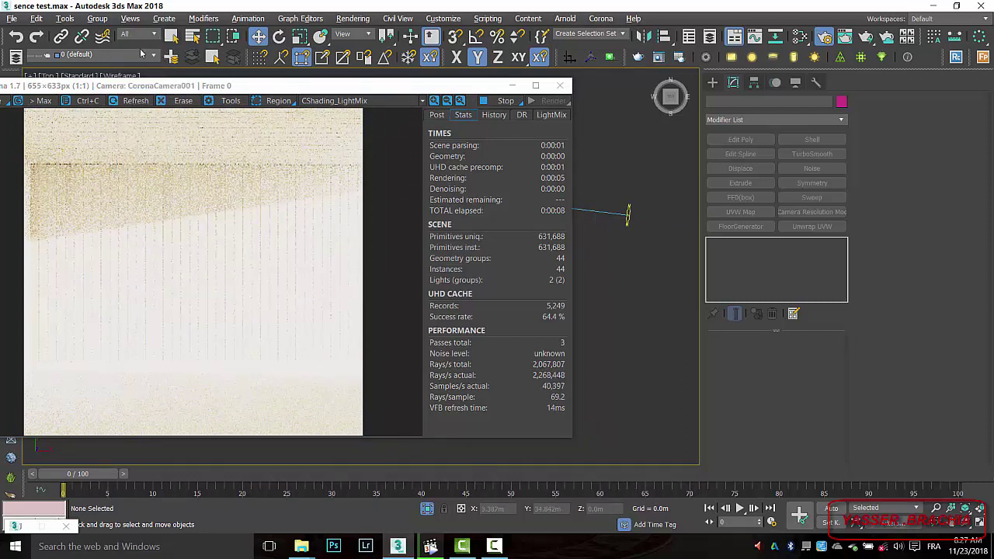
click(629, 213)
click(773, 388)
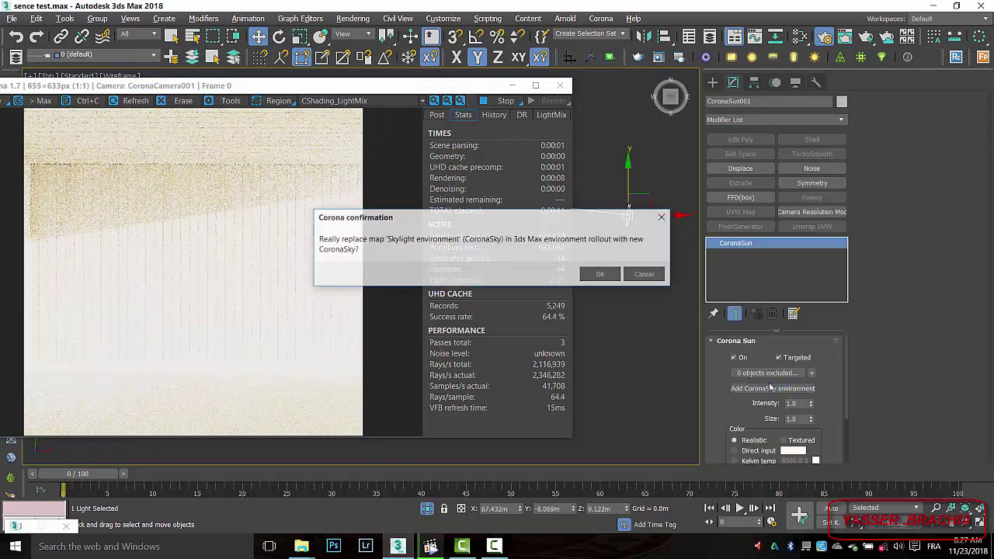
click(600, 275)
click(645, 335)
Step: Bring the Skylight environment (CoronaSky) map from the environment settings into the Slate Material Editor, then close the environment settings
key(m)
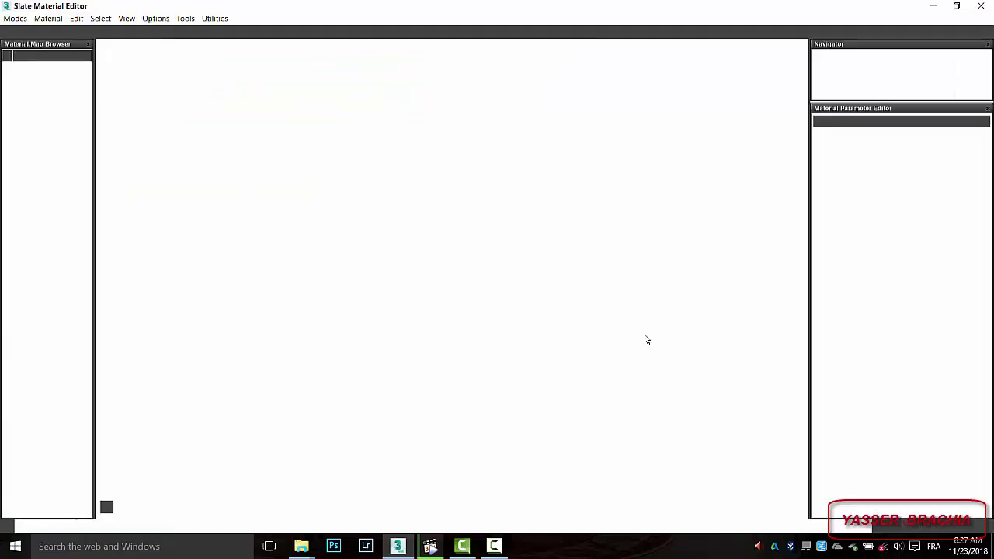
drag(505, 7, 406, 151)
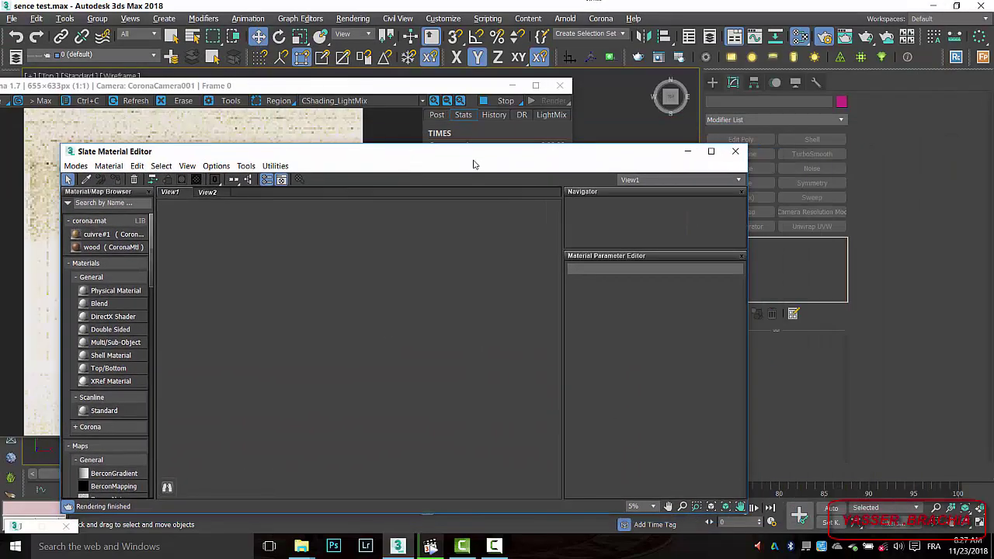
key(8)
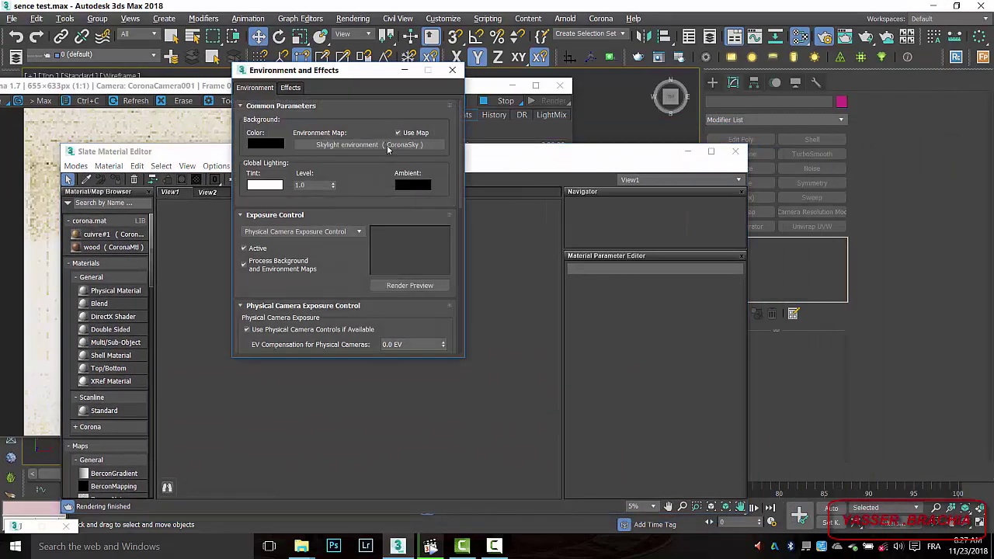
drag(365, 145, 501, 300)
click(374, 371)
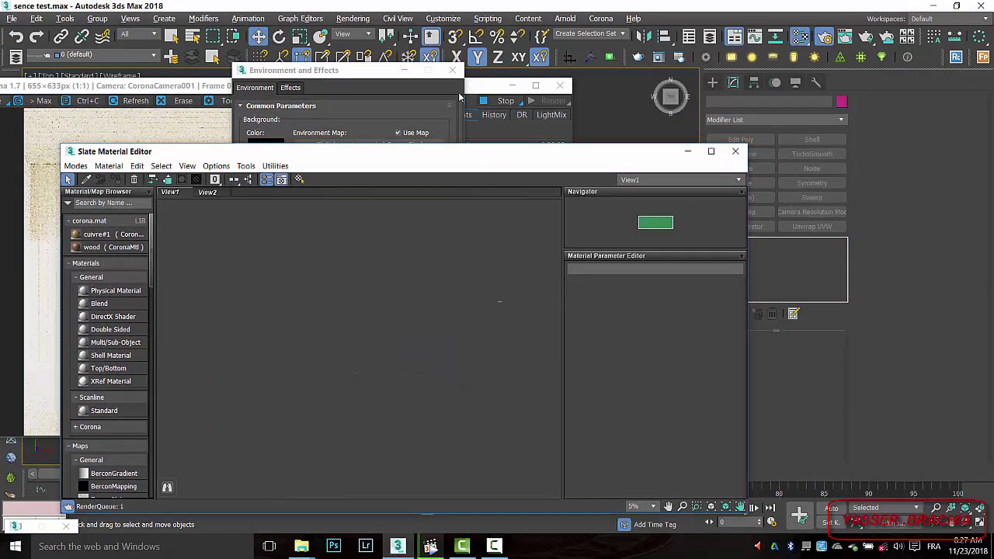
scroll(425, 428, up, 6)
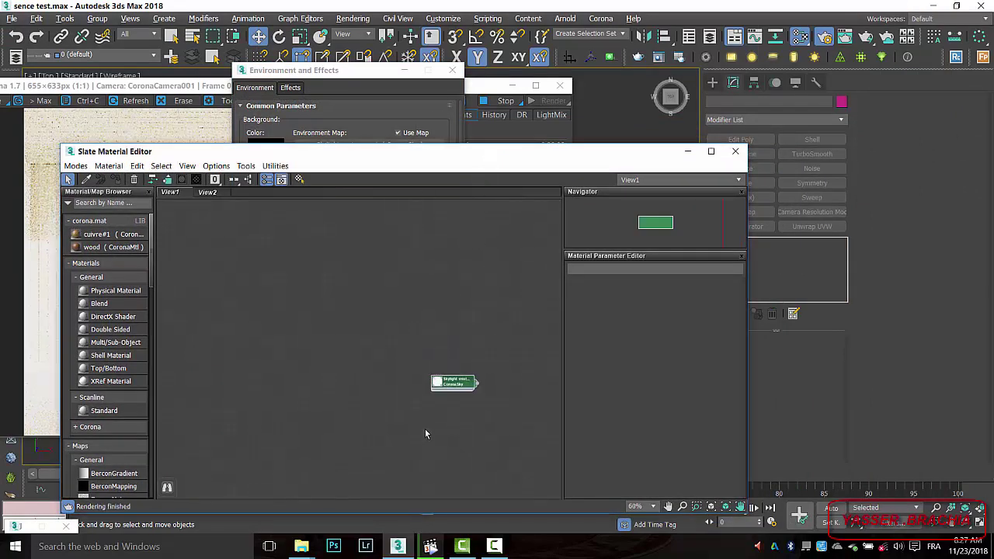
middle_drag(480, 401, 441, 371)
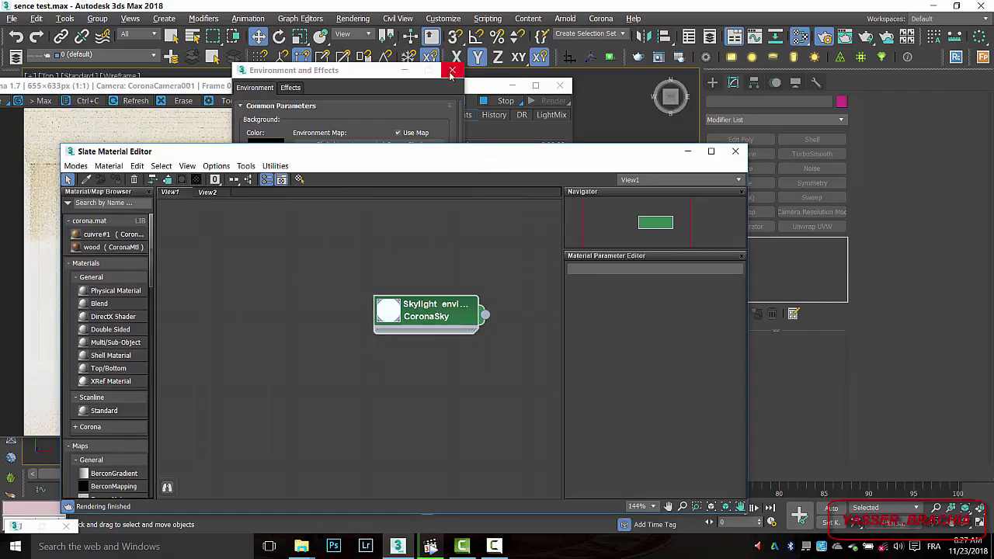
click(452, 70)
click(404, 93)
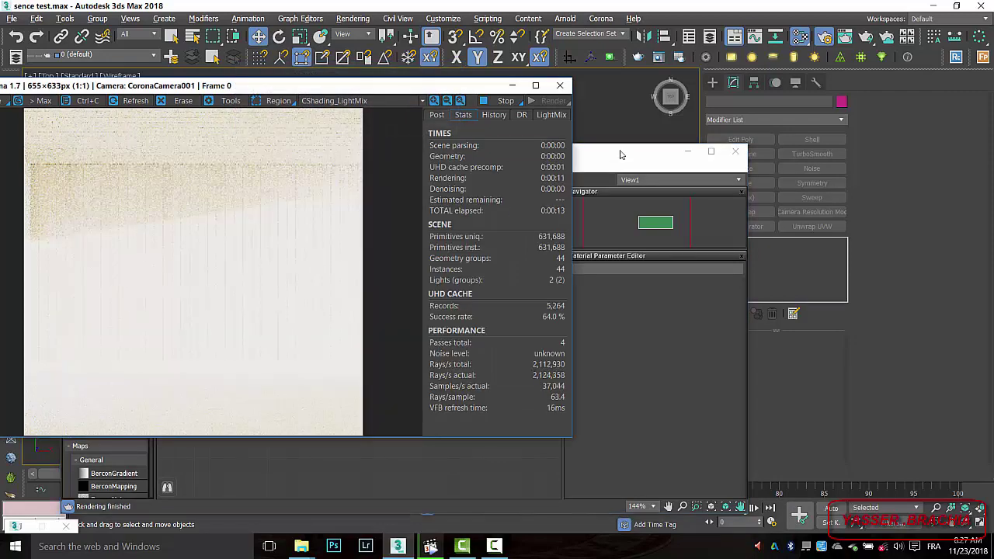
click(624, 155)
Step: Select CoronaSun001 by name and set its intensity to 0.2
click(195, 36)
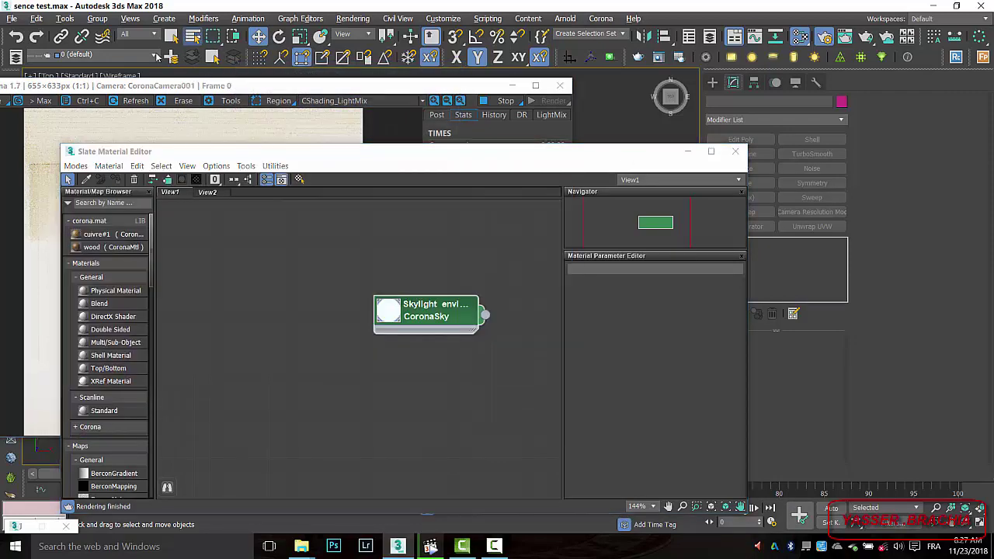
click(68, 88)
click(219, 285)
click(802, 404)
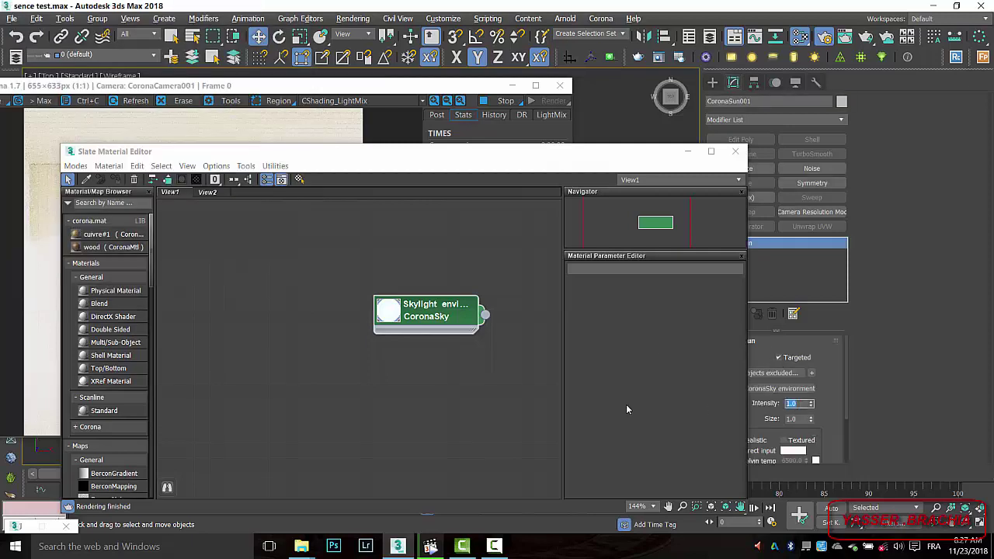
click(440, 392)
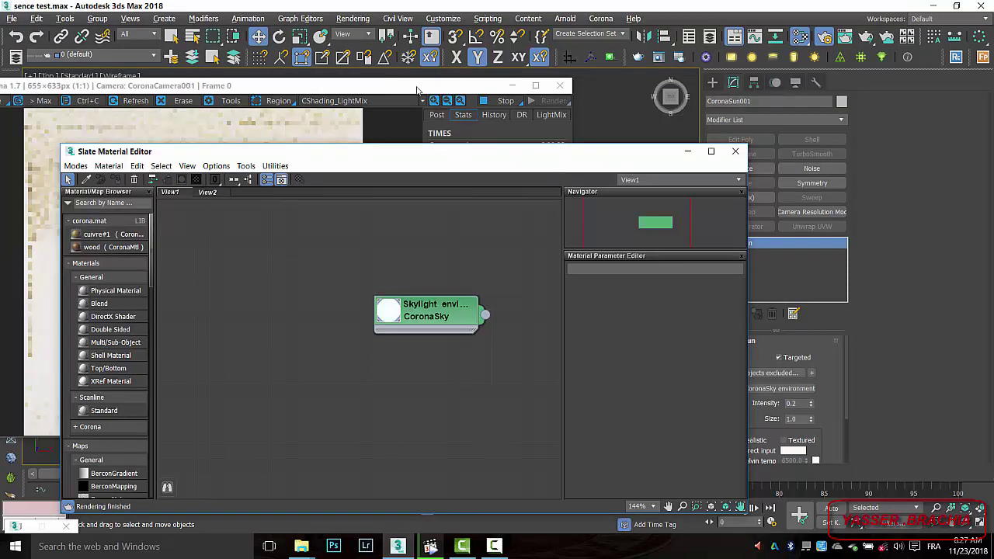
Step: Arrange the frame buffer above the Slate Material Editor so that the render and sun parameters are visible together
click(415, 86)
drag(644, 160, 576, 365)
drag(383, 87, 406, 38)
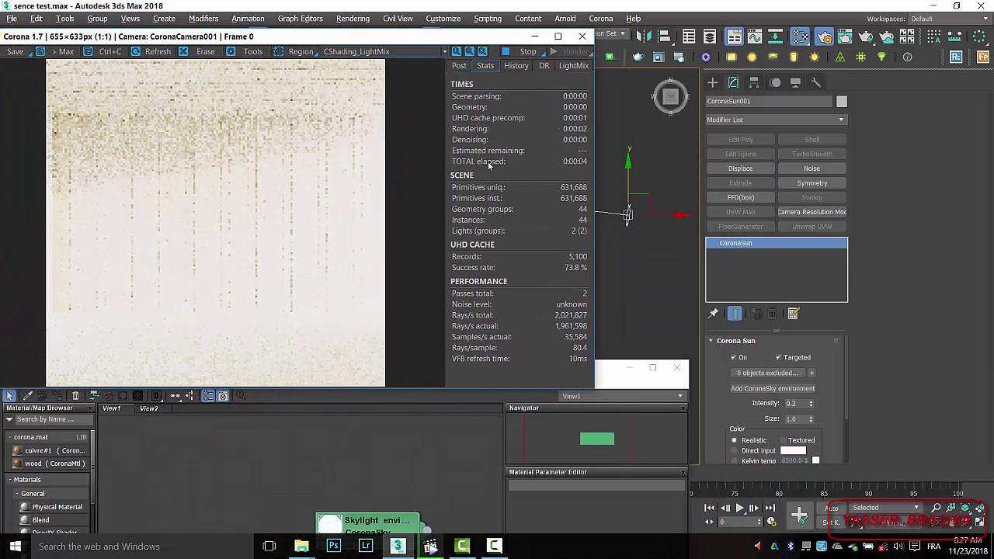
click(444, 438)
click(279, 172)
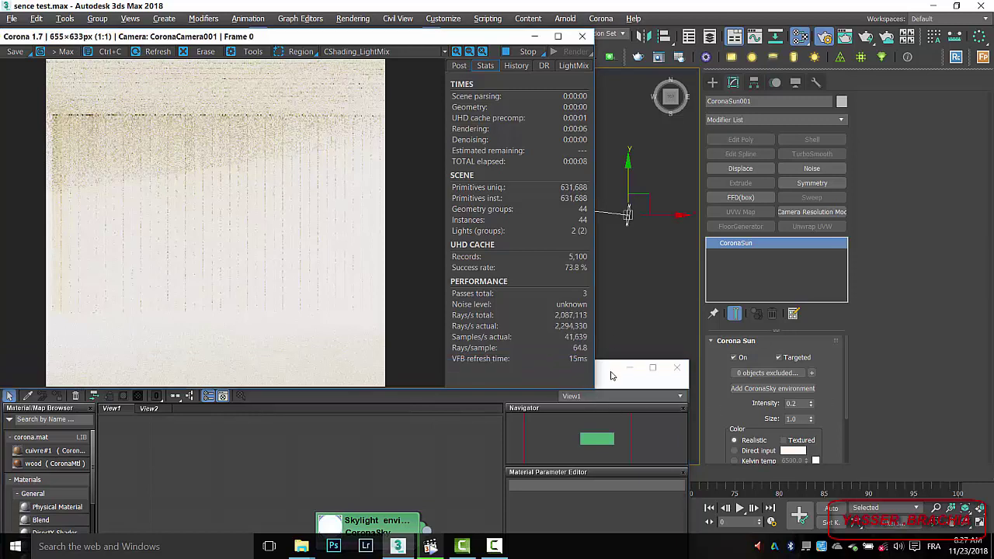
Step: Open the CoronaSky map's parameters in the Slate Material Editor and set its intensity to 0.5
click(614, 374)
drag(386, 523, 400, 475)
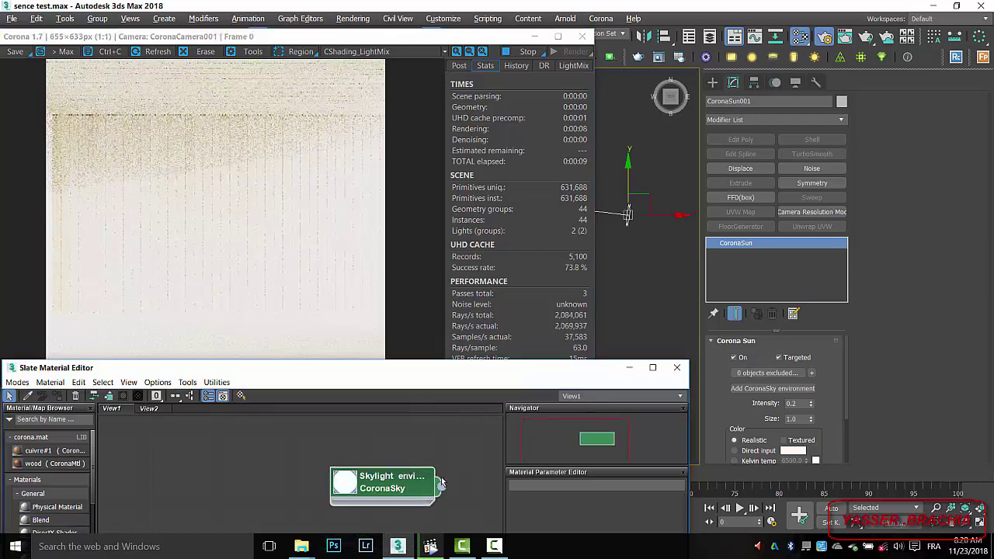
double_click(399, 481)
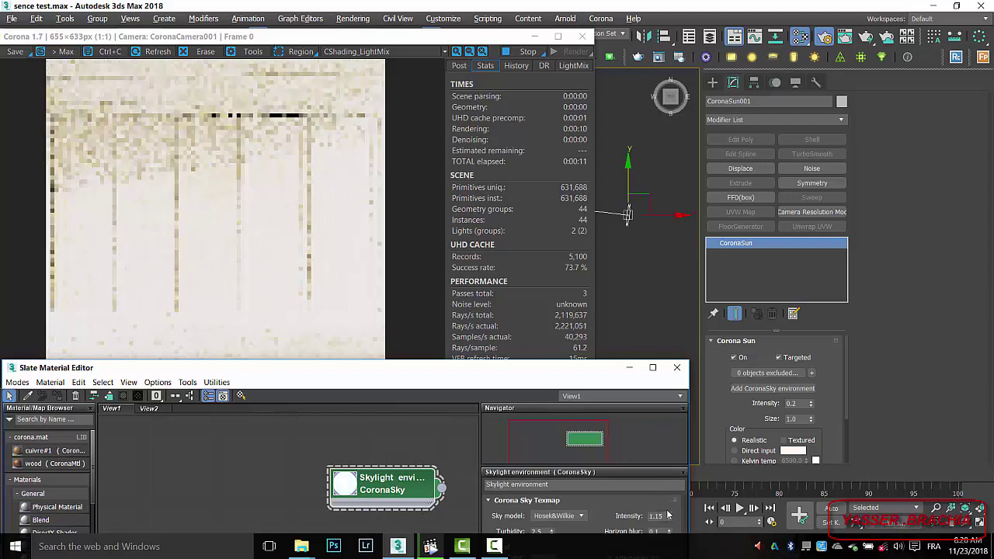
drag(665, 516, 585, 509)
text(0.5)
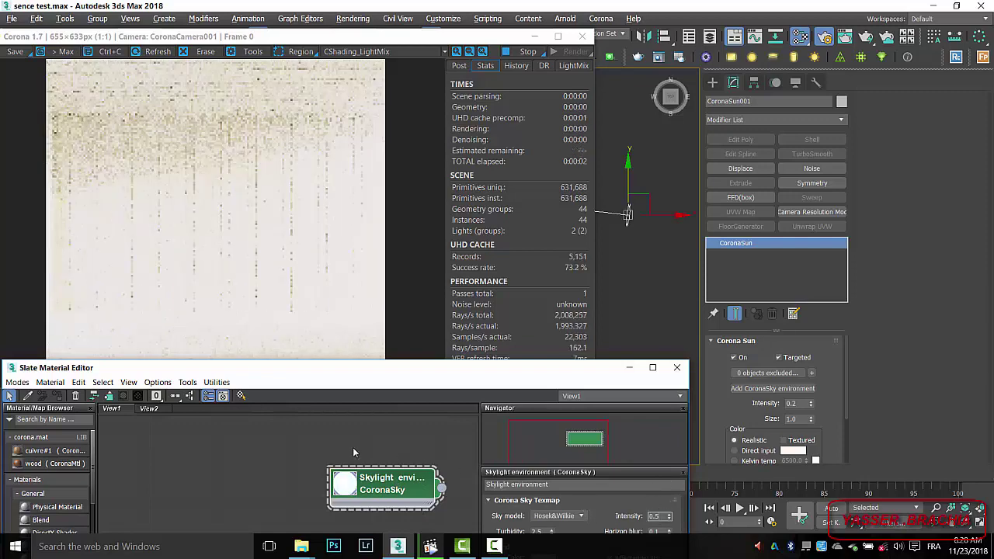
Step: Set the frame buffer's tone mapping exposure to 1.0 and white balance to 6500 K, and inspect the render up close
click(250, 264)
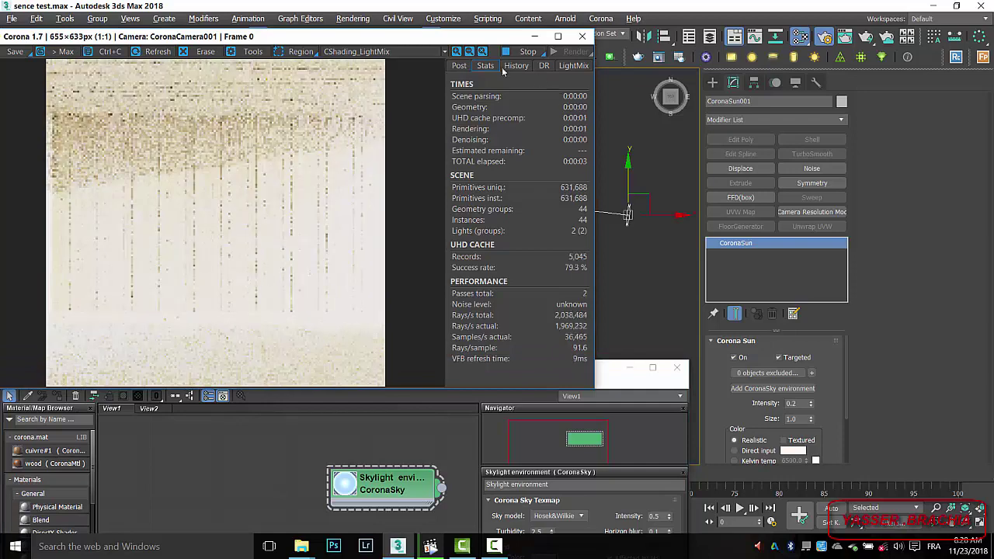
click(460, 66)
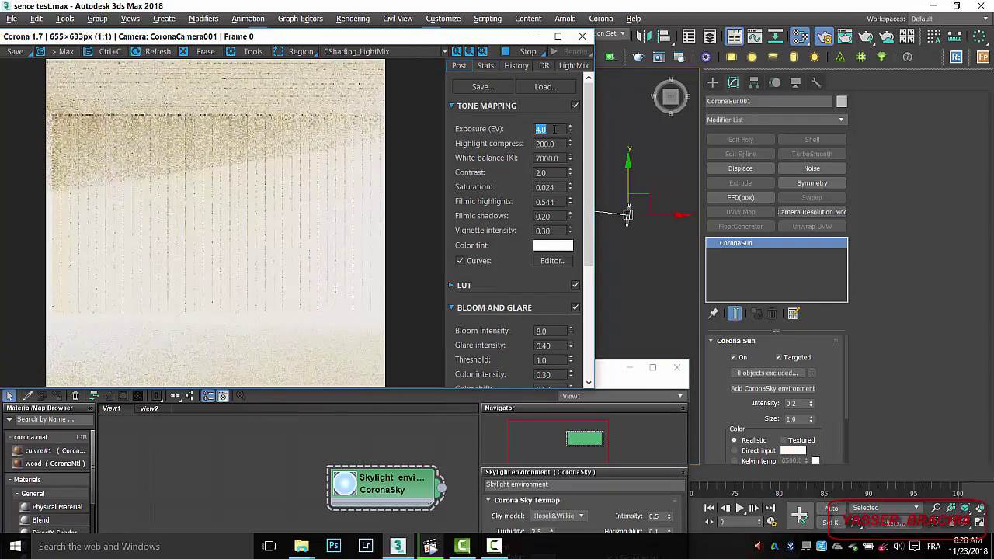
key(Return)
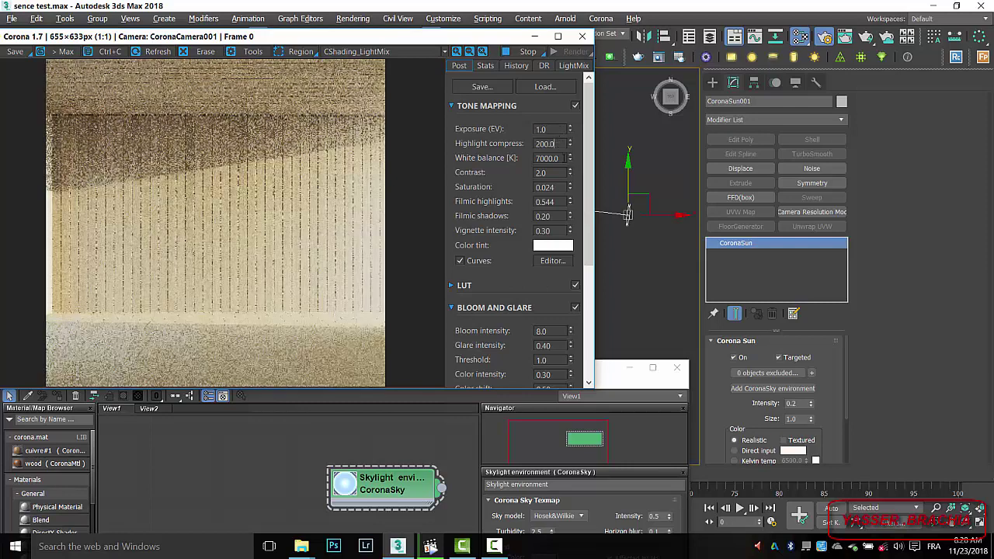
key(Tab)
text(600)
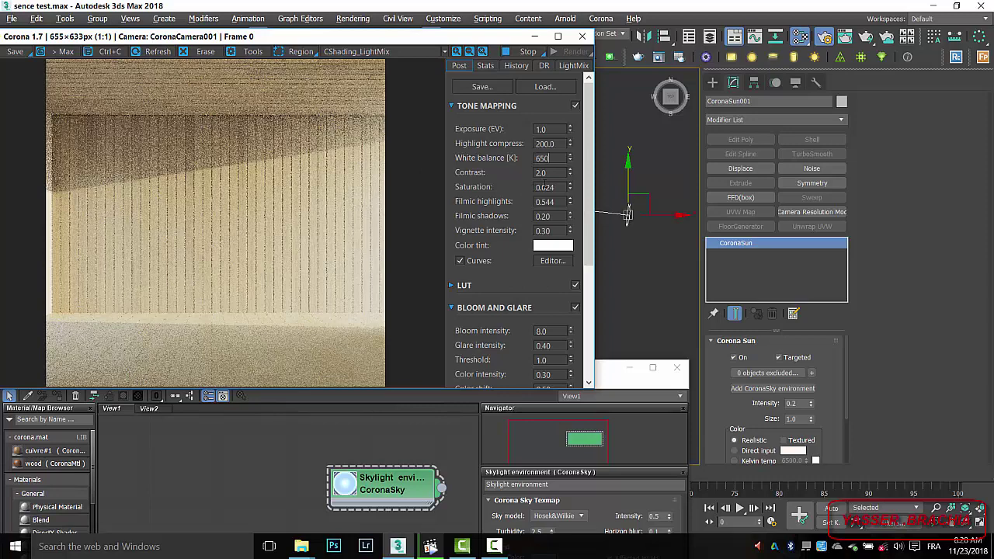
click(286, 239)
scroll(239, 261, up, 1)
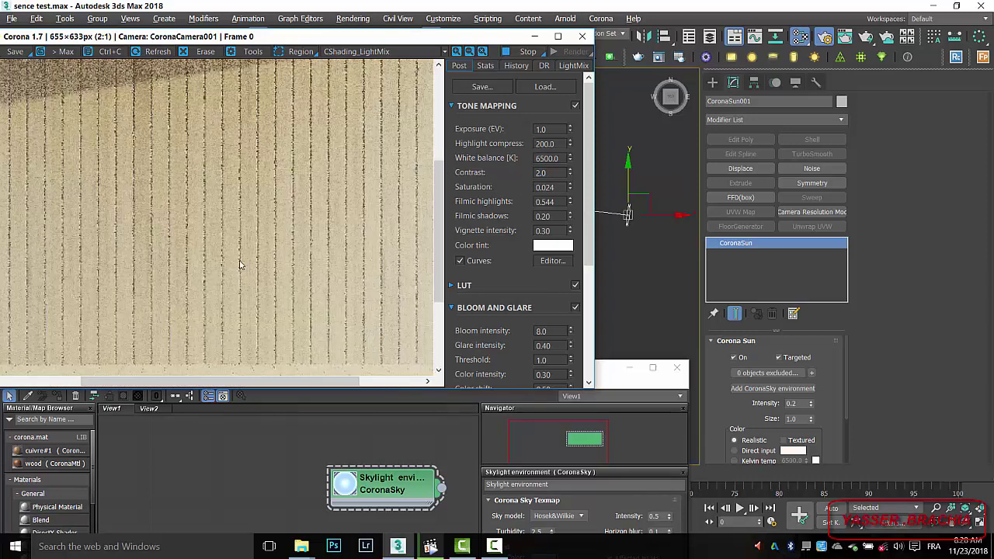
scroll(245, 245, down, 1)
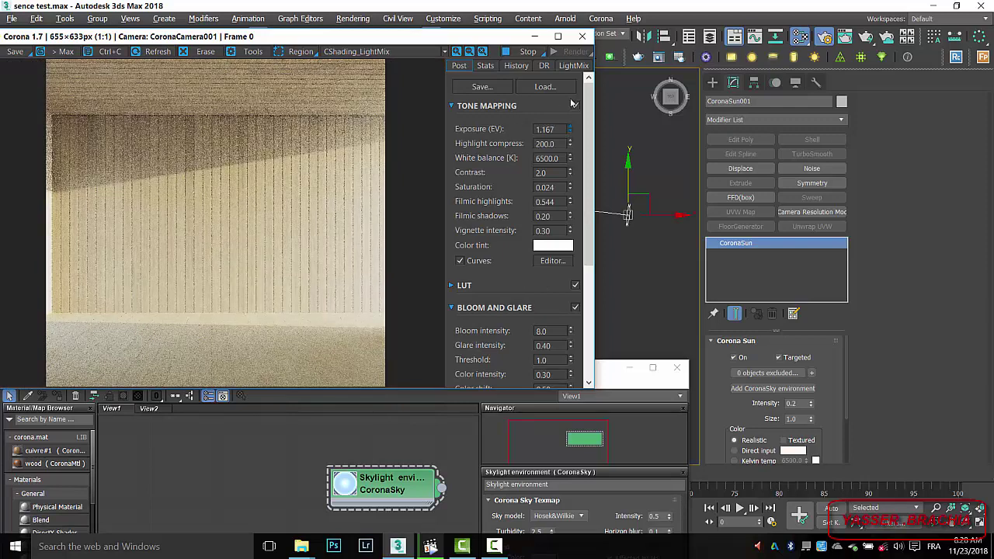
Step: Raise the tone mapping exposure to brighten the interactive render, settling on 2.0 EV
drag(571, 99, 566, 39)
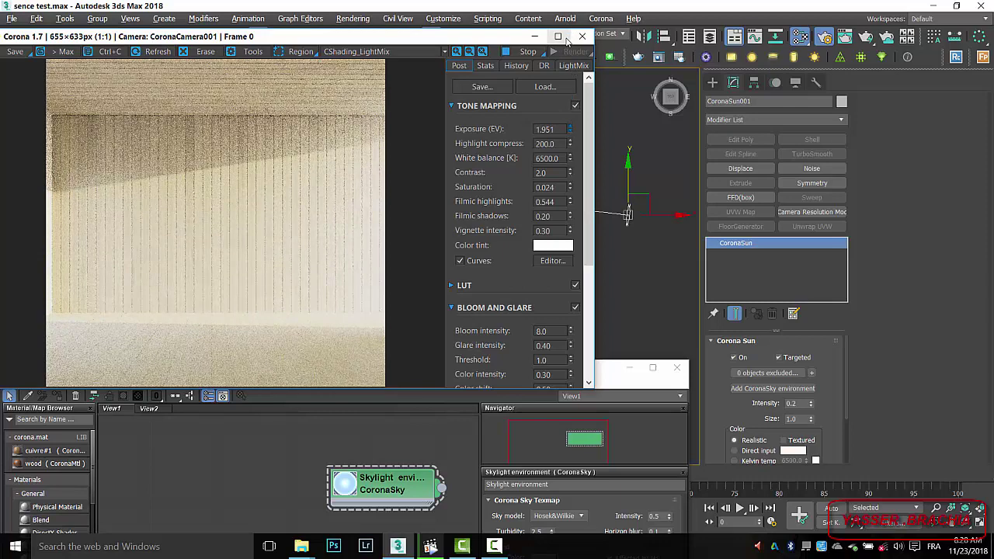
text(2)
key(Return)
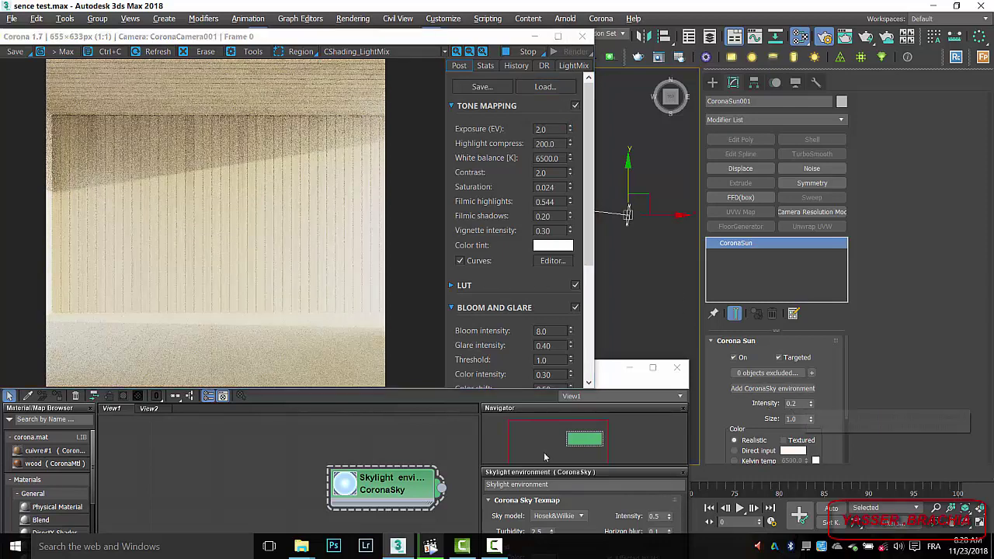
Step: Try a CoronaSky intensity of 0.4 against the render, and settle on 0.8
click(362, 477)
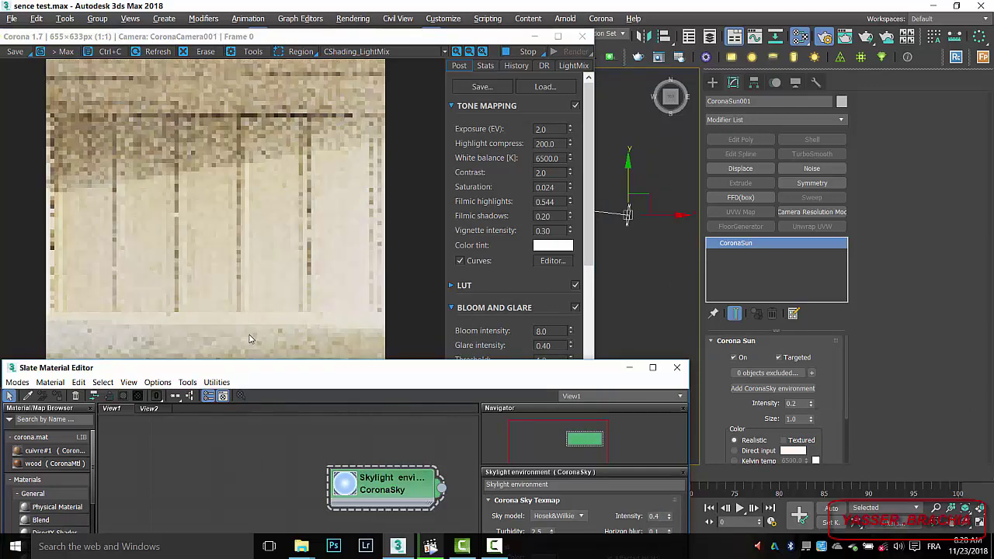
click(264, 290)
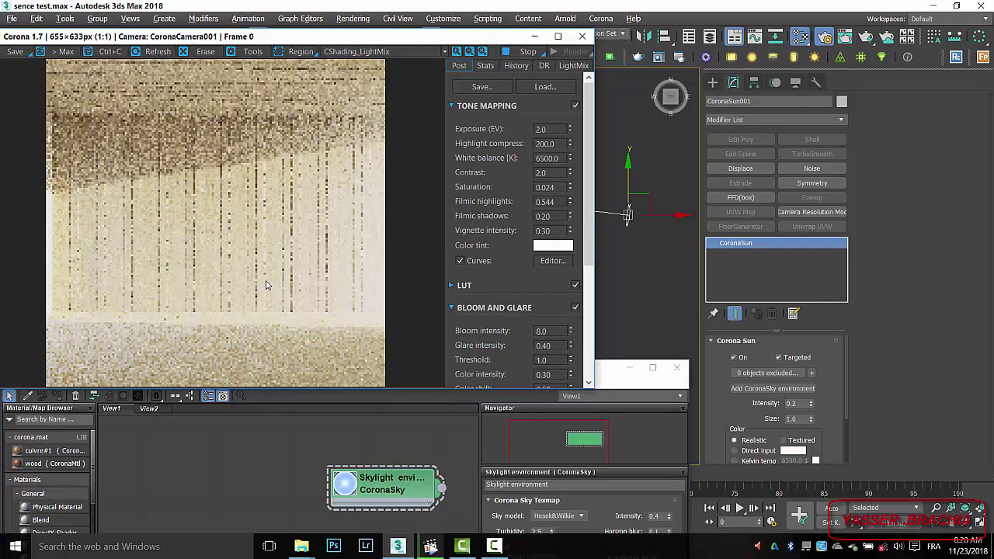
click(664, 517)
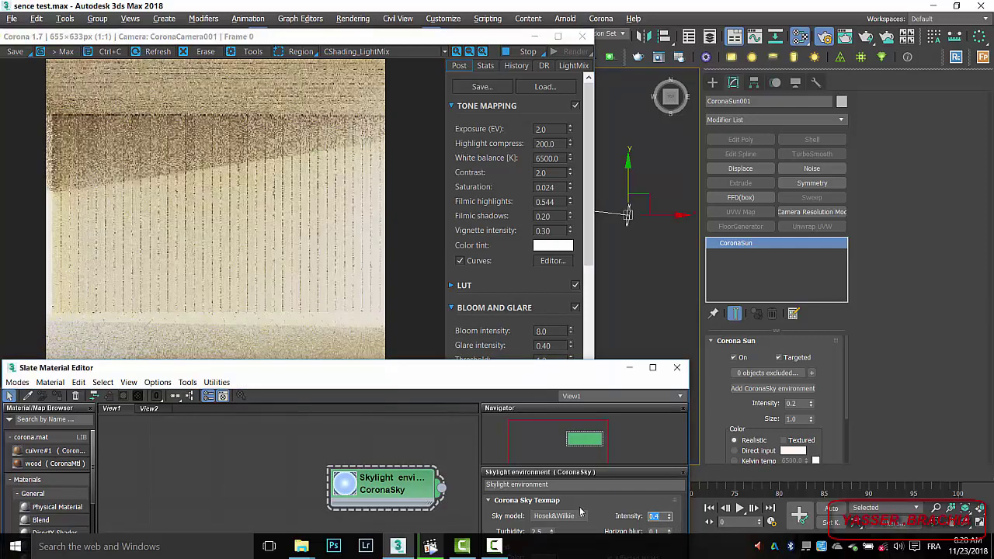
text(0.8)
key(Return)
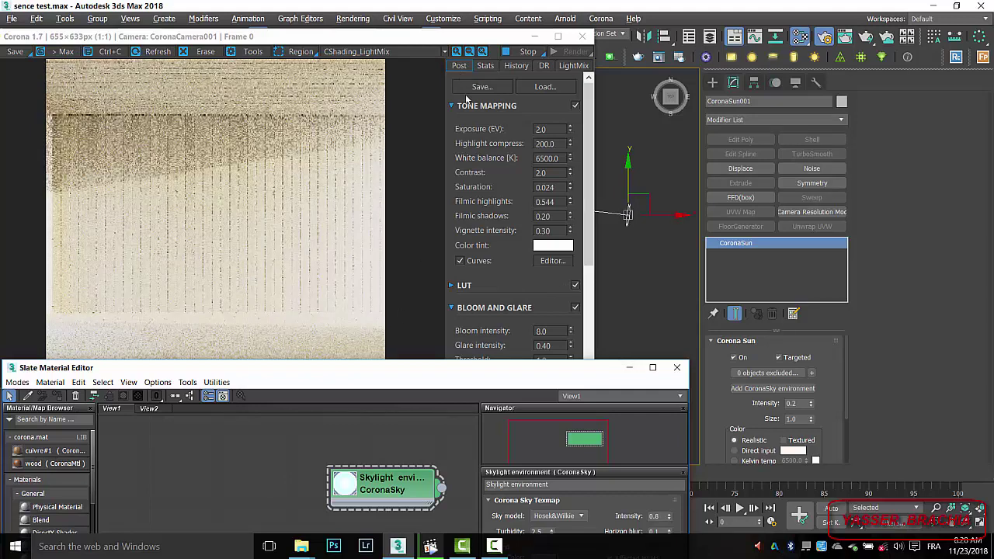
Step: Turn off the LUT, bloom and glare, and curves post-processing effects in the frame buffer
click(565, 329)
scroll(575, 312, down, 2)
click(575, 249)
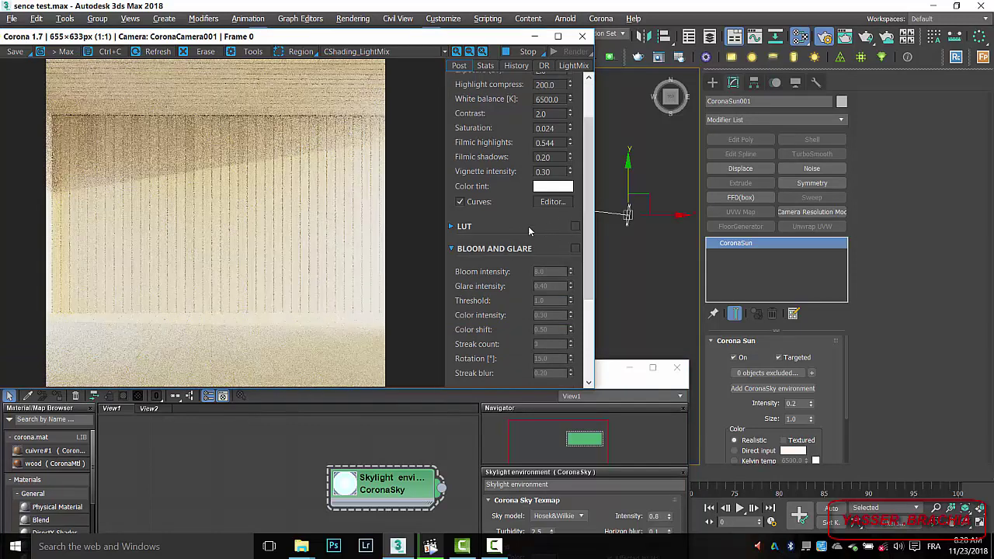
click(463, 201)
click(458, 211)
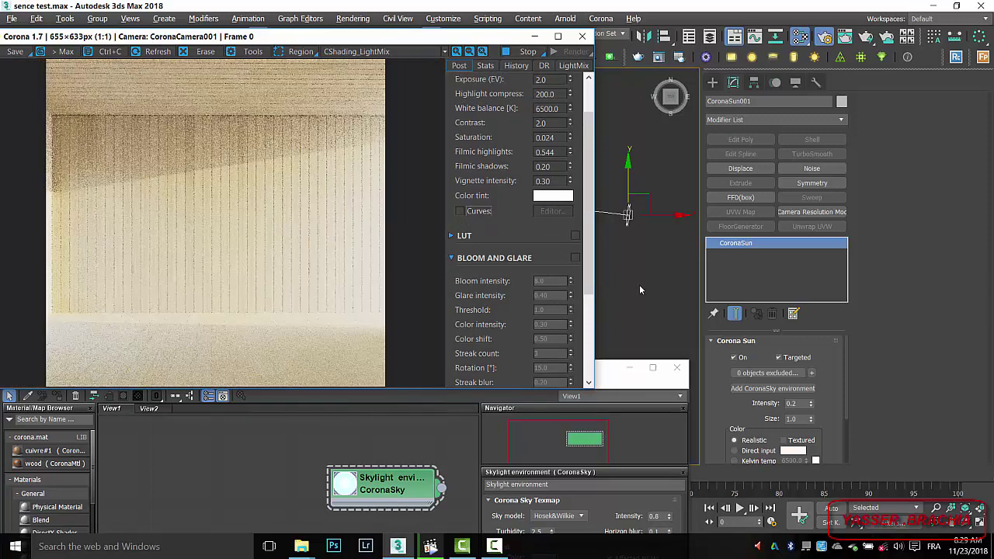
Step: Clear the Slate Material Editor out of the way and set CoronaSun001's height to Z 10 m
click(629, 369)
drag(471, 39, 414, 180)
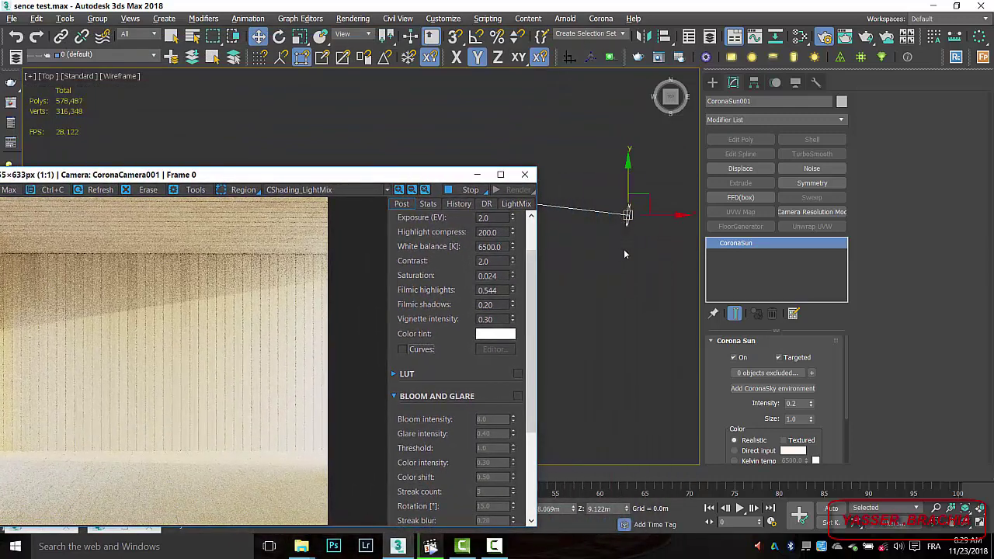
alt+middle_drag(623, 254, 652, 211)
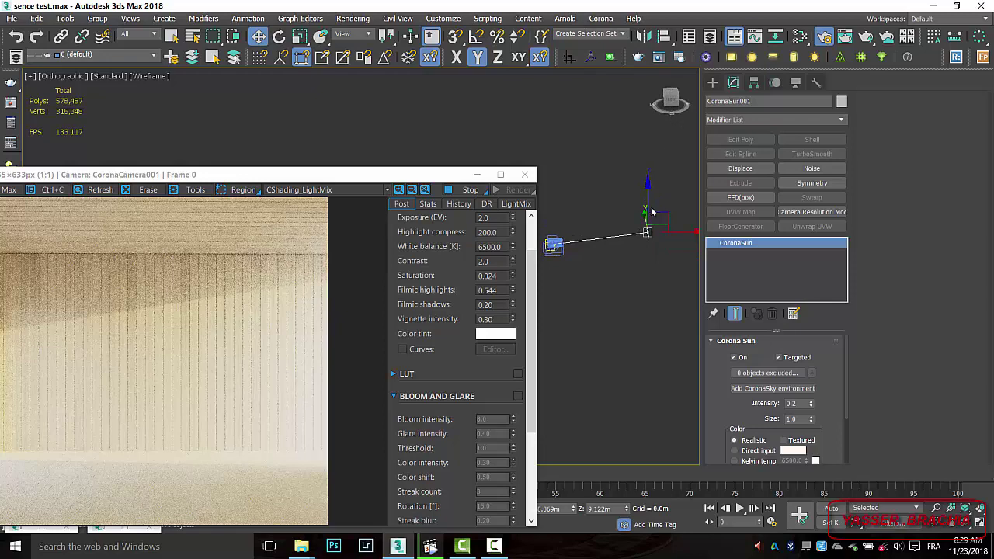
double_click(598, 509)
text(10)
key(Return)
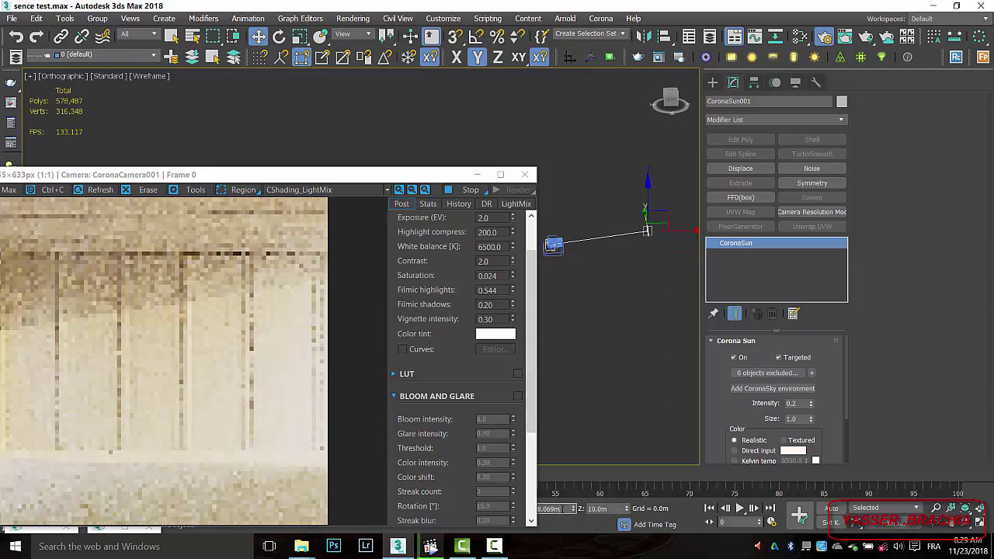
Step: Raise CoronaSun001 along the vertical axis in the Front view to about Z 13.45 m
drag(418, 181, 425, 122)
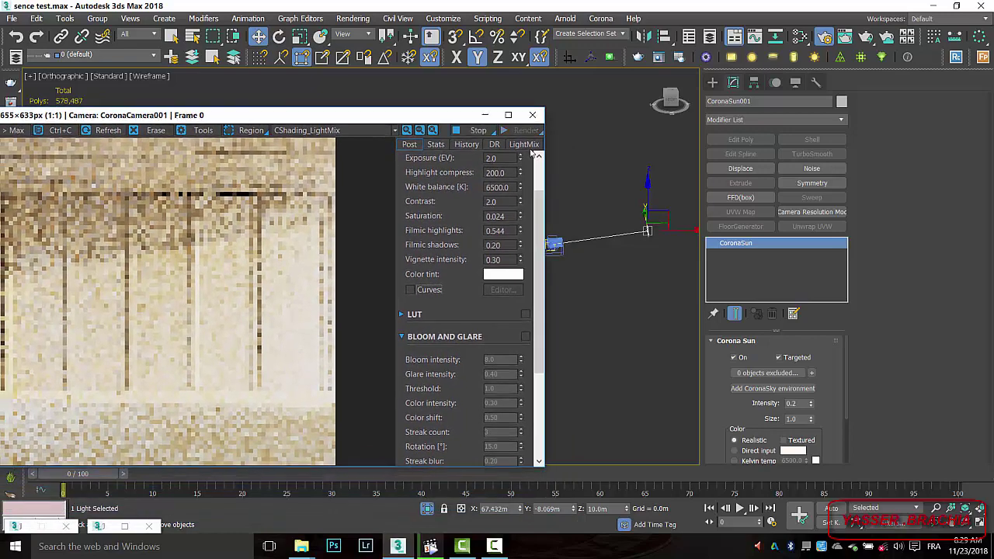
middle_drag(581, 262, 626, 245)
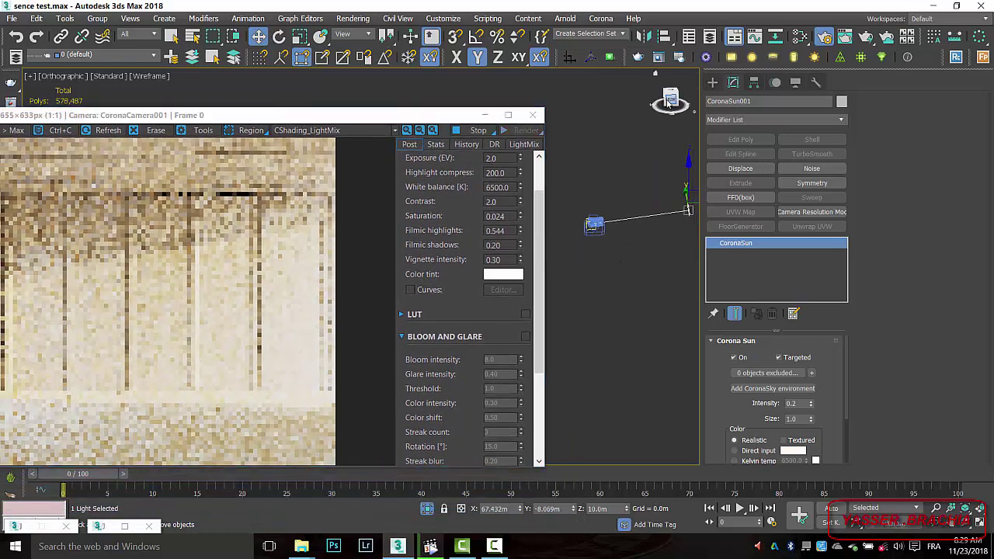
click(668, 104)
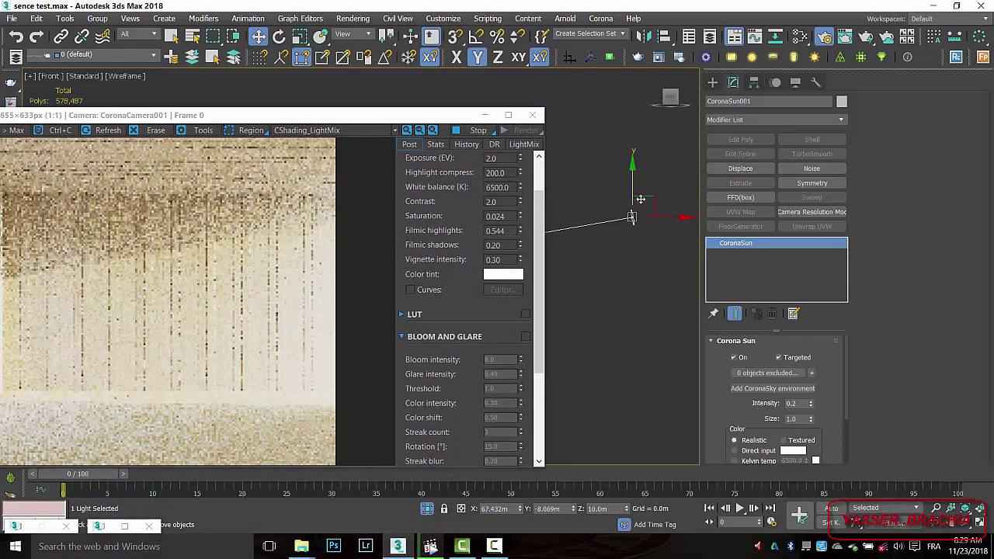
drag(633, 193, 633, 183)
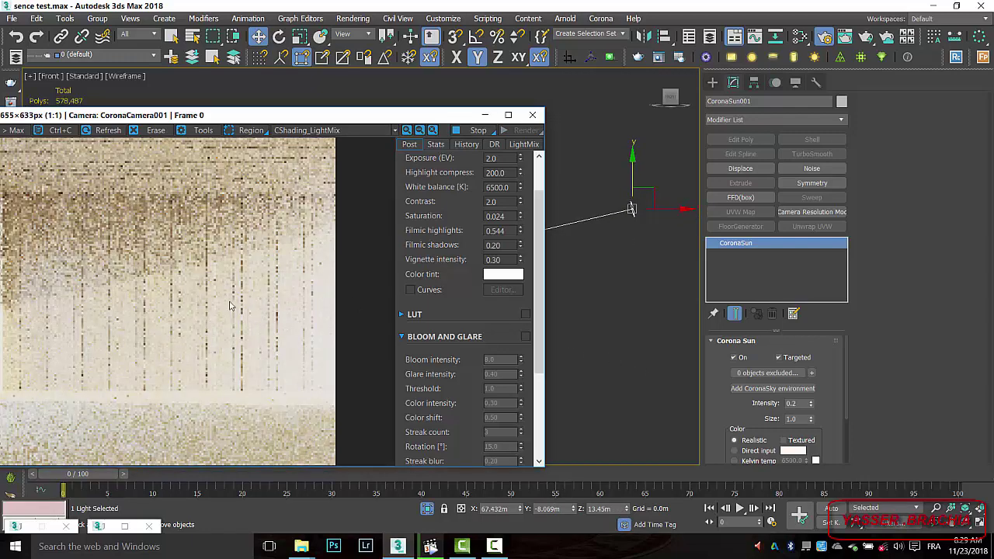
Step: Inspect how the raised sun lights the wood wall in the render, then close the frame buffer and deselect the sun
drag(360, 121, 578, 91)
scroll(439, 273, up, 2)
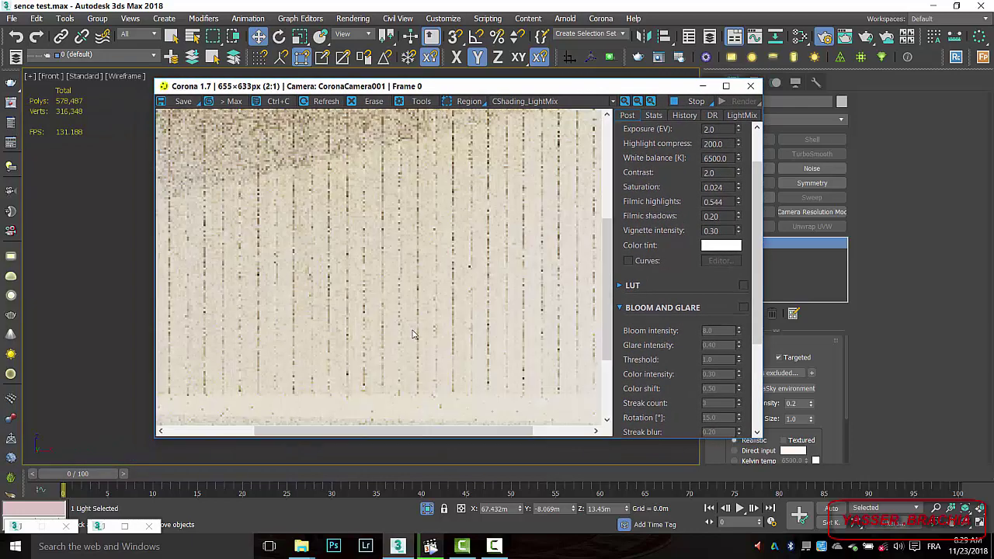
scroll(412, 310, down, 1)
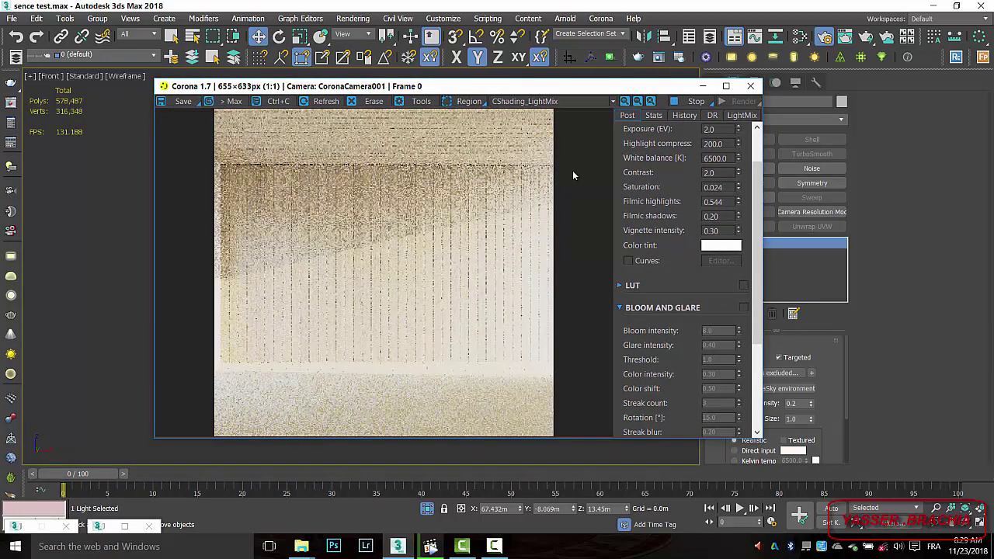
click(750, 85)
click(487, 307)
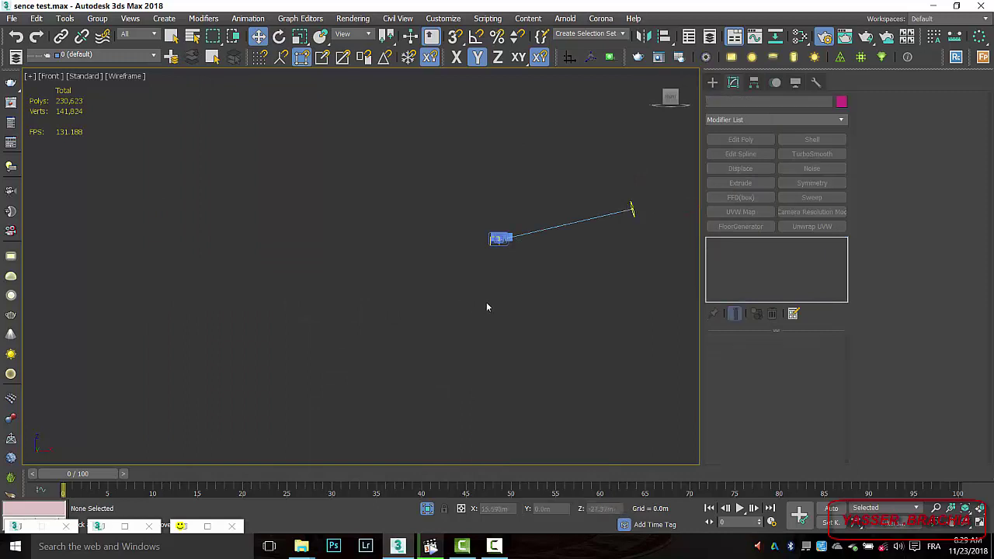
Step: List the standard primitives for creation, select CoronaCamera001 in the Top view and switch the viewport to that camera
key(t)
key(z)
middle_drag(352, 292, 610, 315)
scroll(482, 297, up, 3)
click(713, 83)
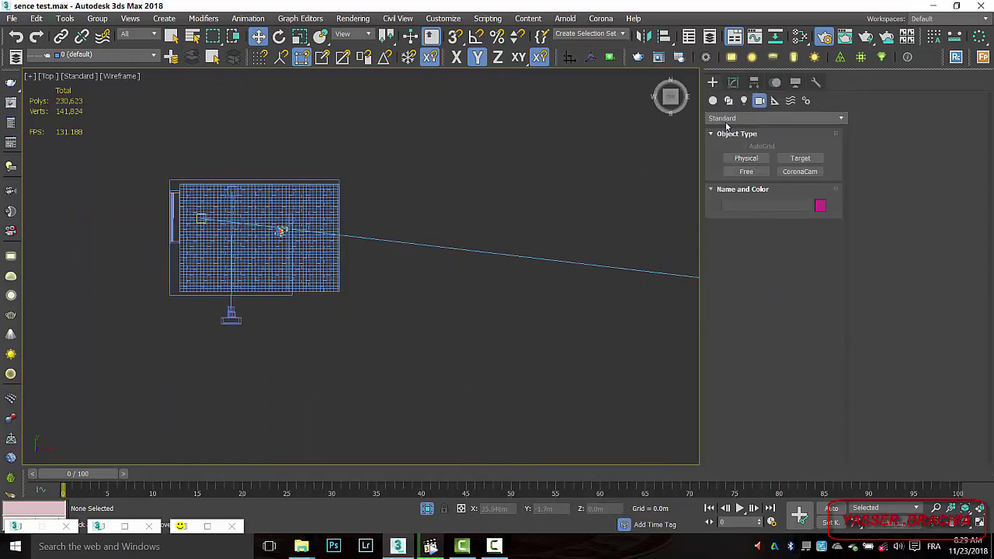
click(713, 101)
scroll(197, 337, up, 3)
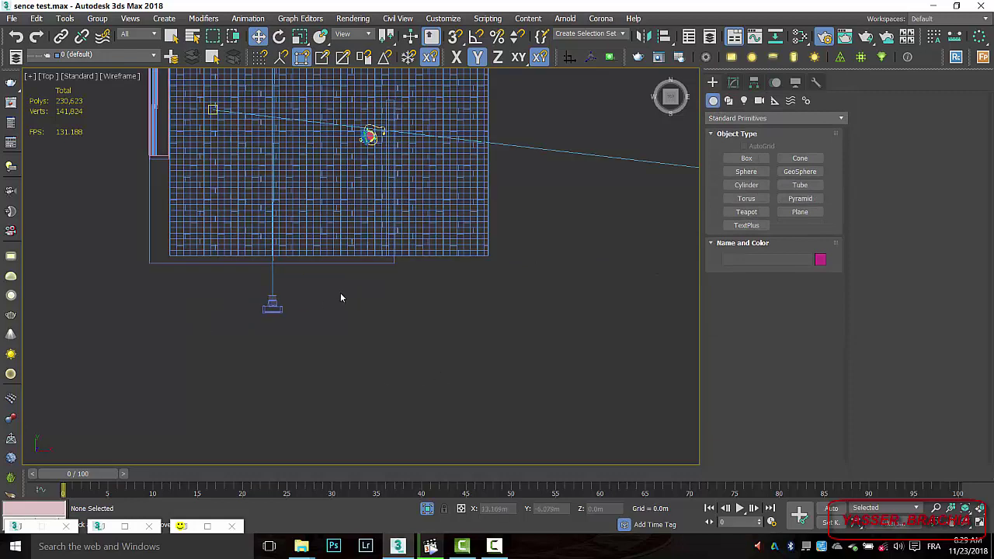
click(269, 299)
key(c)
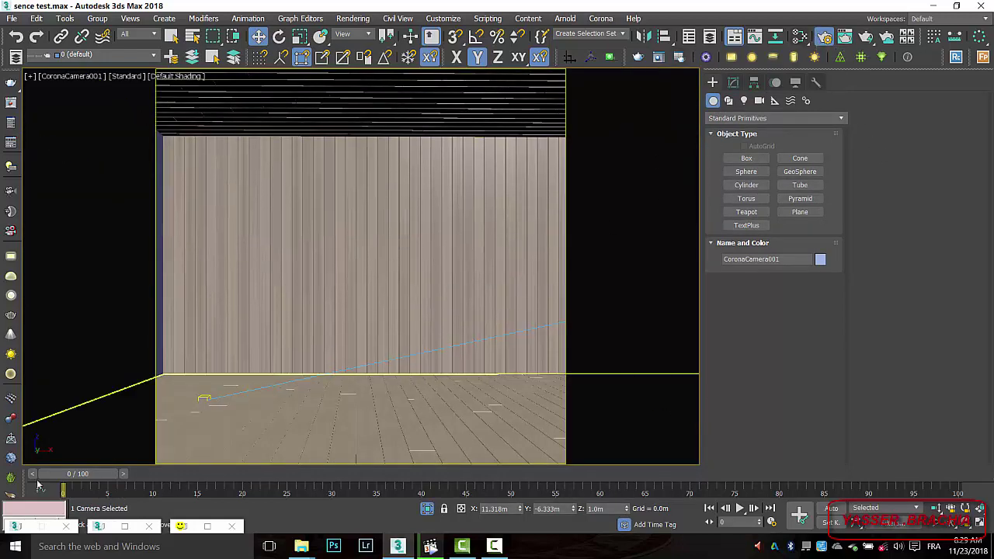
Step: Set the render output size to 1200 × 800 in the render setup and close it
key(F10)
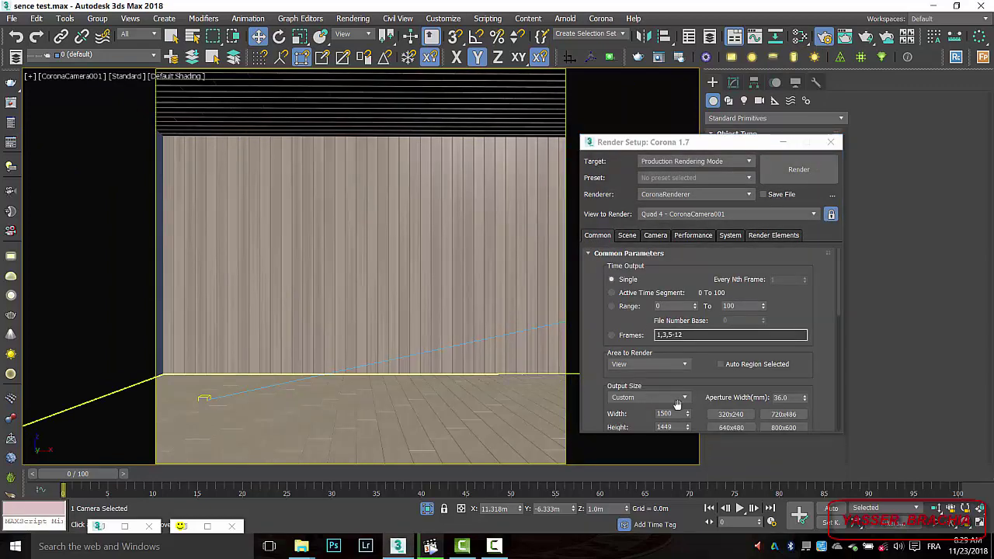
click(616, 407)
scroll(836, 313, down, 3)
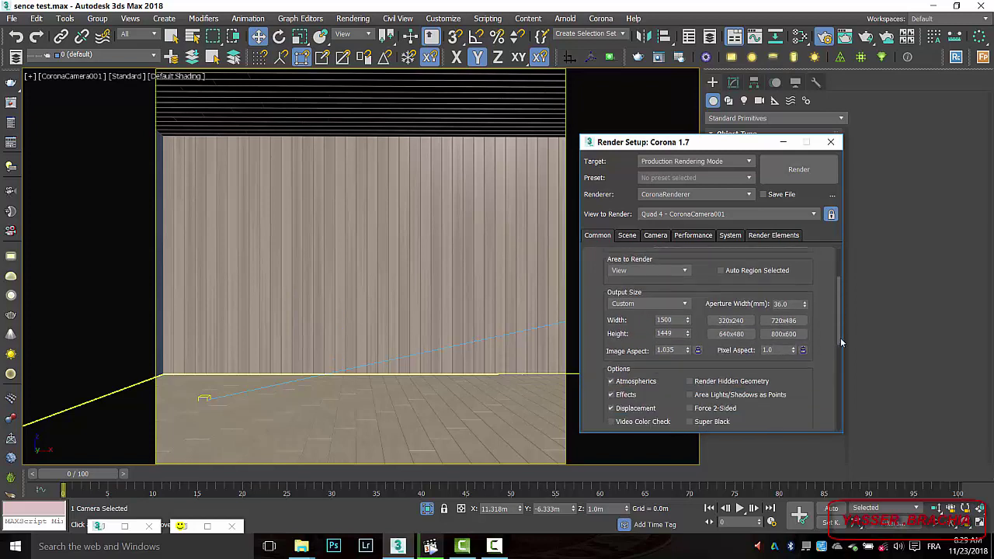
text(1200)
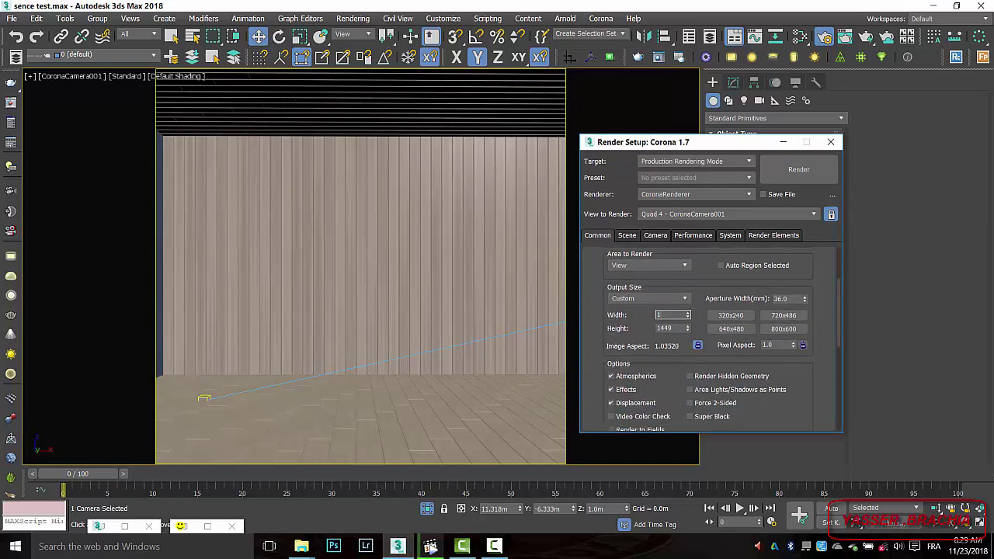
click(673, 329)
text(800)
click(676, 315)
text(1200)
key(Tab)
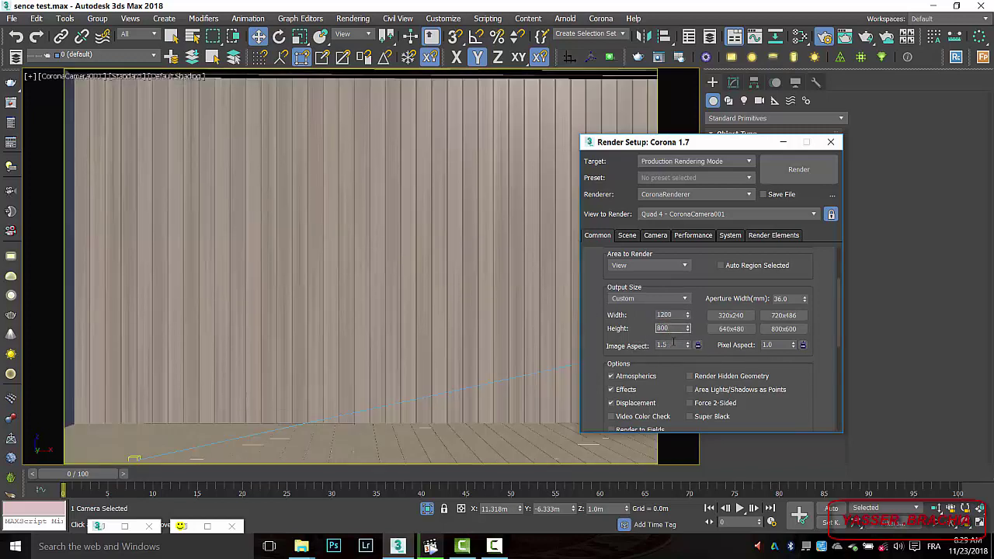
click(830, 141)
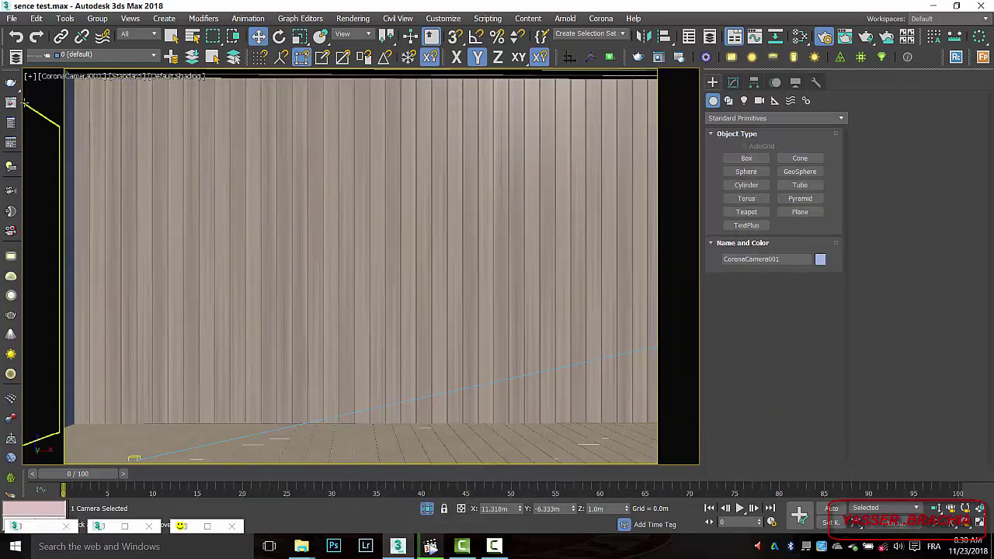
Step: Widen CoronaCamera001's field of view slightly so that more of the side wall and ceiling is framed
click(68, 77)
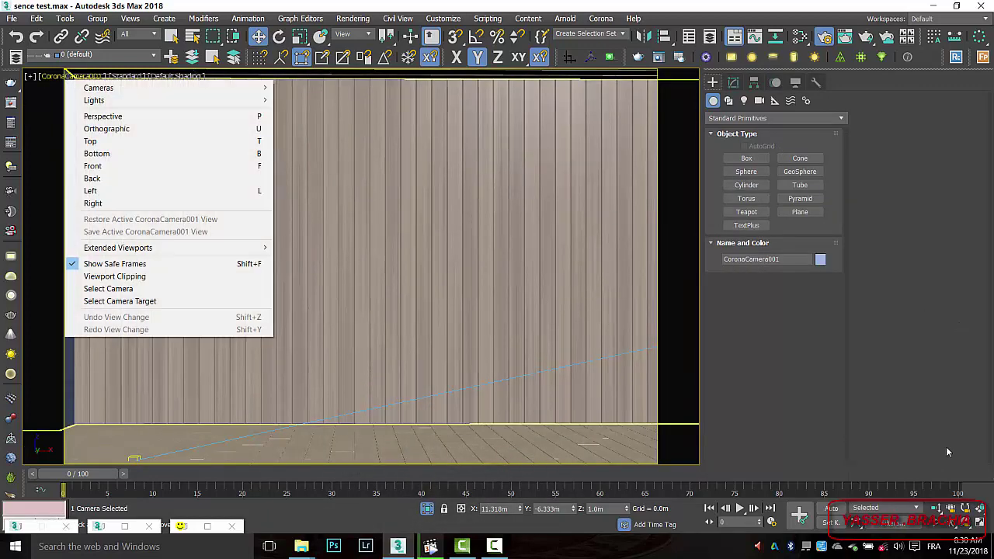
click(946, 447)
click(932, 522)
drag(500, 294, 497, 300)
right_click(497, 300)
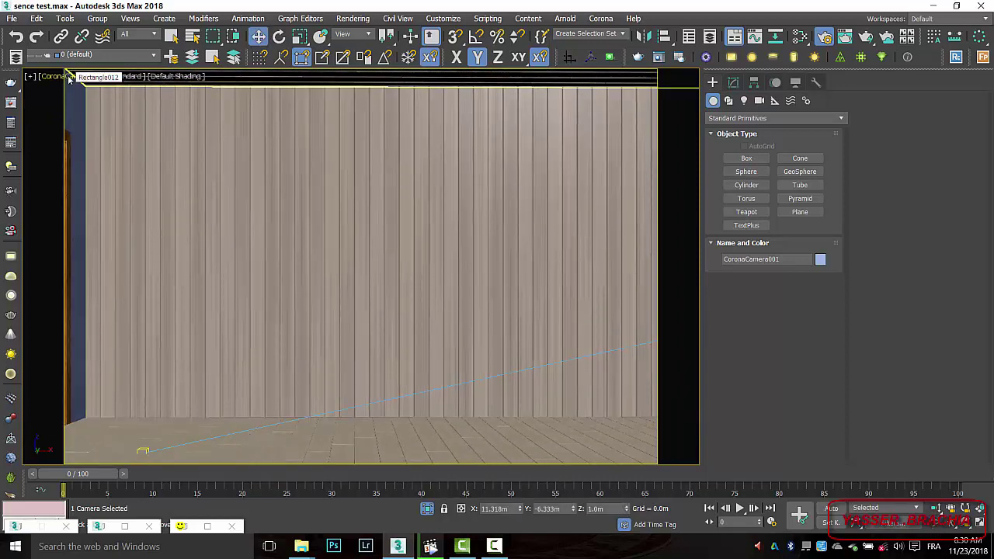
Step: Select the viewport's CoronaCamera001 and widen its field of view to 52.698
click(68, 76)
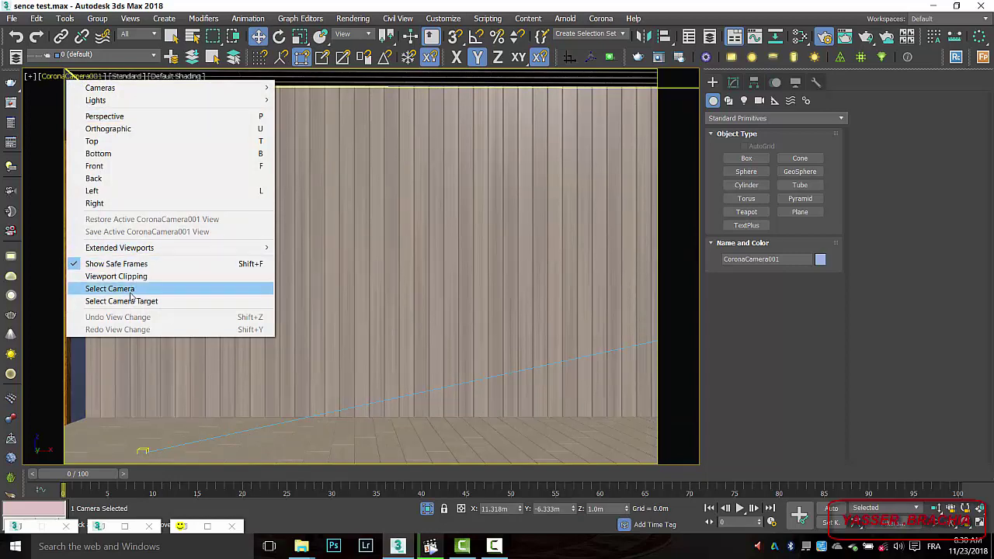
click(131, 289)
click(733, 83)
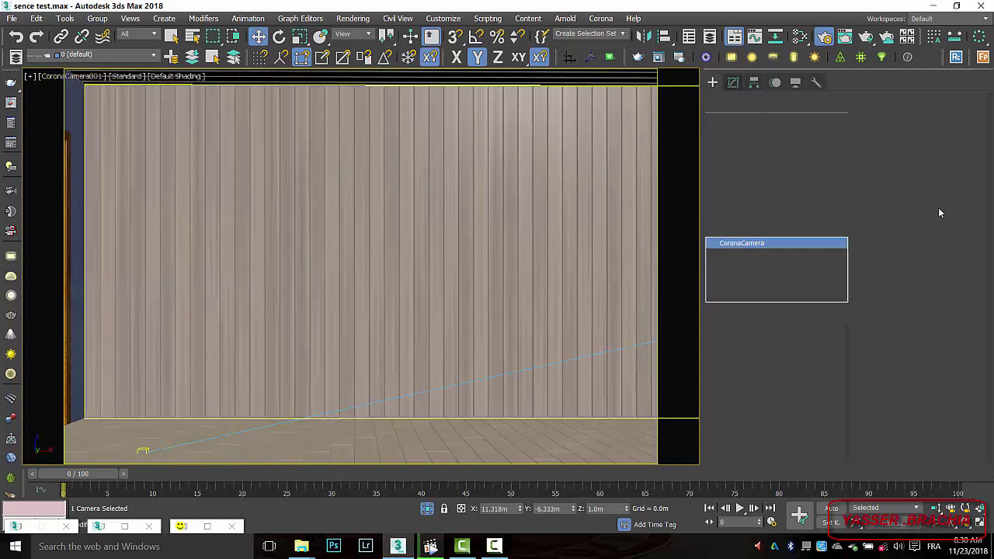
drag(958, 167, 960, 162)
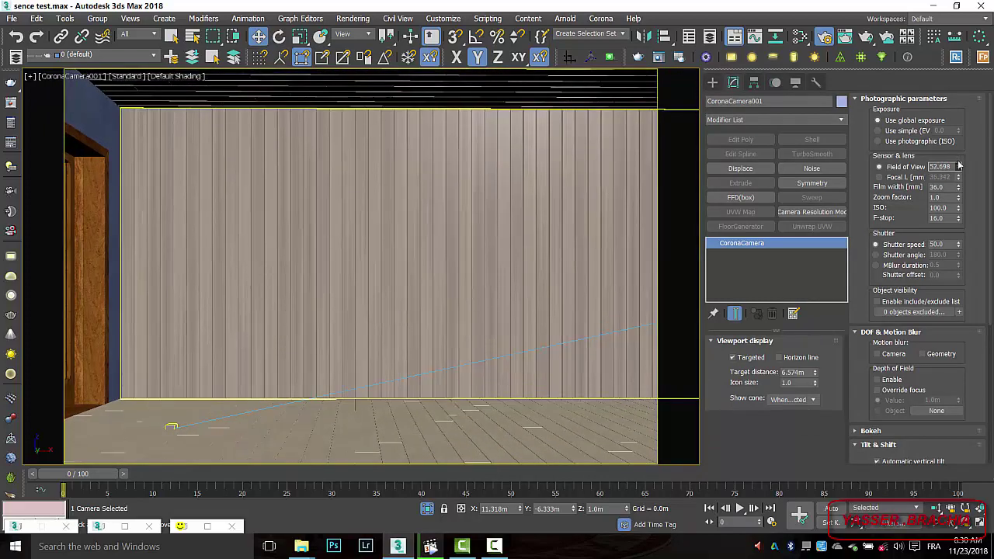
Step: Switch the viewport to the Top view and restrict the selection filter to cameras
click(465, 324)
key(t)
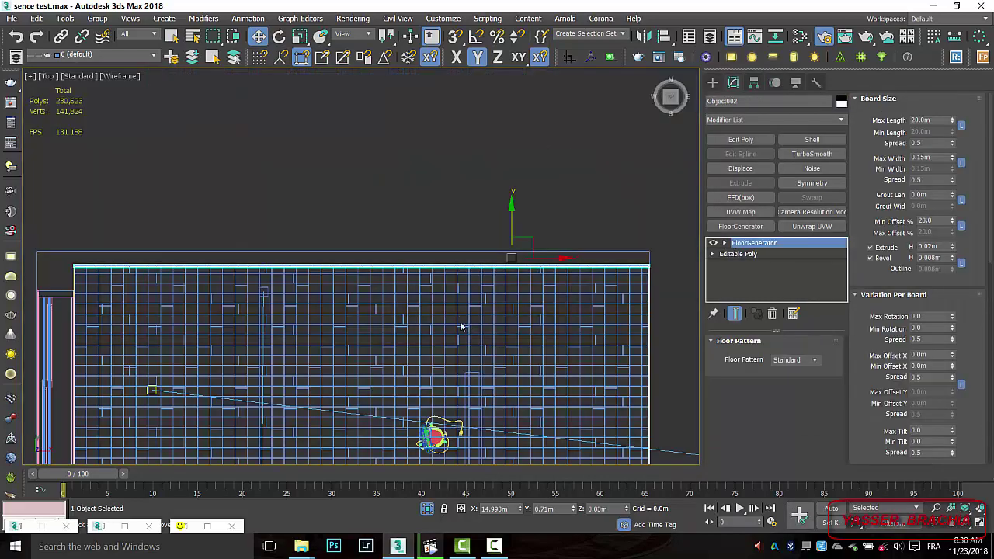
scroll(465, 323, down, 4)
click(140, 34)
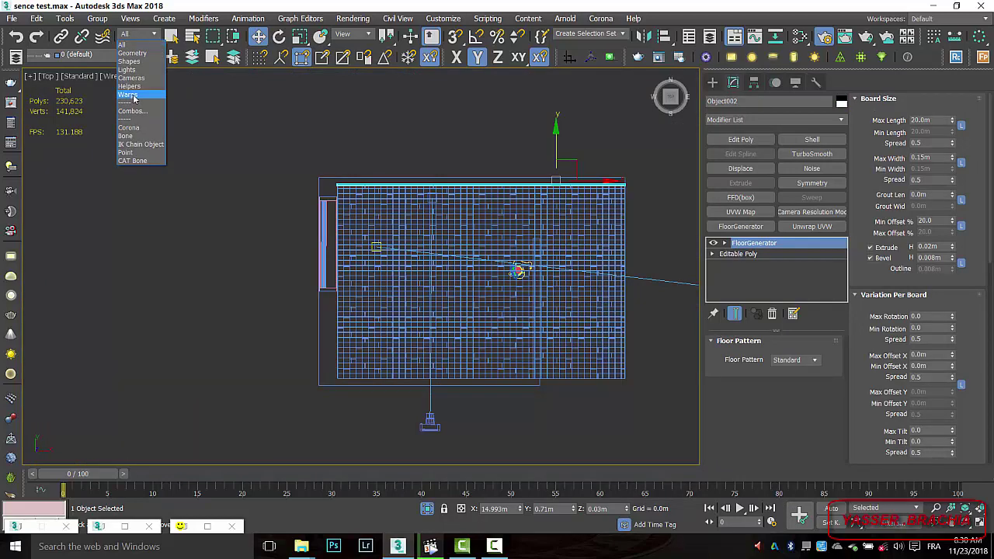
click(131, 79)
scroll(388, 238, down, 2)
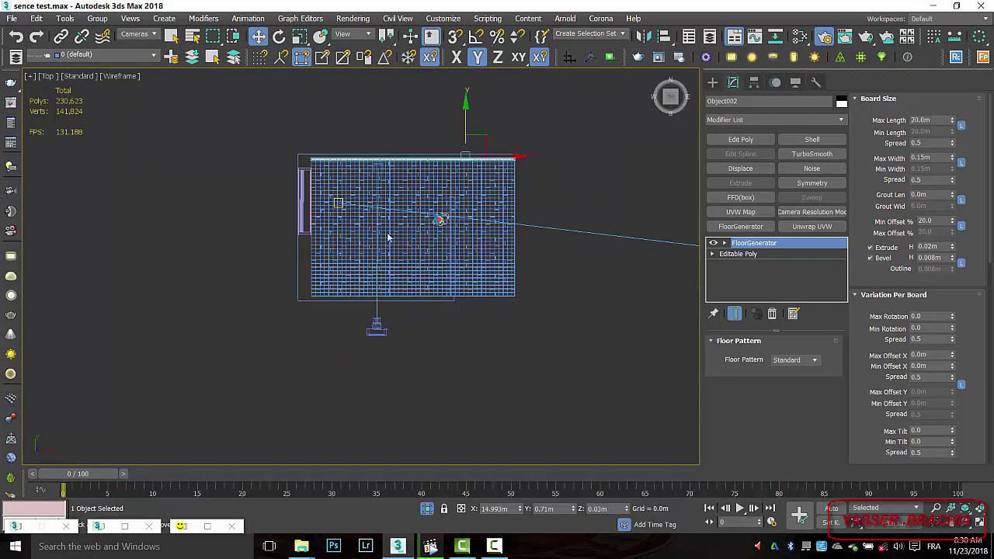
click(713, 82)
Step: Move the camera and its target together back from the room to about X 11.57 m, Y -8.09 m, then shift the target toward the back wall
drag(404, 405, 341, 120)
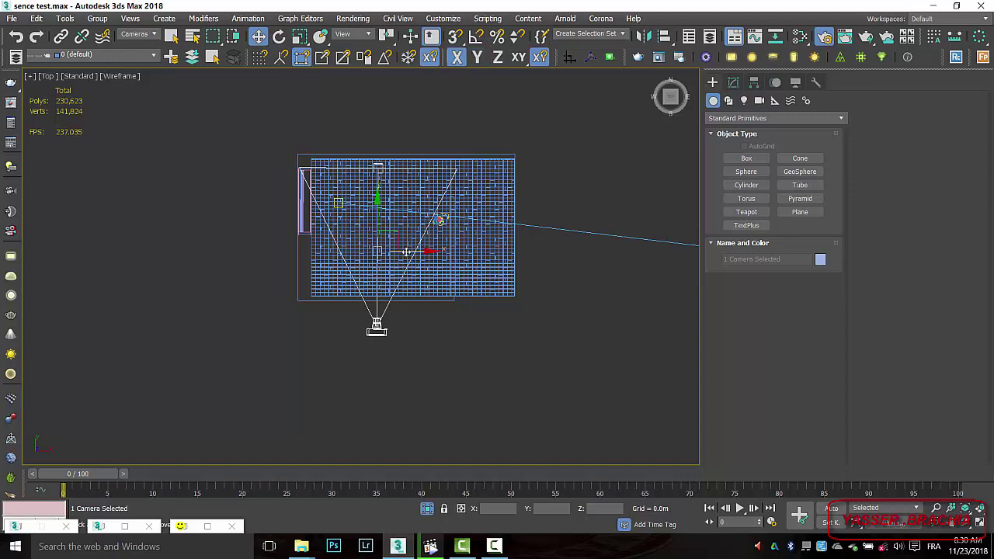
drag(401, 250, 386, 269)
click(428, 221)
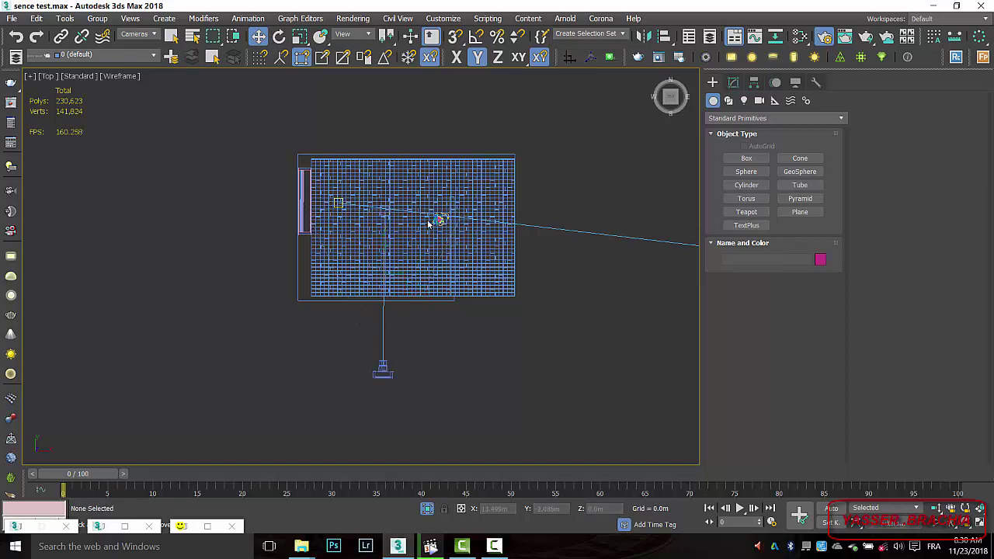
click(385, 210)
click(403, 252)
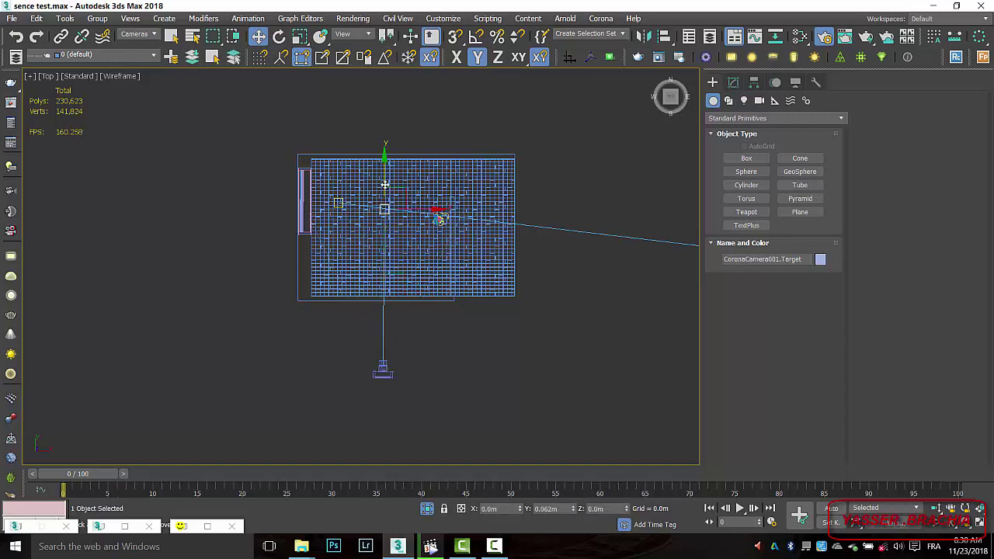
Step: Show CoronaCamera001's clipping planes in the viewport and set the near camera clipping to 3 m
click(380, 373)
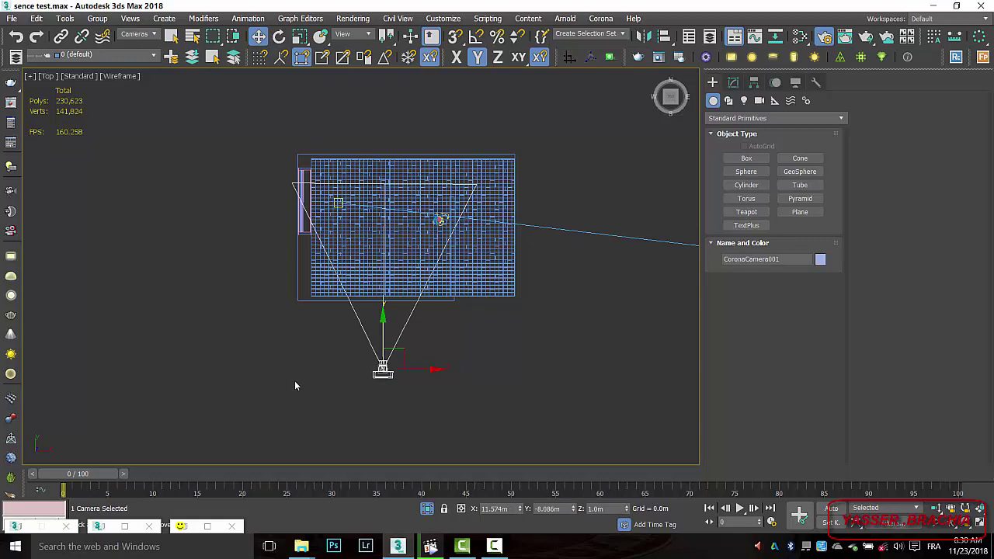
click(536, 344)
click(383, 371)
click(733, 82)
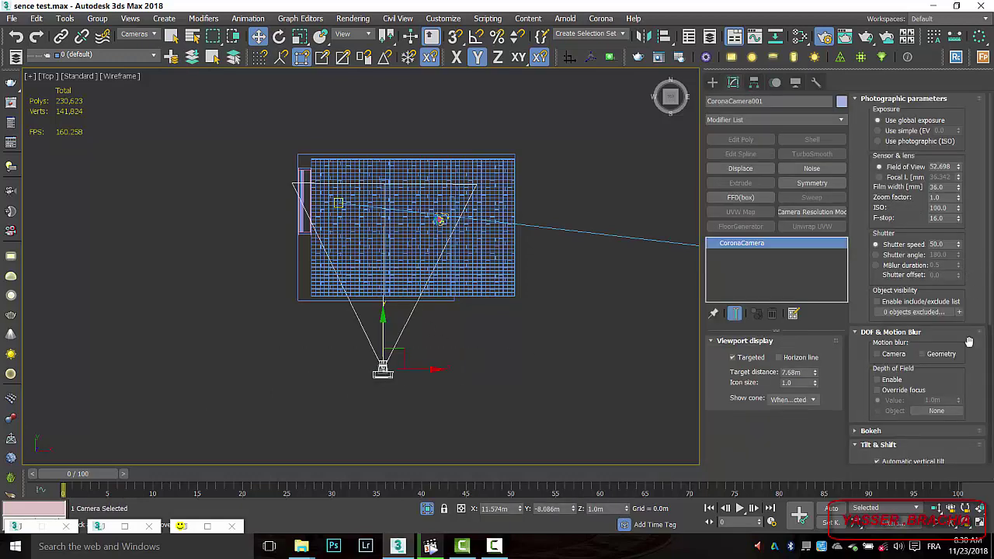
scroll(969, 342, down, 5)
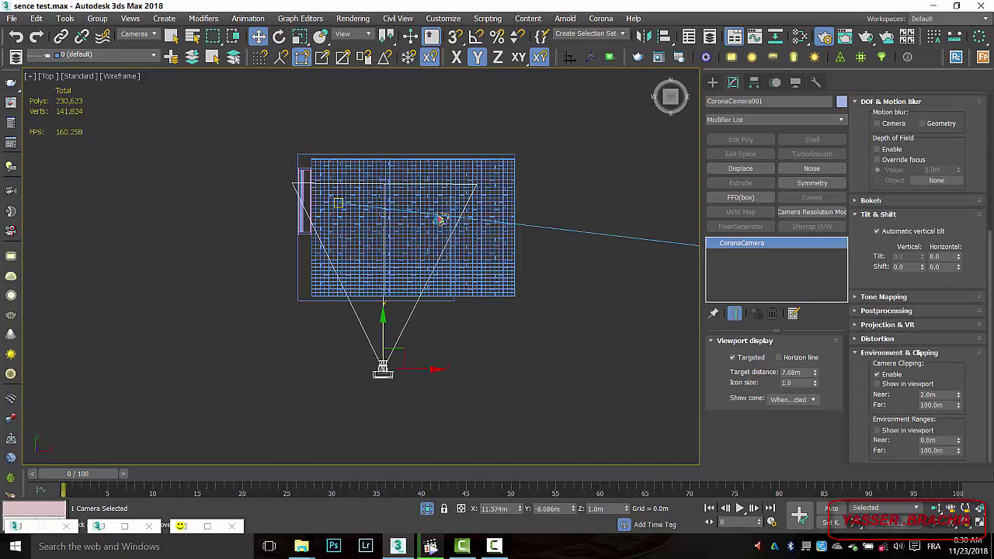
click(878, 384)
drag(940, 395, 780, 379)
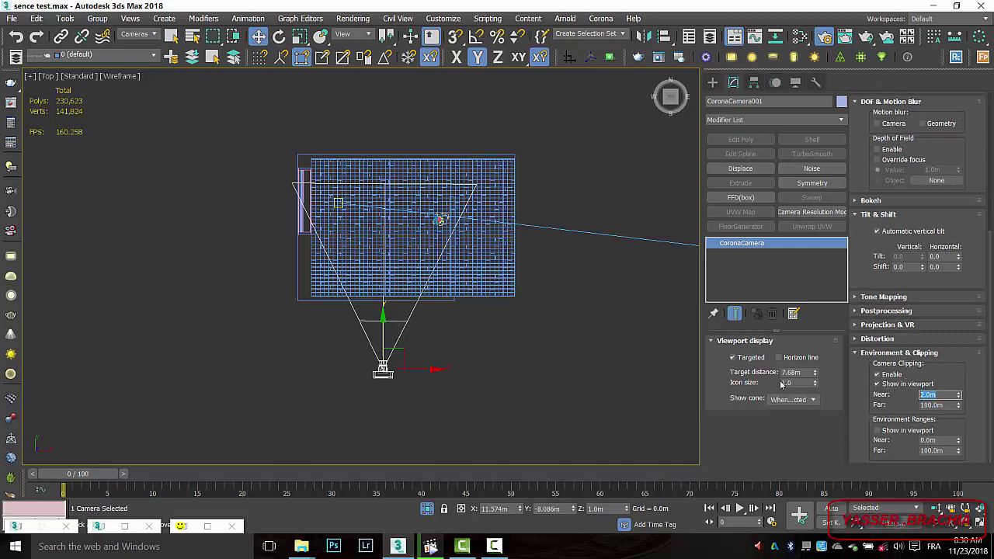
text(3)
key(Tab)
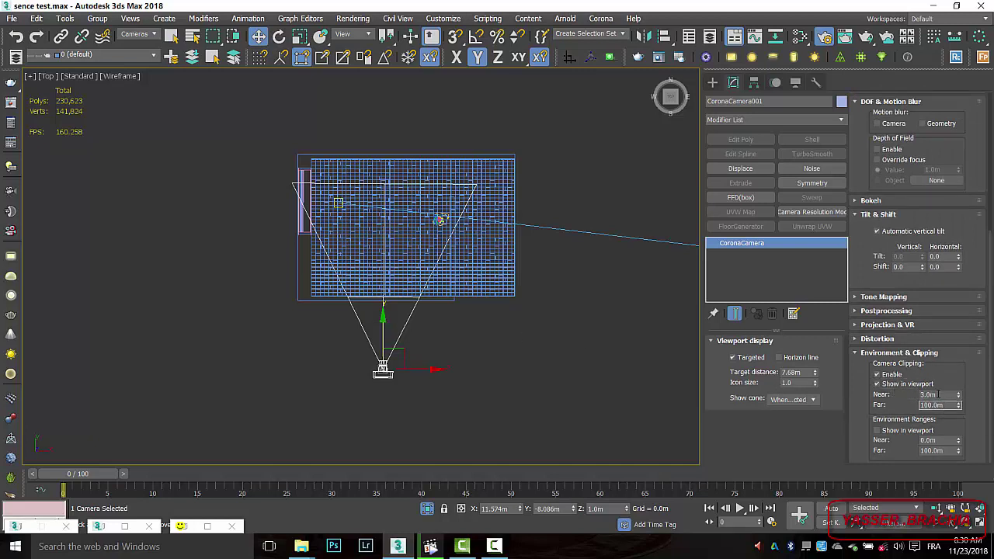
click(937, 394)
key(Return)
Step: Deselect the camera, look through CoronaCamera001 and start the interactive render in the Corona frame buffer
click(480, 378)
key(c)
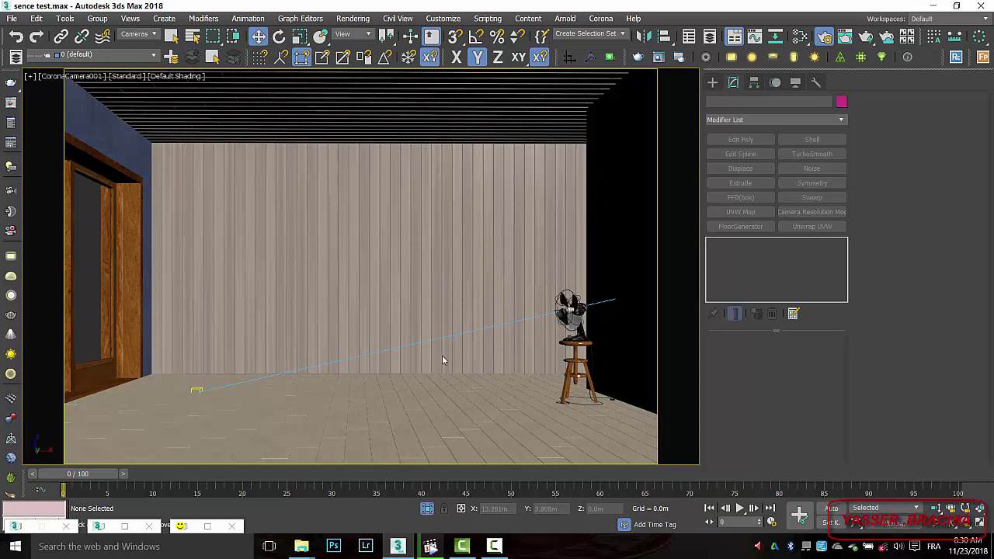
key(shift+q)
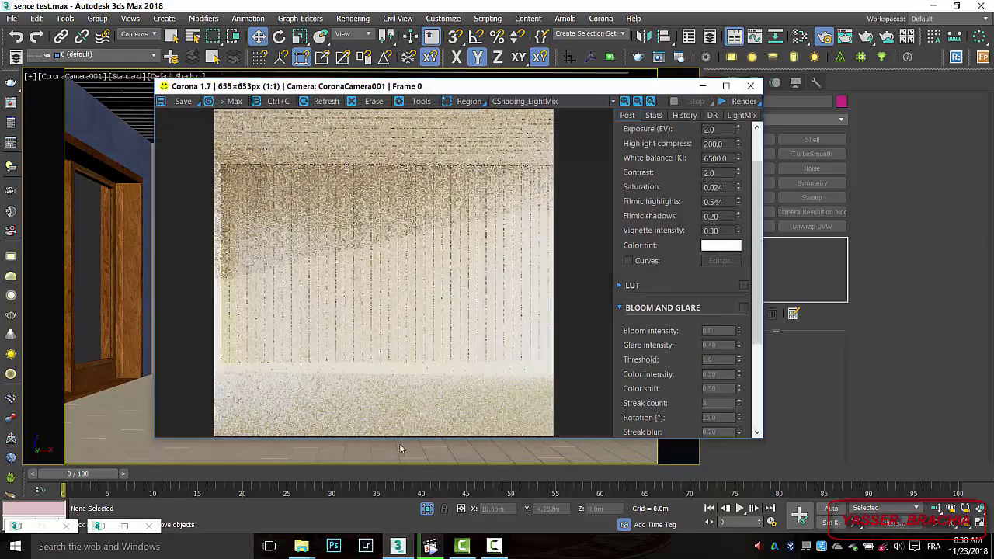
click(739, 101)
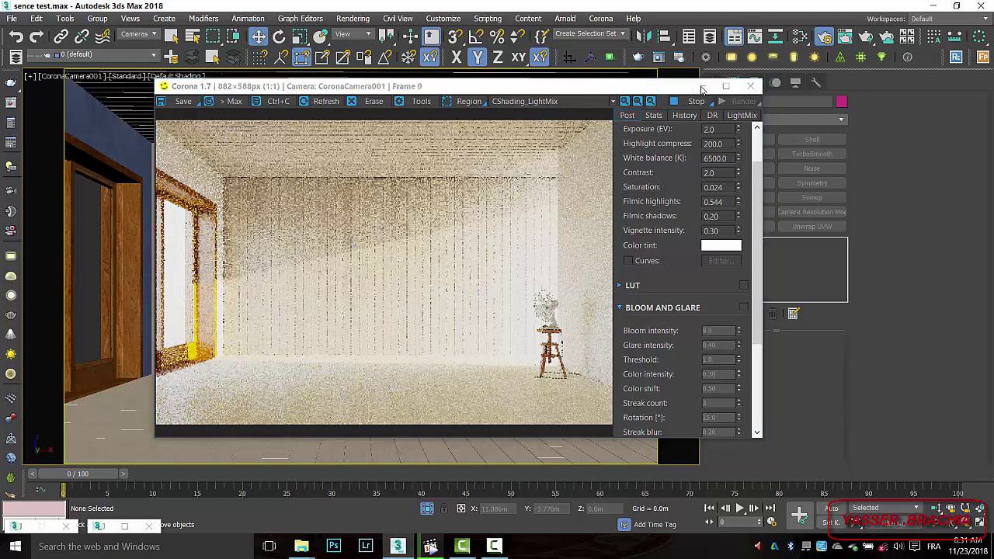
Step: Minimize the frame buffer and bring the room and the distant sun into a maximized Front view
click(700, 86)
key(alt+w)
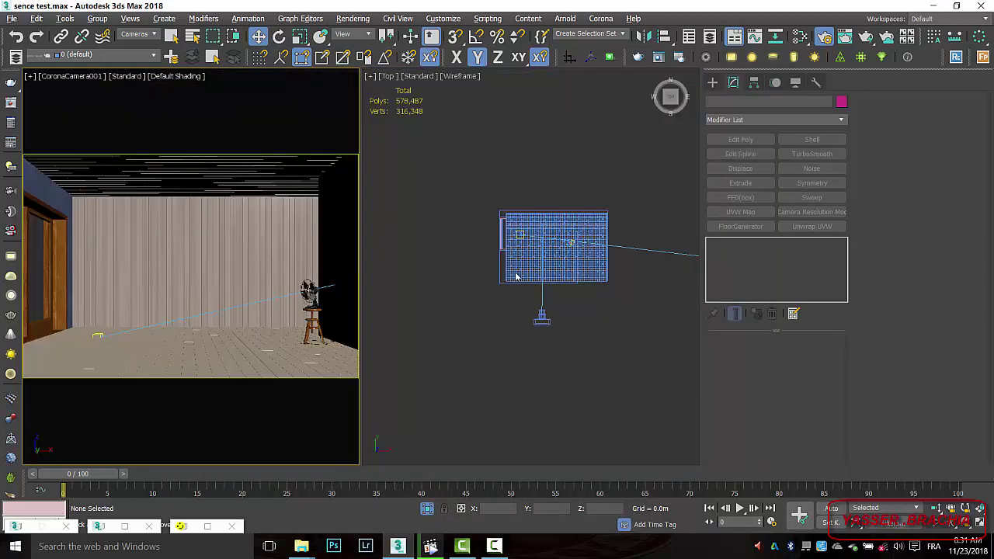
scroll(484, 295, down, 4)
key(alt+w)
alt+middle_drag(523, 358, 505, 280)
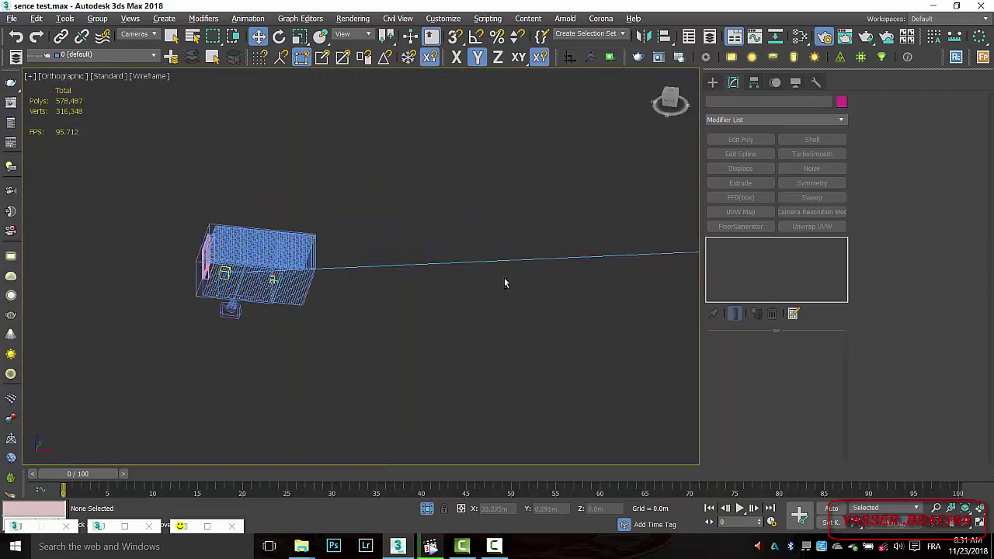
scroll(505, 279, down, 4)
middle_drag(575, 258, 533, 233)
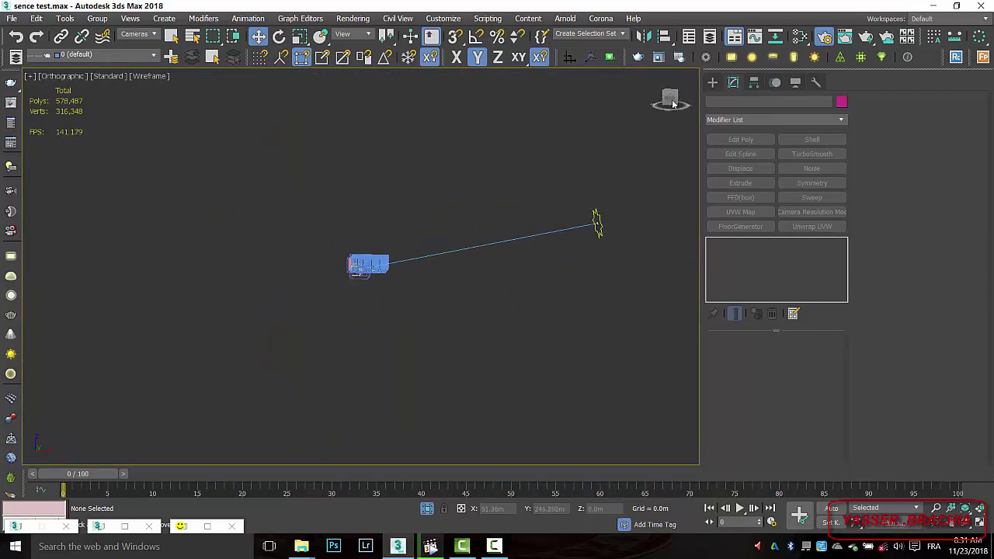
click(673, 103)
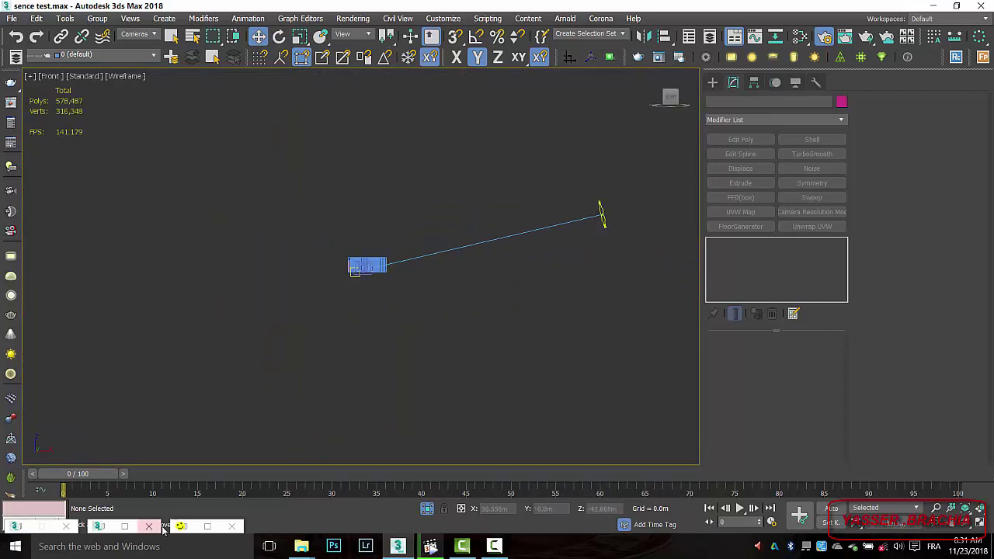
Step: Restore the frame buffer clear of the sun icon and set the selection filter back to All
double_click(189, 527)
drag(629, 81, 332, 133)
click(137, 34)
click(122, 45)
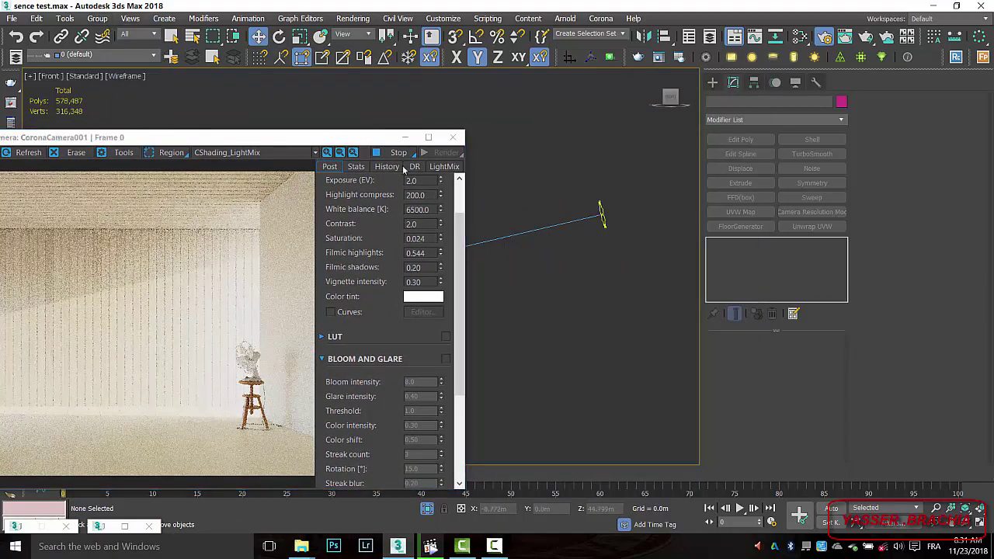
Step: Lower CoronaSun001 slightly in the Front view to a height of about 11.9 m and deselect it
click(602, 214)
drag(604, 189, 604, 196)
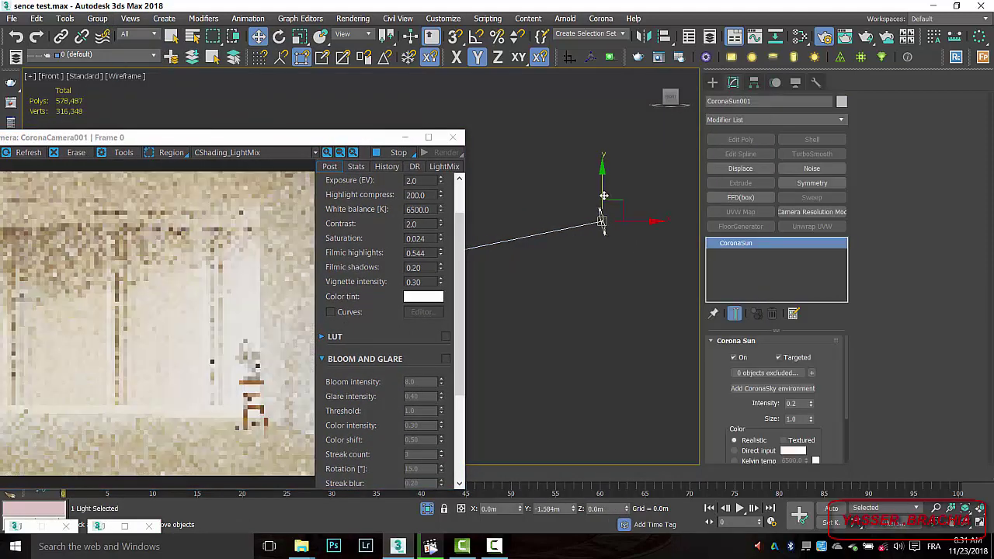
click(575, 328)
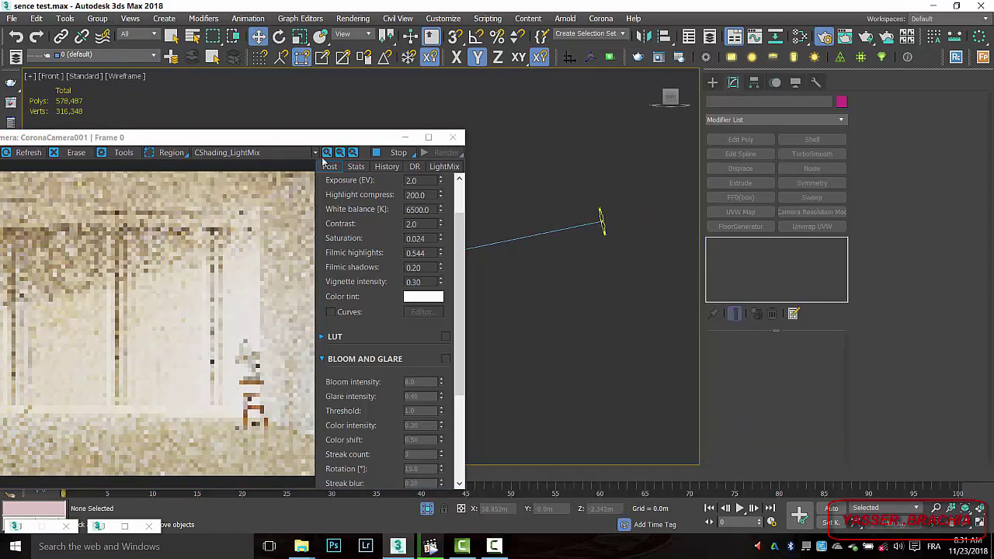
Step: Set the render's highlight compression to 100 and its exposure to 1.0 EV
double_click(420, 194)
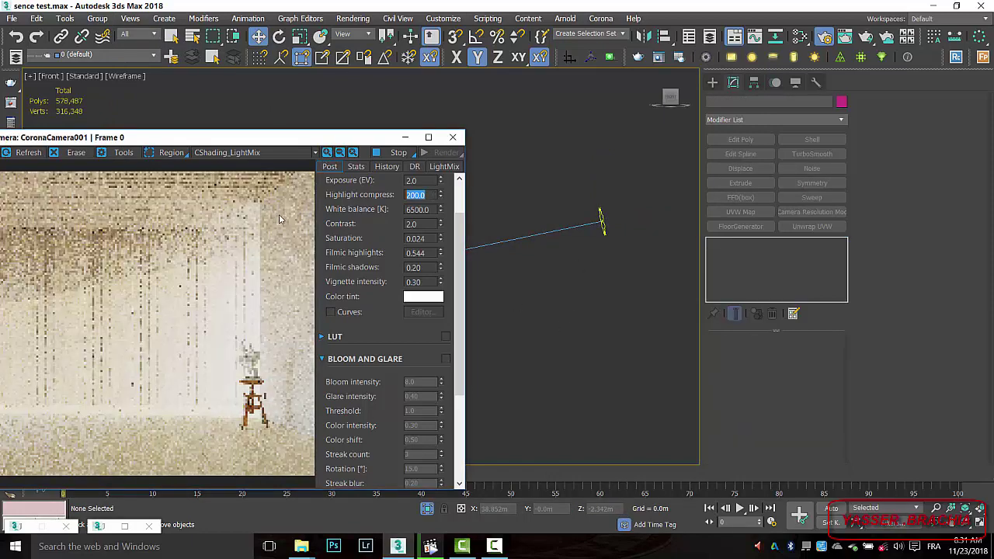
text(100)
double_click(419, 180)
text(1)
key(Return)
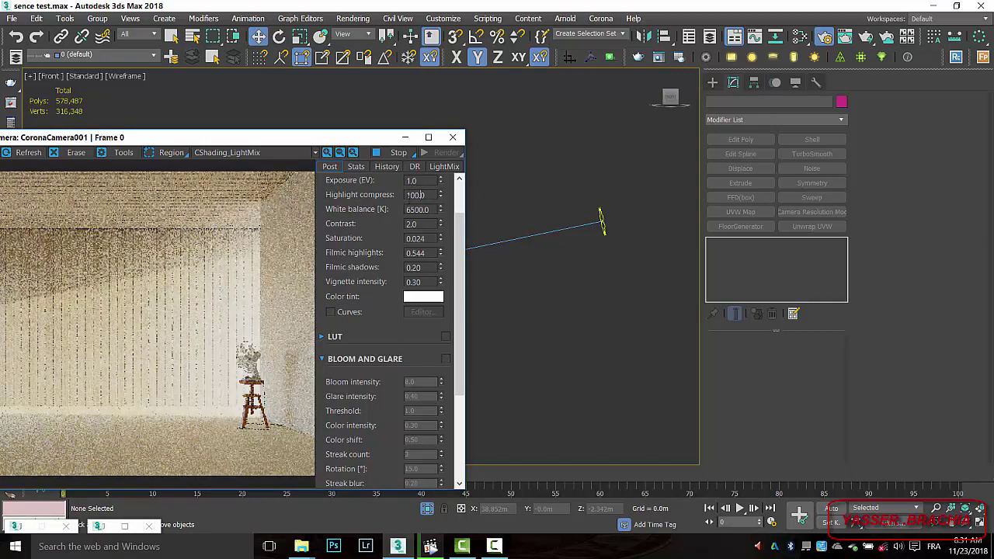
click(340, 152)
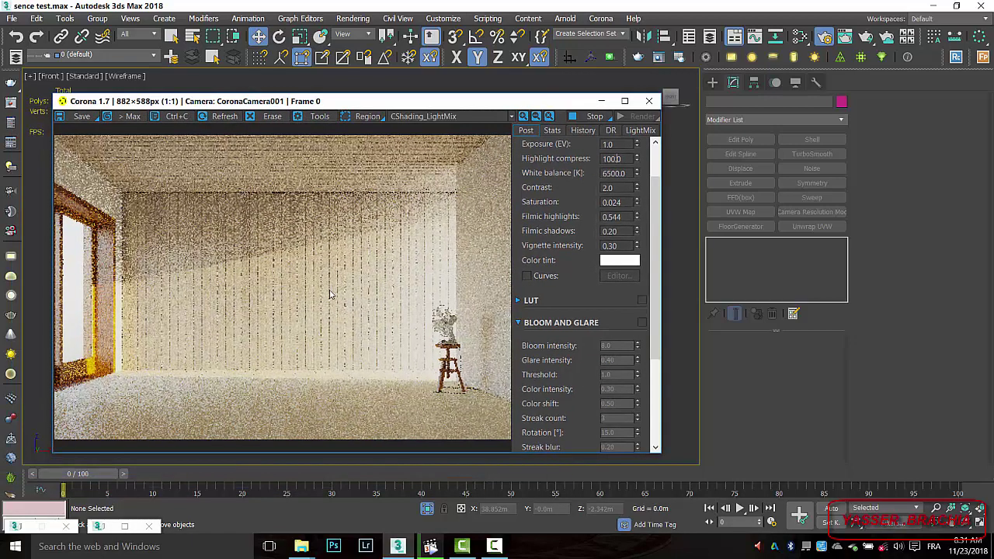
Step: Raise CoronaSun001 to a height of about 22.4 m in the Front view and bring back the render to check the light
click(601, 101)
click(602, 220)
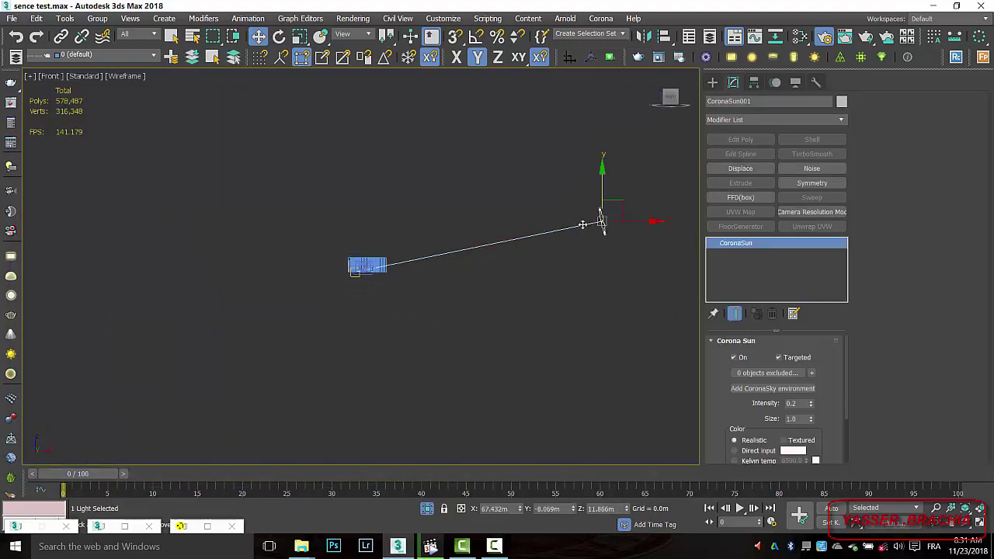
drag(600, 189, 601, 147)
click(285, 462)
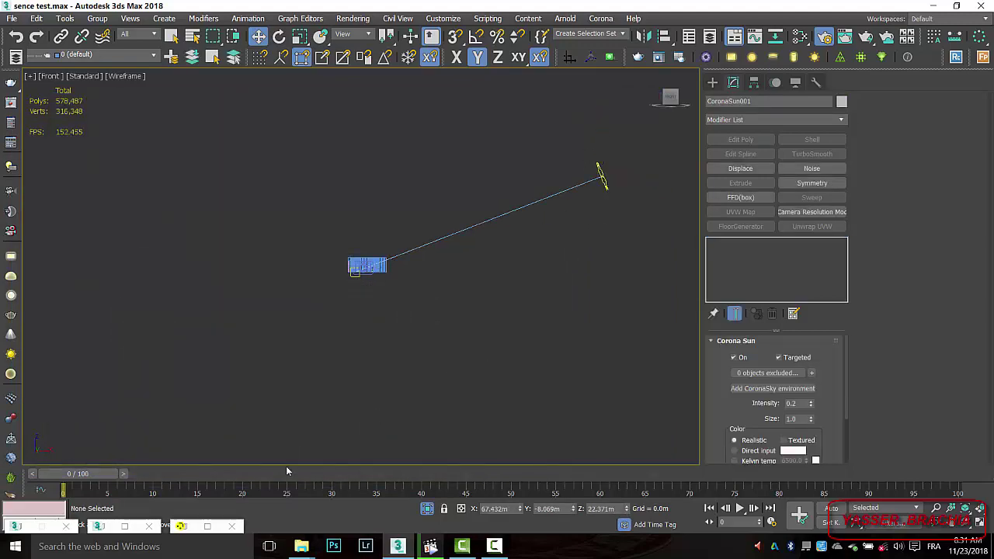
right_click(183, 527)
click(197, 446)
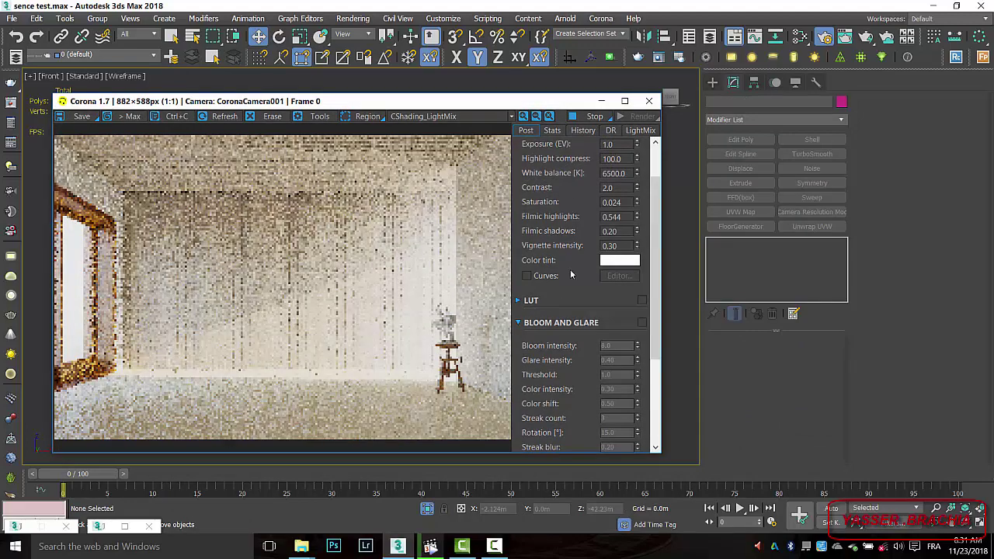
Step: Move CoronaSun001 higher and farther from the room, to about X 80.7 m and Z 29.2 m
click(601, 101)
click(552, 219)
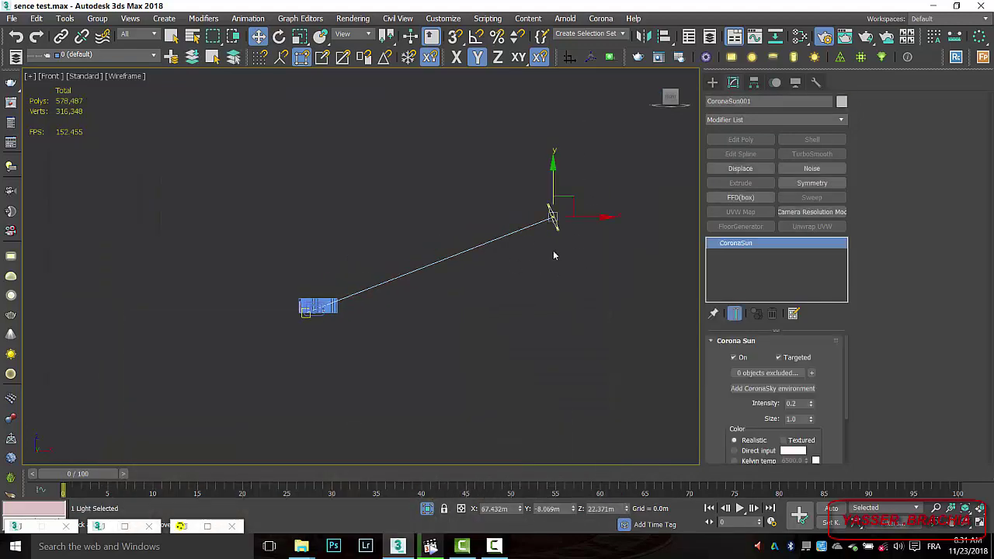
drag(551, 191, 551, 150)
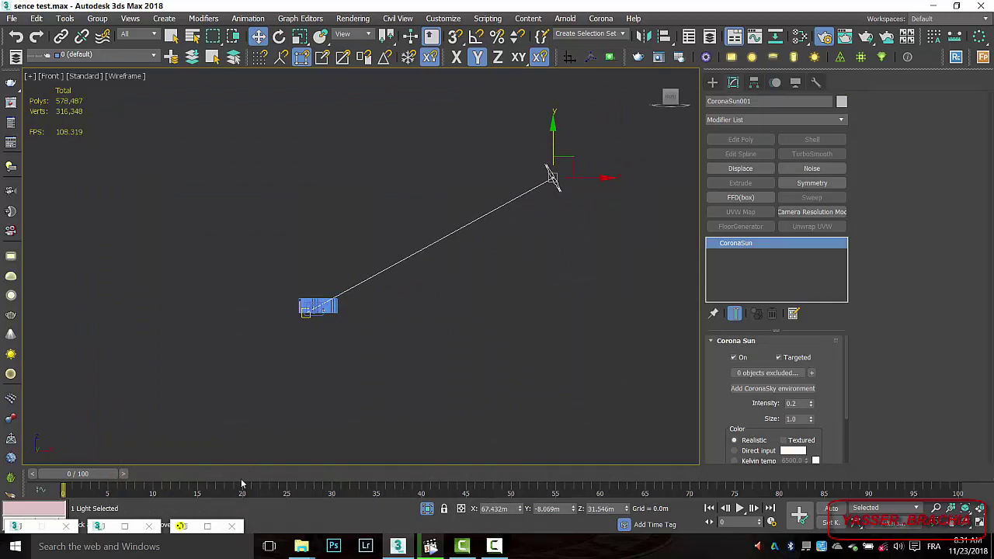
drag(585, 188, 612, 155)
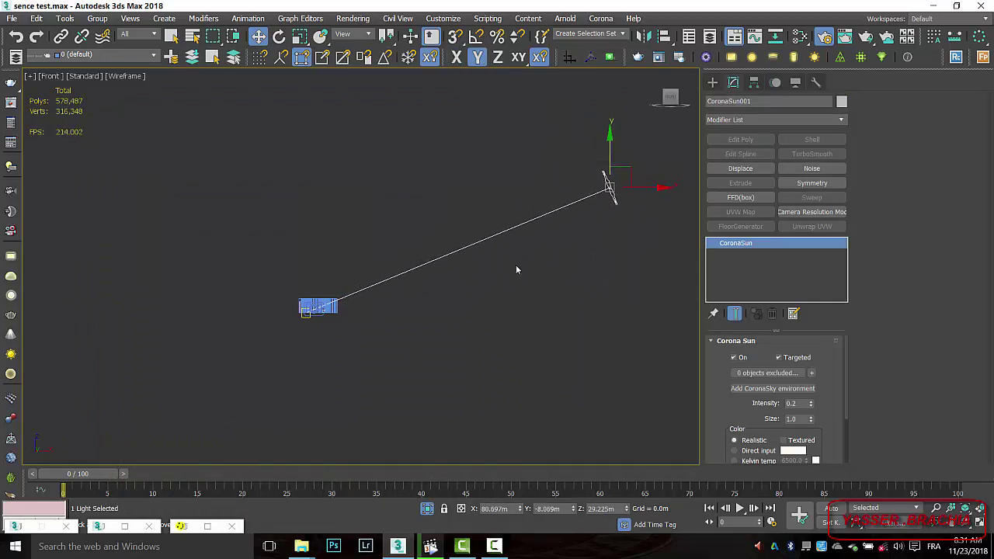
Step: Inspect the updated lighting in the frame buffer, then stop the render and minimize the window
click(187, 529)
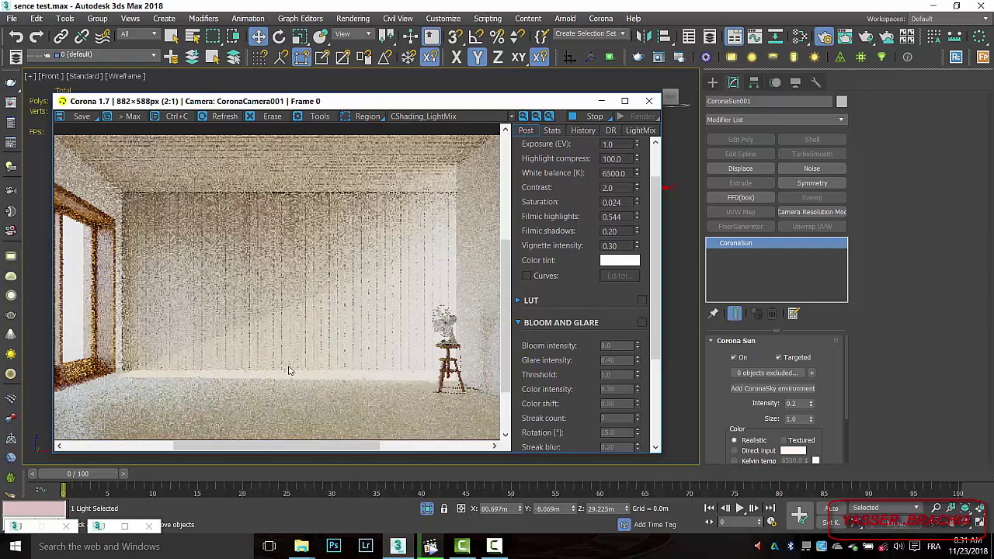
click(594, 117)
click(602, 103)
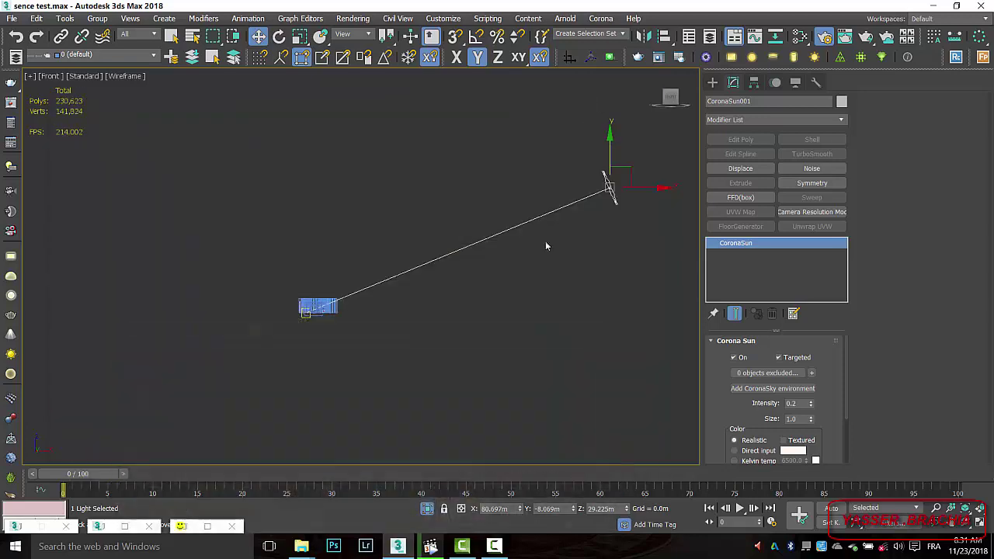
Step: In the Top view, create a box about 12.9 m wide, 8.4 m long and 3.1 m high around the whole room
click(373, 312)
key(t)
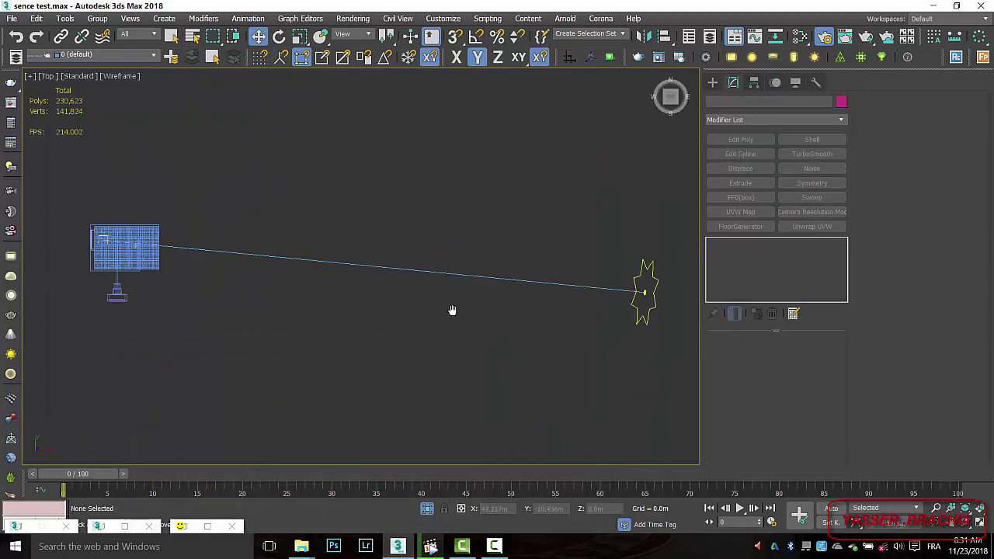
click(713, 83)
click(746, 158)
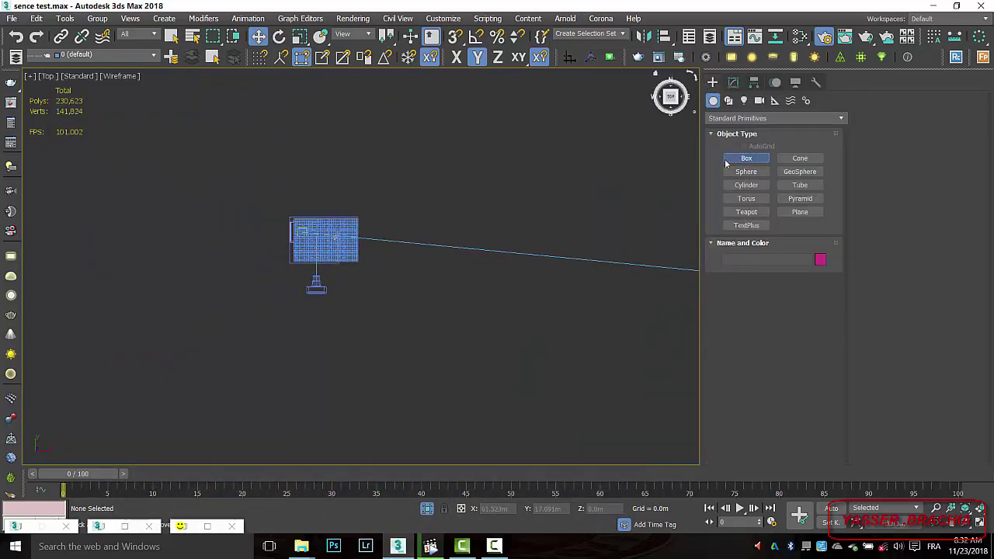
scroll(279, 241, up, 5)
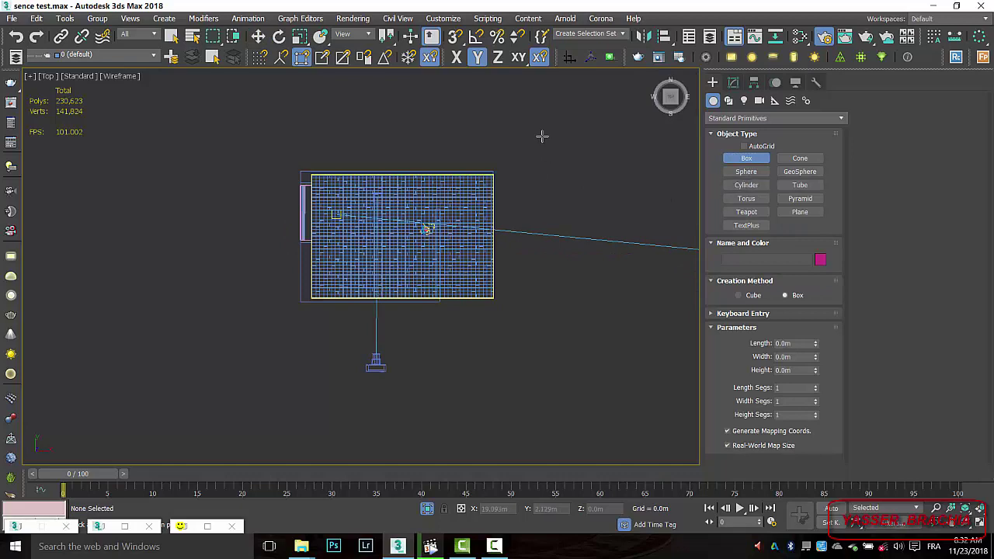
drag(541, 136, 263, 316)
click(333, 251)
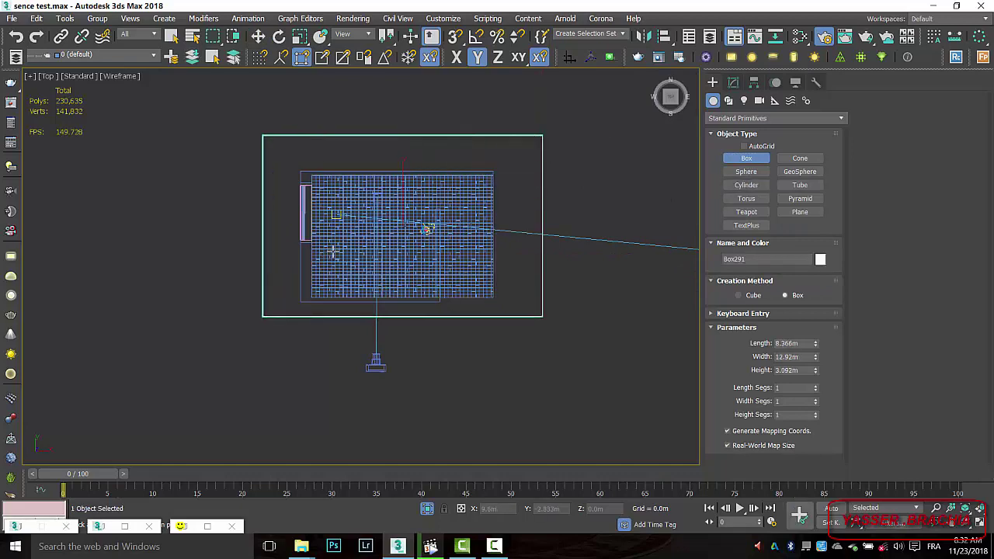
Step: Adjust the enclosing box's dimensions in a shaded orthographic view, leave box creation and select the box
mouse_move(333, 250)
alt+middle_down()
mouse_move(378, 220)
mouse_move(418, 290)
mouse_move(487, 278)
alt+middle_up()
key(F3)
mouse_move(815, 343)
mouse_down()
mouse_move(815, 365)
mouse_move(815, 351)
mouse_up()
alt+middle_drag(457, 299, 369, 307)
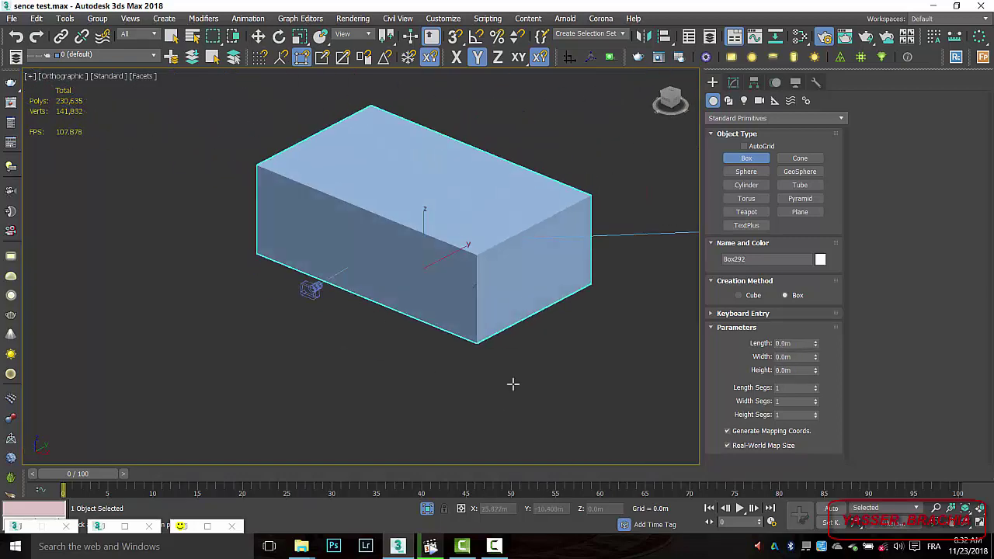
scroll(453, 316, down, 5)
key(w)
scroll(505, 377, up, 5)
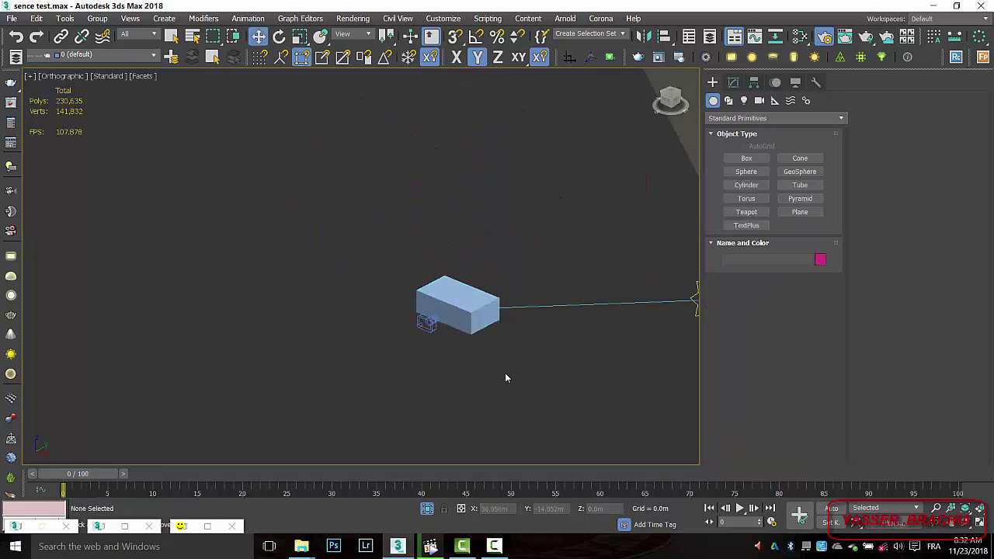
Step: Add a CoronaVolumeMtl node in a maximized Slate Material Editor and open its parameters
key(m)
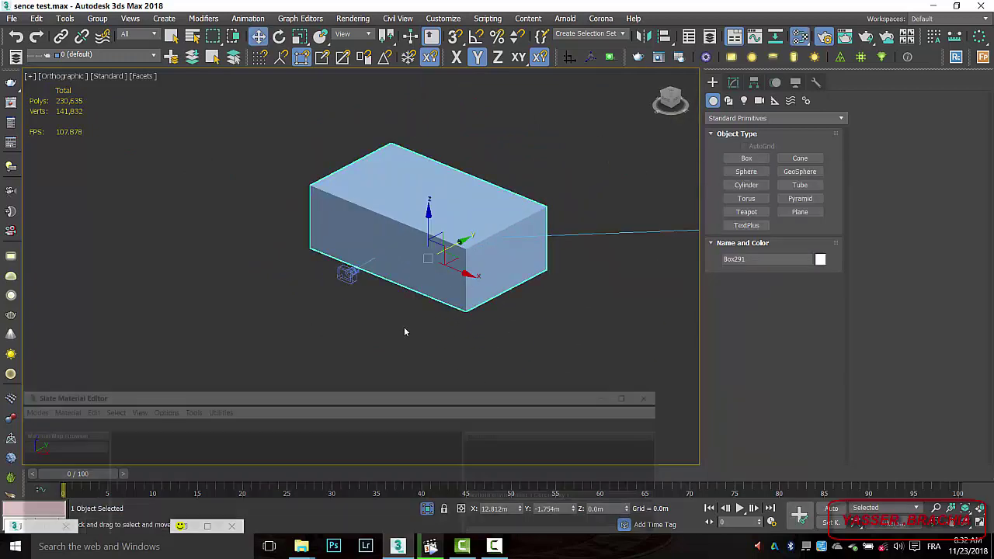
click(652, 368)
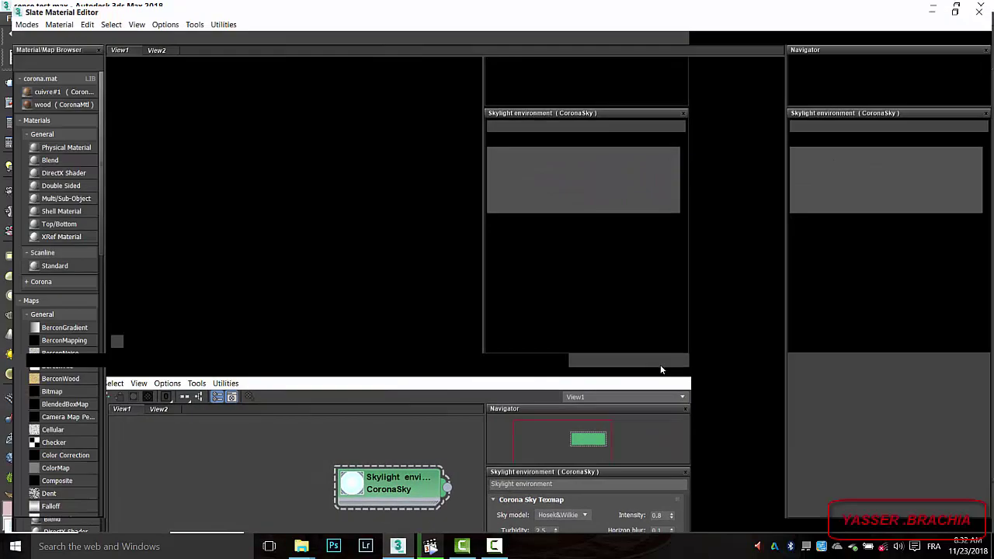
right_click(347, 249)
mouse_move(363, 255)
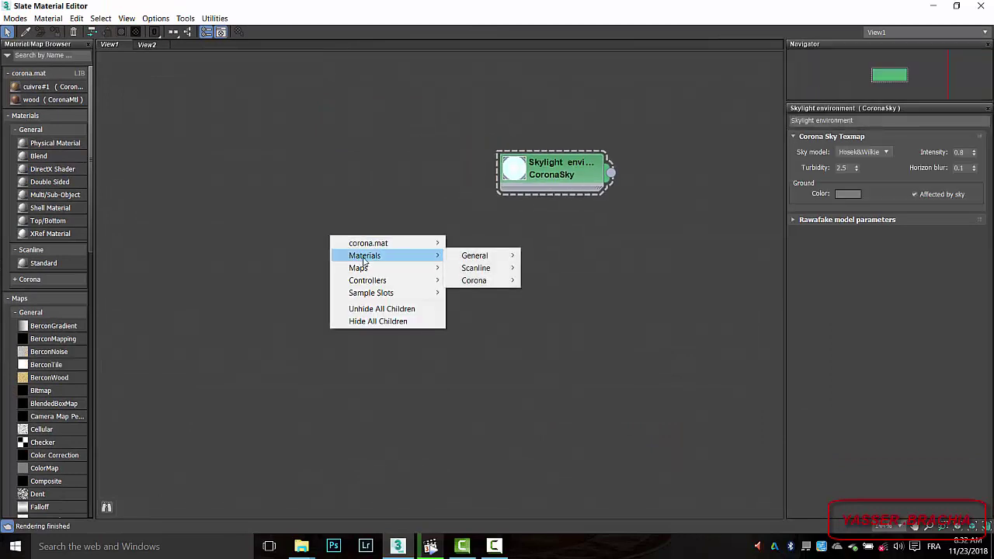
mouse_move(481, 281)
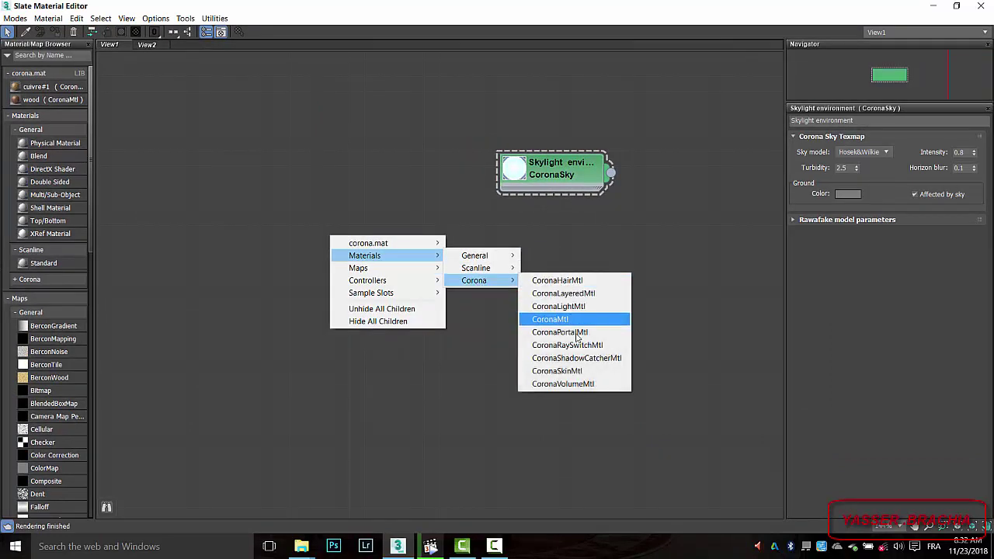
click(563, 384)
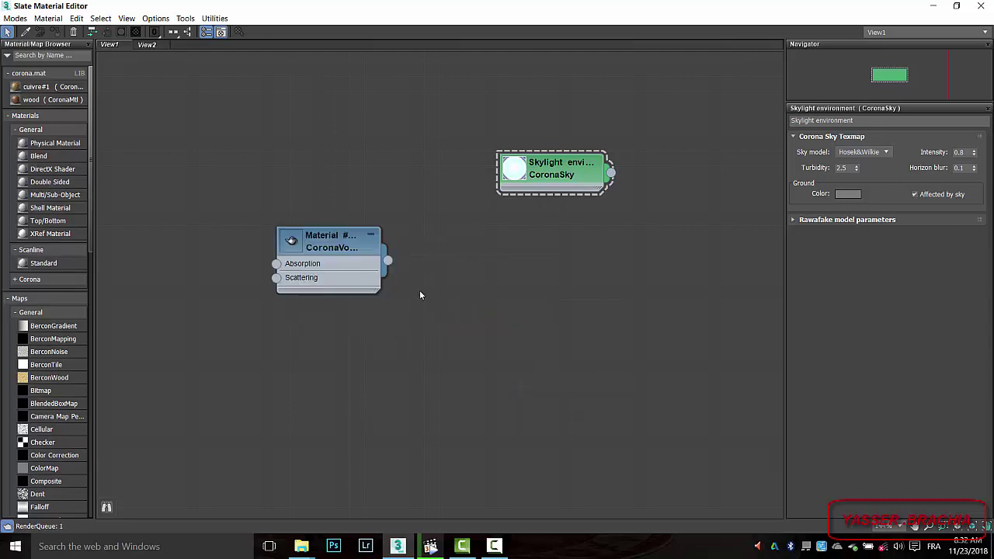
double_click(451, 243)
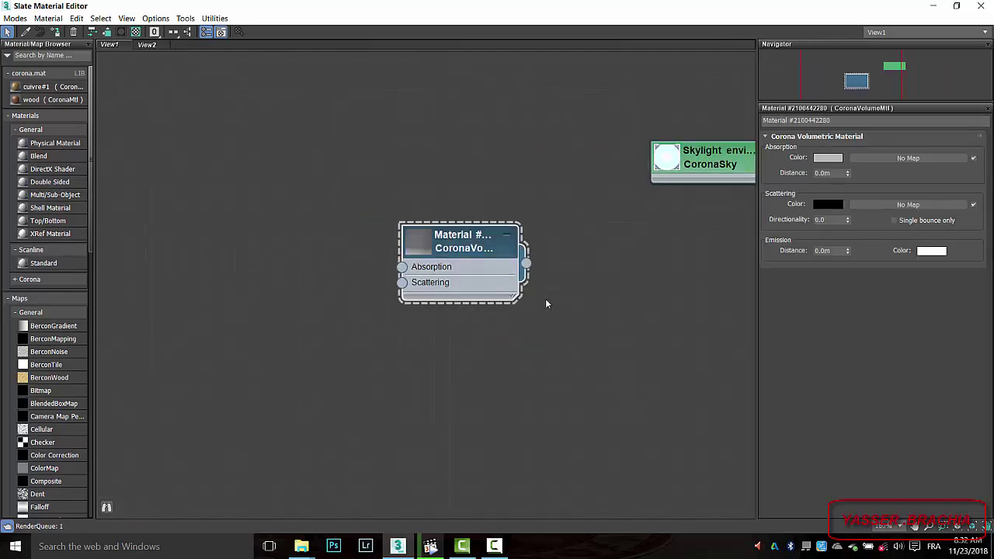
Step: Set the volume material's absorption color to a very light grey and its scattering color to grey 109
click(828, 158)
drag(337, 121, 337, 139)
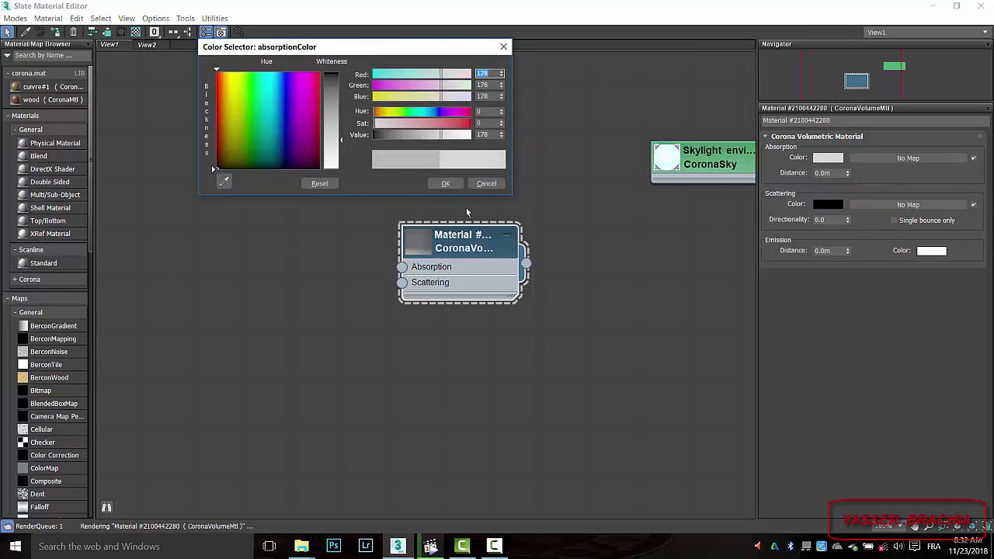
click(445, 183)
click(837, 204)
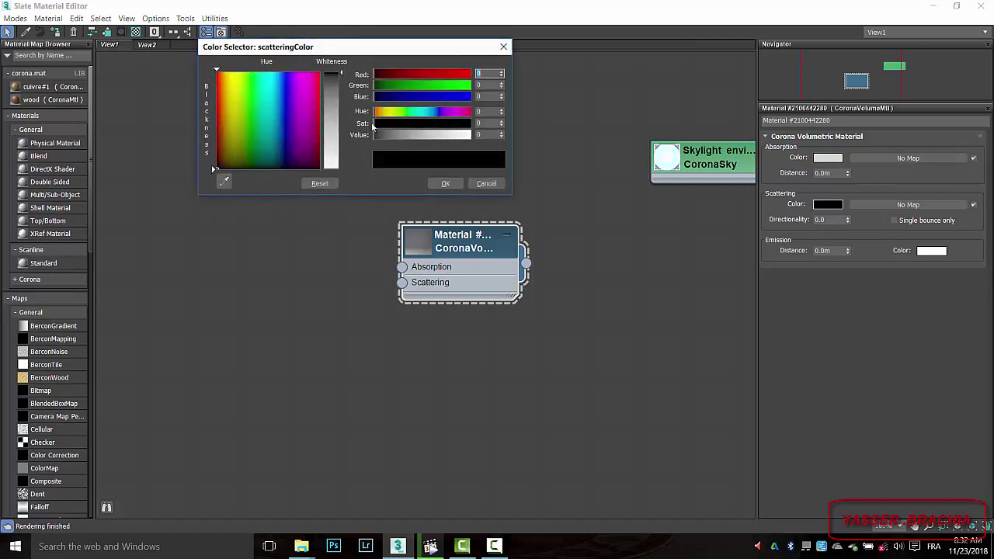
drag(340, 84, 343, 117)
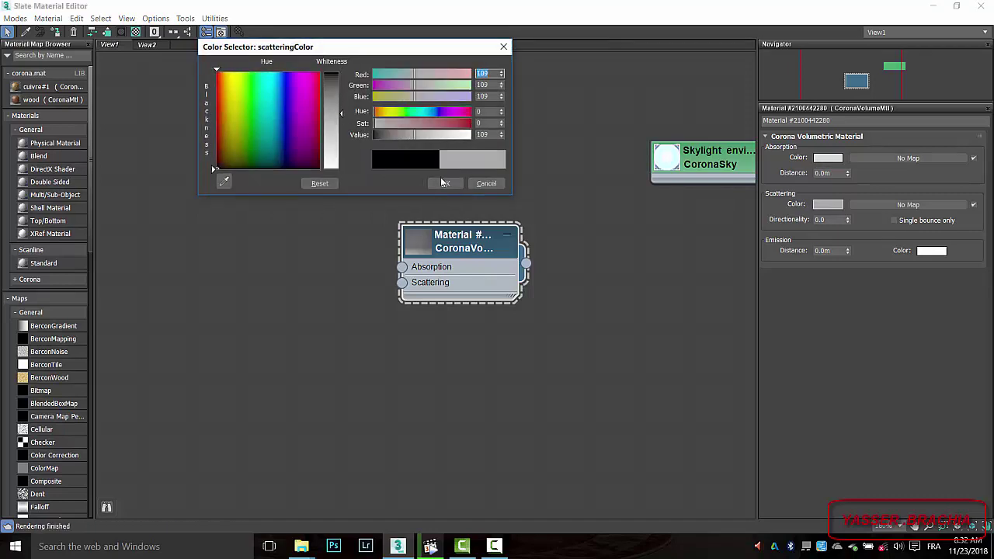
click(483, 184)
click(830, 158)
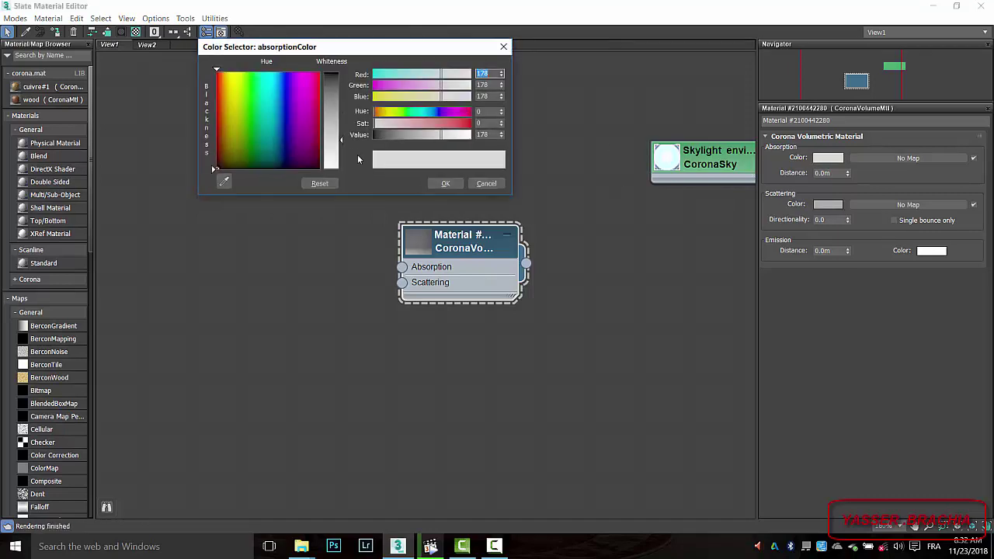
drag(341, 139, 342, 148)
click(454, 184)
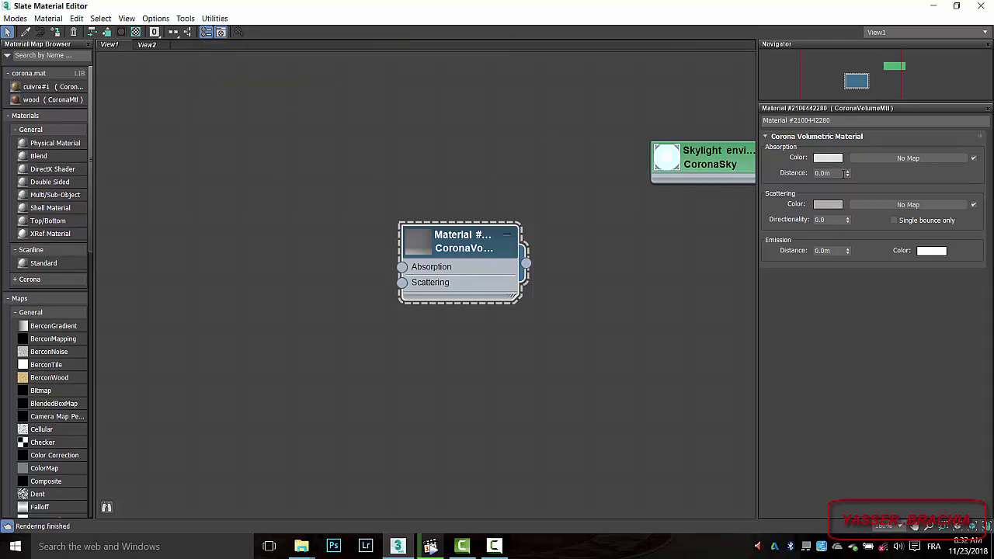
Step: Set the volume material's absorption distance to 3 m and its scattering directionality to 0.2
drag(843, 174, 788, 173)
text(3)
key(Tab)
drag(792, 220, 788, 221)
text(0.2)
key(Return)
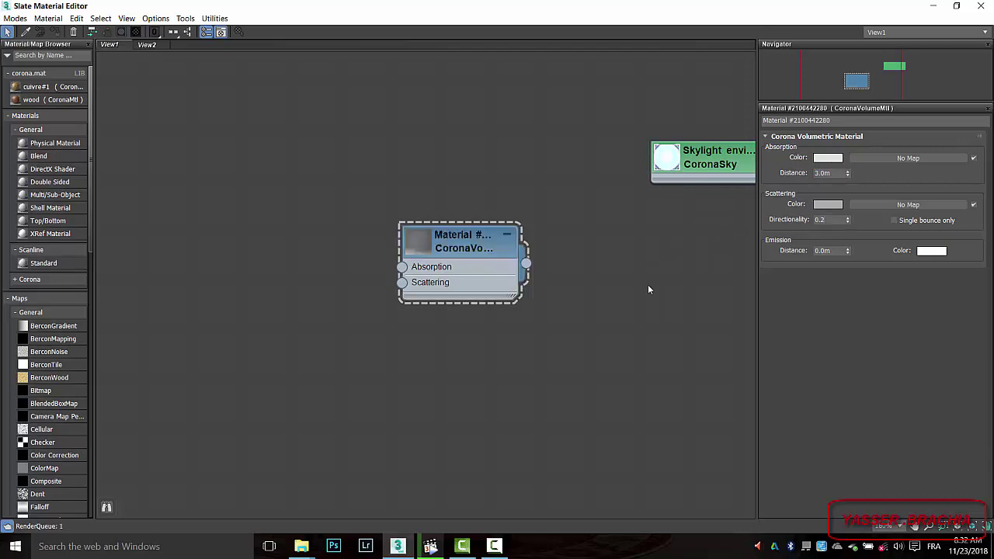
Step: Show the volume material in an enlarged preview window and place its node beside the preview
right_click(459, 247)
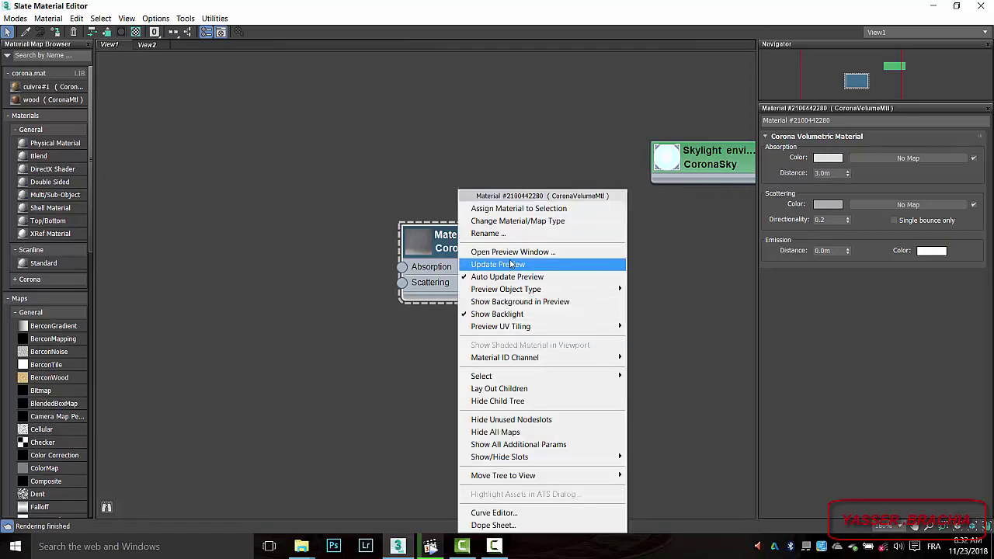
click(507, 253)
drag(533, 253, 306, 120)
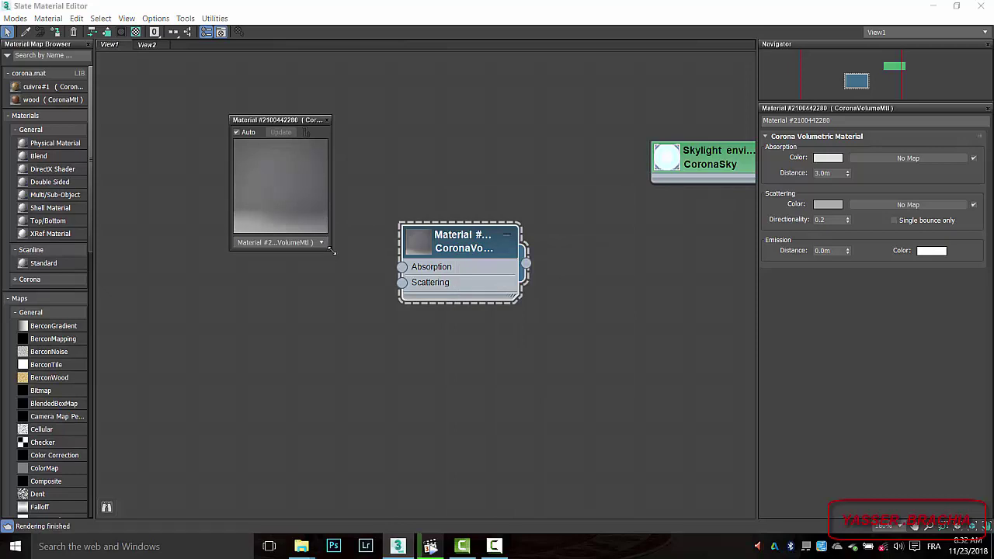
drag(332, 250, 448, 374)
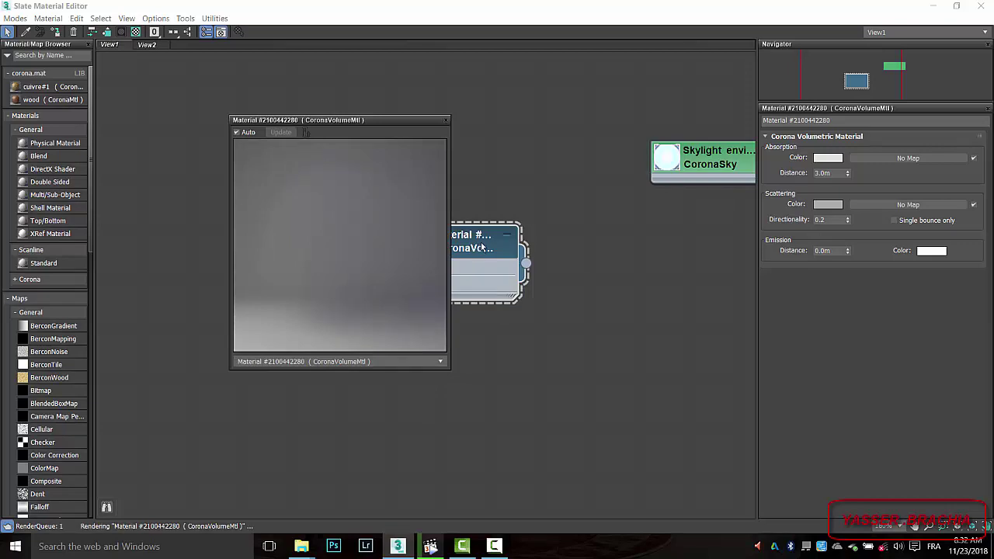
drag(590, 290, 593, 376)
drag(484, 244, 551, 228)
click(494, 546)
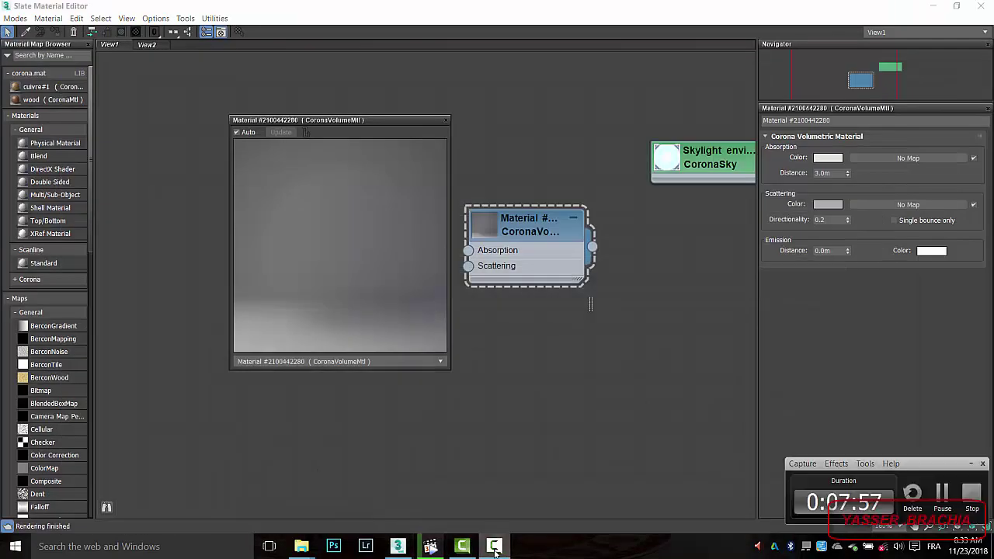
click(494, 548)
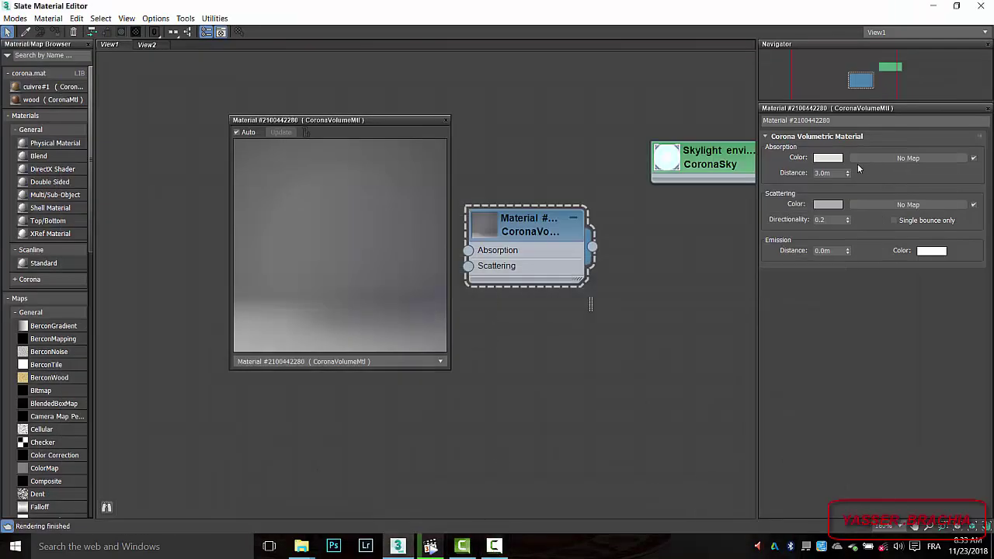
Step: Set the absorption distance to 5 m and close the material's preview window
mouse_move(834, 173)
drag(835, 172, 707, 173)
text(5)
click(595, 413)
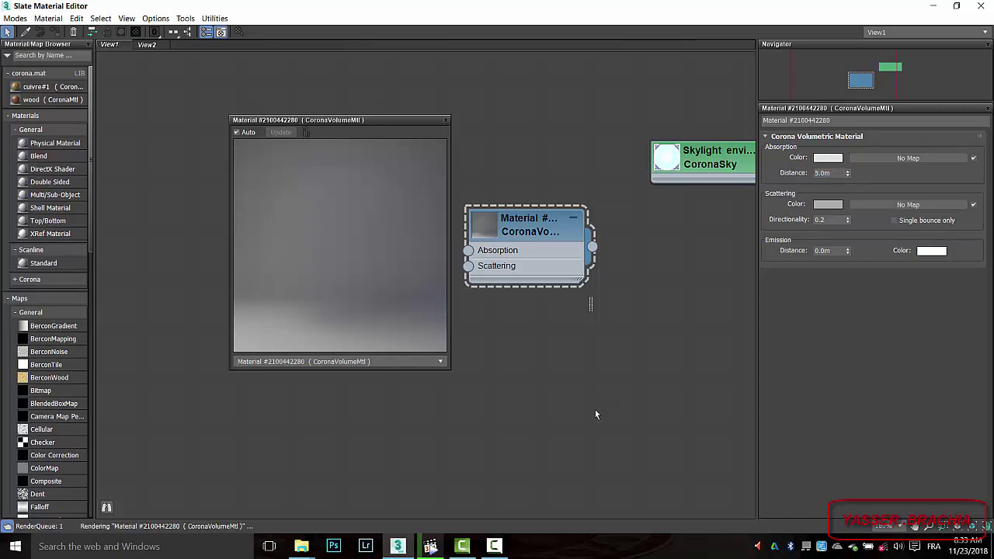
double_click(828, 221)
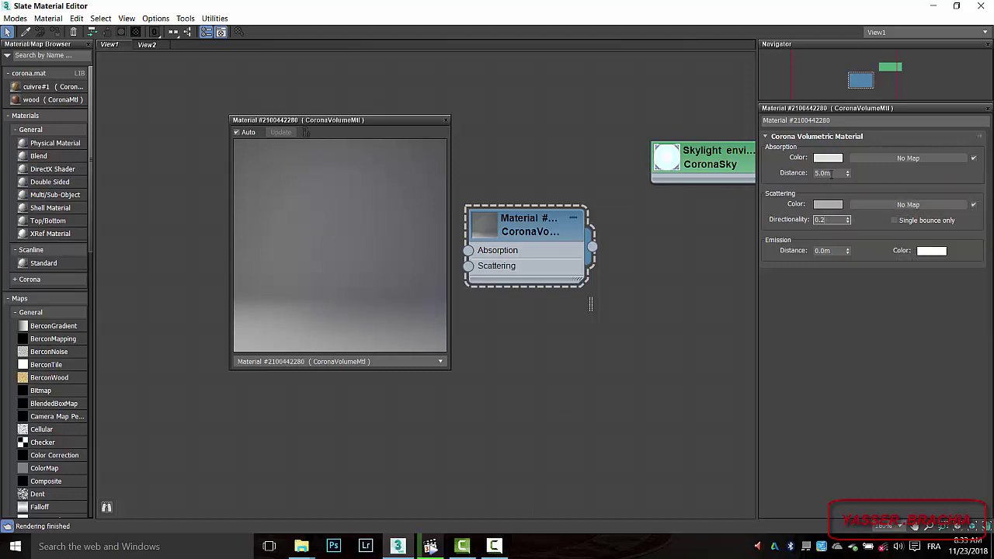
double_click(828, 172)
click(682, 299)
click(447, 120)
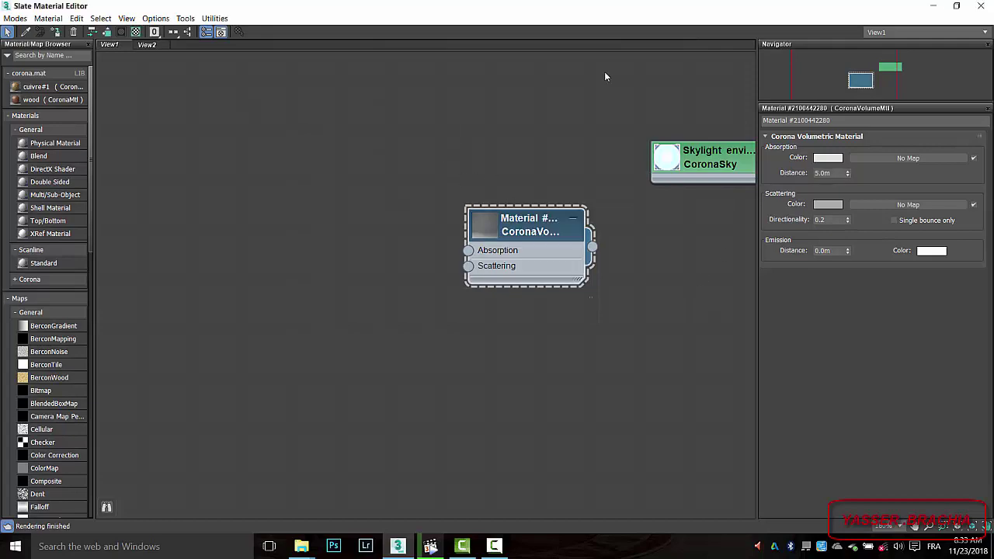
Step: Assign the CoronaVolumeMtl to the selected enclosing box and minimize the material editor
drag(605, 6, 797, 149)
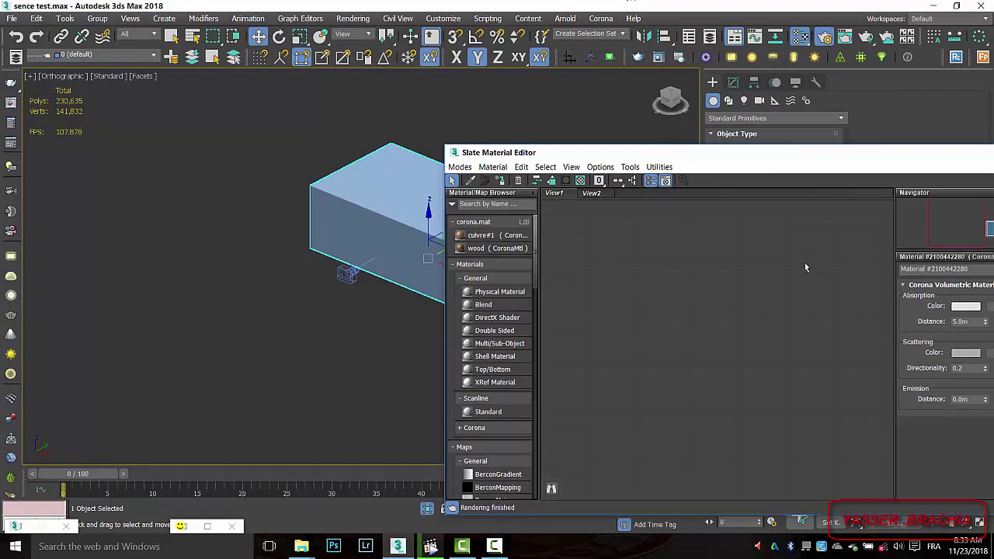
middle_drag(806, 265, 614, 231)
right_click(686, 381)
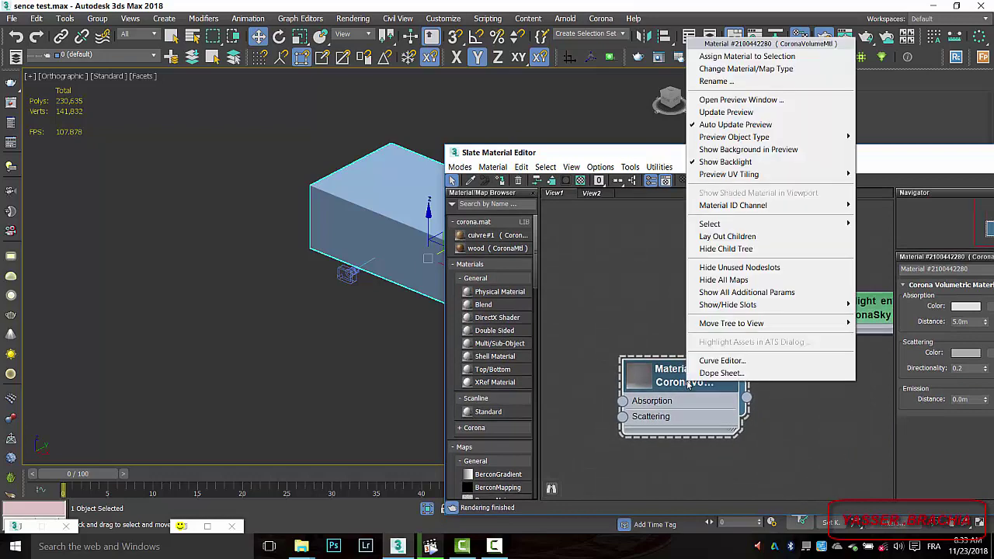
click(738, 56)
drag(980, 158, 830, 151)
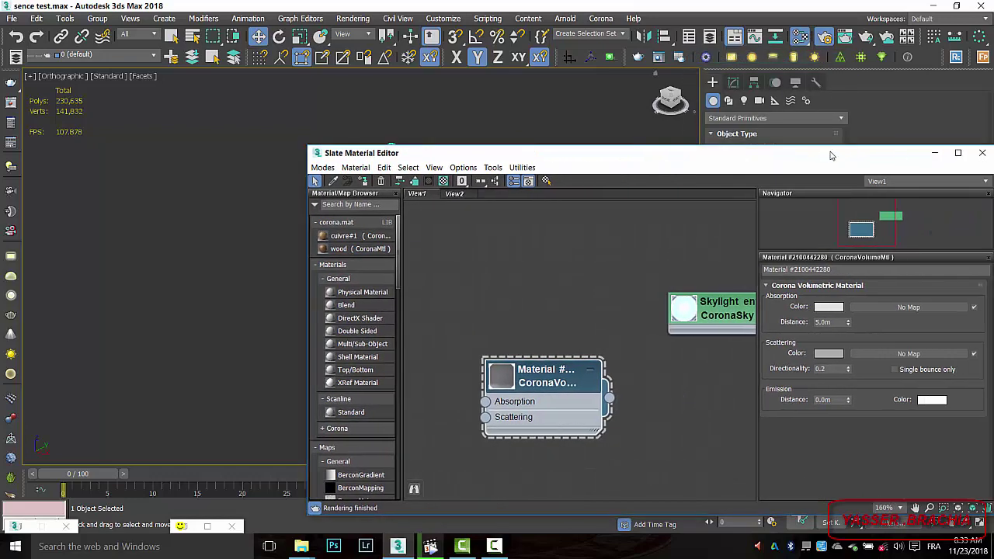
click(935, 152)
Step: Check the box through CoronaCamera001 and in an orthographic view, then restore the frame buffer and start rendering
click(563, 362)
key(c)
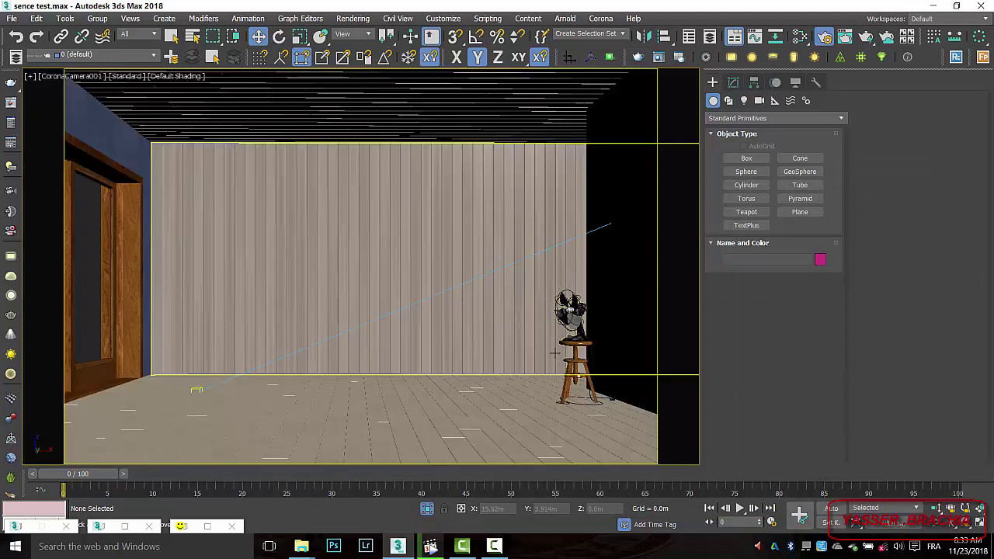
key(alt+w)
alt+middle_drag(564, 302, 487, 335)
key(alt+w)
click(182, 525)
double_click(192, 530)
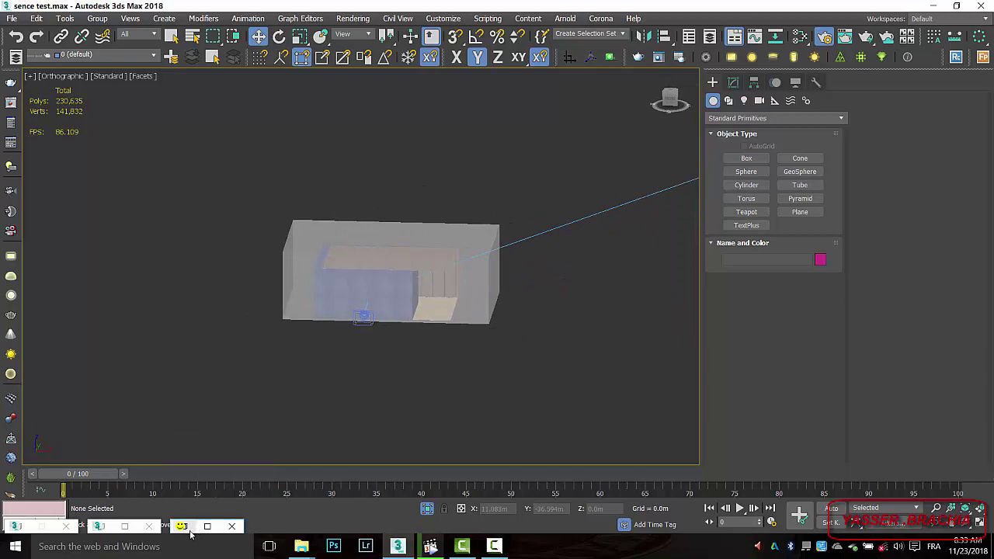
click(638, 117)
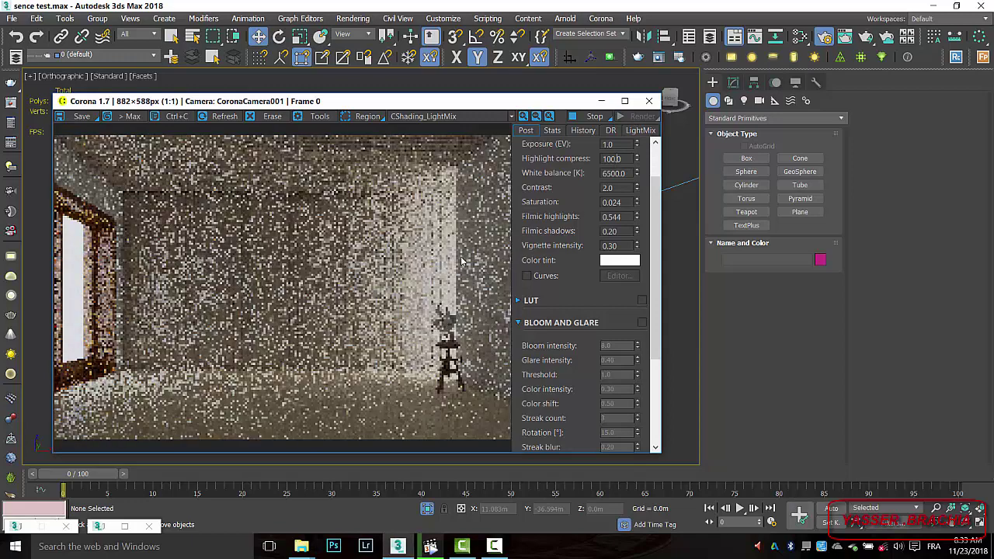
Step: Raise the render's exposure to 3.0 EV, inspect the image and shift the frame buffer aside to uncover the viewport
drag(653, 283, 467, 208)
text(3)
key(Return)
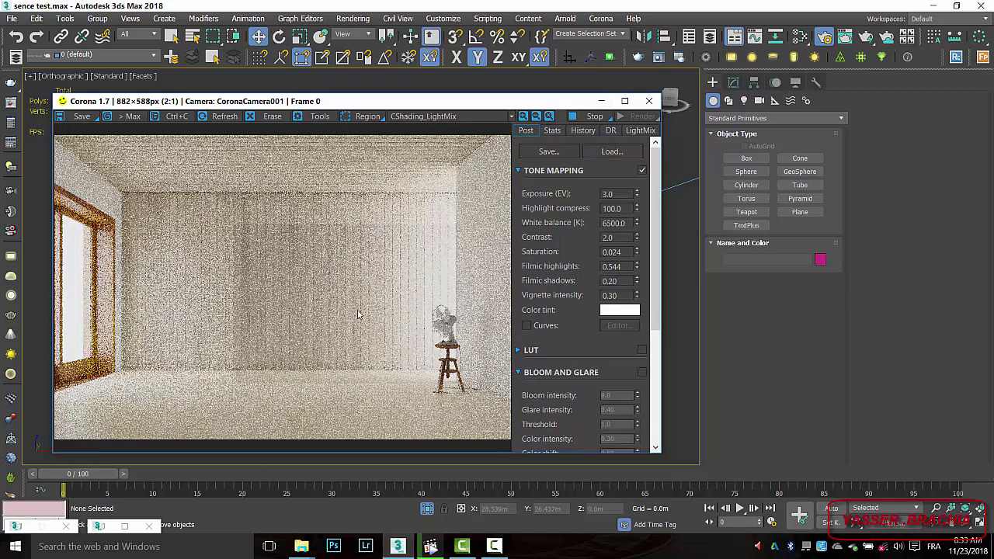
scroll(357, 313, up, 1)
scroll(300, 302, down, 1)
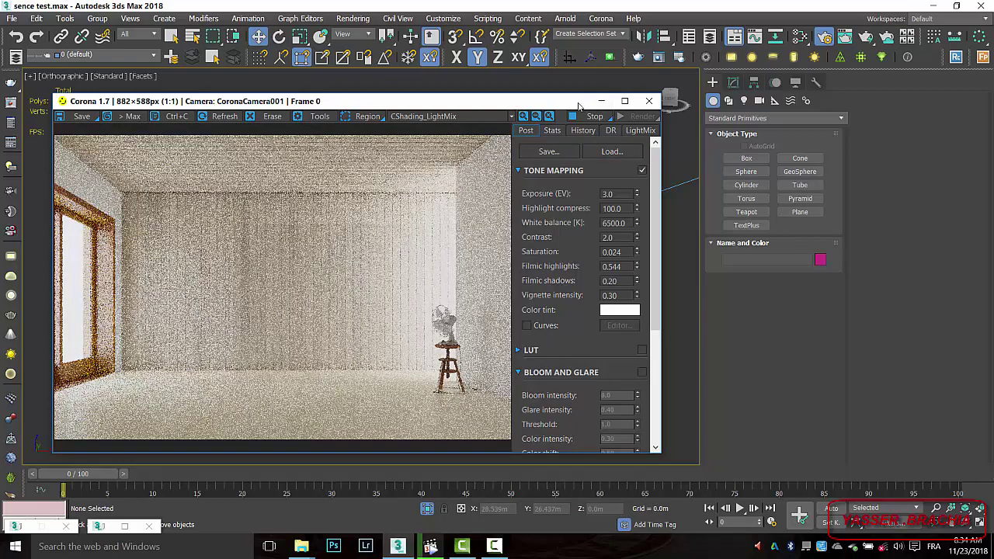
drag(603, 105, 491, 97)
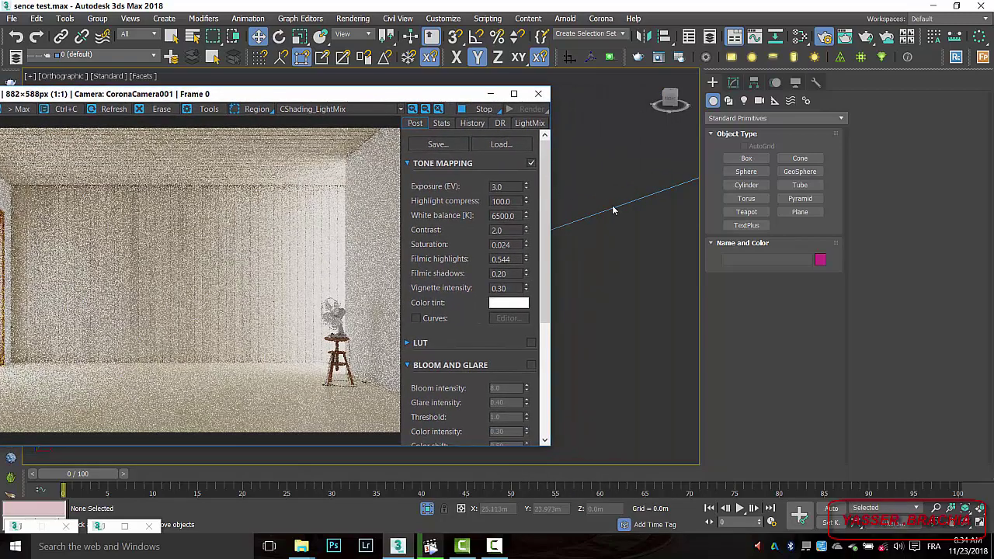
Step: Locate the sun in the orthographic view and try a render exposure of 2.0 EV
middle_drag(613, 209, 592, 208)
scroll(594, 209, down, 3)
scroll(595, 208, down, 5)
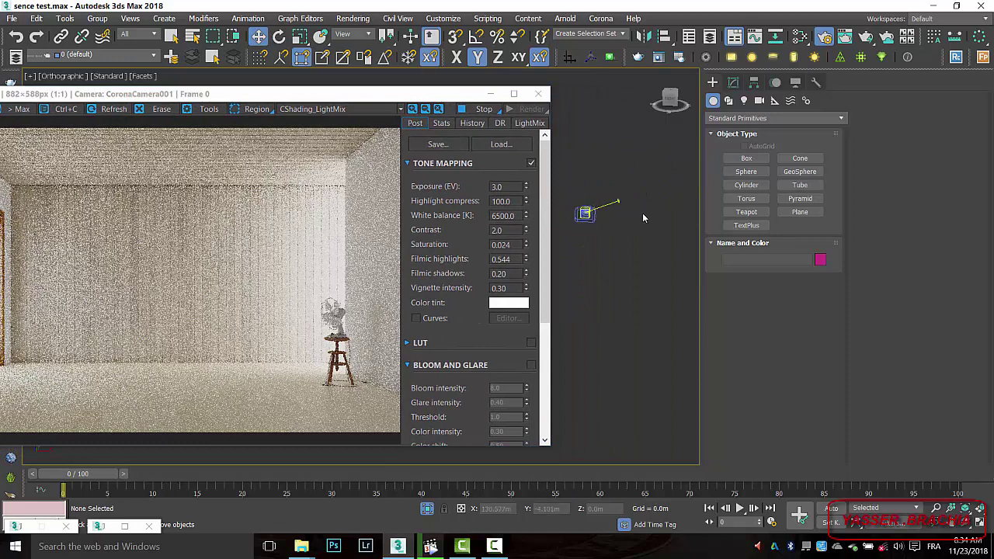
scroll(625, 206, up, 6)
drag(517, 187, 451, 192)
text(2)
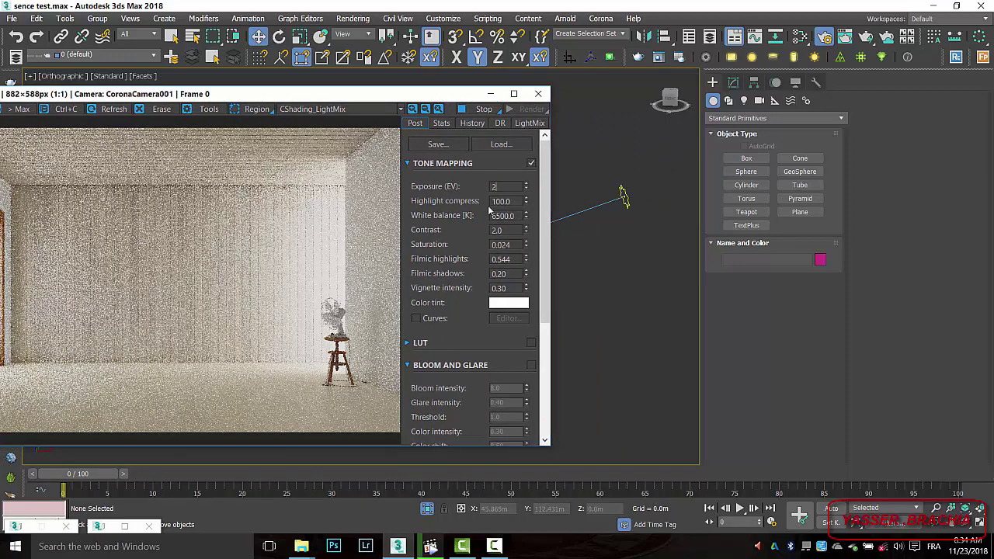
key(Return)
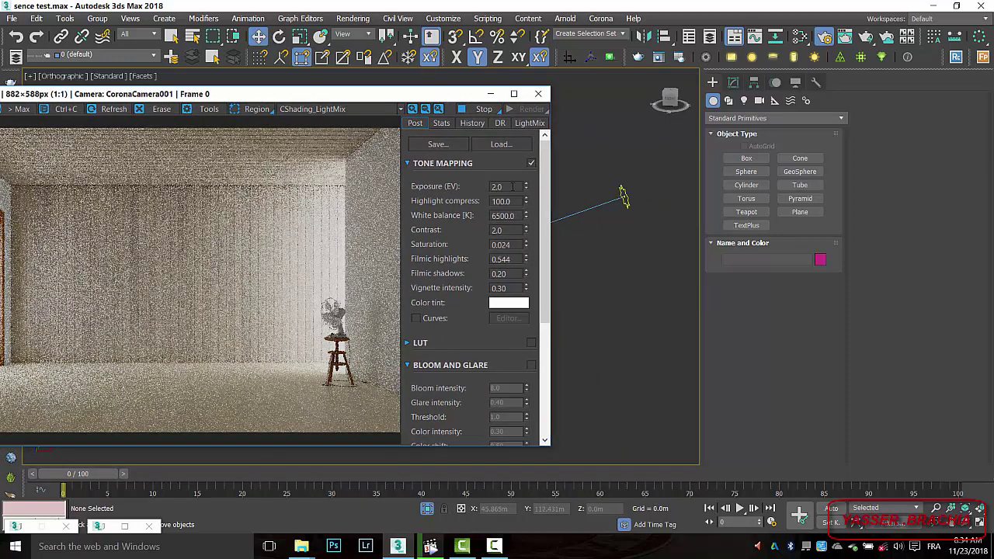
Step: Set the render's exposure to 2.50 EV and inspect the back wall up close
click(513, 186)
text(25)
drag(504, 188, 417, 194)
text(2.5)
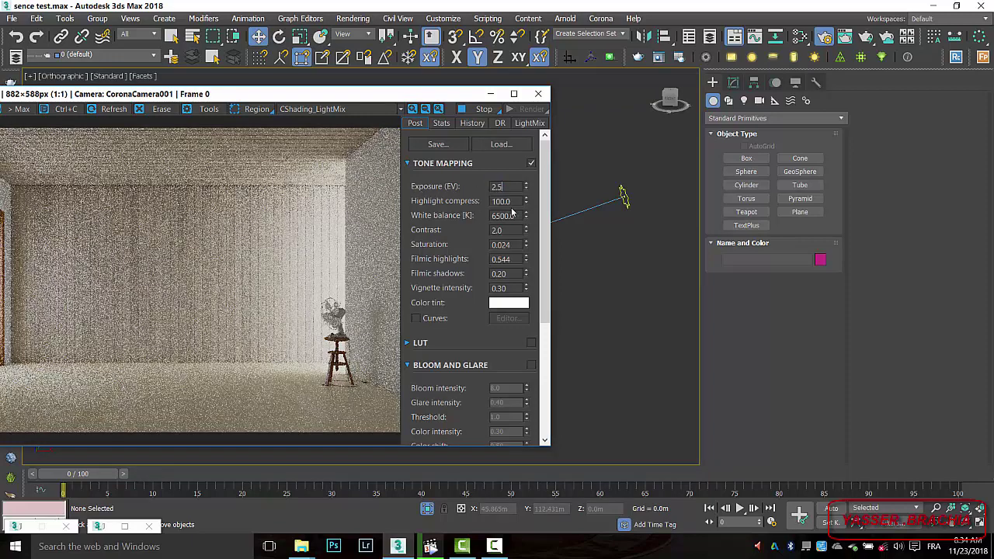
click(511, 202)
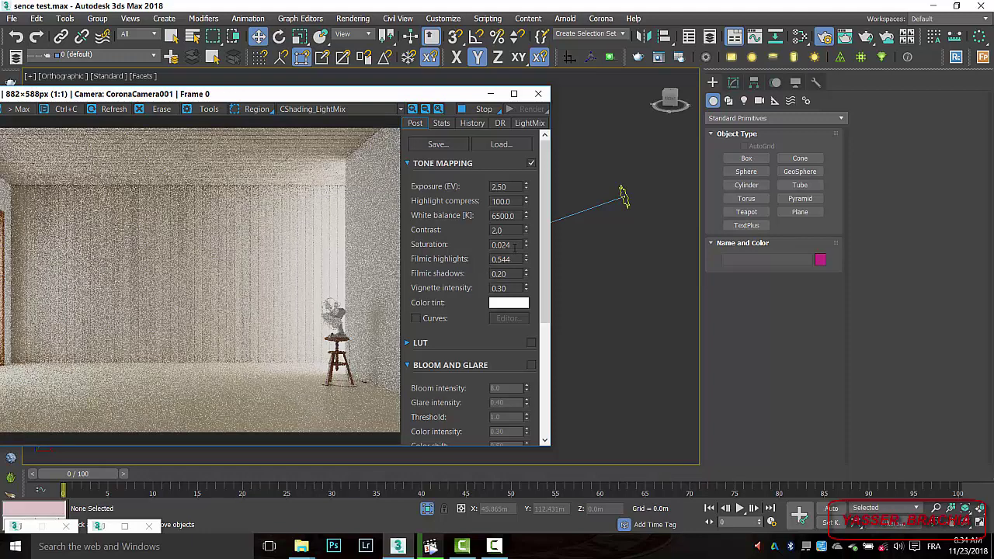
scroll(191, 306, up, 1)
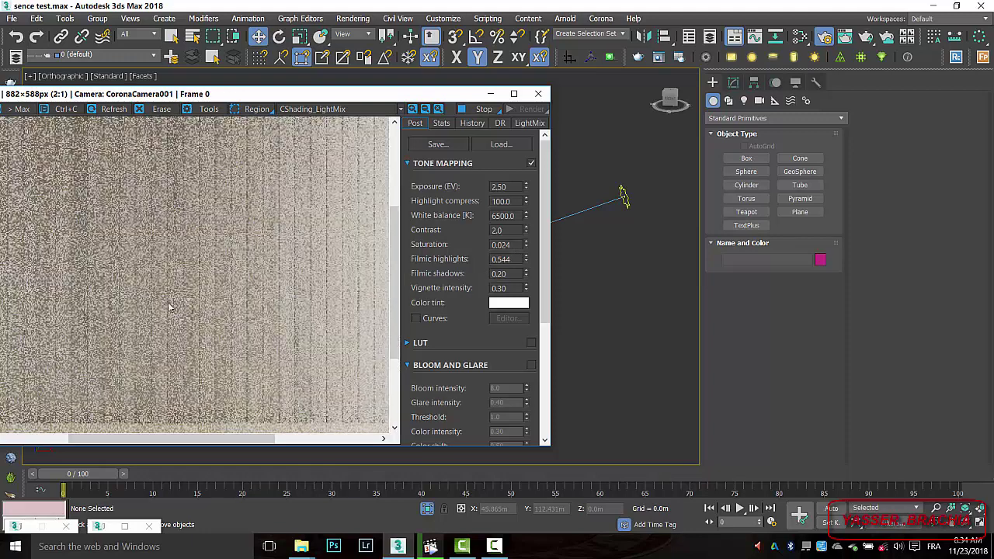
middle_drag(190, 306, 237, 290)
scroll(245, 287, down, 1)
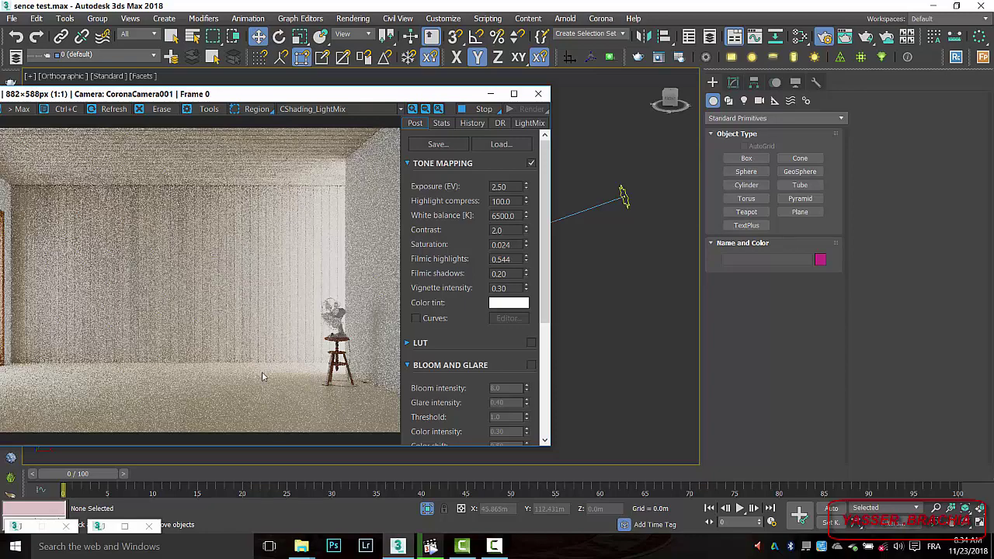
Step: Bring the whole frame buffer into view and open the Slate Material Editor beside it, keeping the volume material's parameters visible
drag(409, 94, 473, 93)
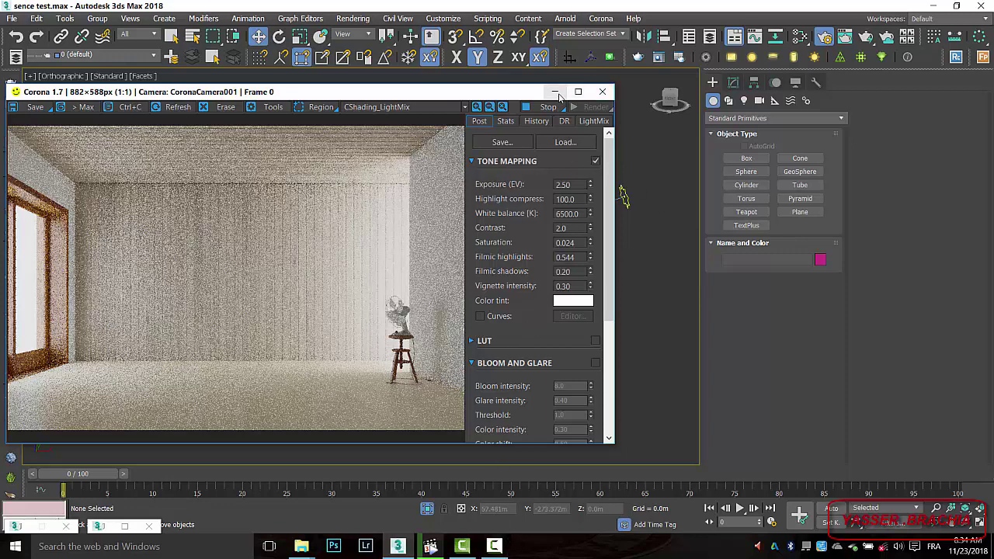
click(845, 295)
key(m)
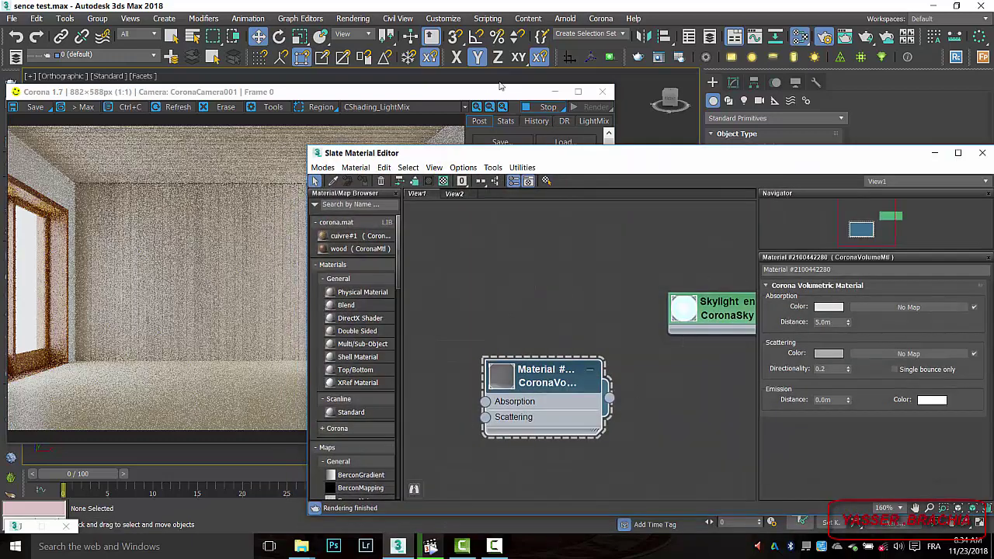
drag(707, 161, 776, 188)
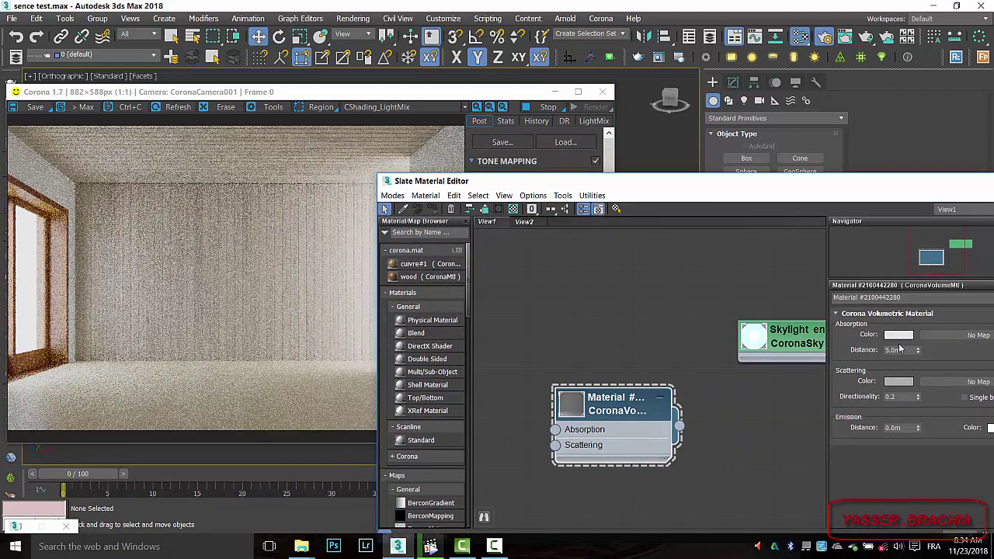
Step: Try an absorption distance of 2 m on the CoronaVolumeMtl and look at the render
text(2)
key(Return)
click(470, 95)
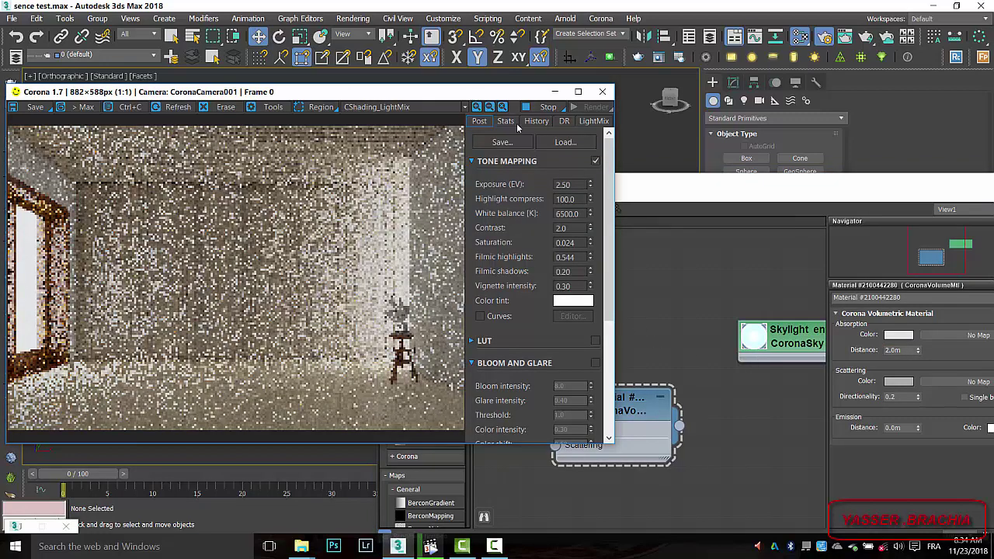
Step: Set the CoronaVolumeMtl's absorption distance to 6 m and its scattering directionality to 0.35
click(895, 350)
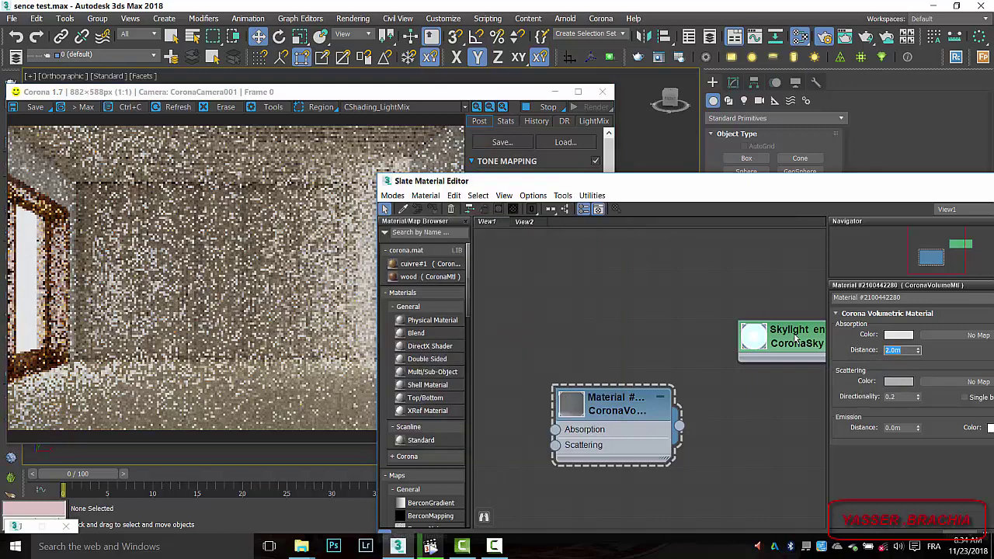
text(6)
key(Return)
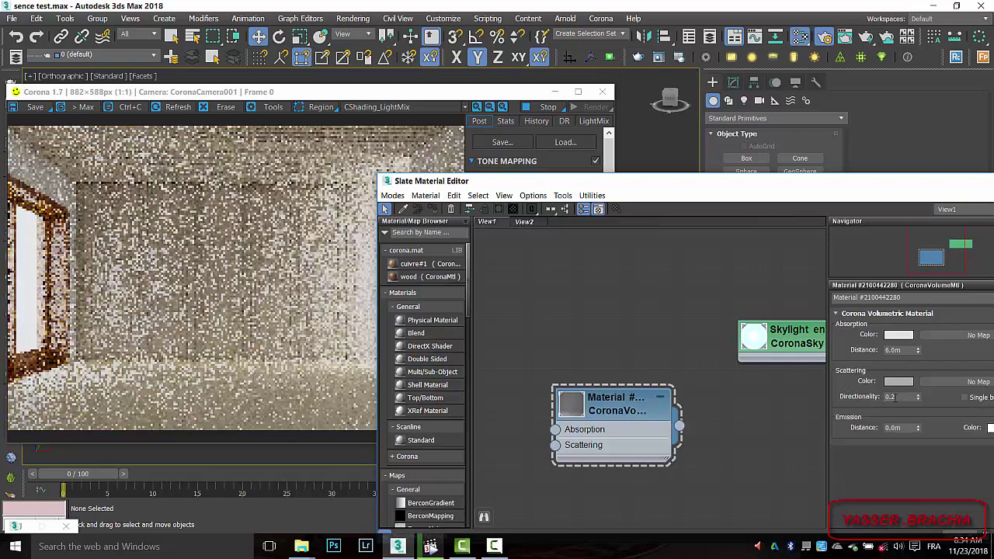
drag(895, 397, 827, 392)
text(0.35)
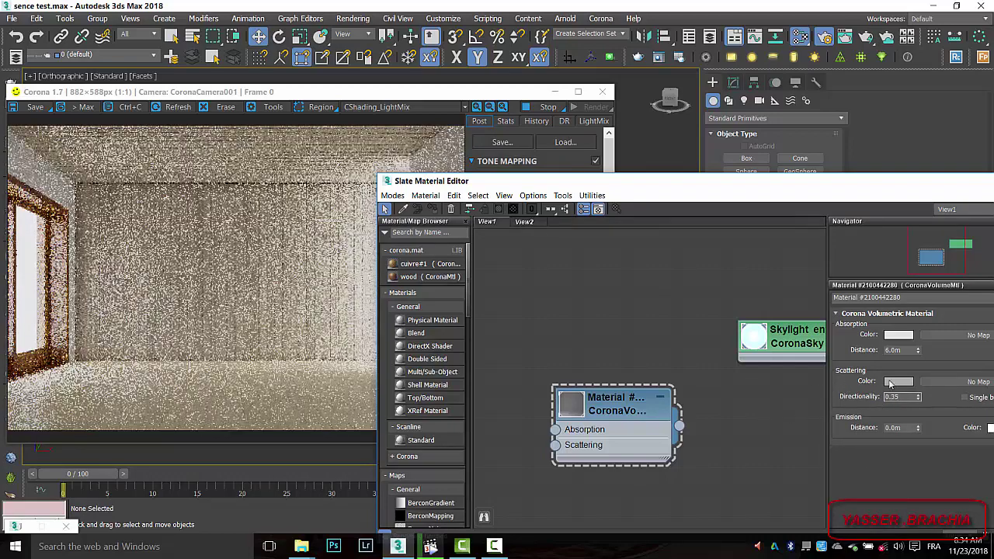
Step: Lighten the volume material's scattering color to grey 141 and check the updated render
click(890, 383)
drag(337, 122, 339, 126)
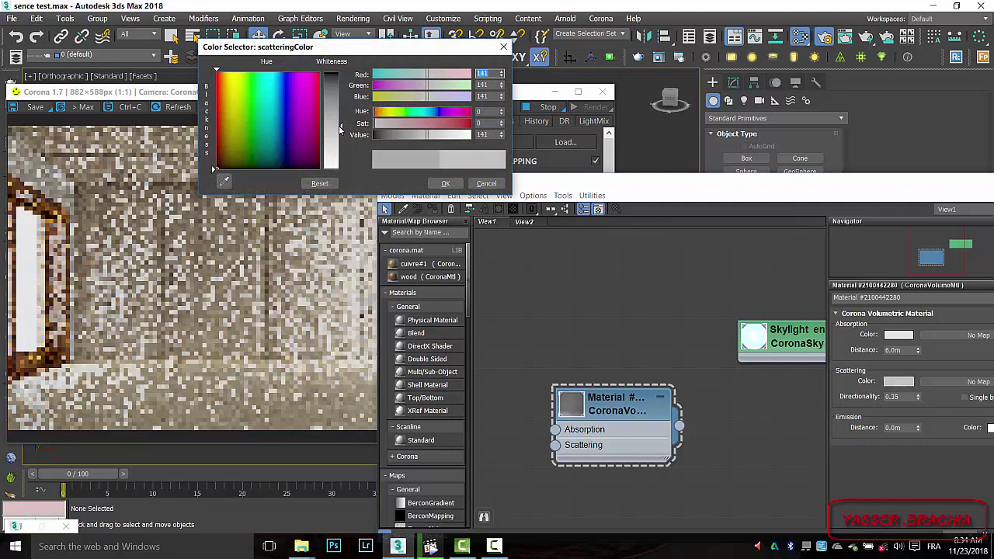
click(445, 183)
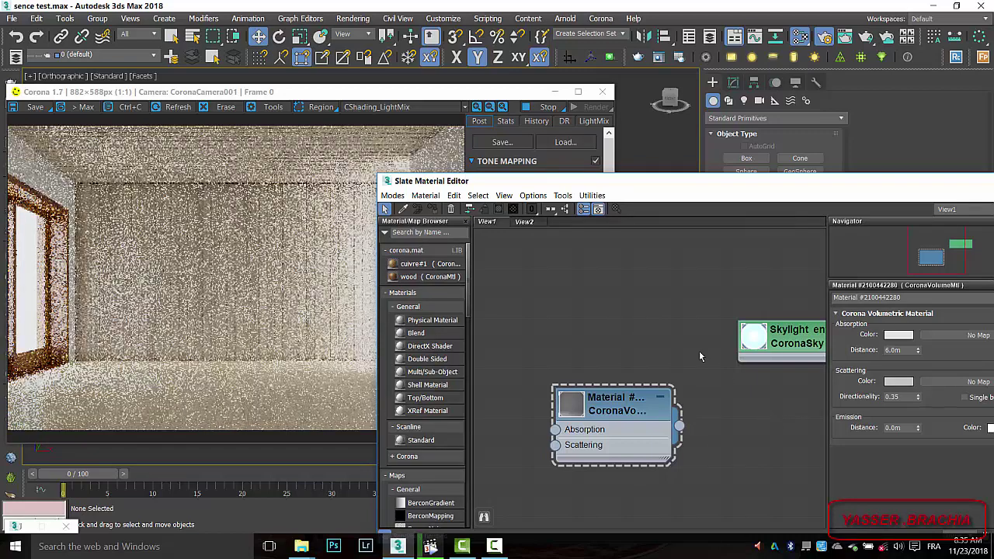
click(501, 94)
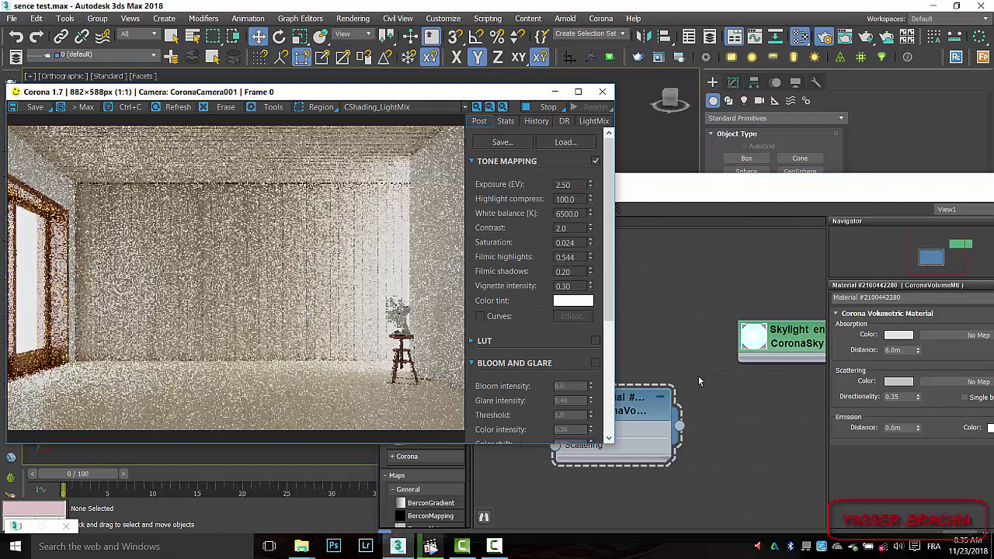
click(699, 376)
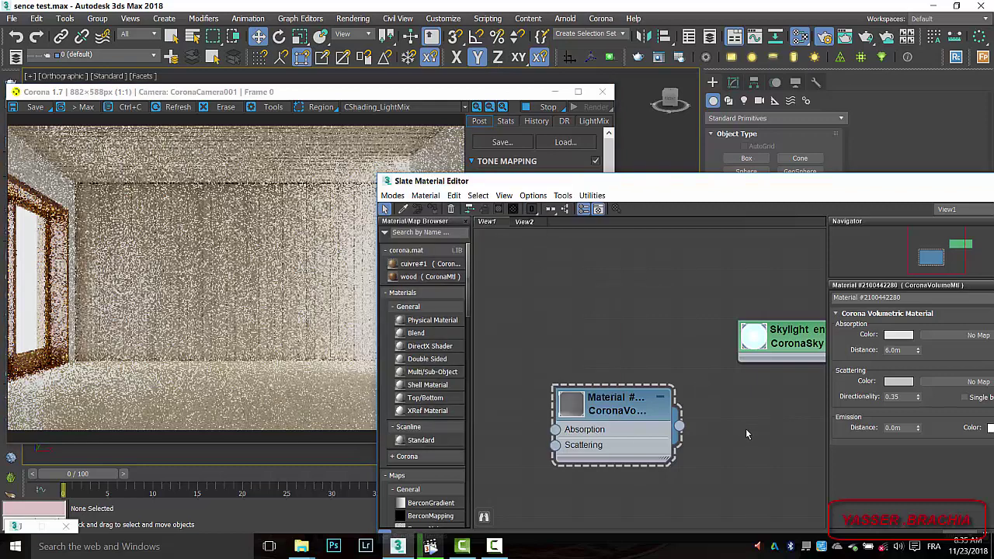
Step: Try an intensity of 0.6 on the CoronaSky skylight environment map and inspect the back wall in the render
click(798, 342)
drag(903, 195, 722, 210)
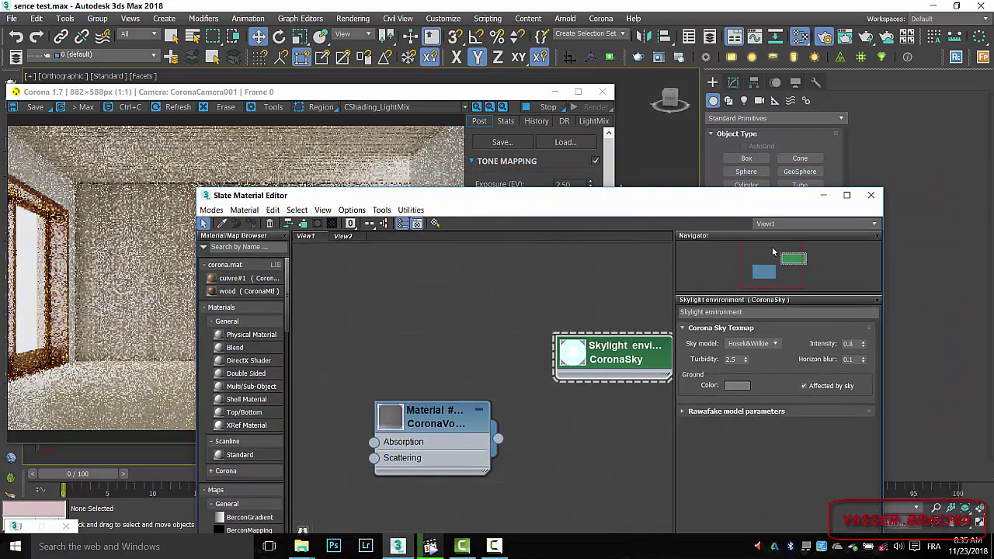
double_click(855, 342)
click(416, 107)
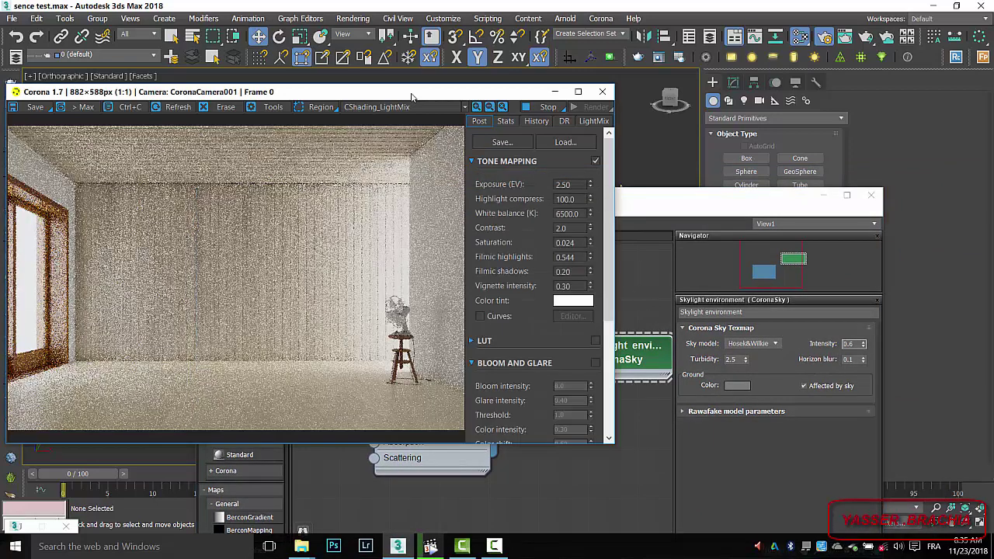
scroll(326, 280, up, 5)
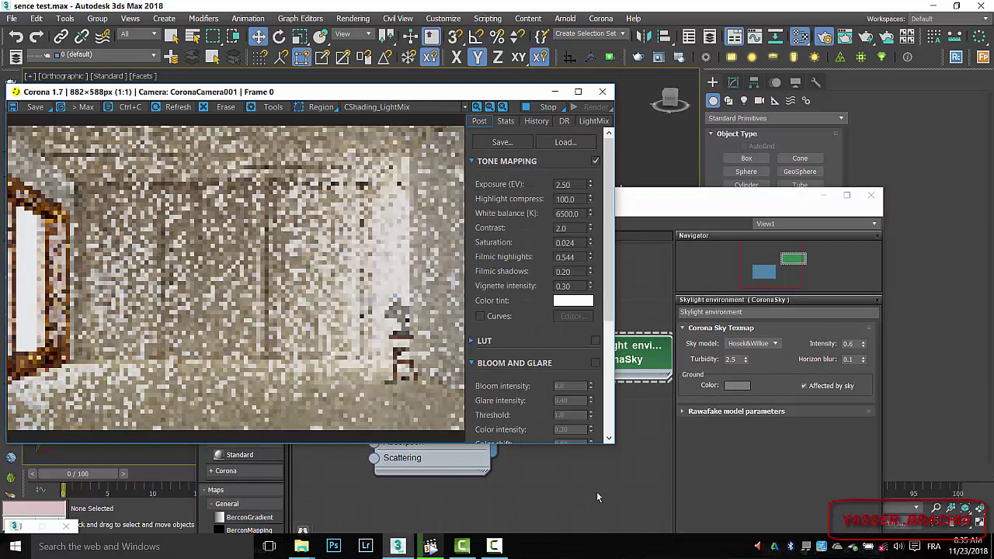
click(596, 492)
scroll(355, 133, down, 2)
click(355, 134)
scroll(342, 225, down, 3)
scroll(299, 276, up, 3)
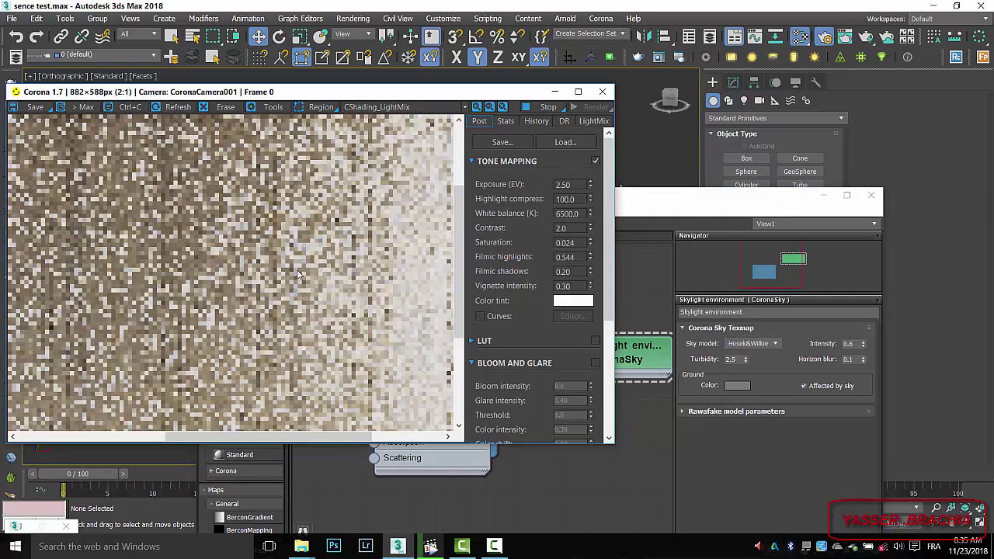
scroll(295, 276, down, 3)
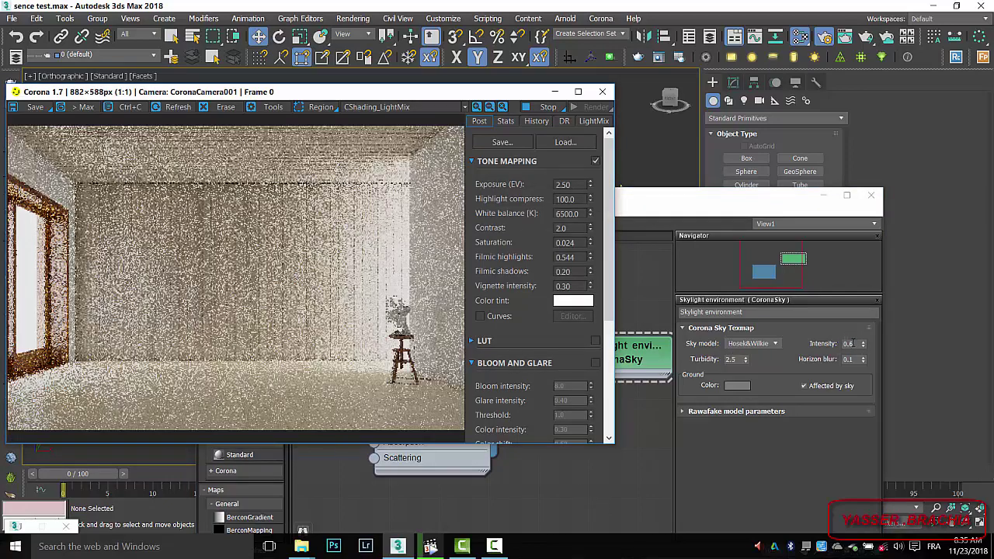
Step: Set the CoronaSky intensity to 0.75 and check the restarted render
click(847, 343)
text(0.75)
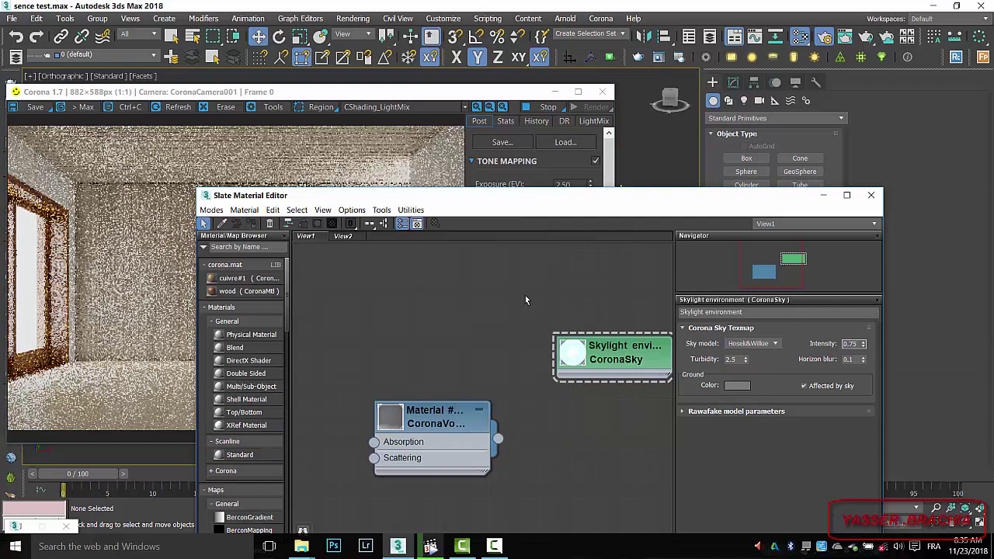
key(Return)
click(470, 89)
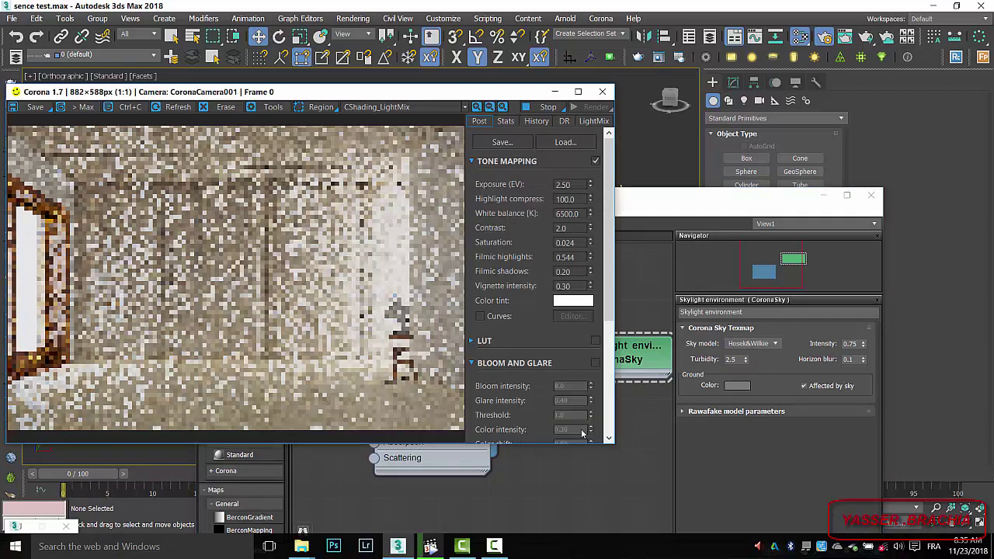
click(548, 490)
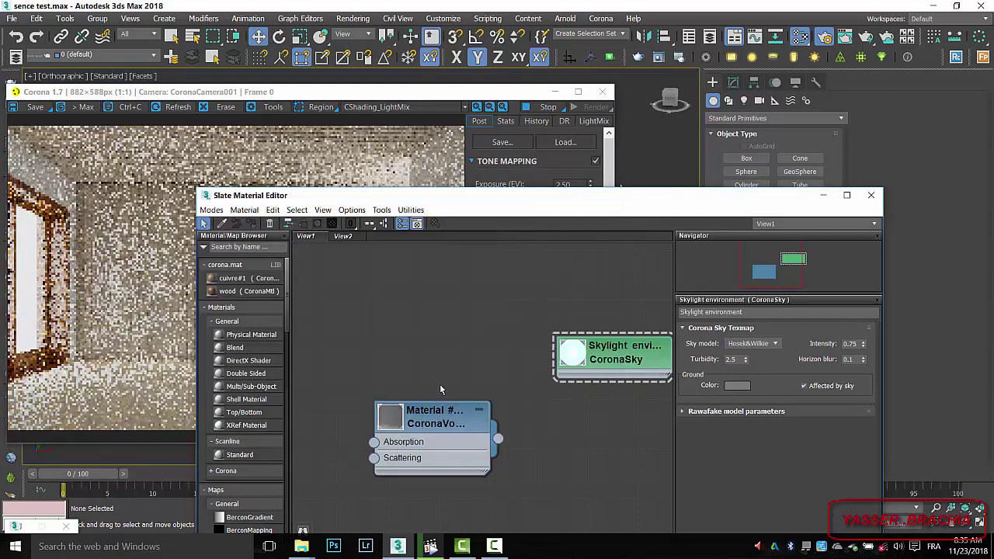
click(414, 99)
scroll(256, 276, down, 4)
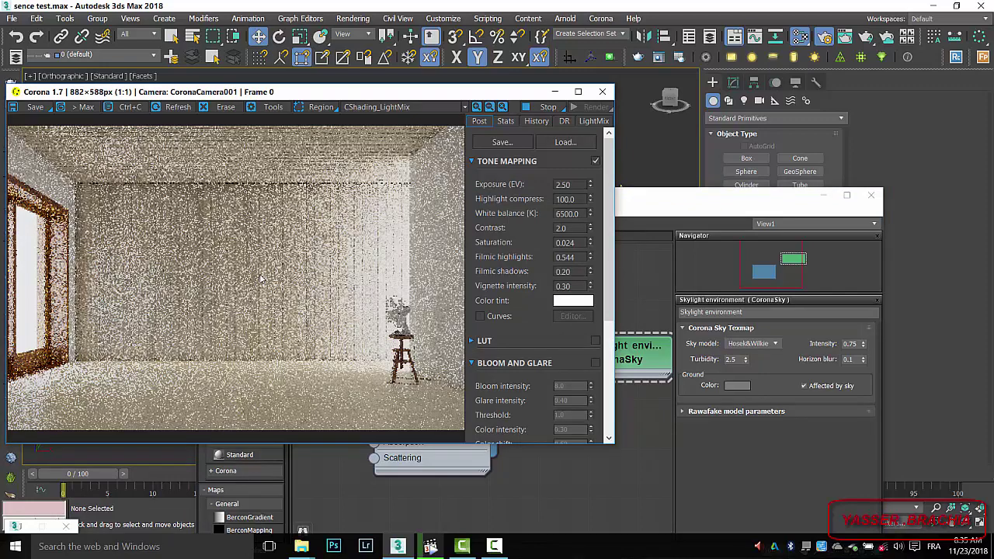
Step: Restrict rendering to a region around the stool, the fan and the adjoining wall, and inspect it up close
click(314, 107)
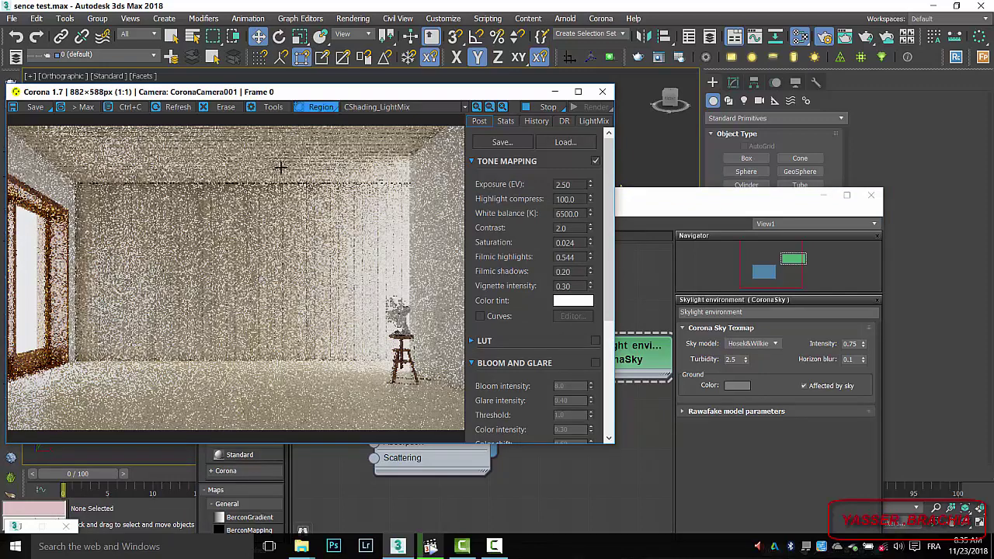
drag(283, 162, 448, 400)
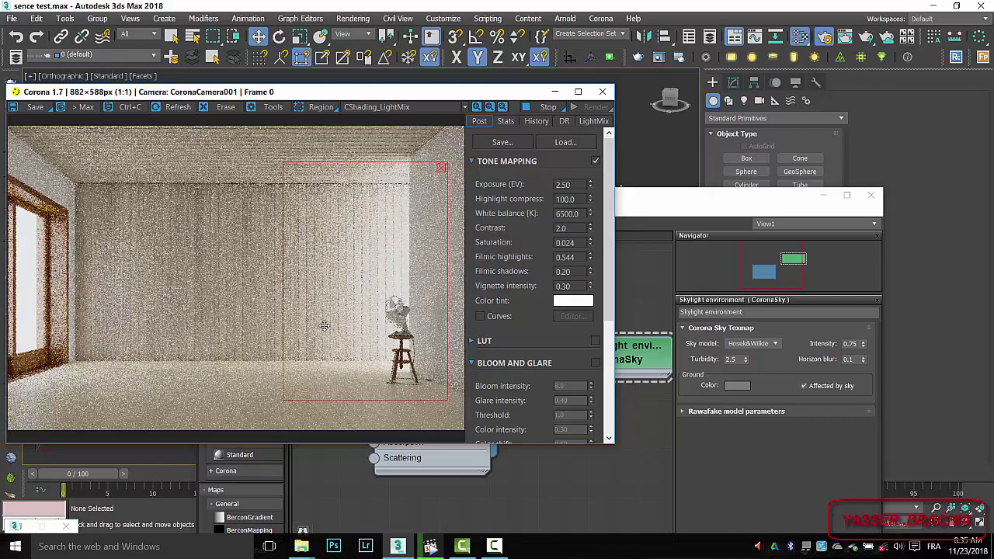
scroll(327, 320, up, 1)
middle_drag(367, 310, 321, 306)
scroll(275, 291, down, 1)
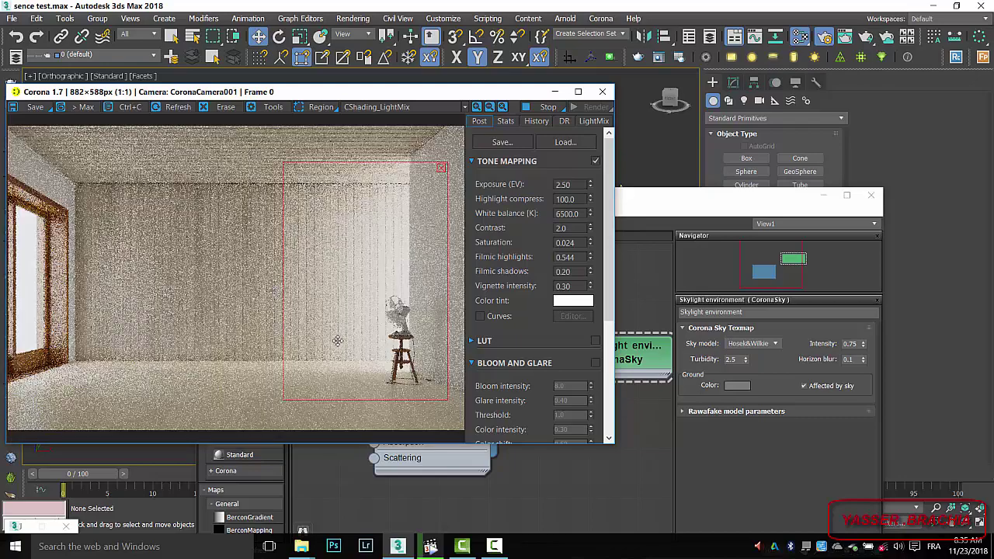
Step: Move the CoronaVolumeMtl node aside to make room and open the list of nodes for adding a map
click(538, 501)
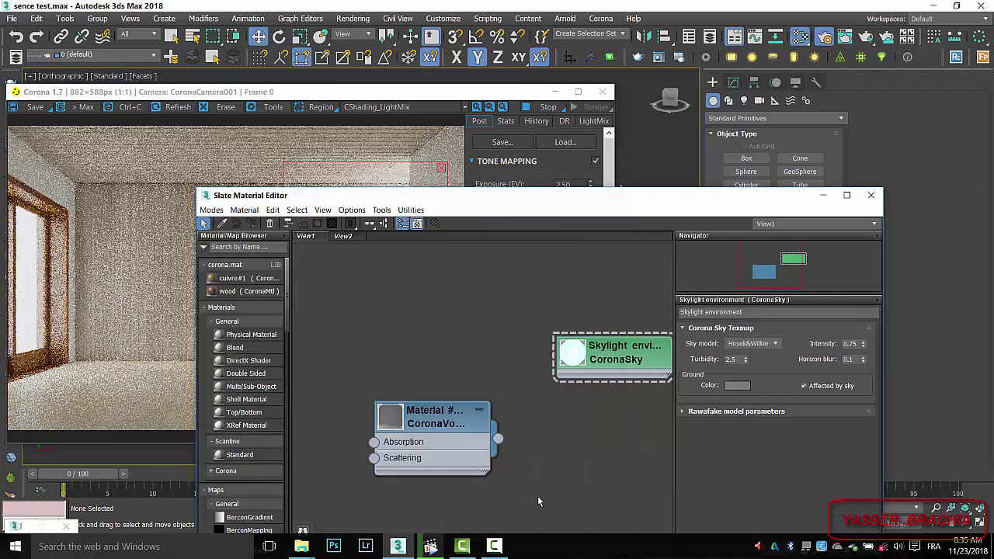
drag(443, 421, 541, 437)
right_click(362, 340)
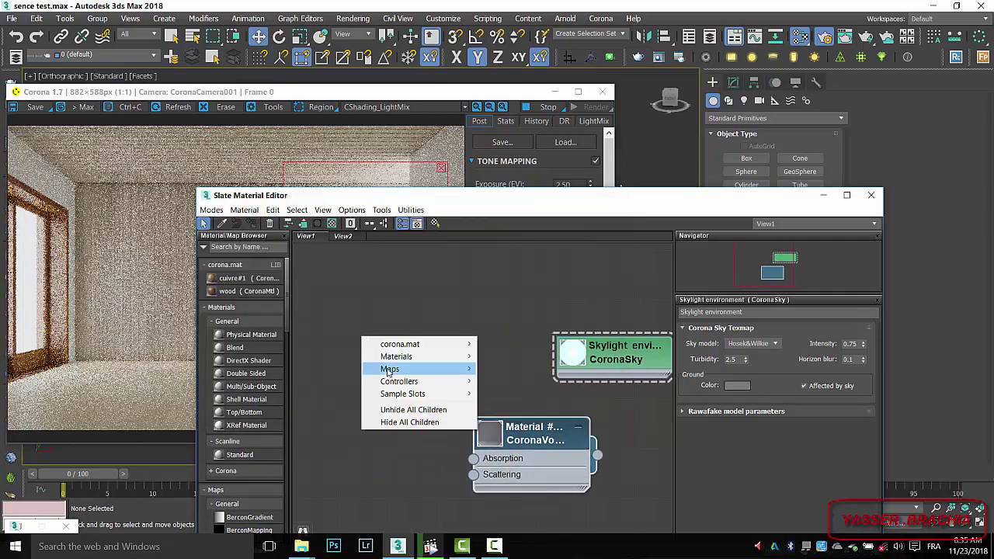
Step: Add a Noise map node to the material graph and show the parameters of the CoronaVolumeMtl
mouse_move(419, 373)
mouse_move(506, 369)
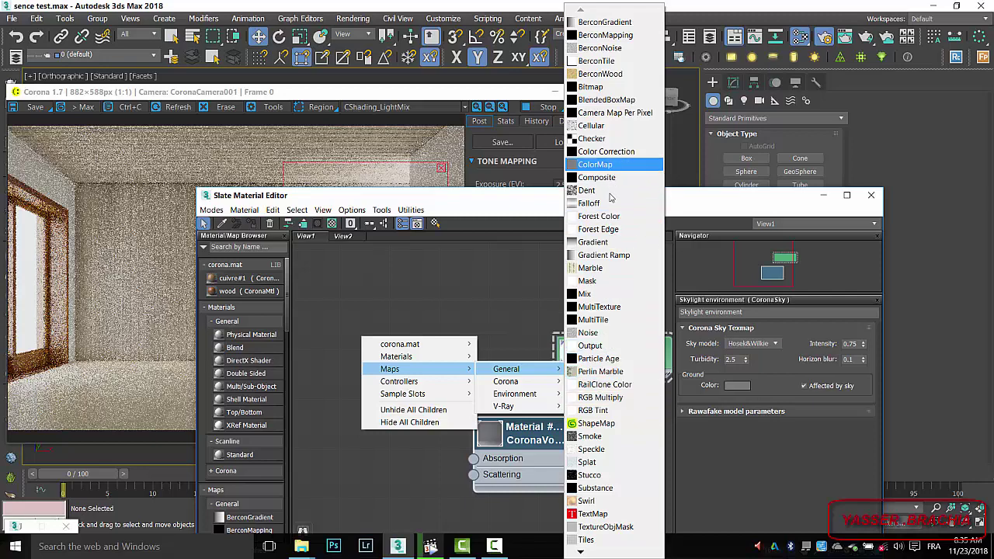
click(596, 334)
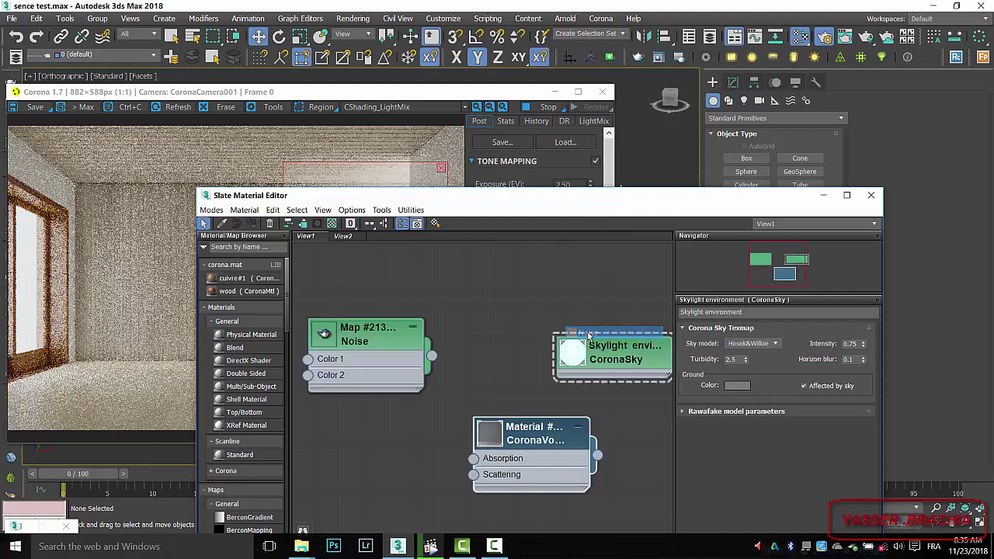
double_click(412, 361)
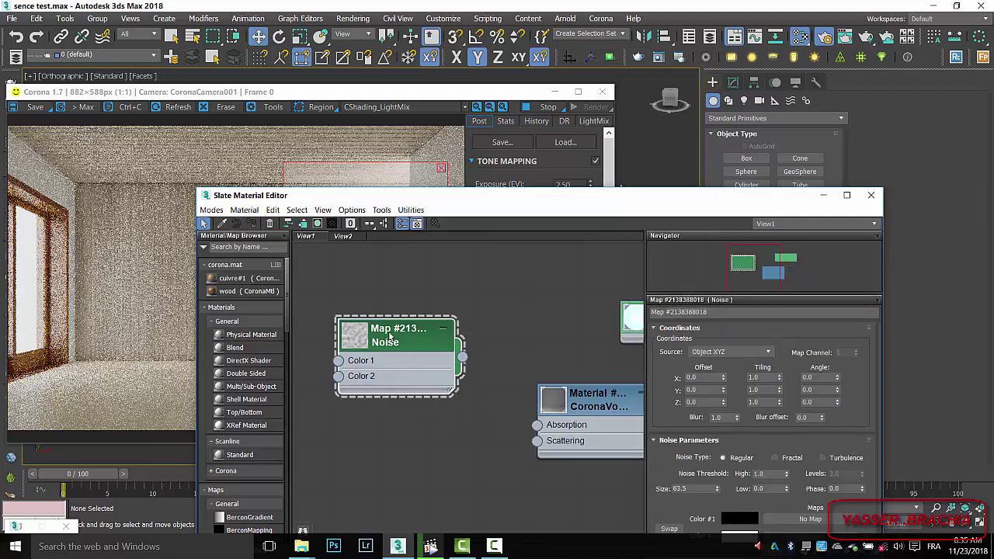
double_click(591, 407)
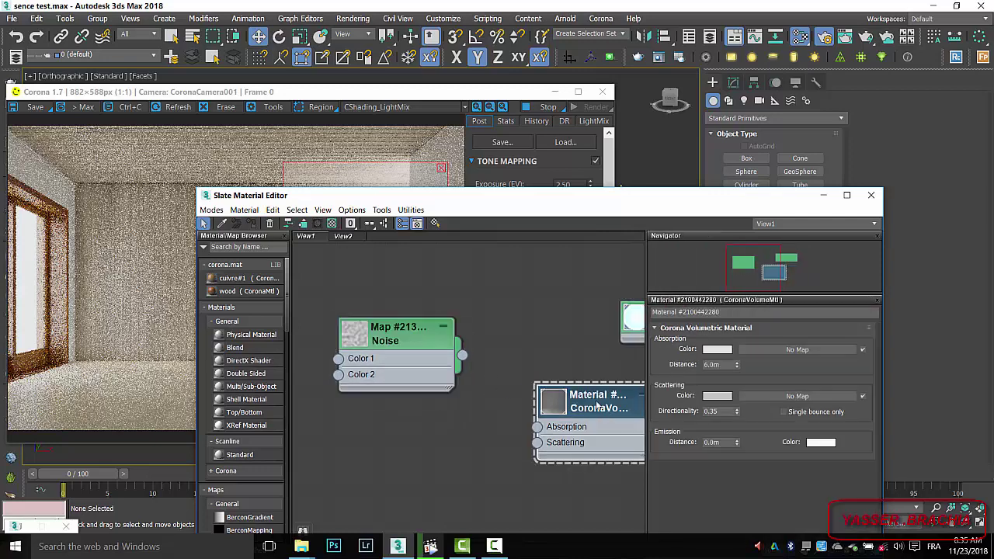
Step: Stop the running Corona render and minimise the frame buffer window
click(392, 180)
scroll(377, 225, up, 2)
scroll(370, 308, down, 1)
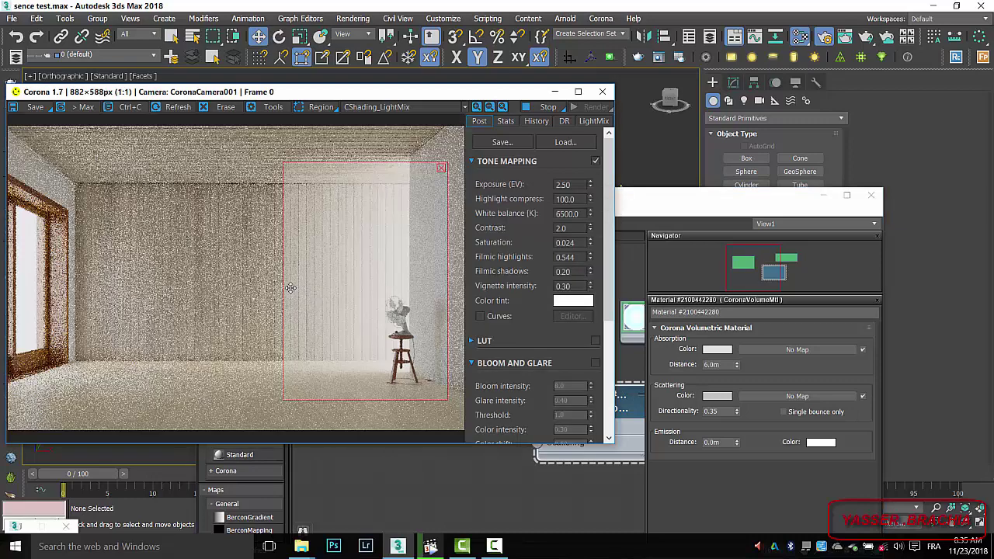
click(549, 109)
click(554, 91)
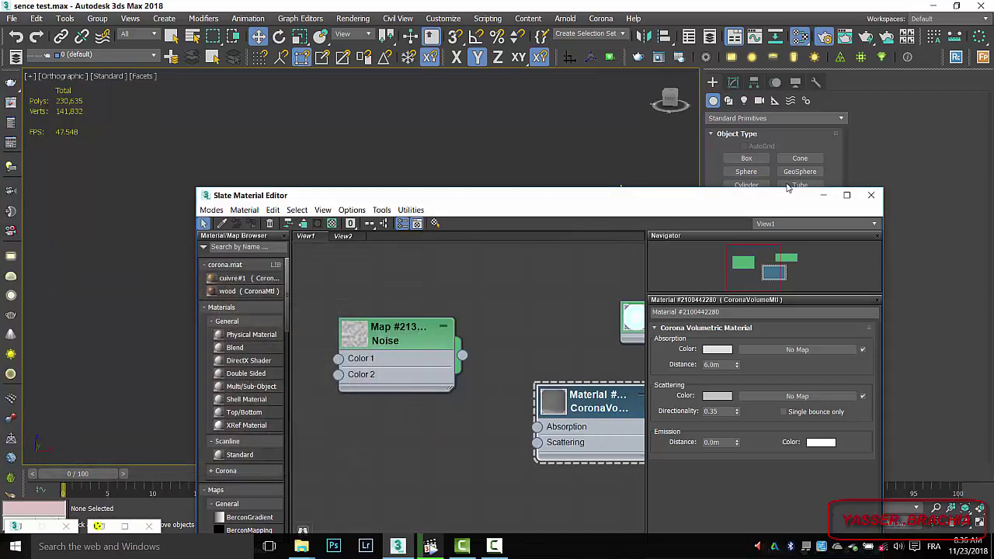
Step: Maximise the material editor, space the Noise node away from the CoronaVolumeMtl and open an enlarged preview of that material
click(847, 195)
middle_drag(384, 265, 638, 312)
mouse_move(480, 227)
mouse_down()
mouse_move(379, 273)
mouse_move(264, 260)
mouse_up()
right_click(653, 264)
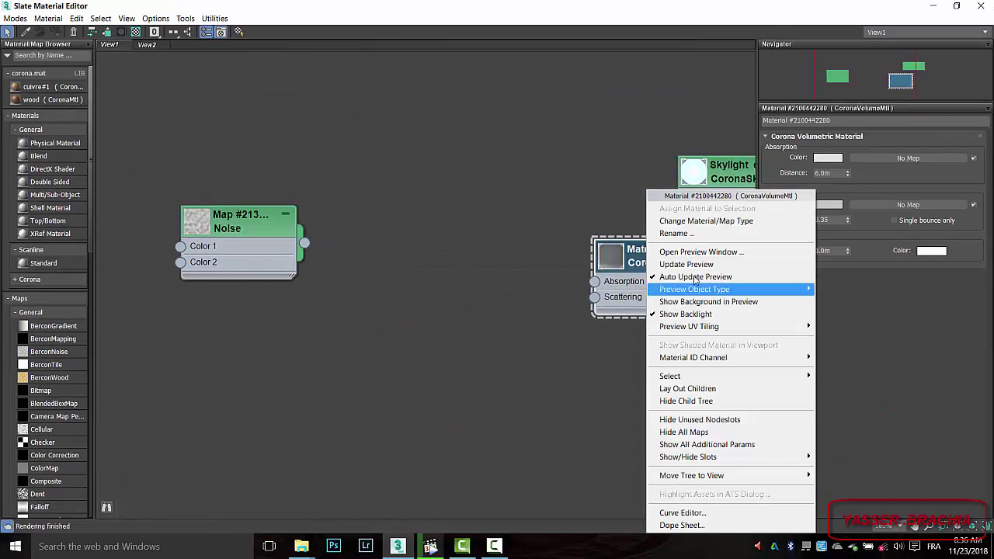
click(683, 286)
drag(645, 377, 415, 536)
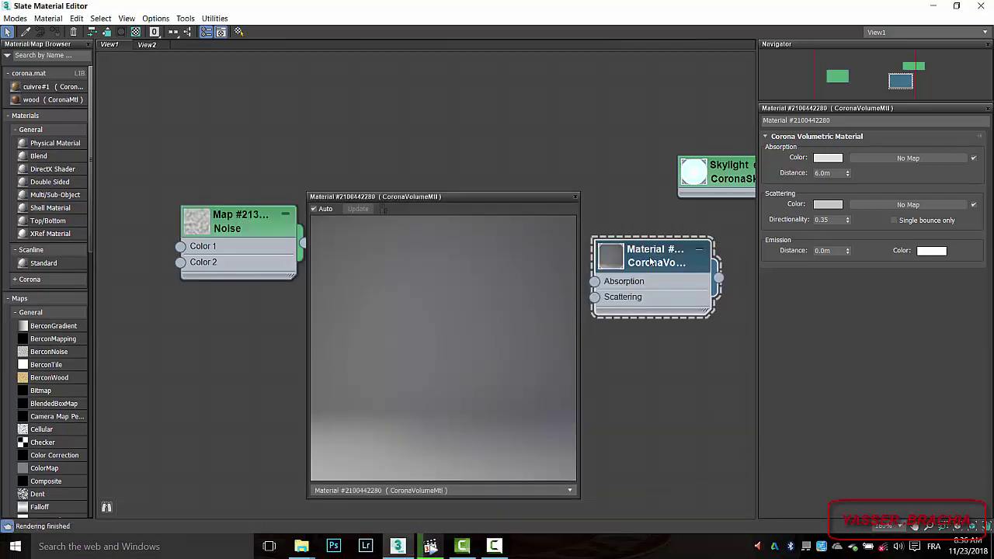
Step: Connect the Noise map to the Scattering input of the CoronaVolumeMtl
drag(253, 233, 908, 204)
click(463, 308)
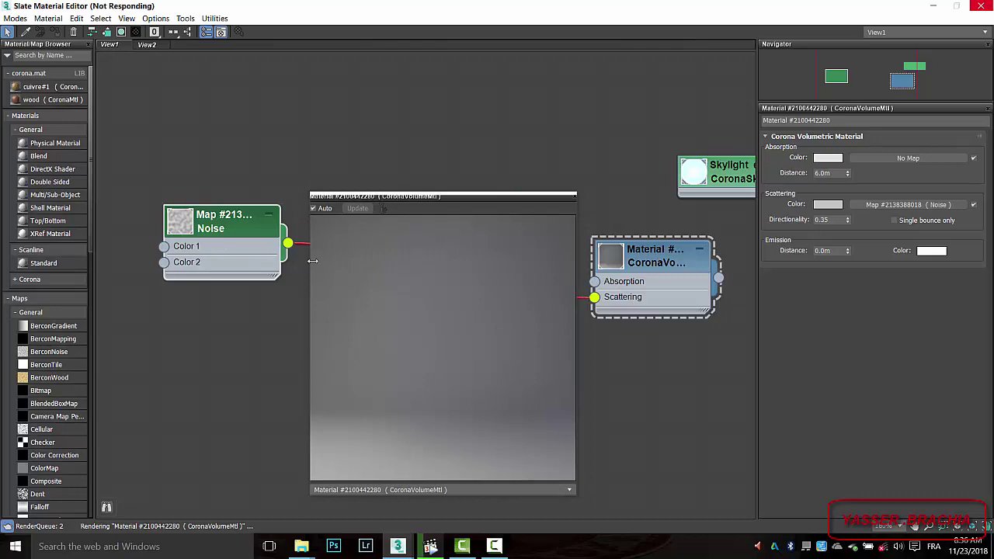
click(494, 546)
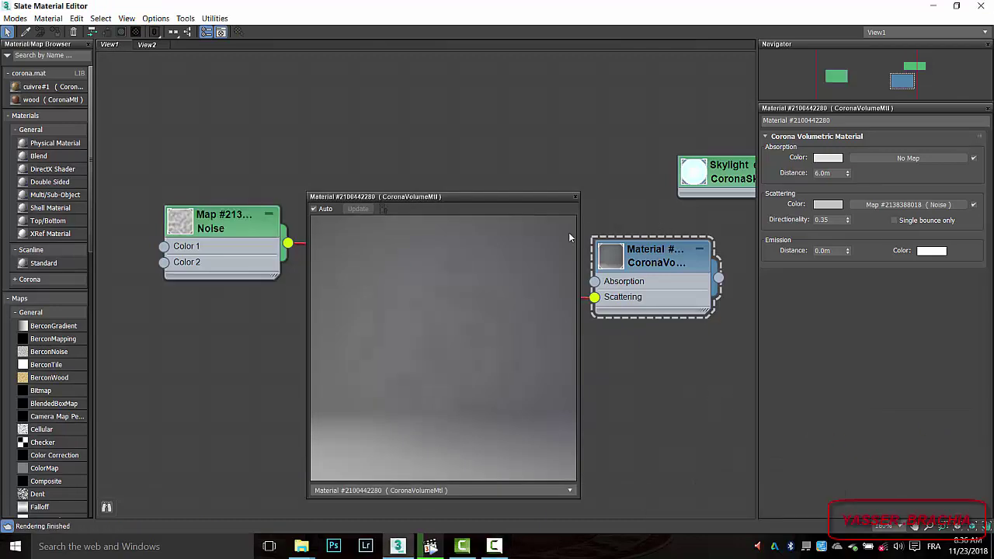
Step: Set the Noise map to the Fractal type with a size of 10 and levels of 2.5
double_click(251, 228)
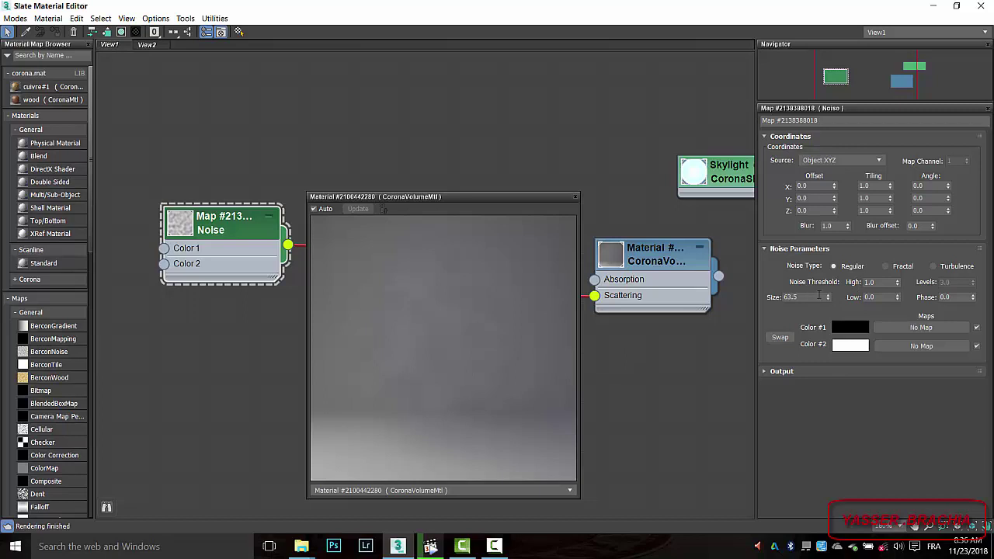
click(886, 267)
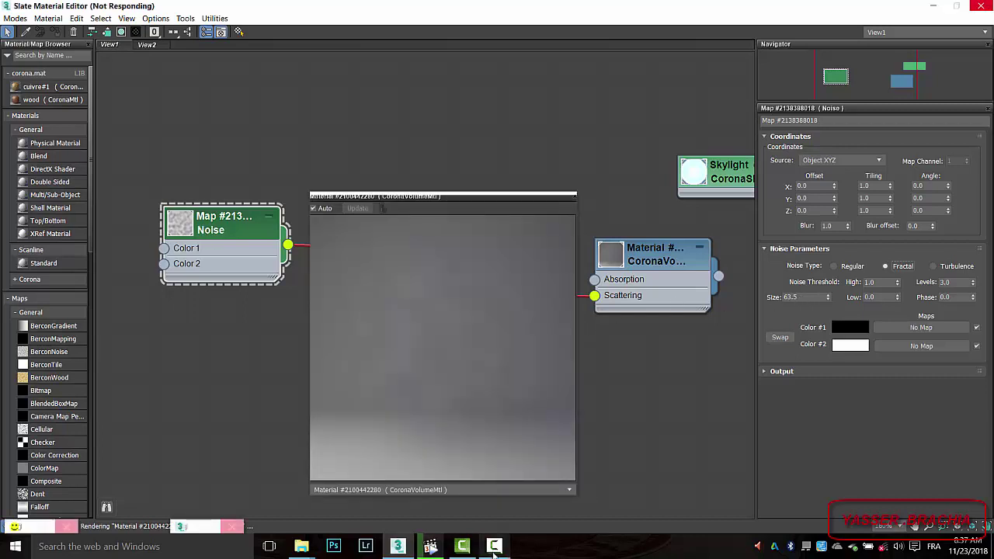
click(494, 547)
double_click(794, 297)
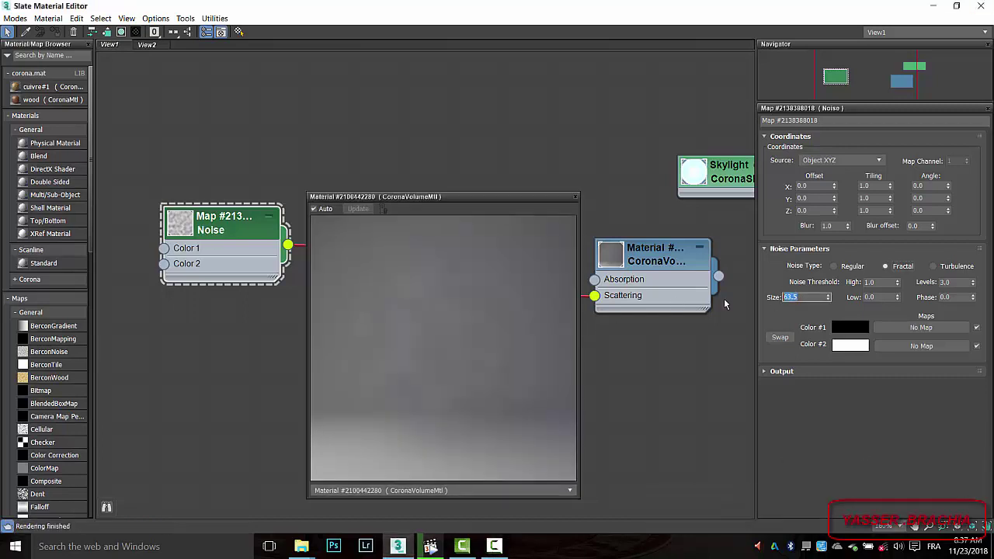
text(10)
key(Return)
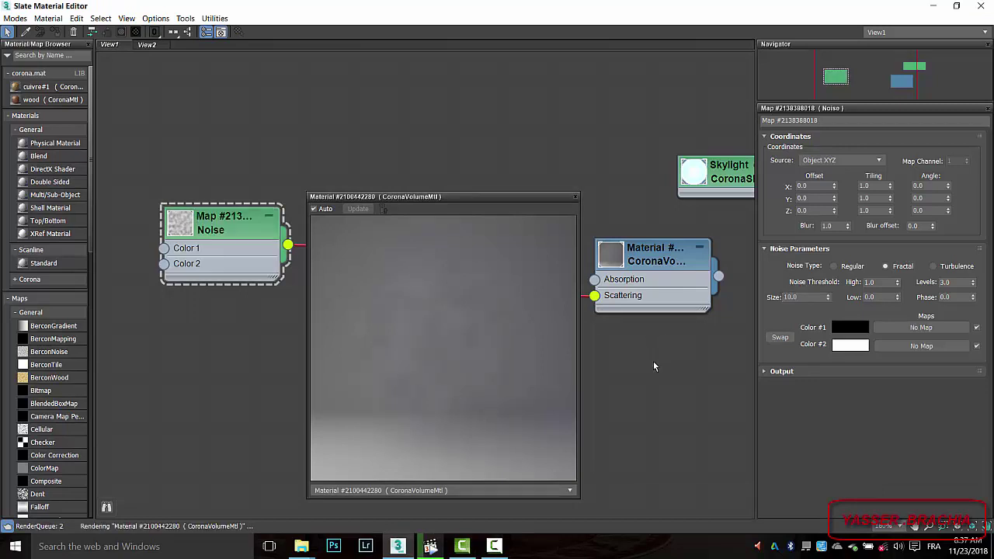
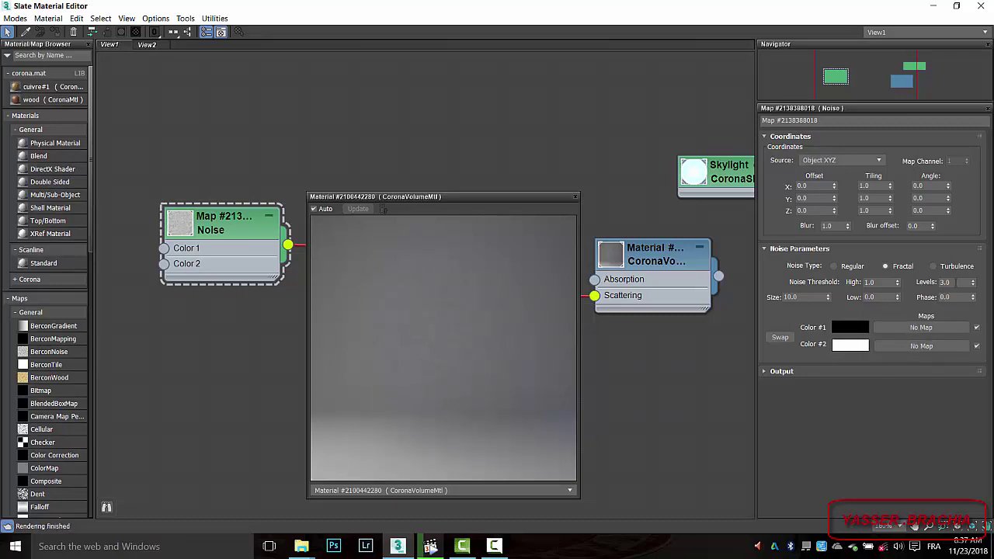
double_click(946, 282)
key(Return)
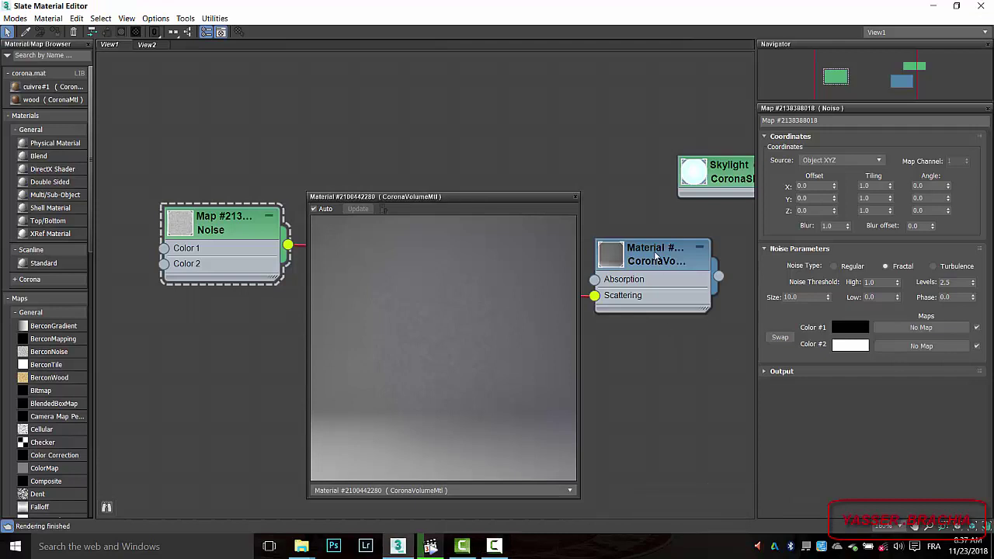
Step: Darken the CoronaVolumeMtl's absorption colour to a neutral grey of value 141 and close the material preview
click(656, 255)
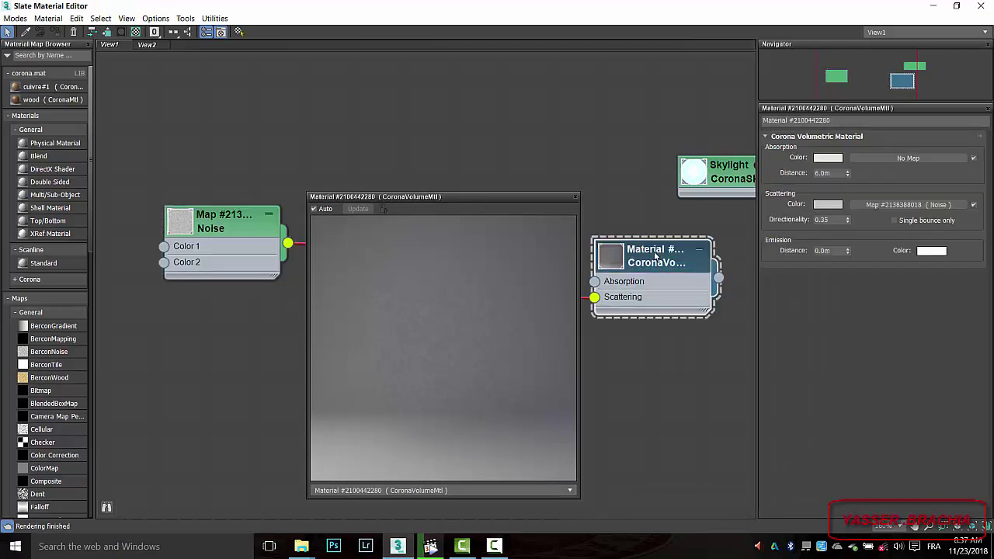
click(826, 160)
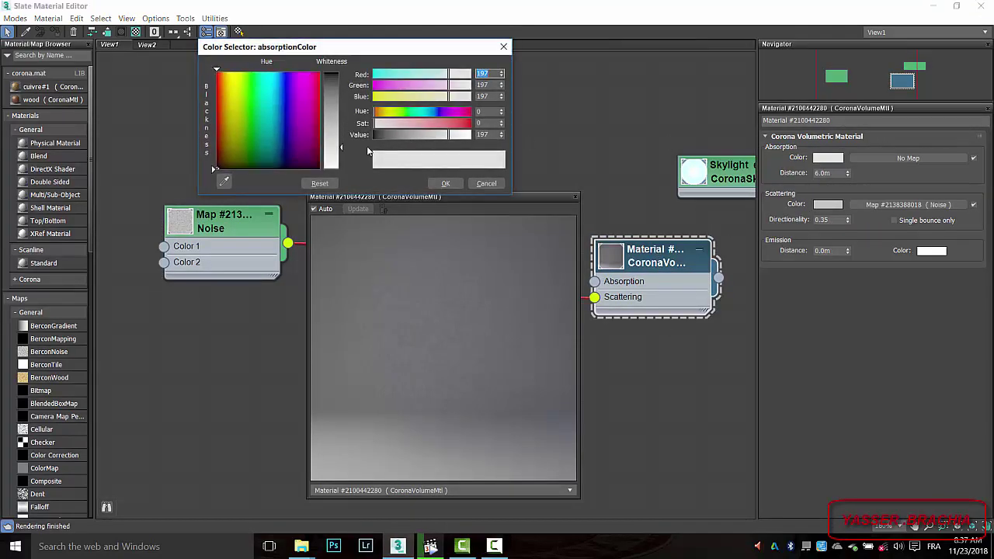
drag(341, 148, 341, 126)
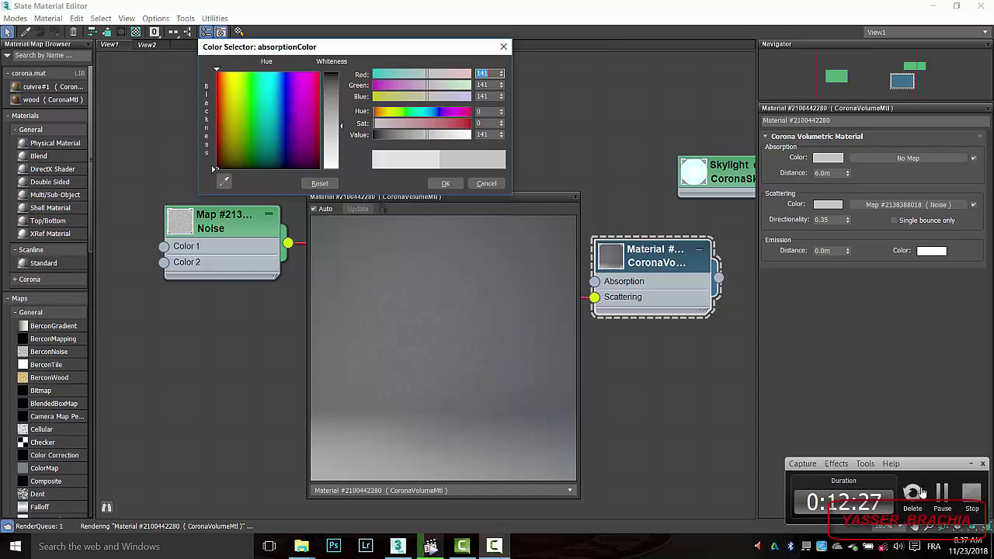
click(444, 184)
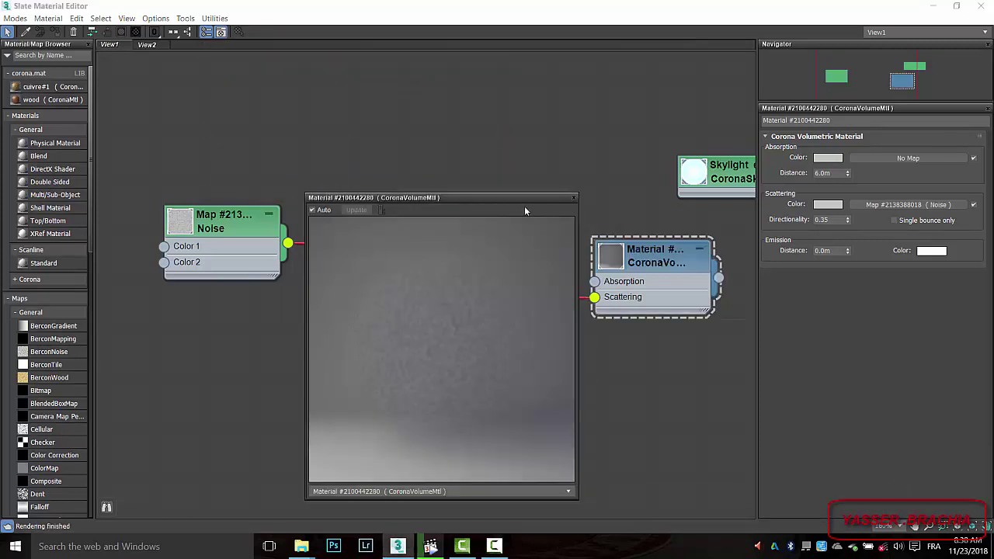
click(573, 198)
Step: Place the Noise node beside the CoronaVolumeMtl and switch the viewport to the CoronaCamera001 view
drag(240, 245, 505, 262)
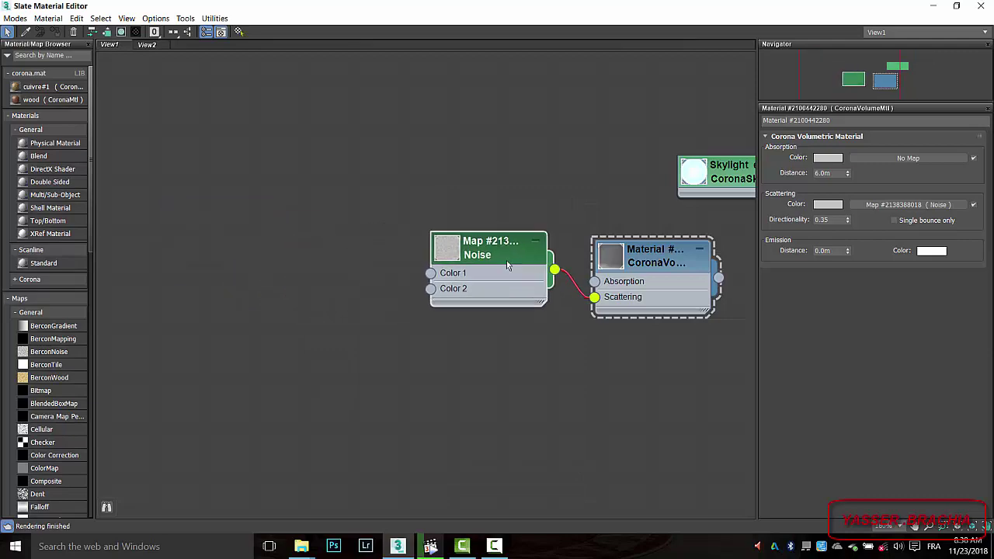
click(934, 6)
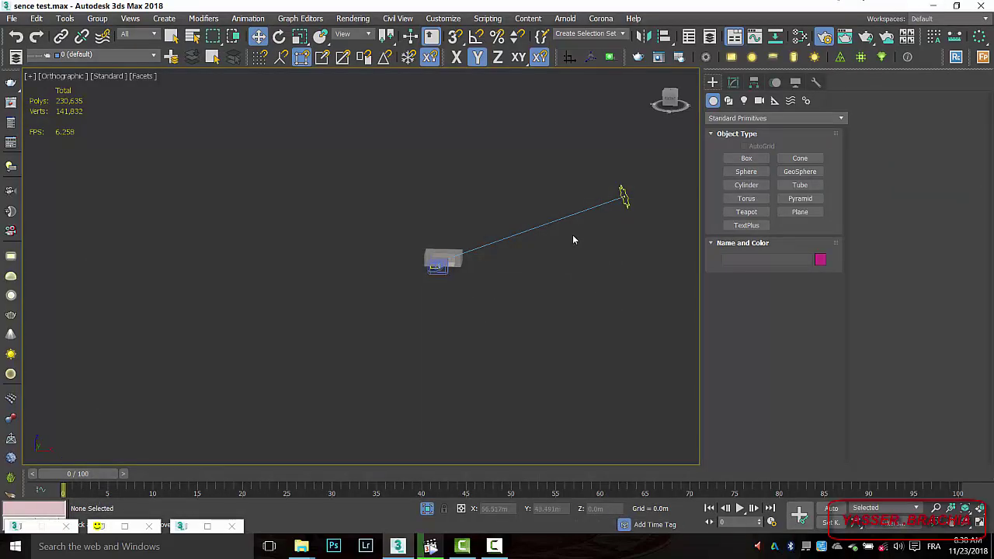
key(c)
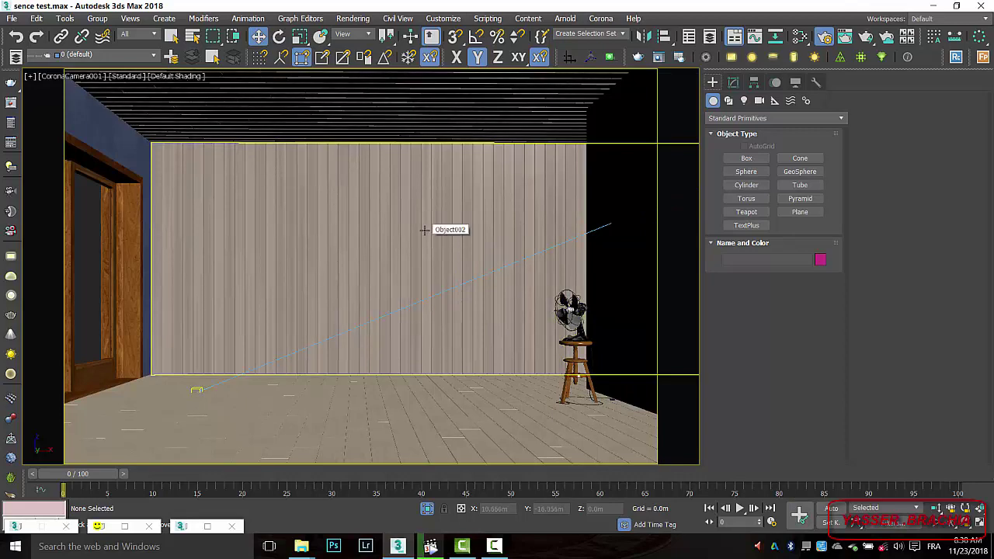
Step: Create a CoronaMtl in an empty area of the material graph and show its parameters
key(m)
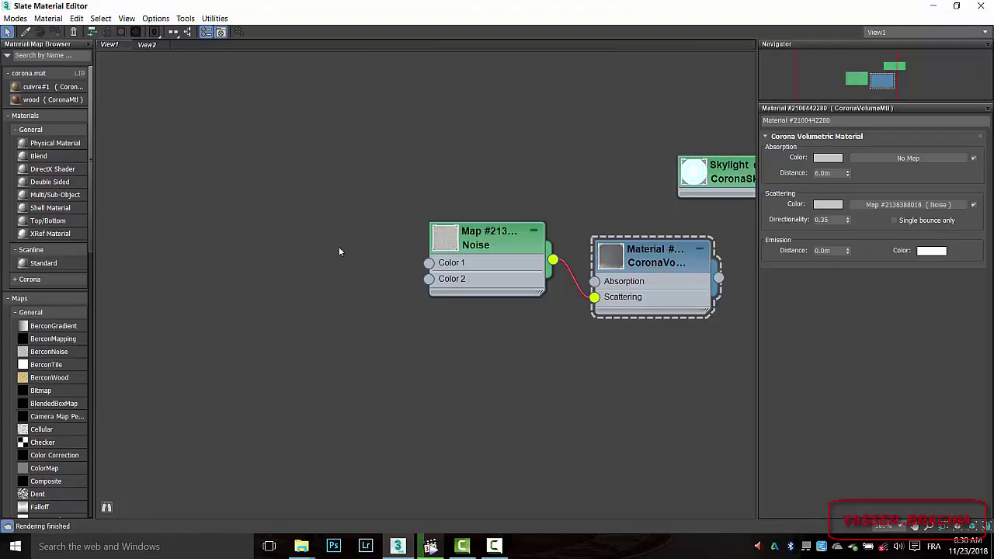
middle_drag(364, 285, 559, 341)
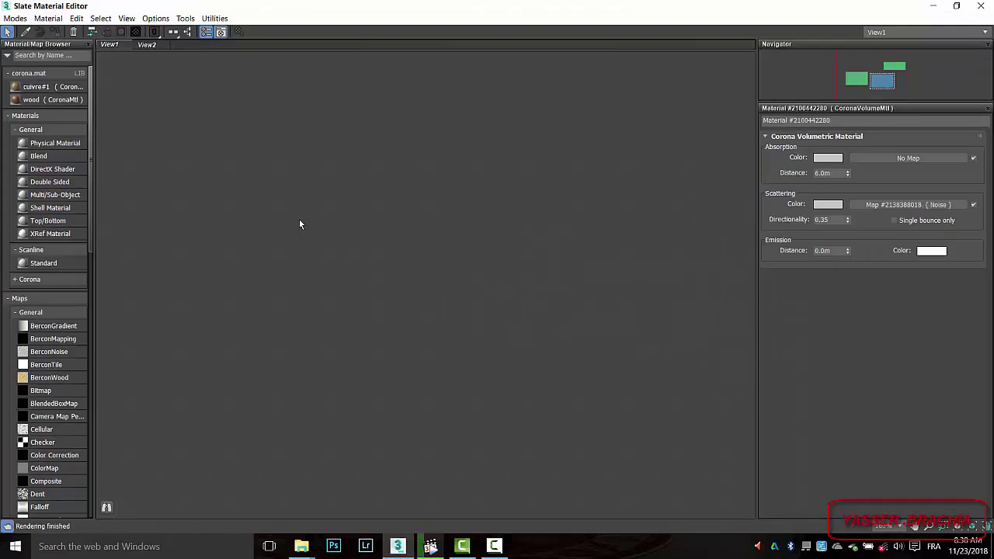
right_click(386, 217)
mouse_move(435, 233)
mouse_move(546, 259)
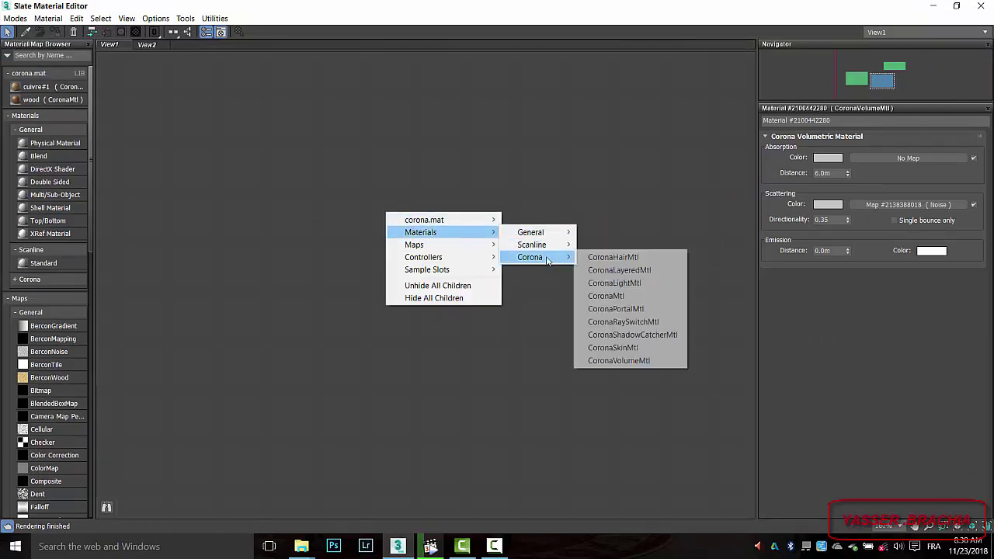
click(606, 296)
drag(383, 215, 455, 200)
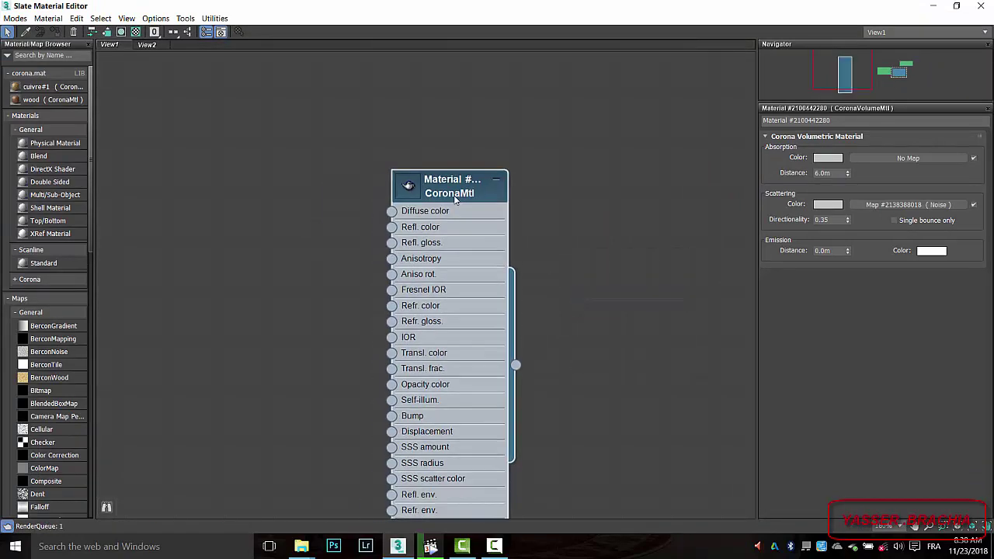
double_click(454, 197)
Step: Restore the Render Setup window and arrange it beside a reduced material editor with the CoronaMtl node in view
drag(459, 6, 427, 122)
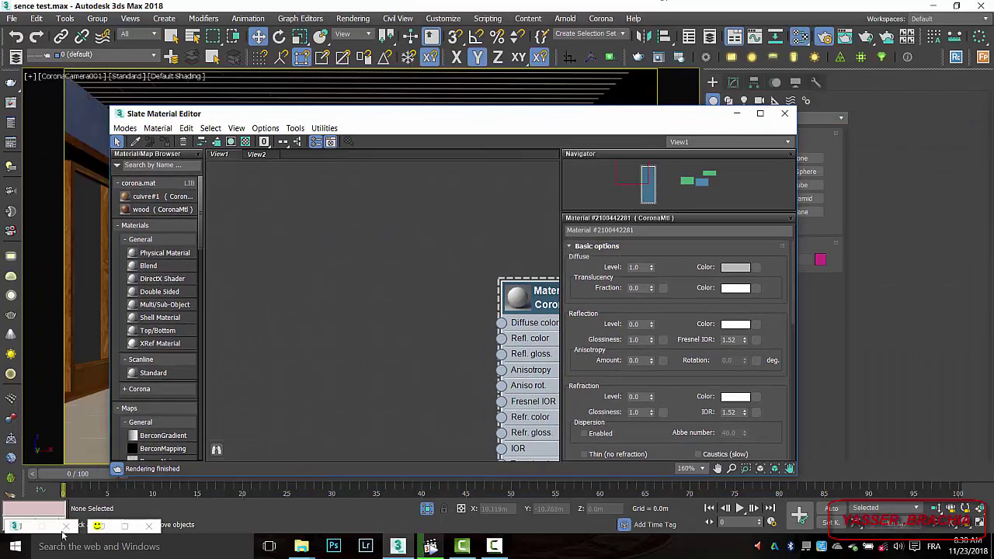
double_click(22, 522)
middle_drag(453, 291, 307, 288)
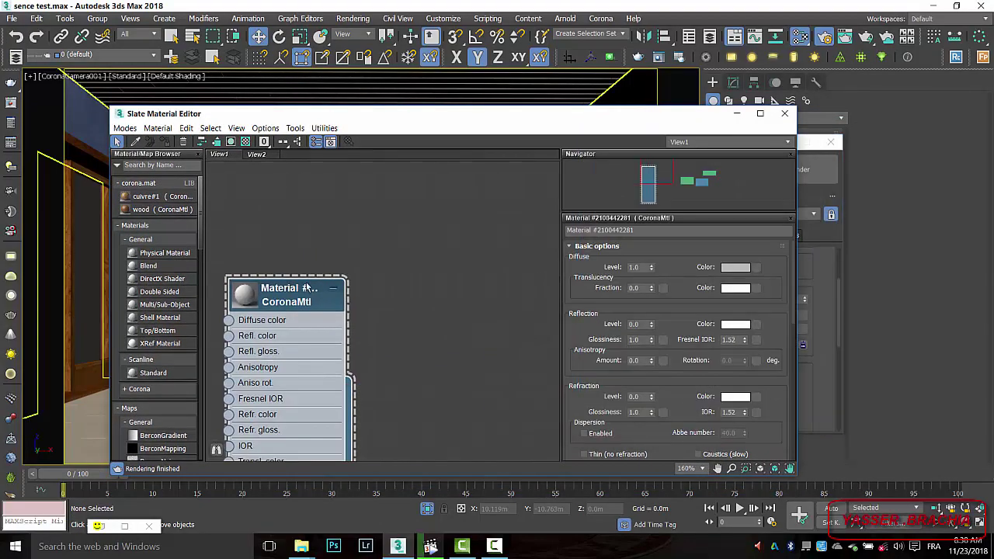
drag(650, 113, 536, 116)
click(714, 143)
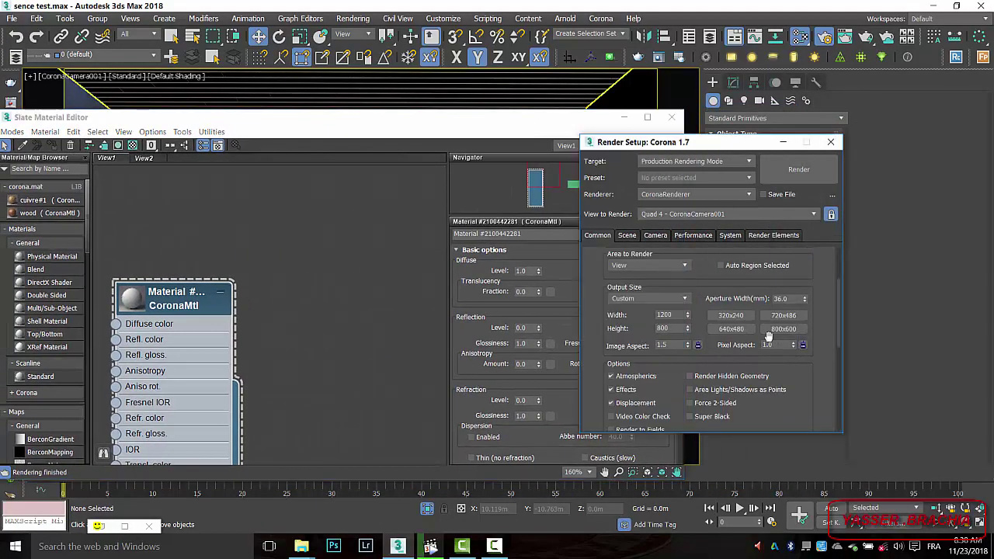
Step: Enable the material override in Corona's scene render settings
click(660, 237)
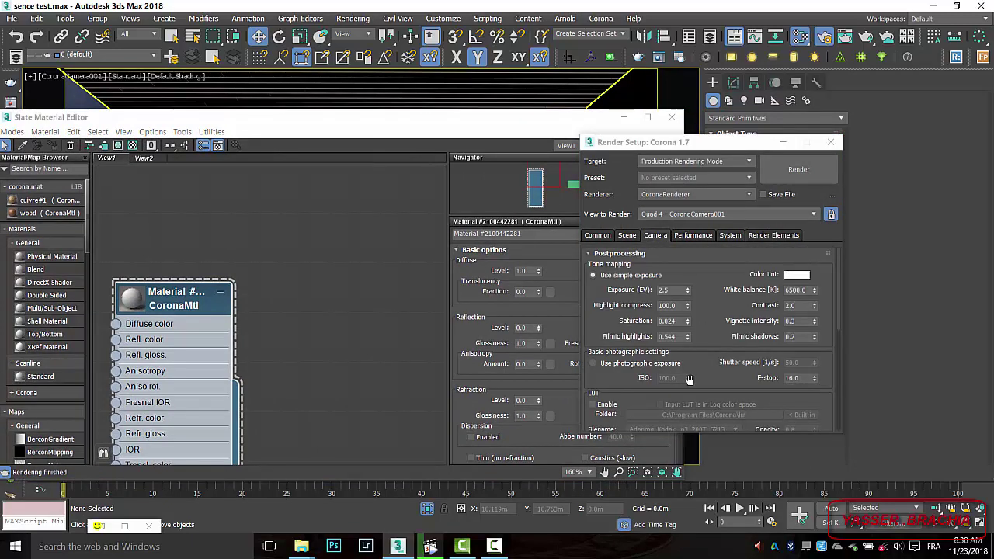
mouse_move(839, 313)
mouse_down()
mouse_move(839, 352)
mouse_move(838, 304)
mouse_up()
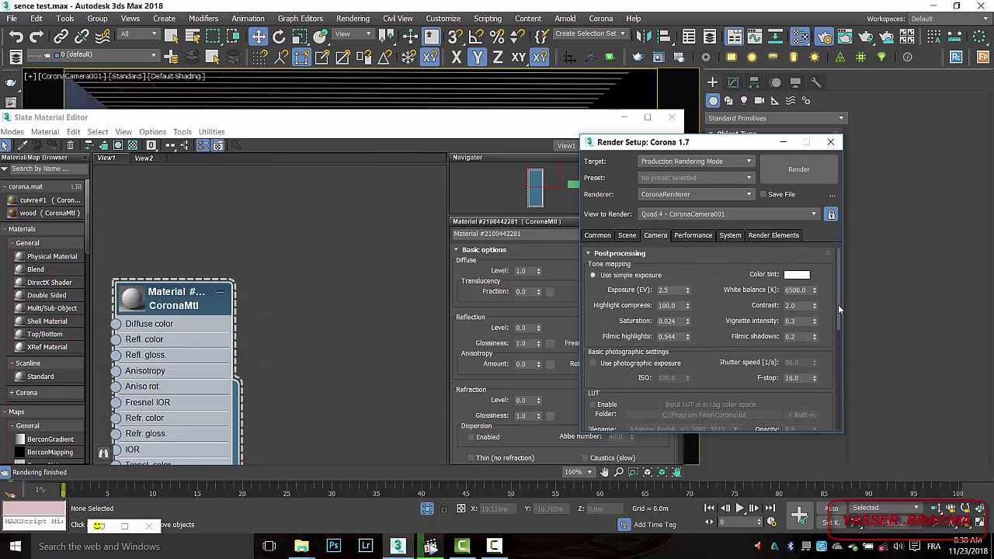
click(625, 237)
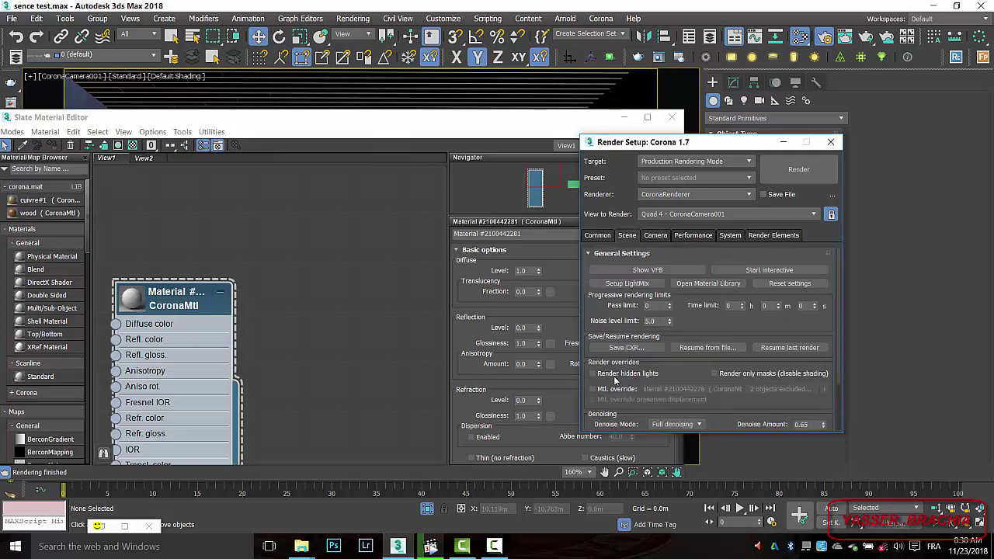
click(593, 389)
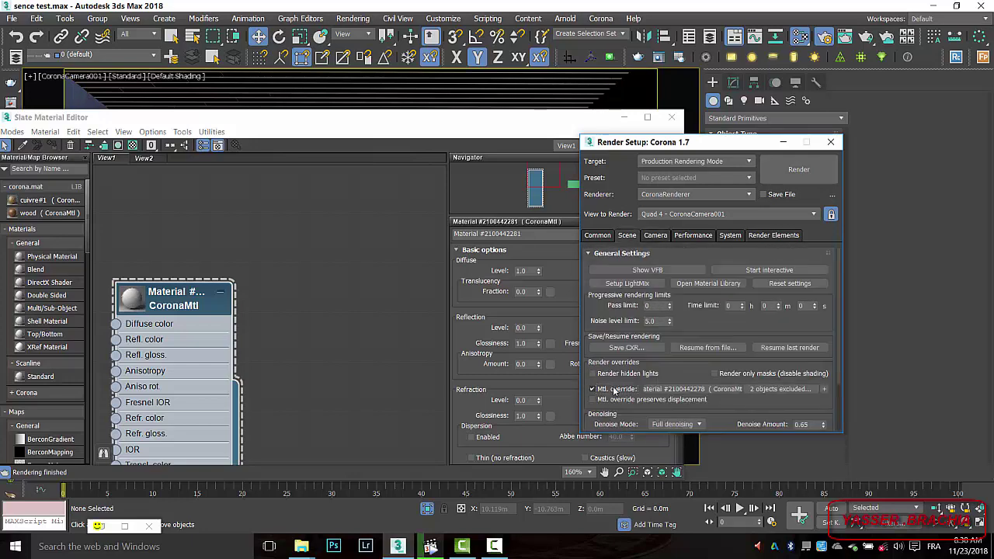
Step: Replace the material override's exclusions so that Box291 and the windows group are excluded and Rectangle001 is not
click(790, 391)
click(539, 196)
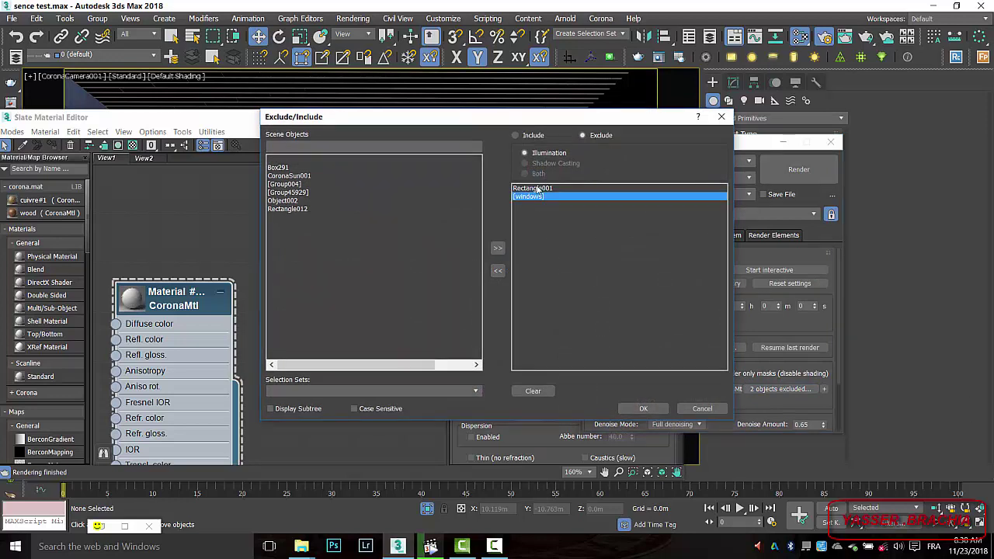
ctrl+click(537, 189)
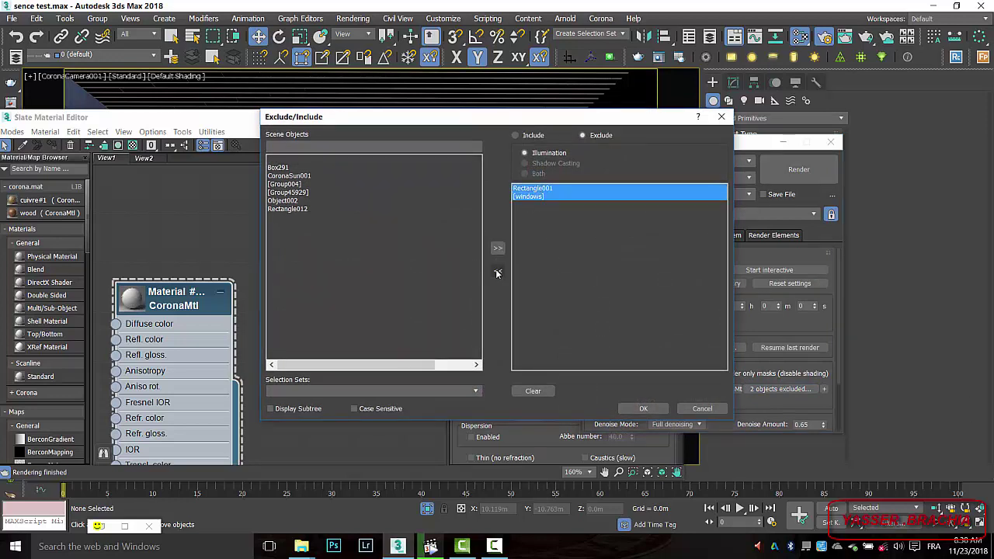
click(497, 271)
click(286, 226)
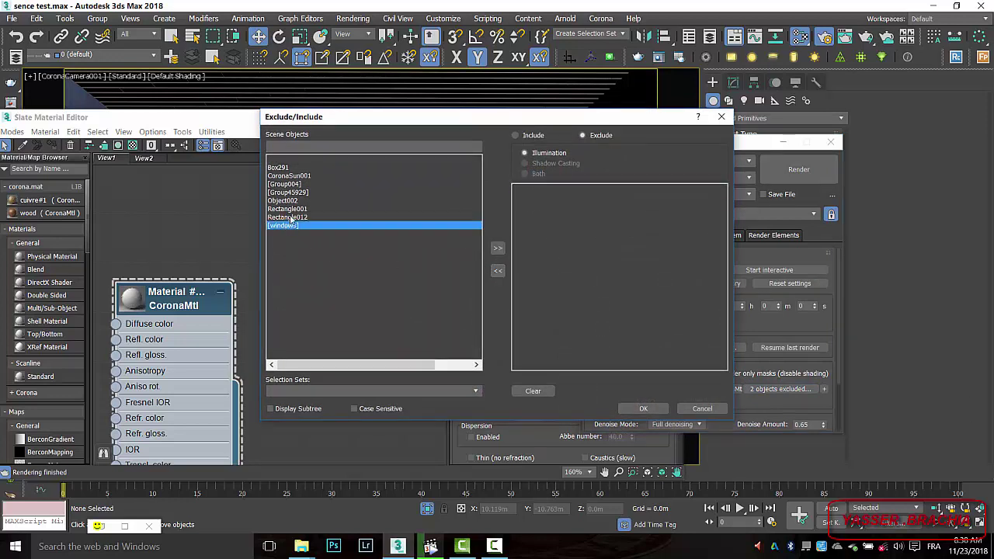
ctrl+click(278, 168)
click(497, 248)
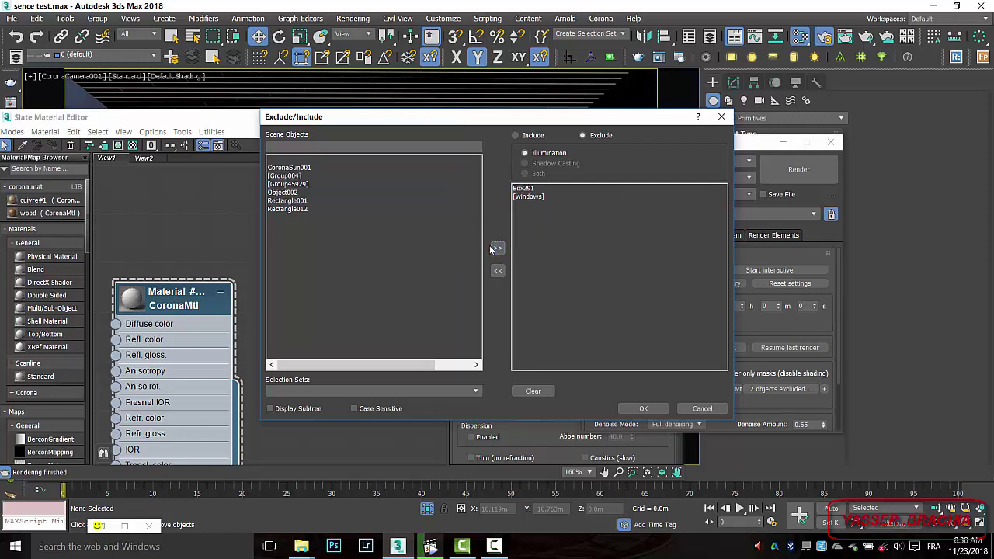
click(639, 410)
Step: Place the override material in the material graph and delete the spare CoronaMtl node beside it
drag(649, 391, 356, 312)
click(310, 335)
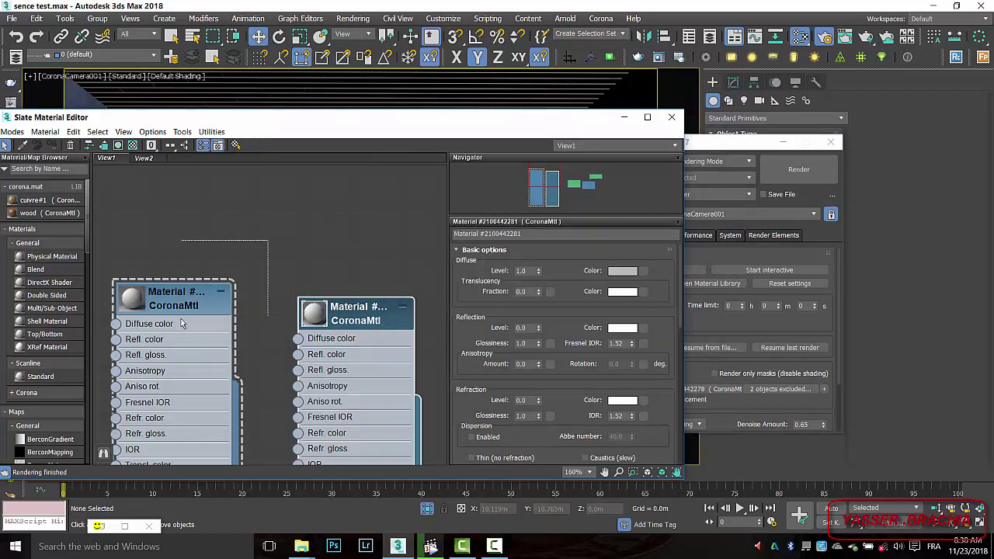
key(Delete)
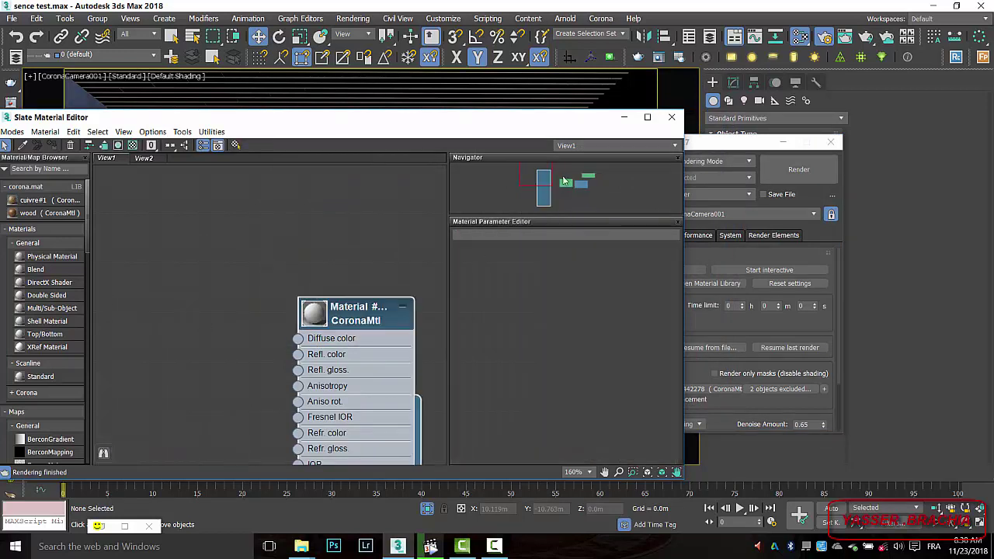
Step: Review the override material's basic parameters, and close the material editor and Render Setup
double_click(334, 321)
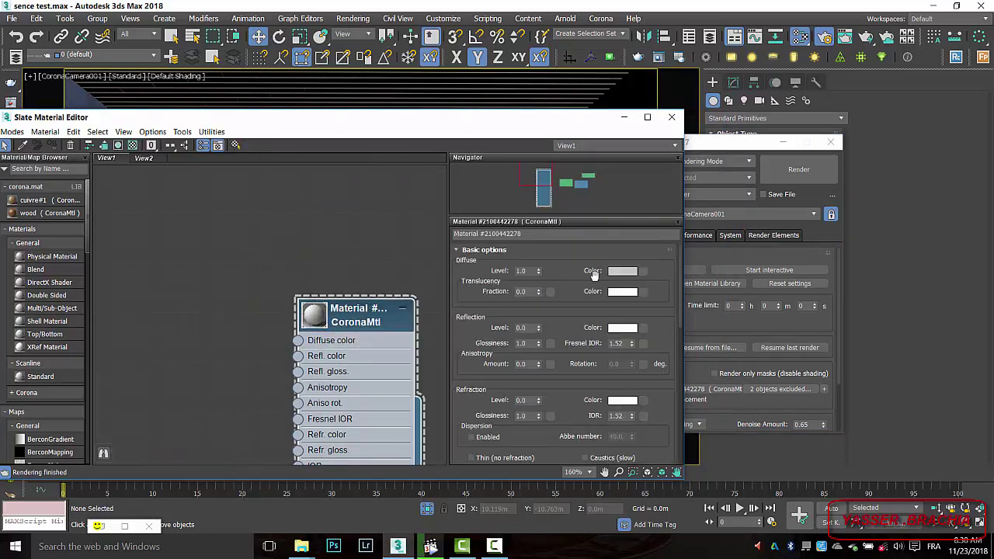
mouse_move(678, 277)
mouse_down()
mouse_move(678, 287)
mouse_move(680, 264)
mouse_up()
click(672, 117)
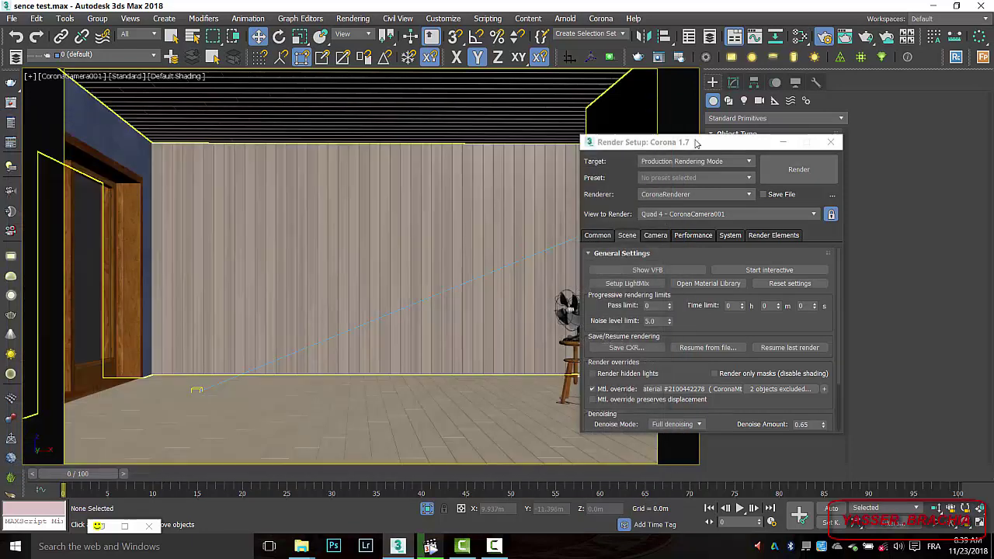
click(831, 141)
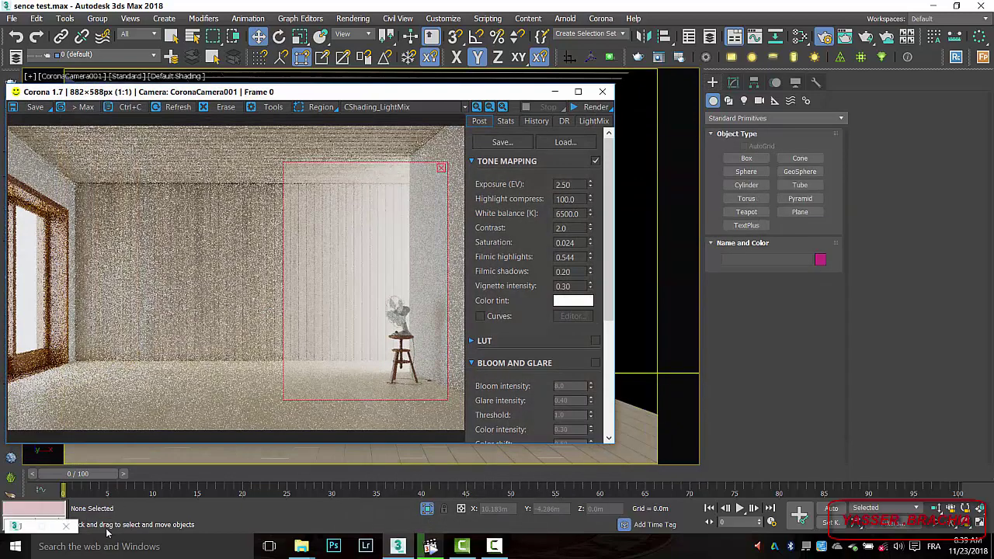
Step: Restore the Corona frame buffer, remove the render region and render the full CoronaCamera001 view
double_click(107, 529)
click(441, 168)
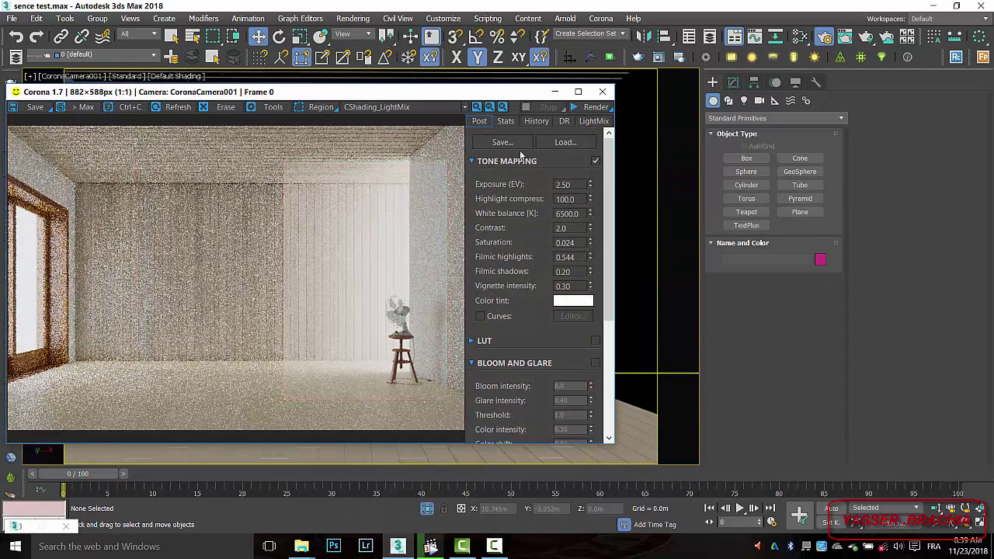
click(573, 107)
key(shift+q)
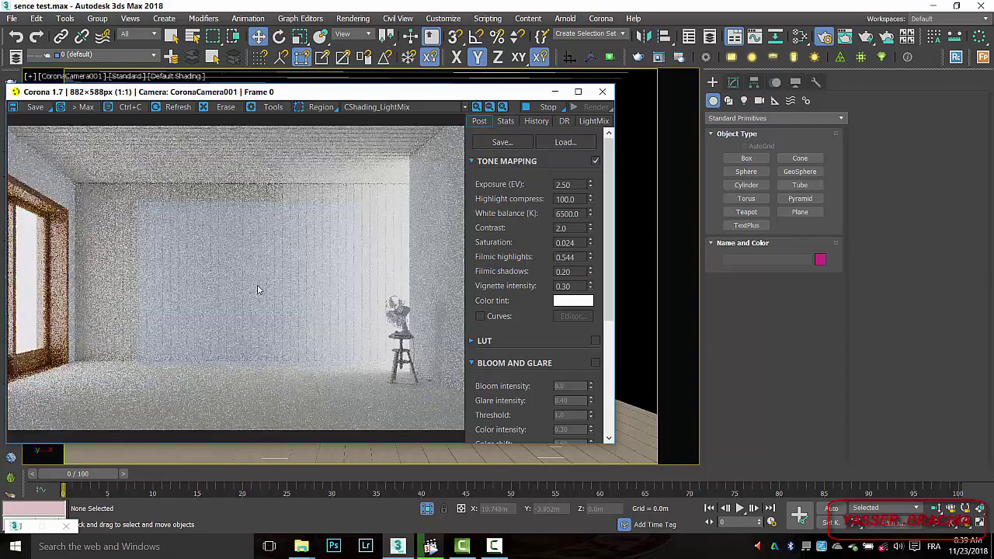
Step: Set the tone mapping white balance to 7000 K and minimize the frame buffer
drag(582, 214, 459, 220)
text(700)
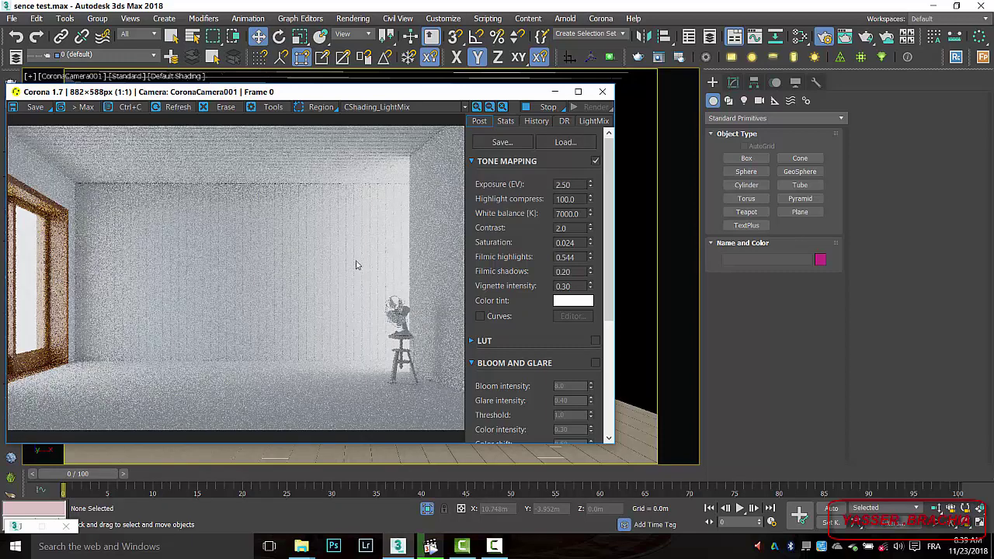
click(555, 92)
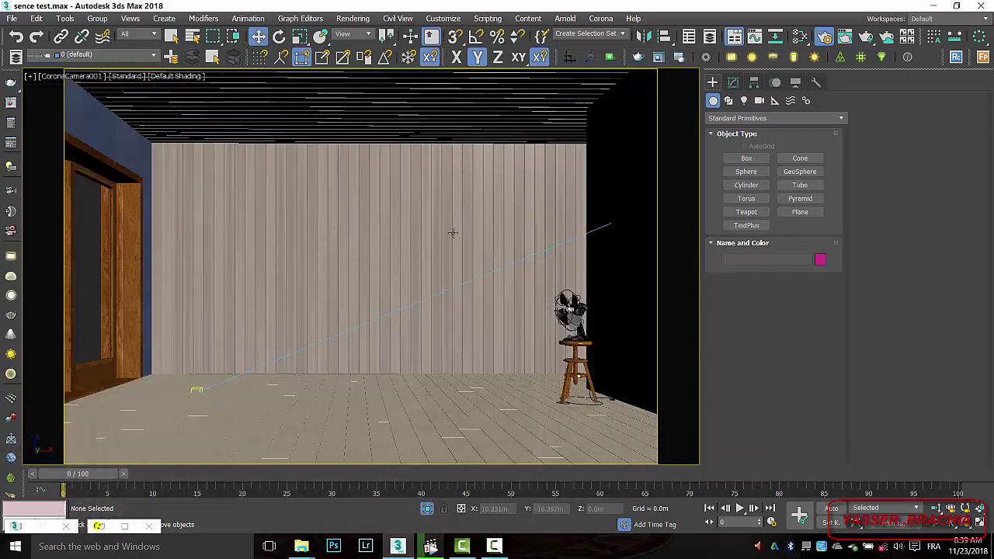
Step: In a perspective view, limit selection to lights and move the CoronaSun001 target along the Y axis
click(453, 233)
key(p)
scroll(453, 233, down, 3)
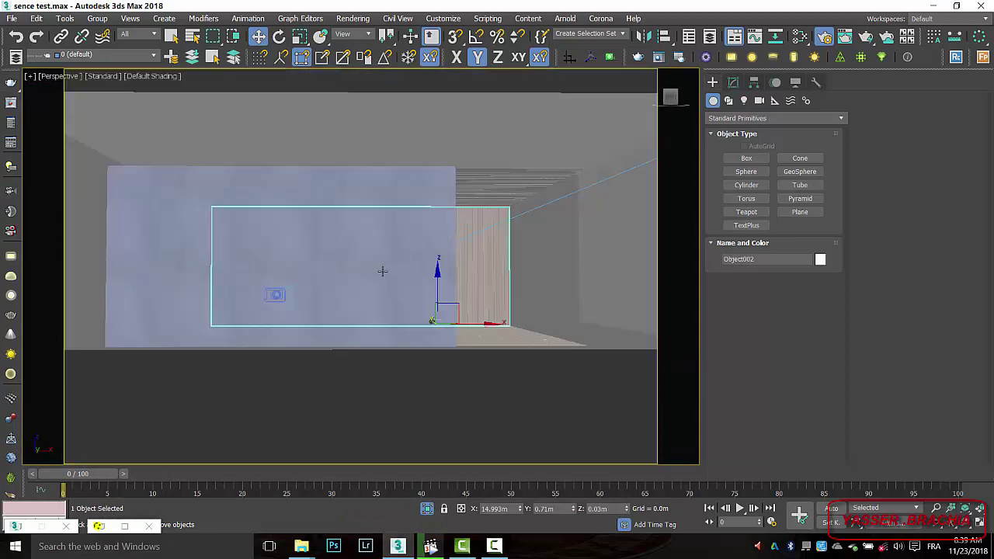
alt+middle_drag(381, 271, 317, 281)
scroll(458, 279, down, 3)
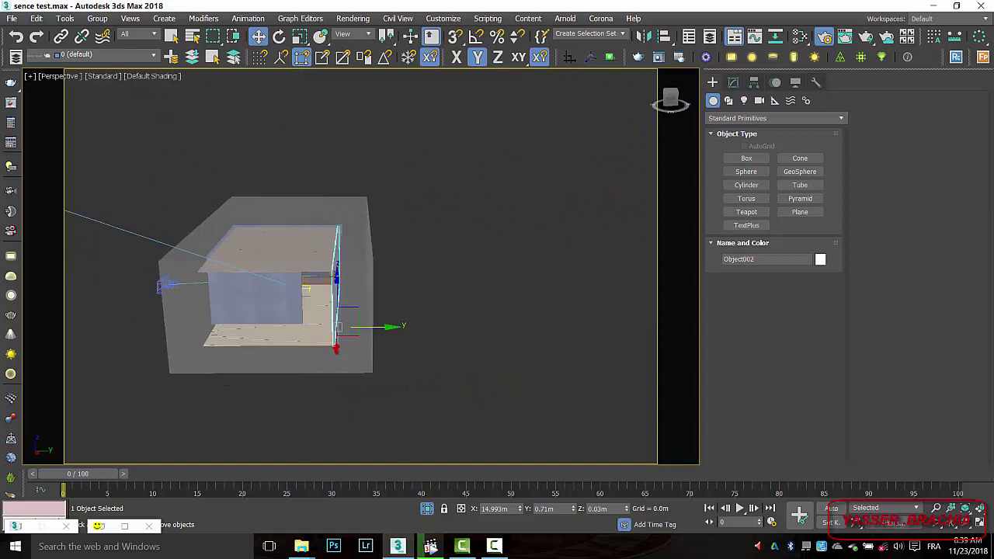
click(140, 34)
click(134, 76)
click(306, 289)
drag(331, 293, 363, 296)
alt+middle_drag(244, 287, 319, 284)
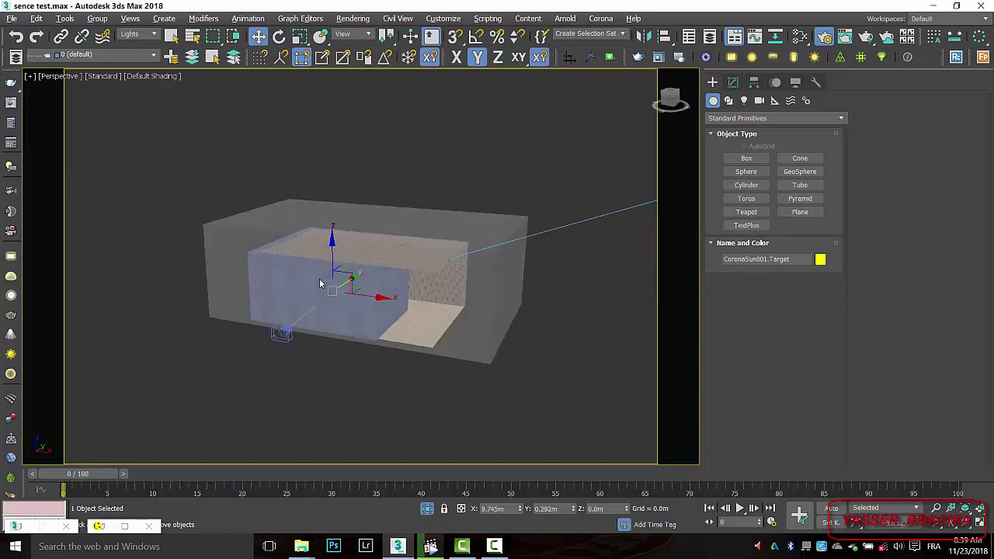
Step: Try rendering the perspective view with the whole sun rig in sight, and close the frame buffer
scroll(320, 280, down, 5)
scroll(383, 256, down, 3)
click(452, 328)
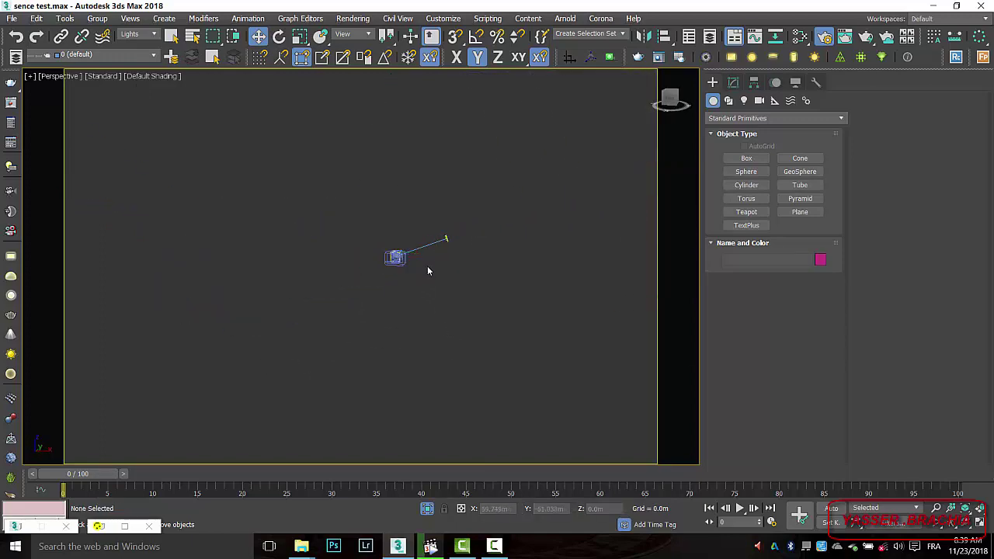
scroll(428, 265, up, 5)
key(shift+q)
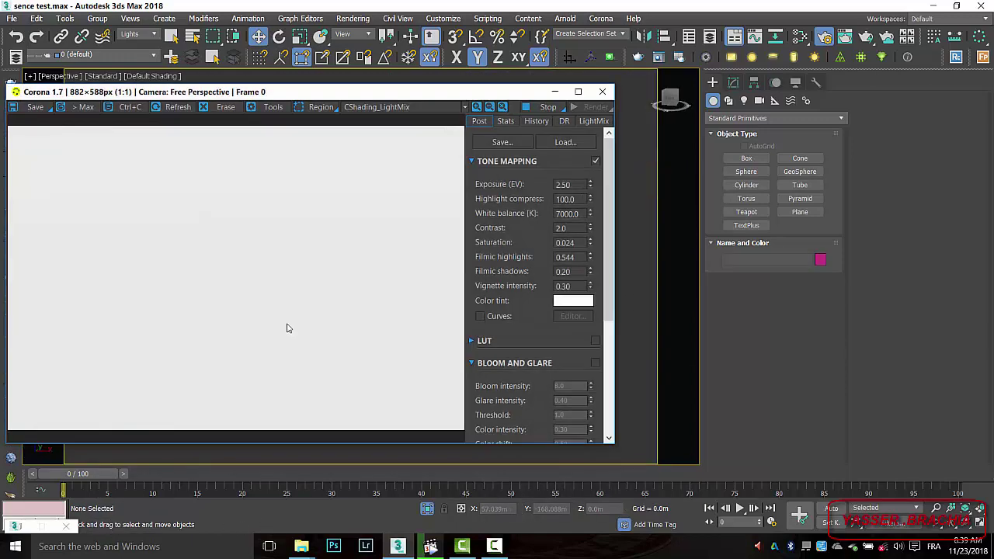
click(602, 91)
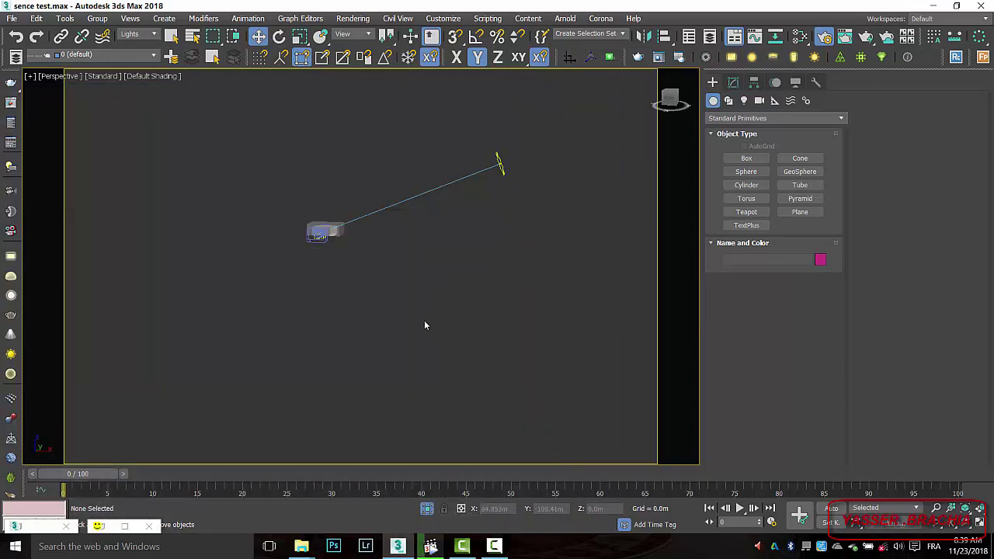
Step: Return the perspective viewport to CoronaCamera001 and maximize the orthographic viewport
key(alt+w)
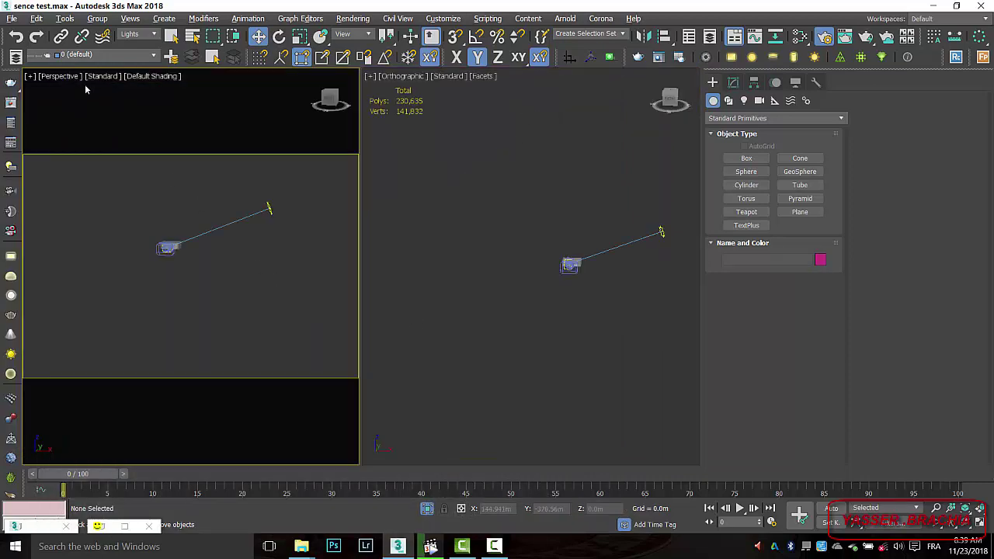
click(60, 76)
mouse_move(256, 85)
click(303, 85)
click(558, 309)
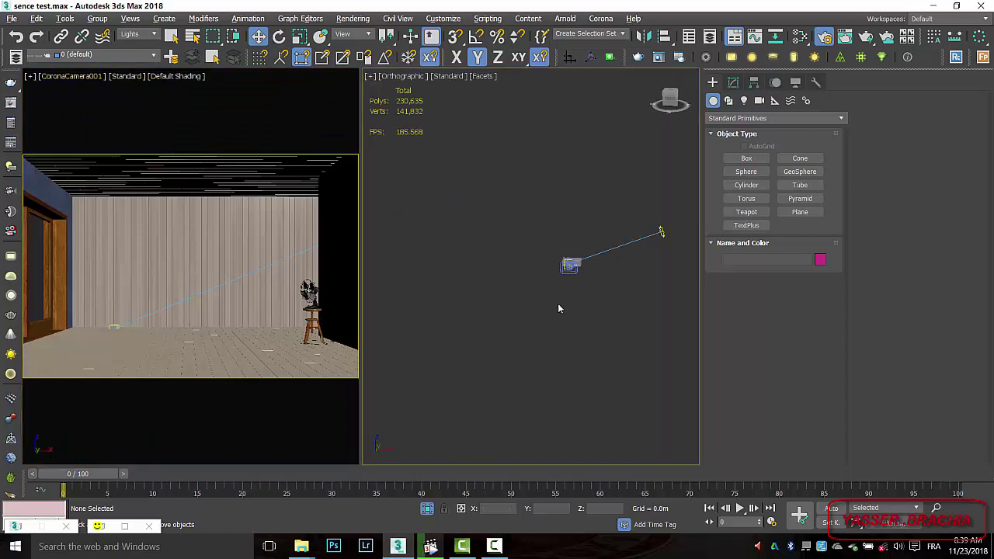
key(alt+w)
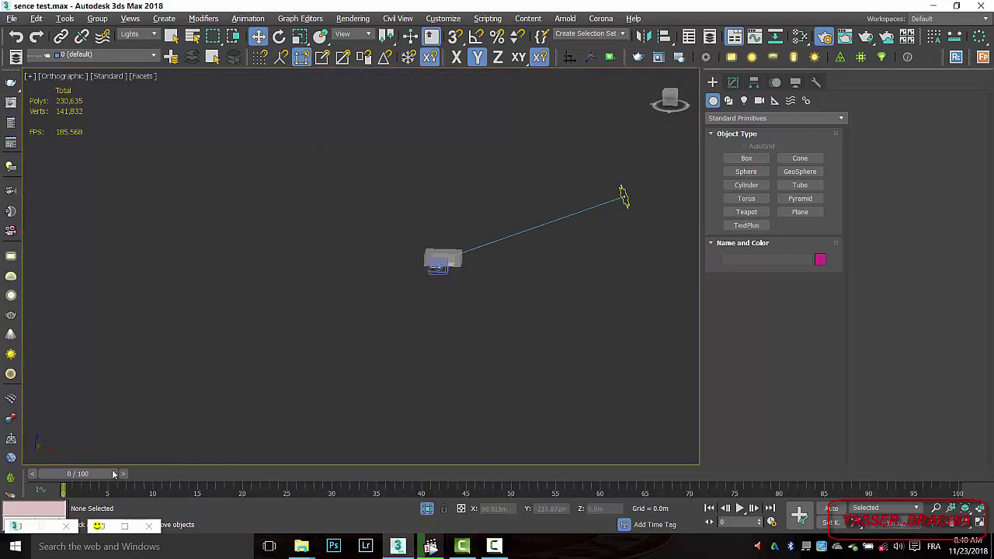
Step: Start an interactive render of CoronaCamera001 in the frame buffer, inspect the override result and stop the render
double_click(105, 526)
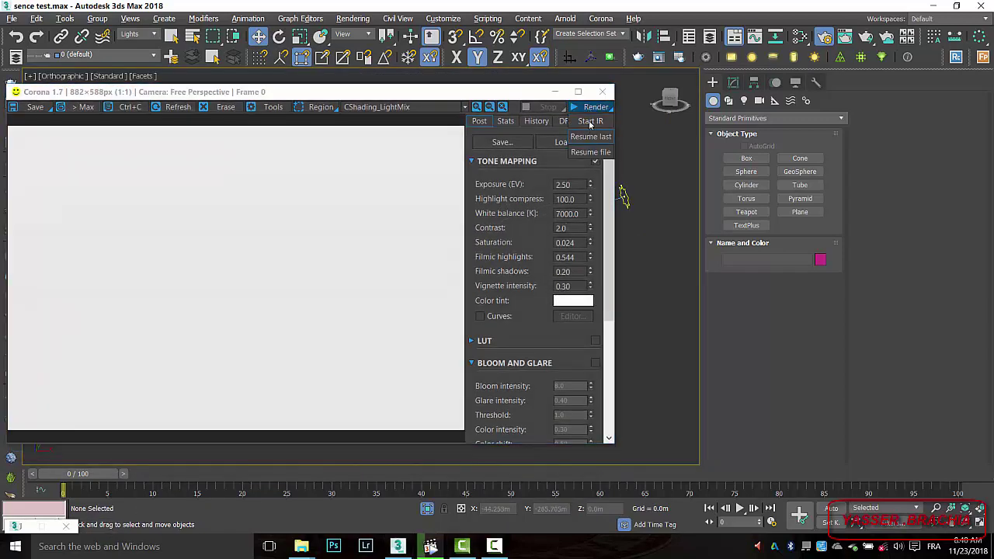
click(590, 122)
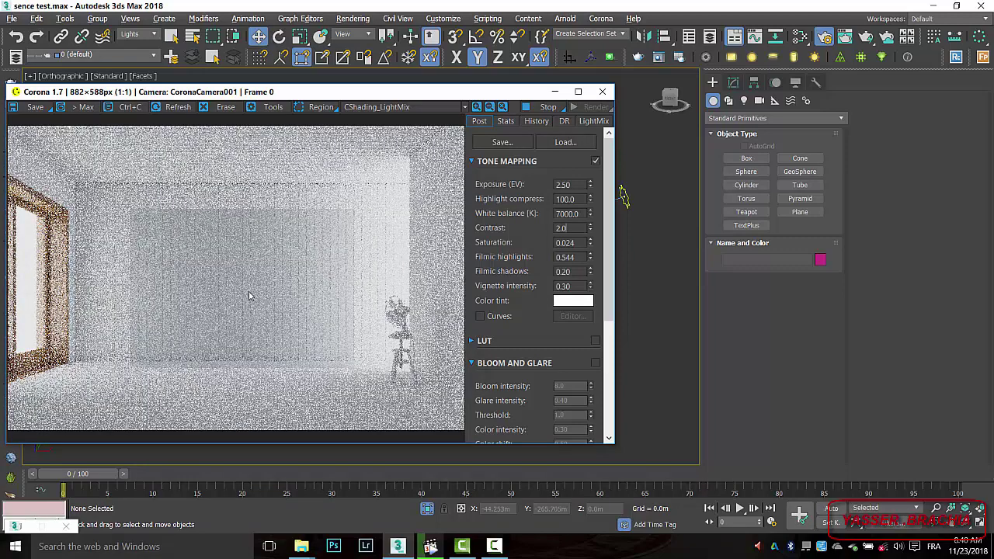
scroll(249, 295, up, 1)
scroll(261, 292, down, 1)
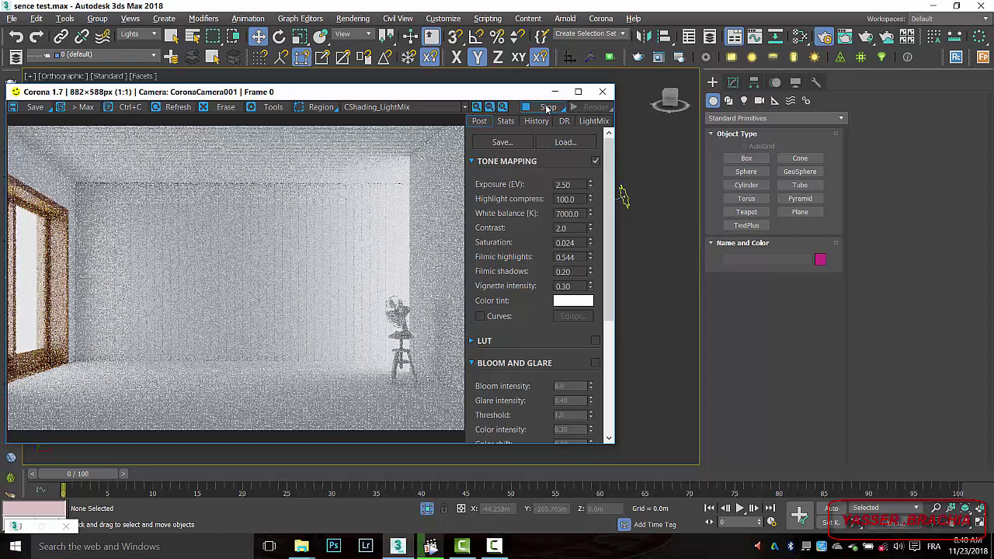
click(494, 547)
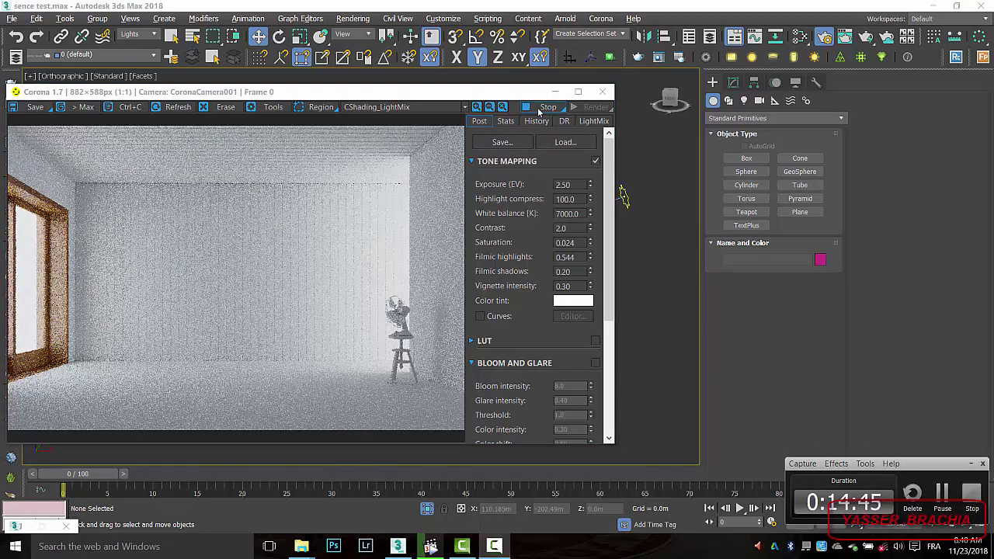
click(541, 108)
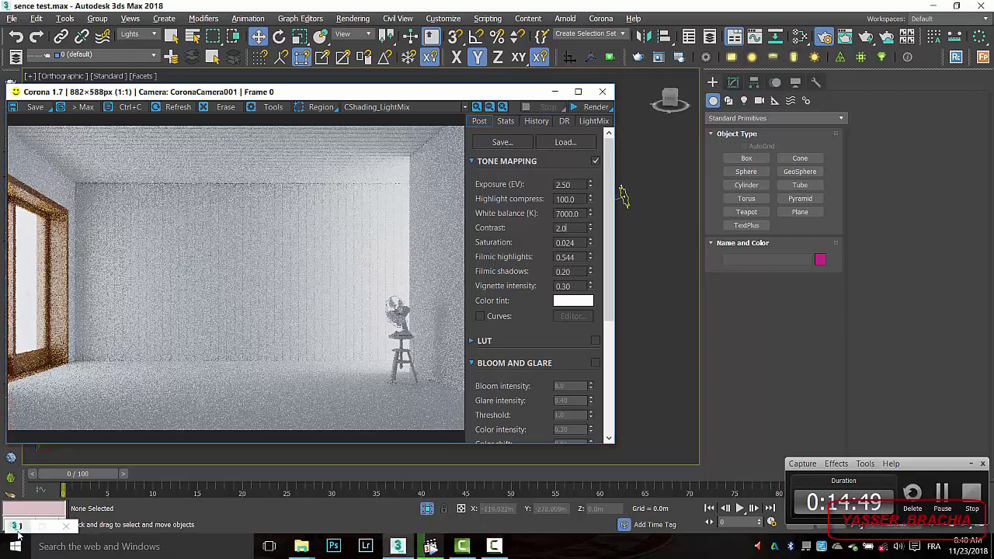
Step: Reopen Render Setup and turn off the material override
key(F10)
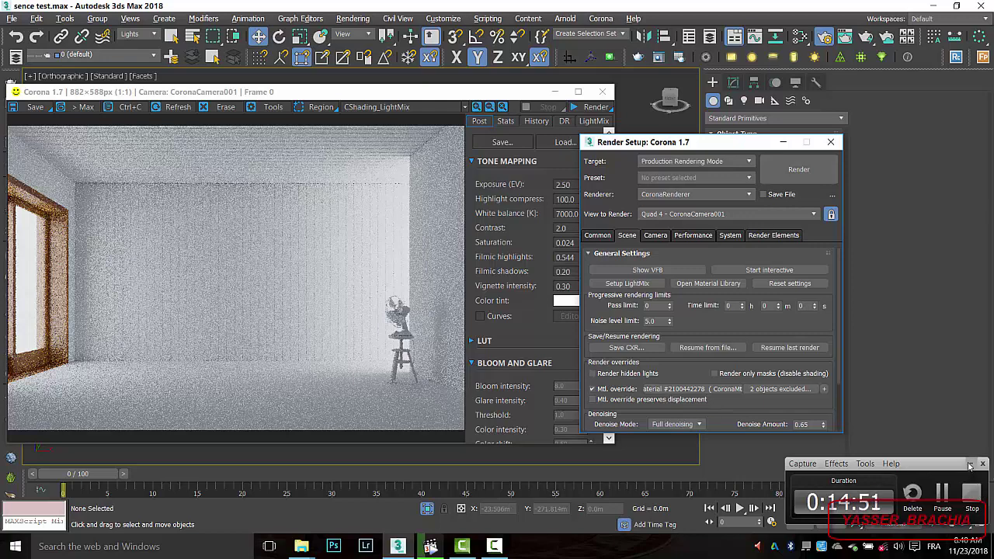
click(971, 463)
click(593, 390)
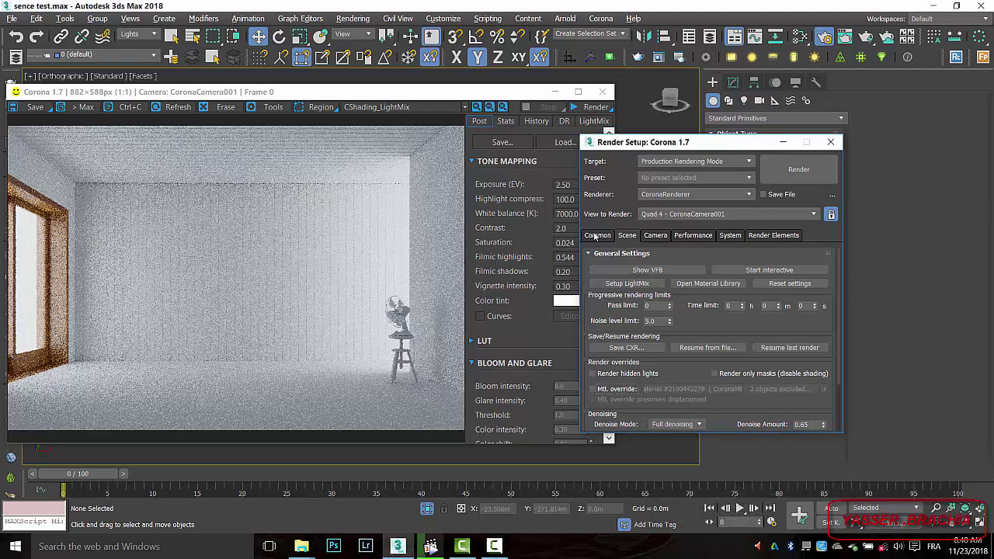
Step: Try an output width of 1600 in the common render settings
click(598, 235)
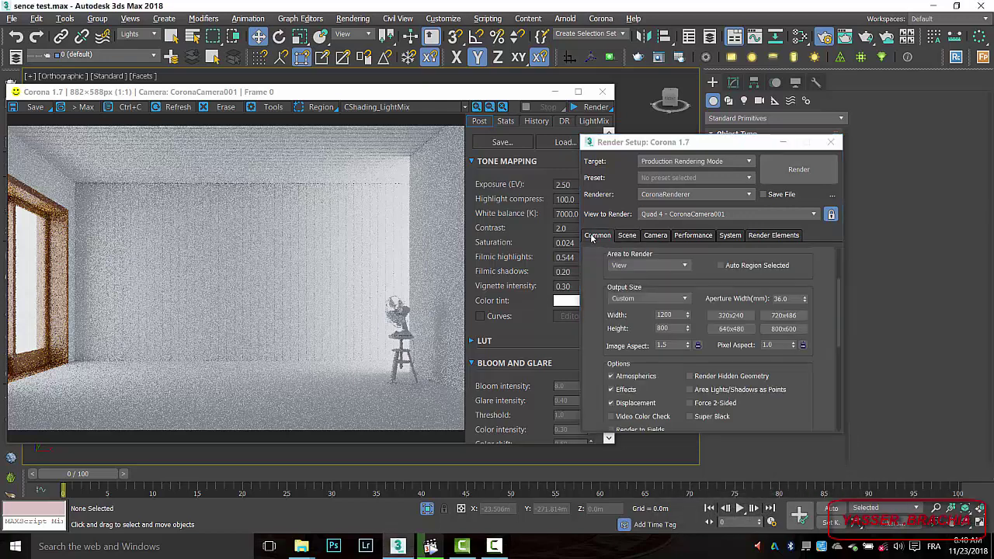
click(676, 315)
drag(674, 315, 597, 317)
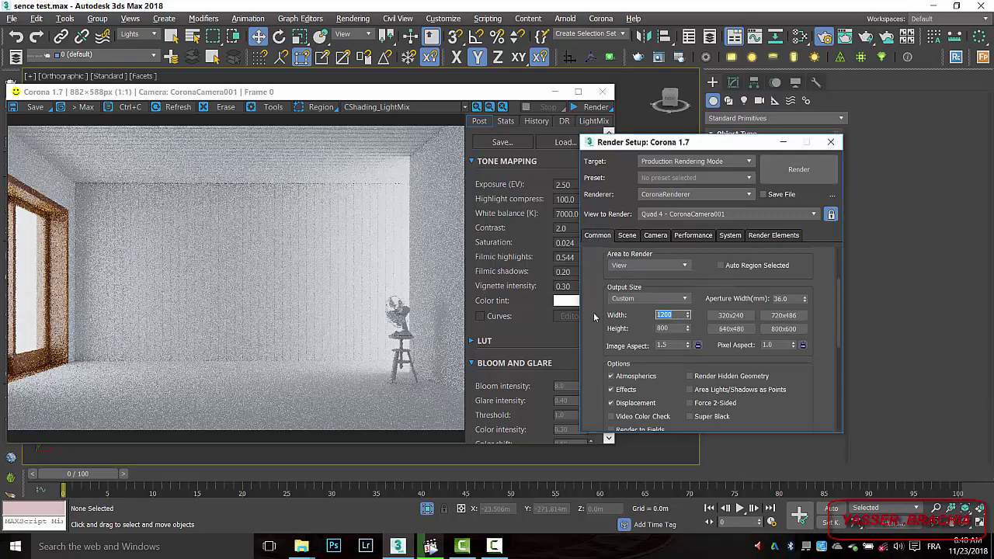
text(1600)
key(Tab)
Step: Minimize the frame buffer and return the output width to 1200
click(558, 92)
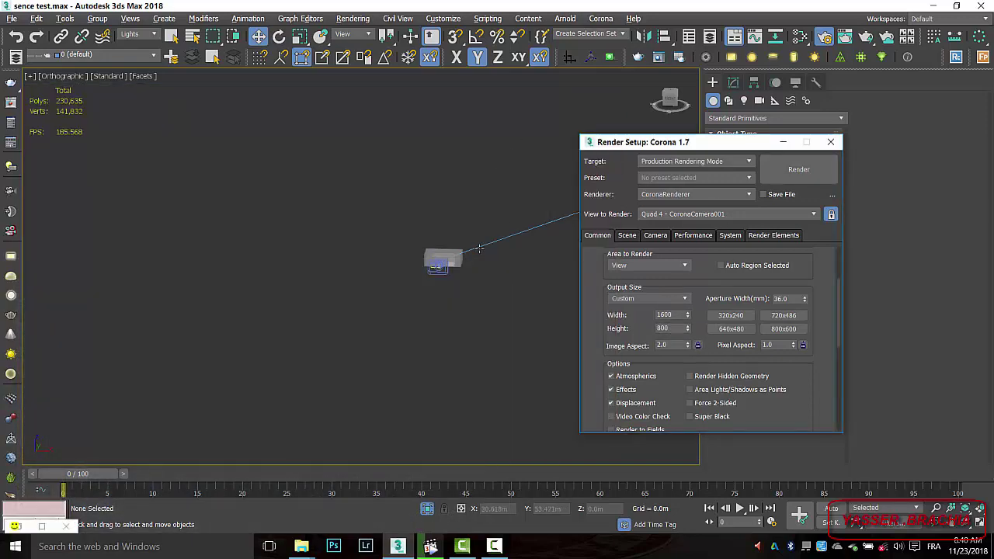
double_click(668, 314)
text(120)
key(Tab)
click(672, 314)
text(0)
click(672, 327)
click(633, 329)
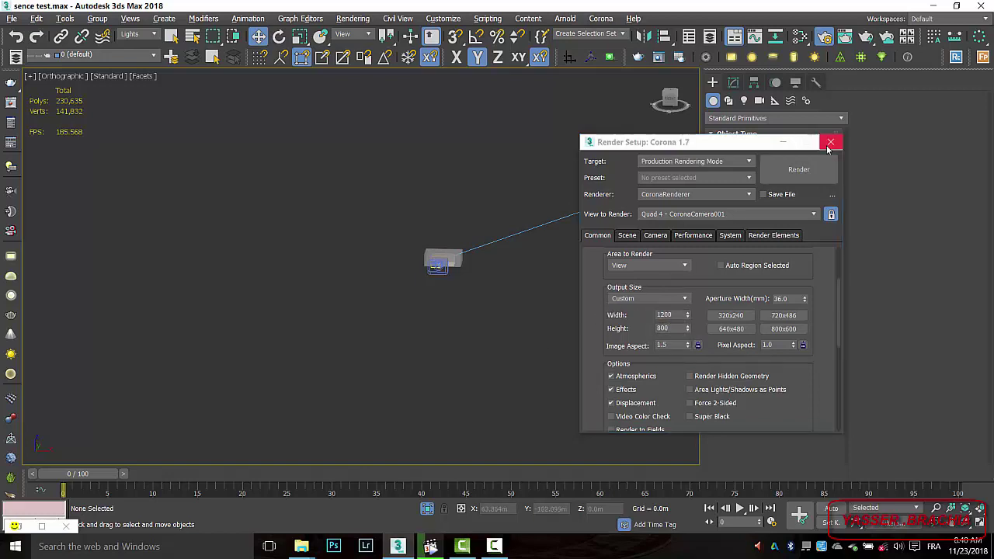
Step: Switch the viewport to CoronaCamera001, try an output width of 1800 in Render Setup and return it to 1200
click(829, 146)
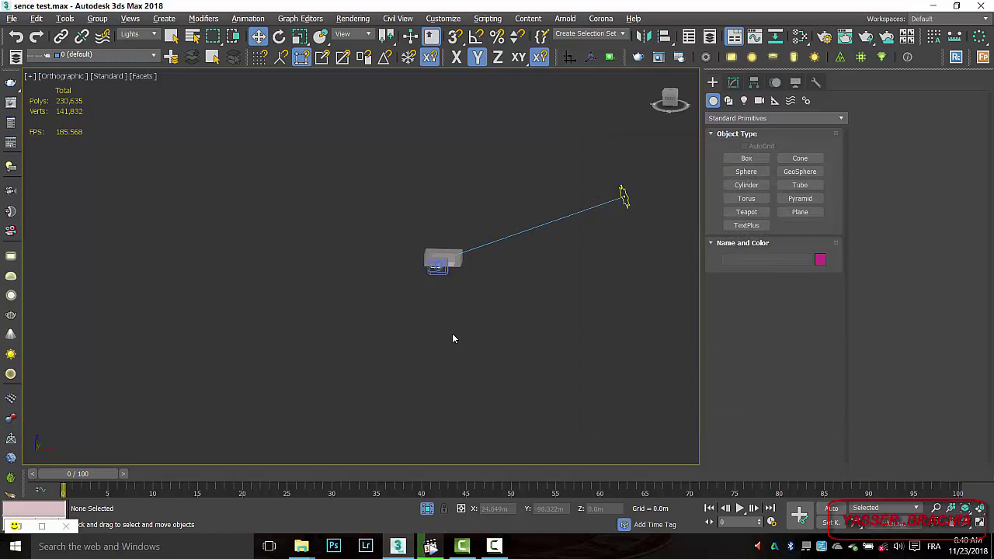
key(c)
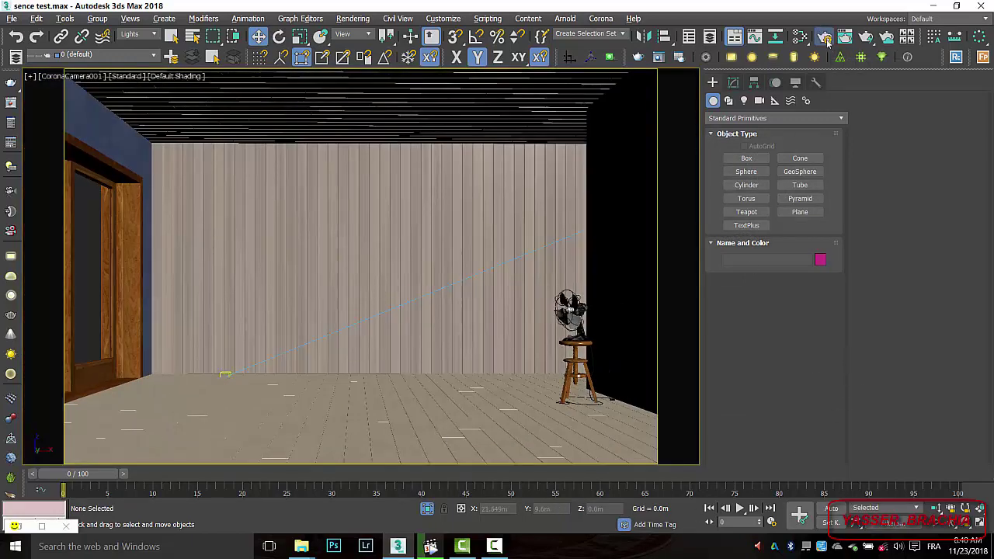
key(F10)
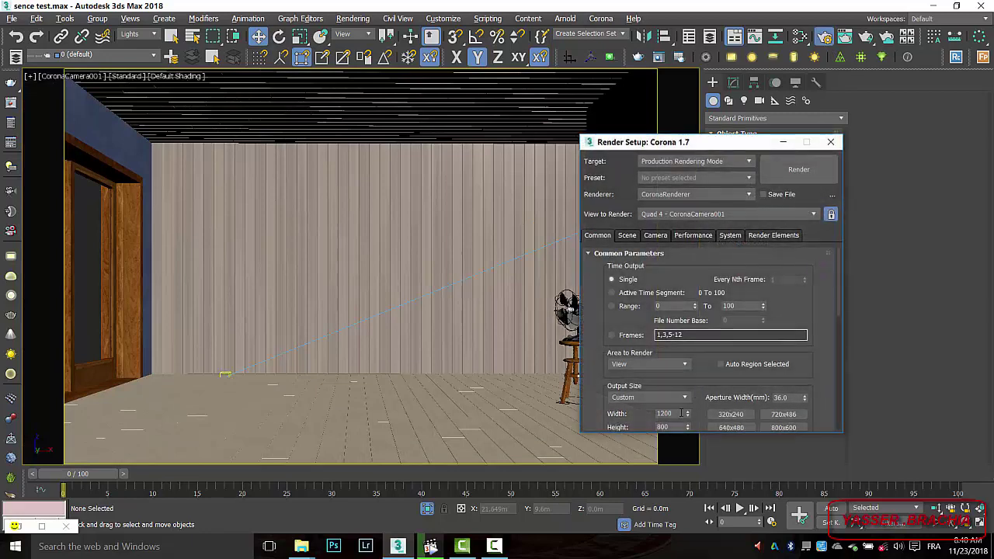
drag(678, 413, 617, 410)
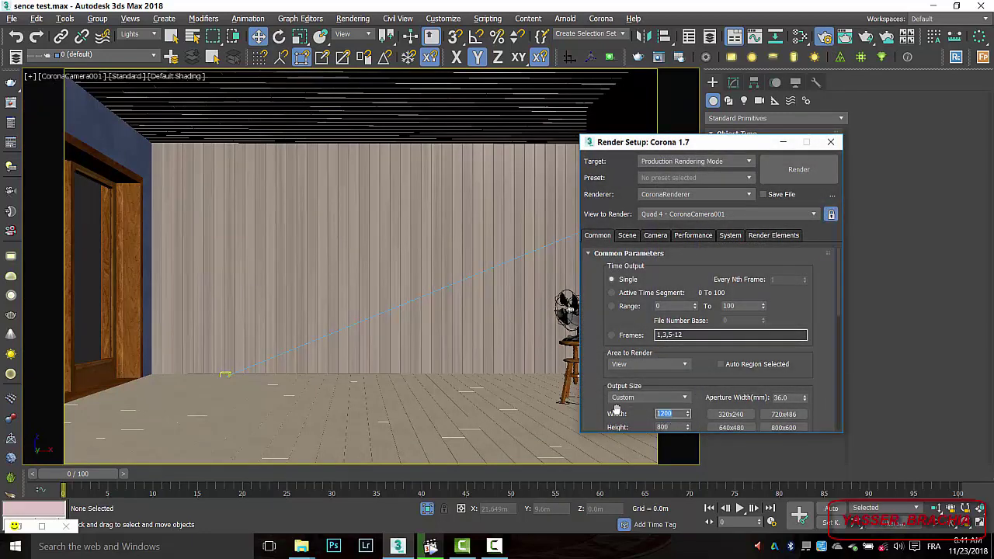
text(1800)
click(676, 428)
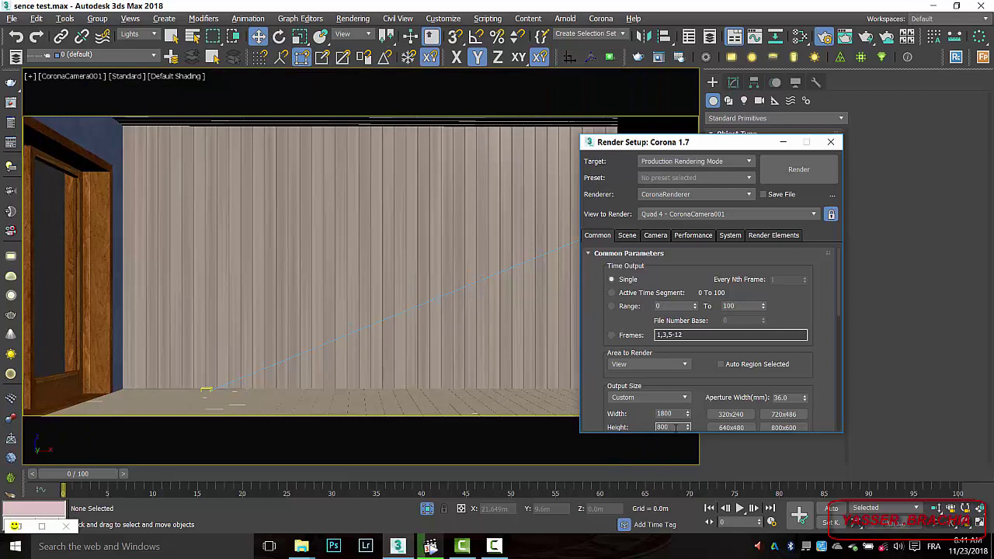
double_click(678, 414)
text(120)
key(Return)
Step: Lock the output image aspect at 1.5 and set the width to 1800
scroll(839, 313, down, 3)
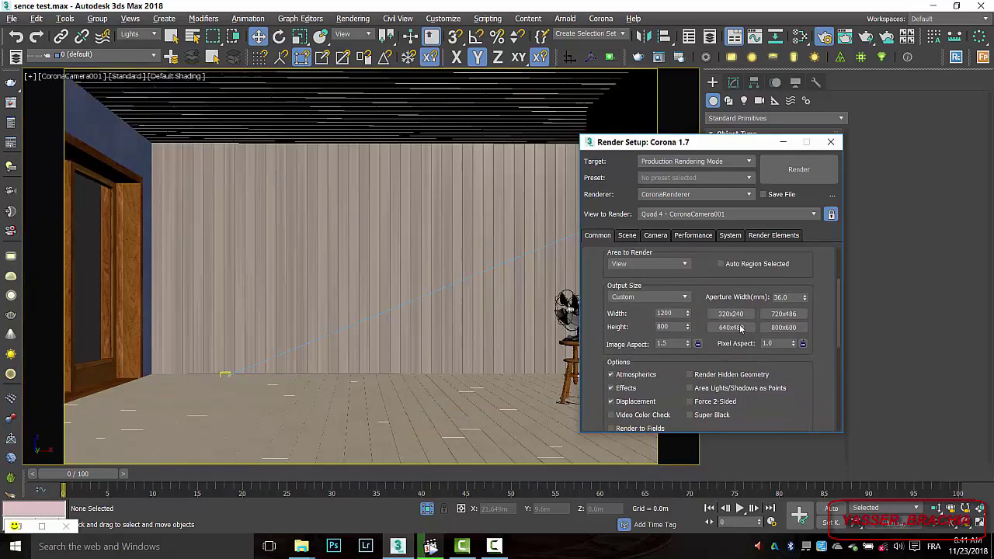
click(698, 345)
drag(677, 313, 609, 313)
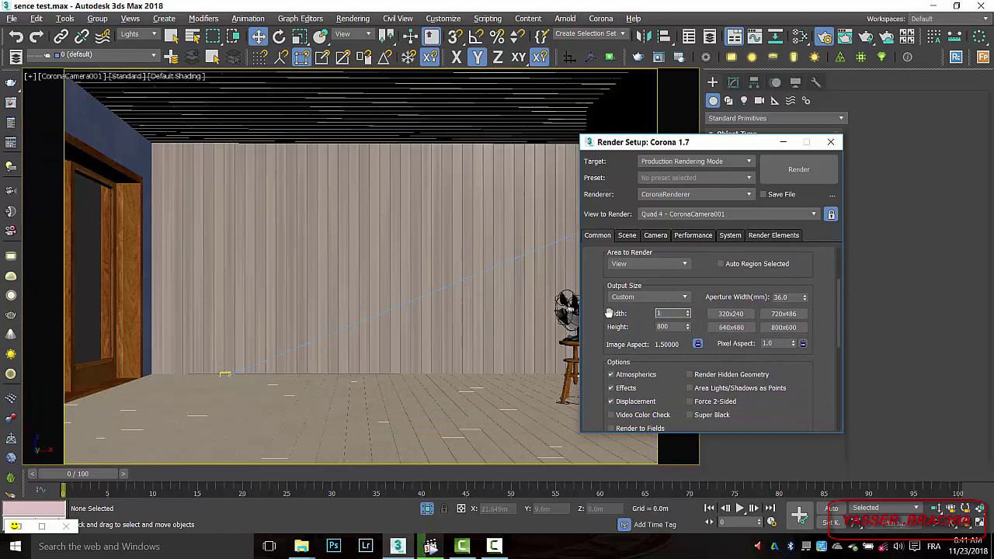
text(1800)
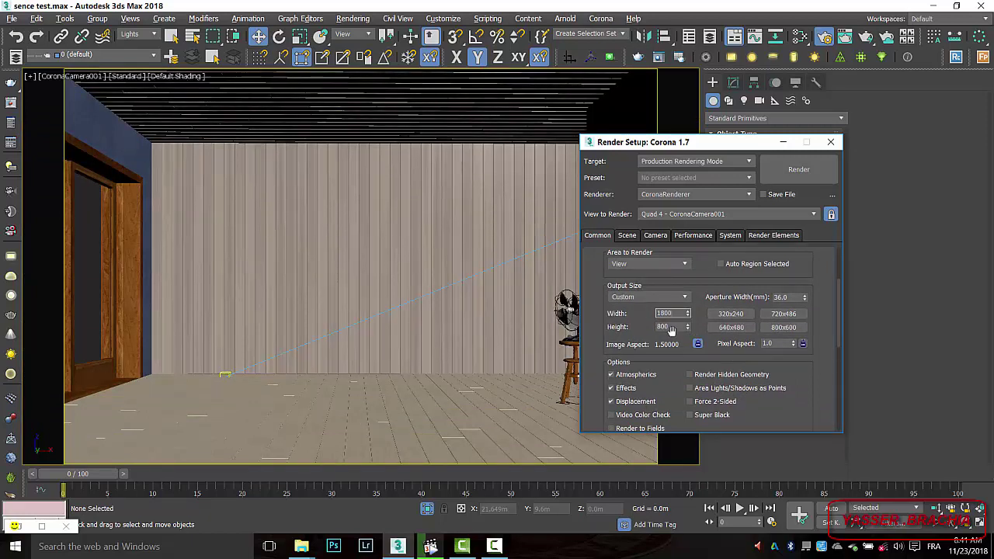
double_click(672, 327)
Step: Set the noise level limit to 5.0 and the denoise mode to Full denoising
click(628, 236)
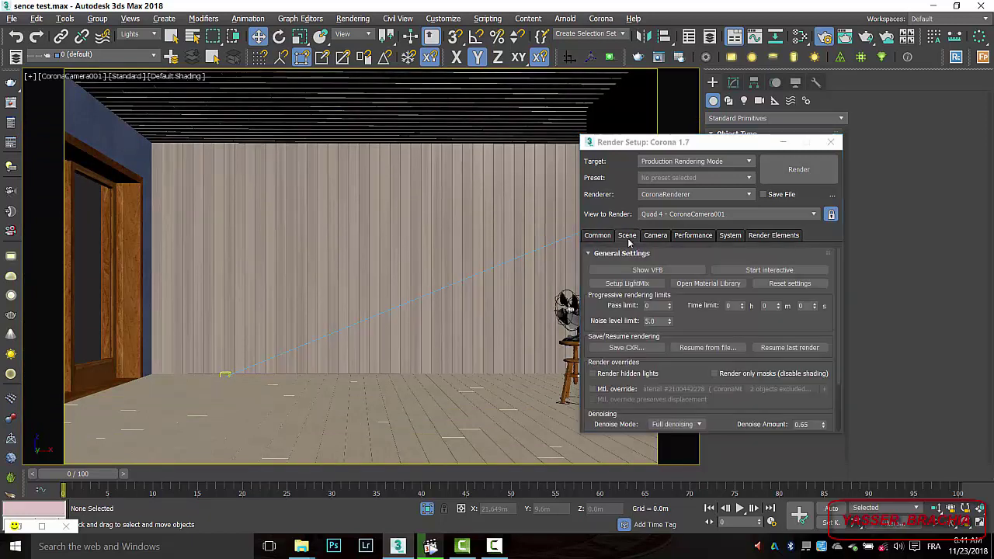
click(658, 321)
key(BackSpace)
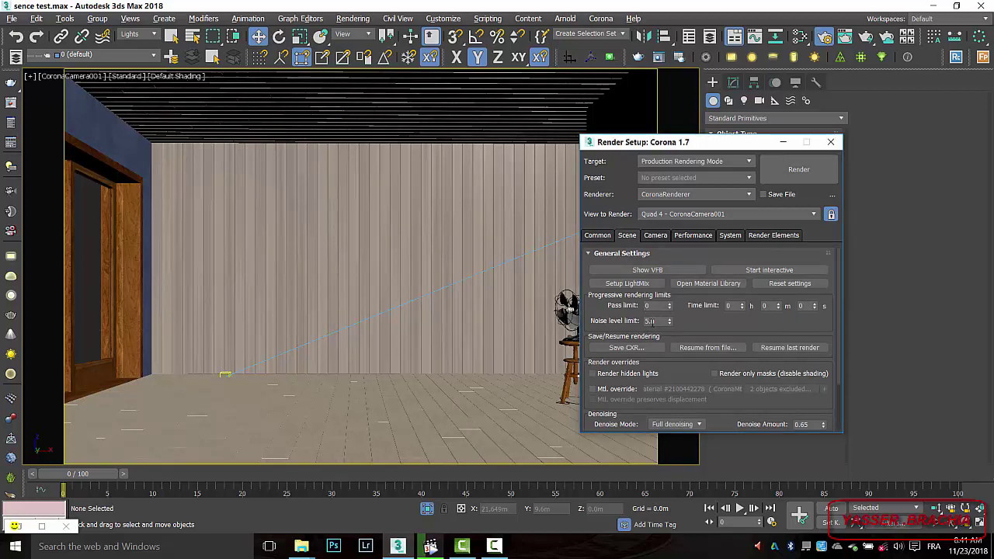
text(0)
key(Return)
drag(841, 313, 841, 361)
click(677, 359)
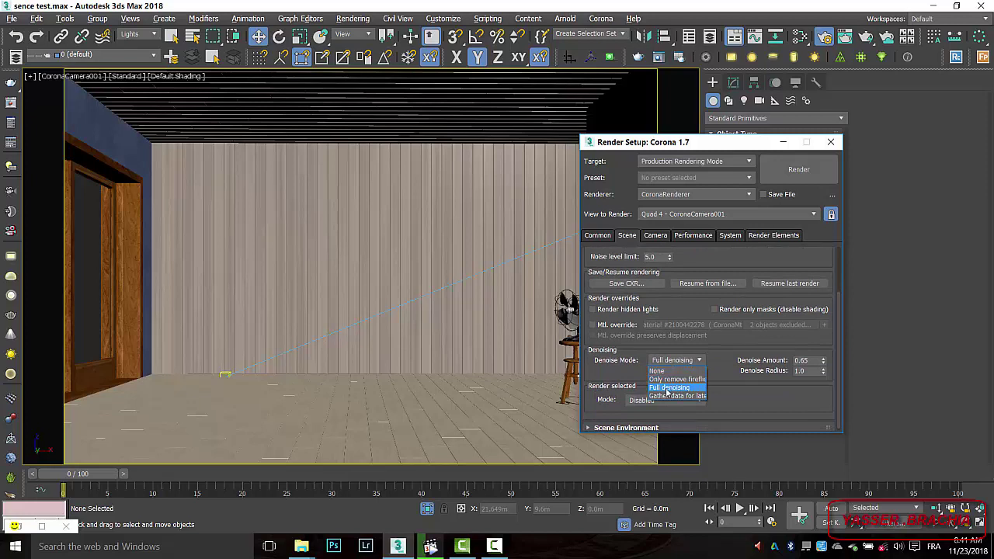
click(668, 393)
drag(839, 326, 841, 302)
Step: Look through the remaining render settings and delete all existing render elements, including the sun element
click(656, 237)
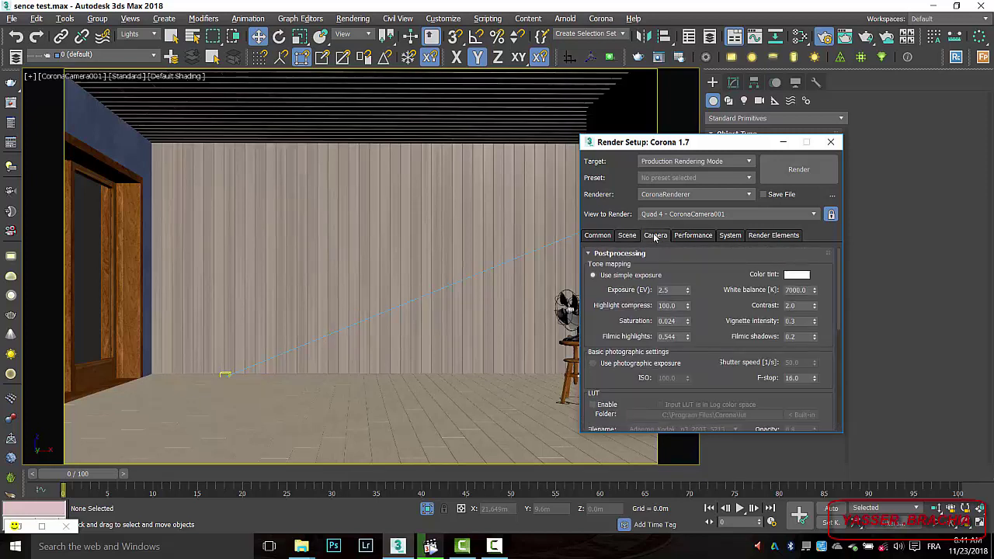
click(691, 237)
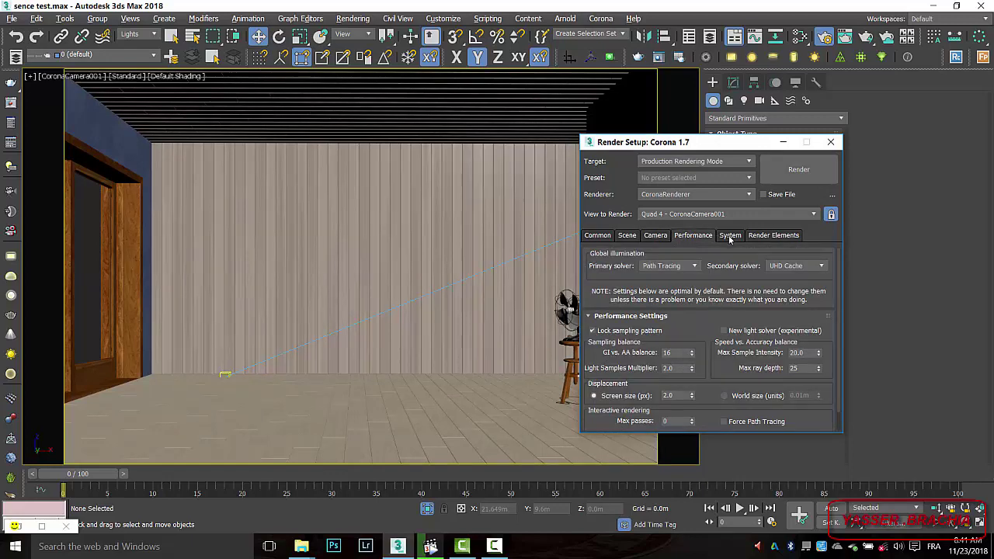
click(730, 237)
click(778, 237)
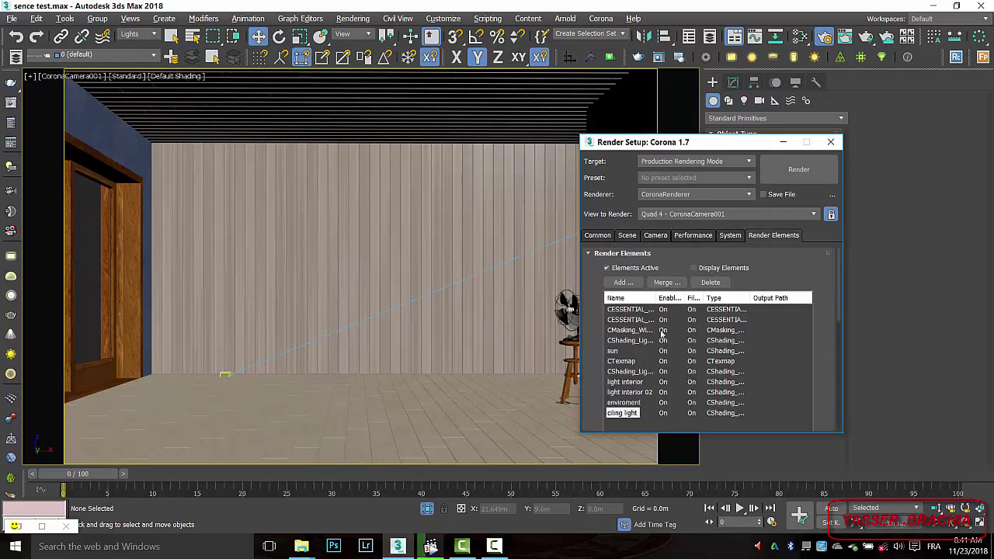
drag(626, 428, 618, 309)
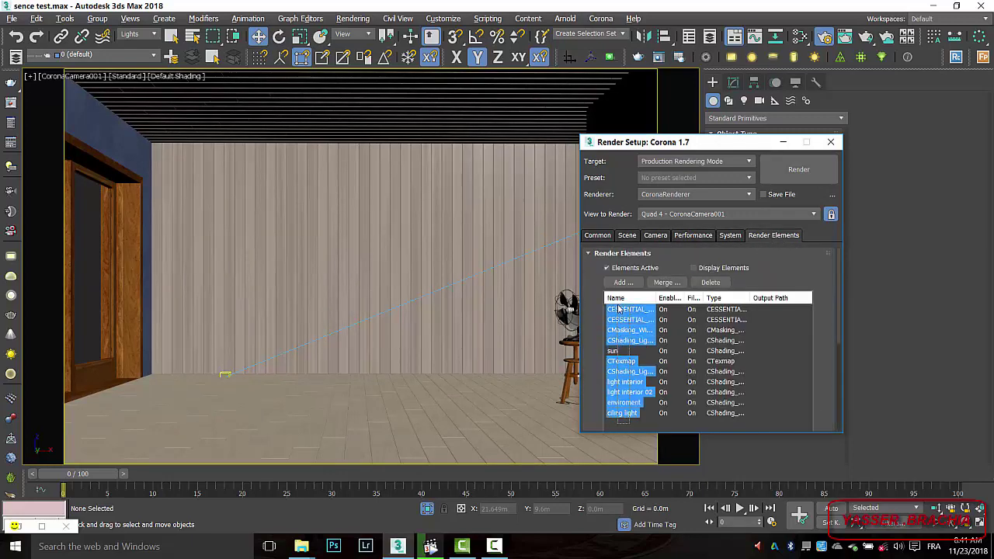
click(711, 282)
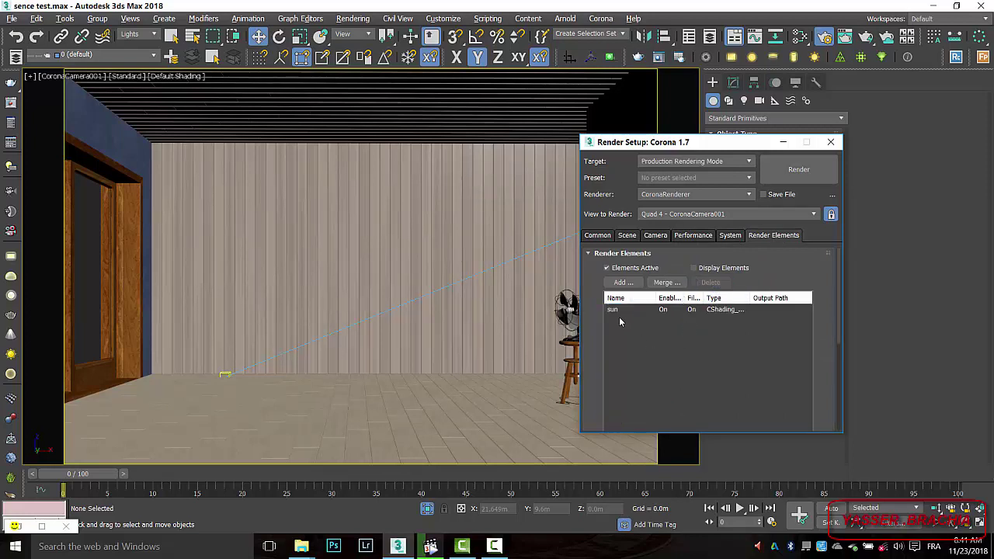
click(617, 311)
click(708, 282)
Step: Add the CShading_LightMix and CShading_LightSelect render elements
click(623, 282)
scroll(655, 339, down, 2)
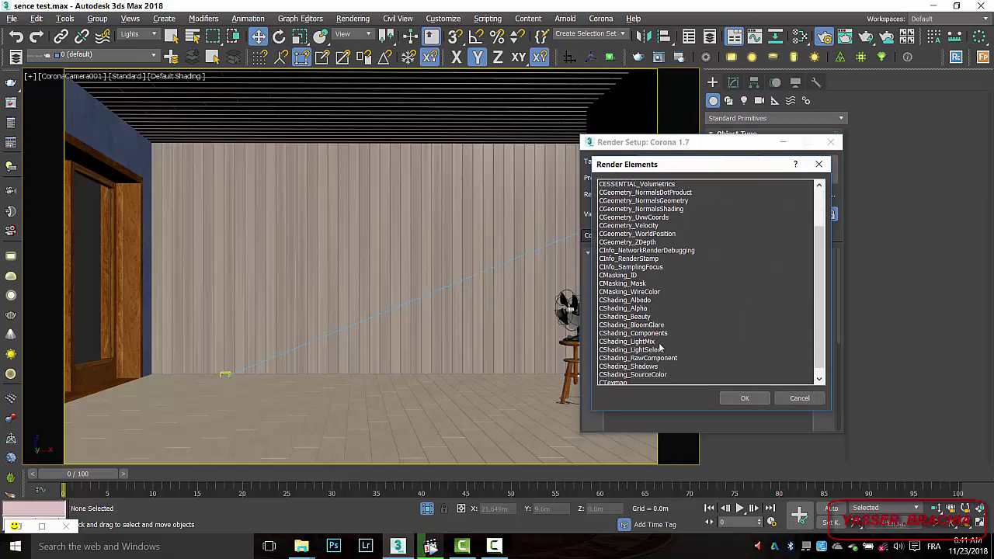
click(653, 342)
ctrl+click(655, 351)
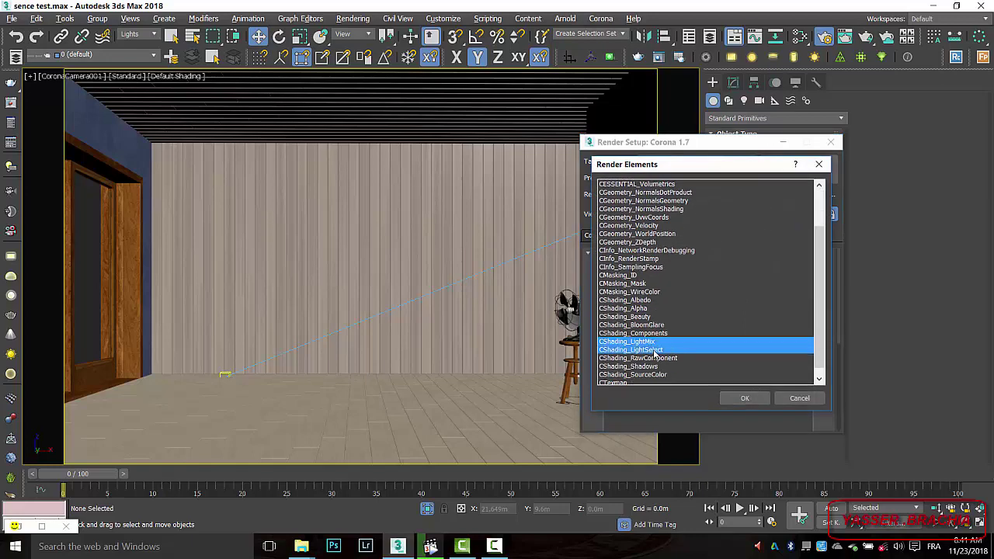
click(745, 399)
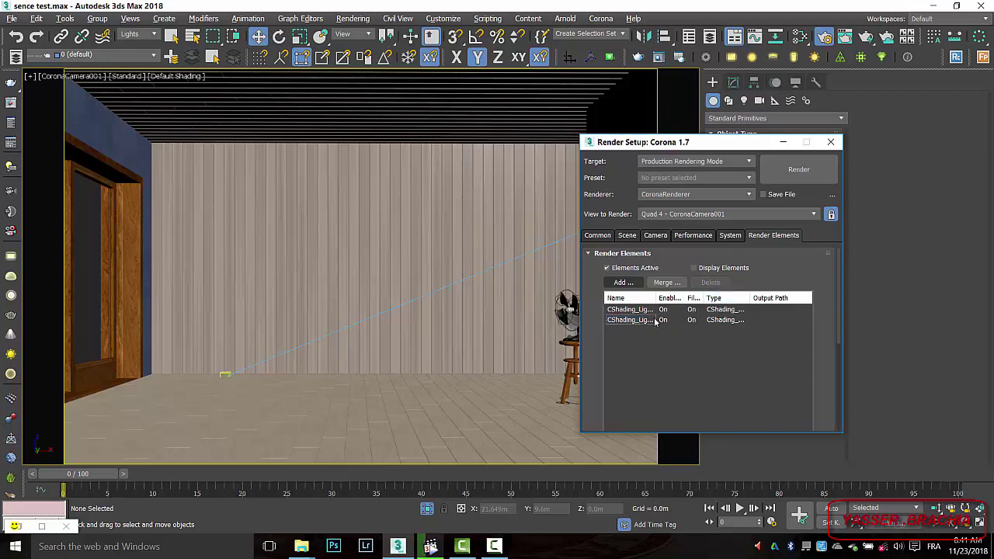
Step: Rename the new CShading_LightSelect render element to "light sun"
click(630, 319)
drag(838, 307, 832, 376)
drag(713, 300, 510, 305)
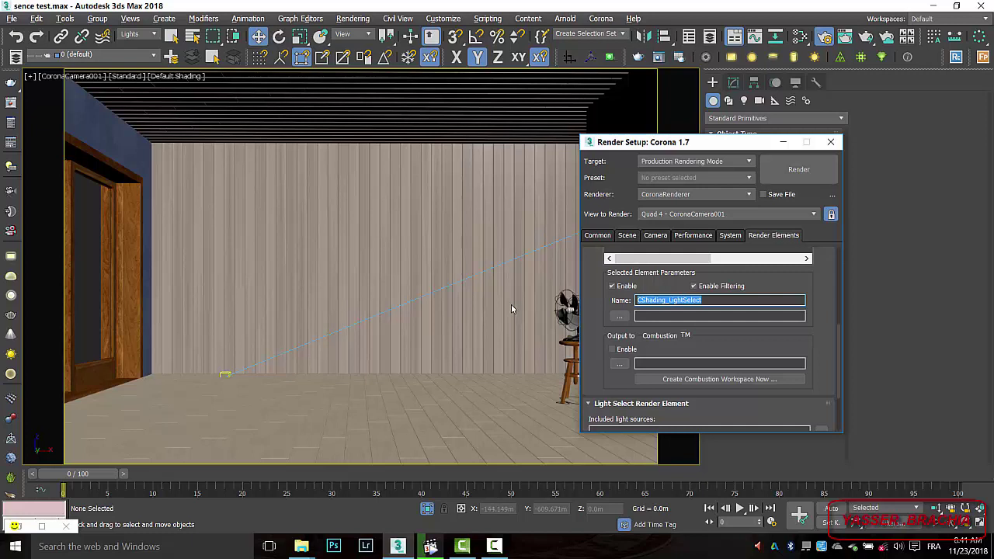
text(ligh)
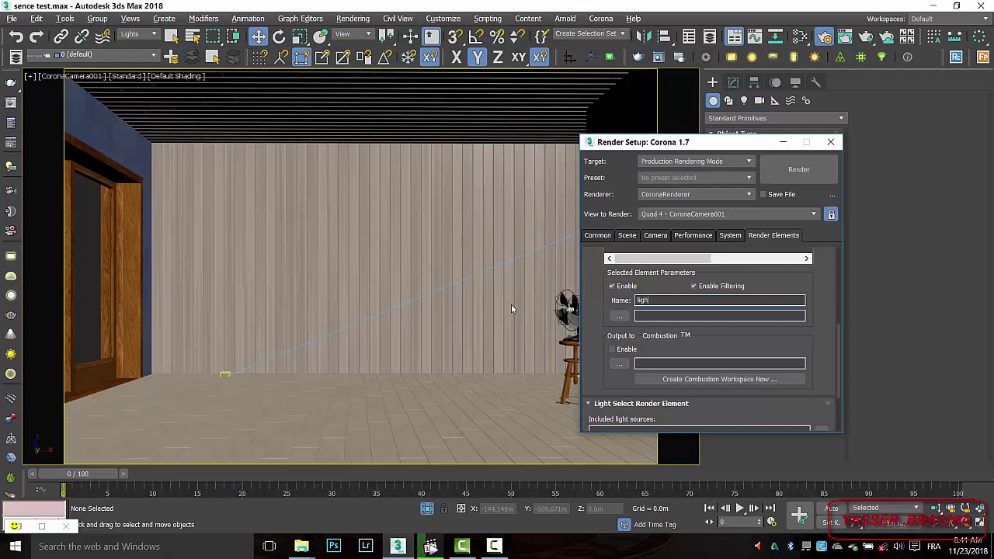
text(t sun)
click(930, 281)
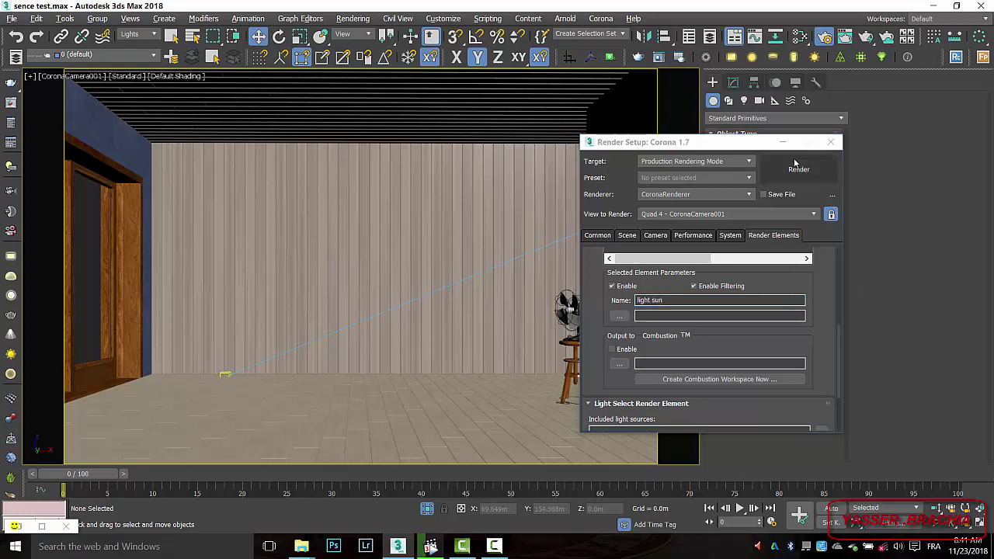
Step: Select the Corona sun in the Top view and add it to the light sun element's included light sources
click(782, 143)
key(t)
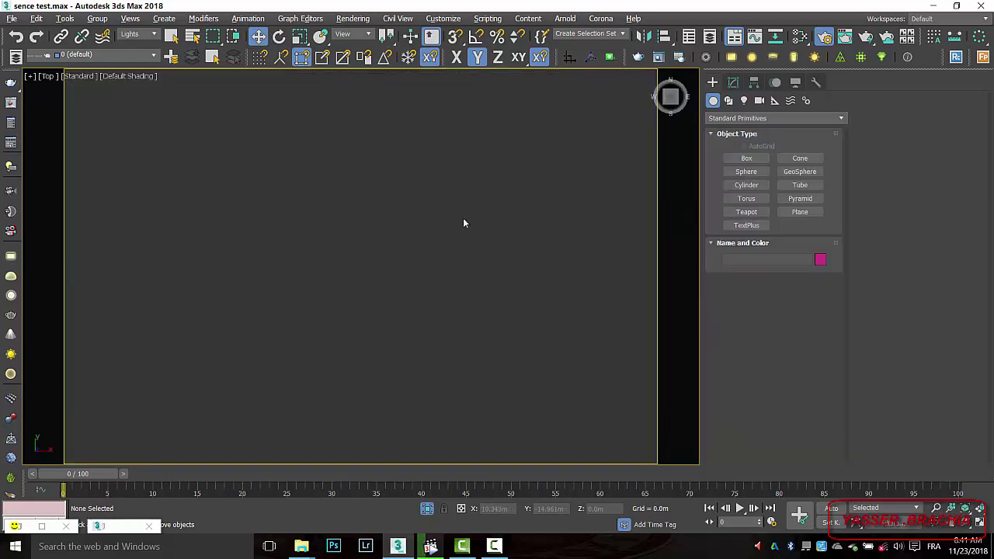
click(433, 267)
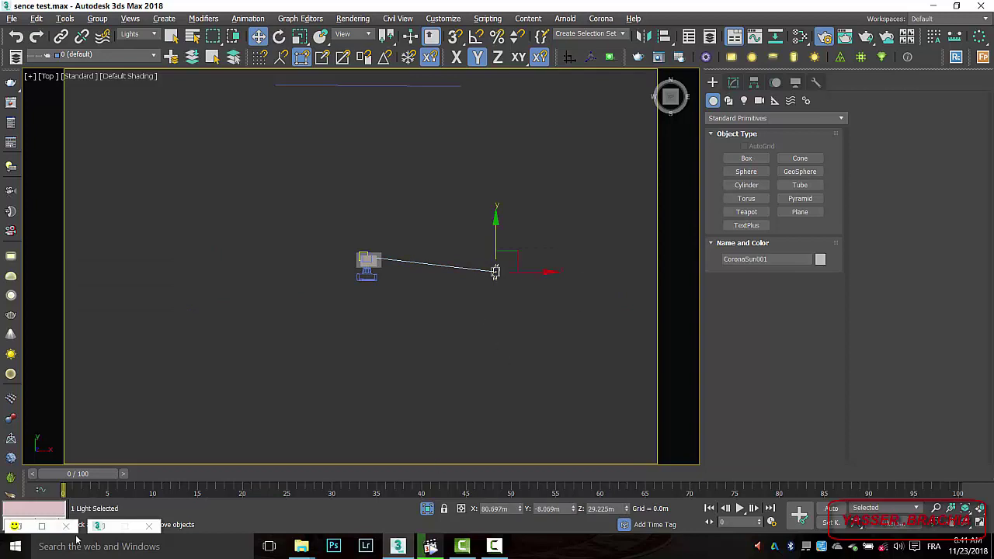
click(125, 526)
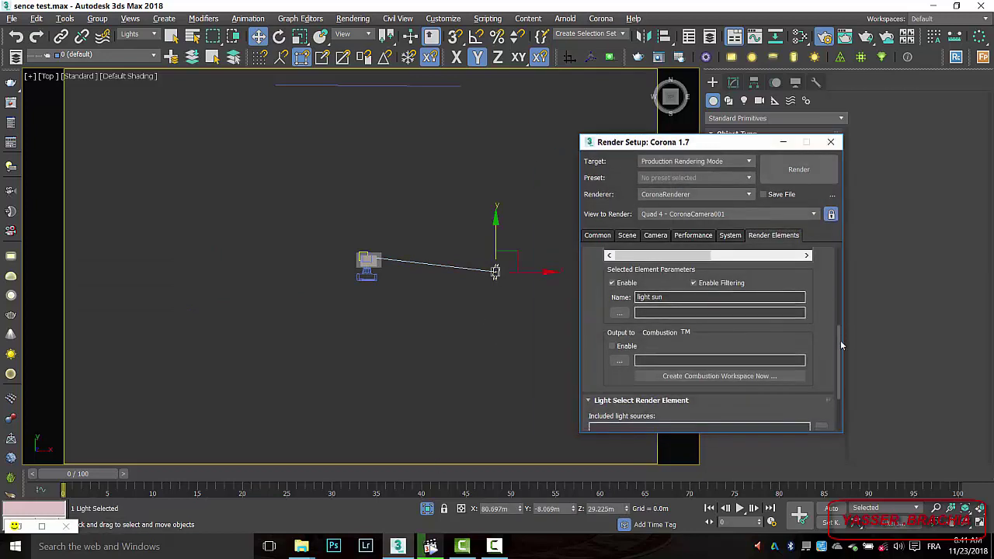
drag(840, 340, 842, 401)
click(820, 344)
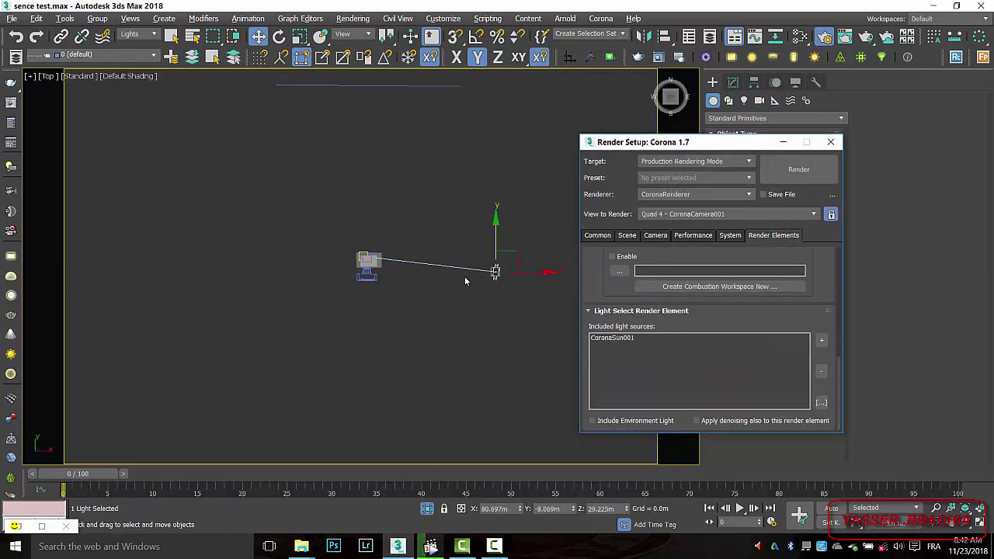
Step: Apply denoising also to the light sun render element and deselect the sun in the scene
scroll(497, 275, up, 5)
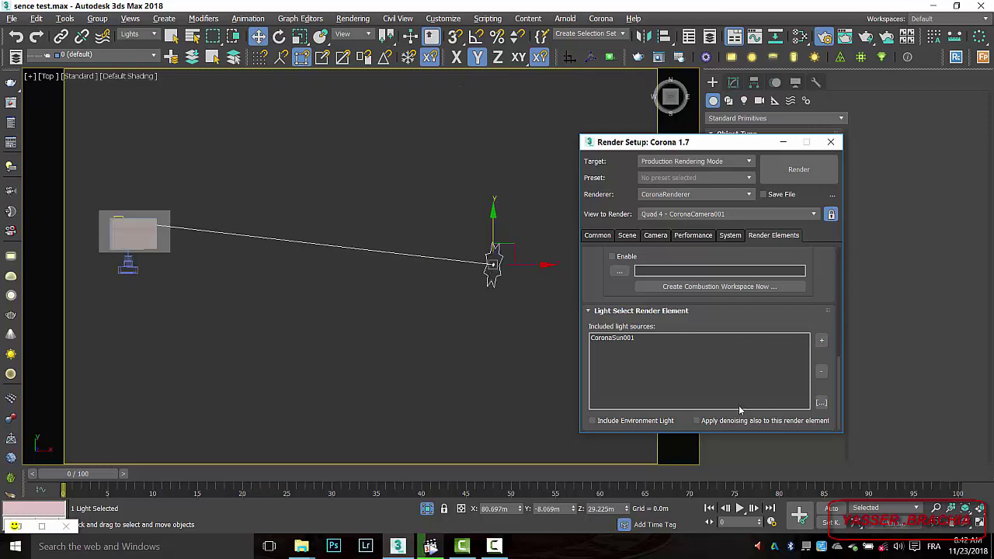
click(720, 421)
click(476, 376)
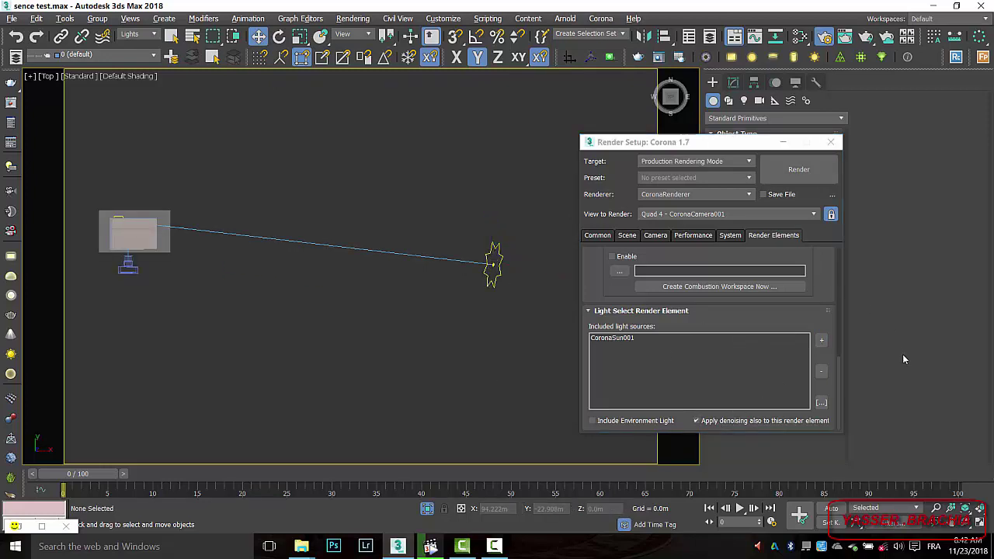
Step: Add another CShading_LightSelect render element for the environment light
drag(838, 375, 836, 253)
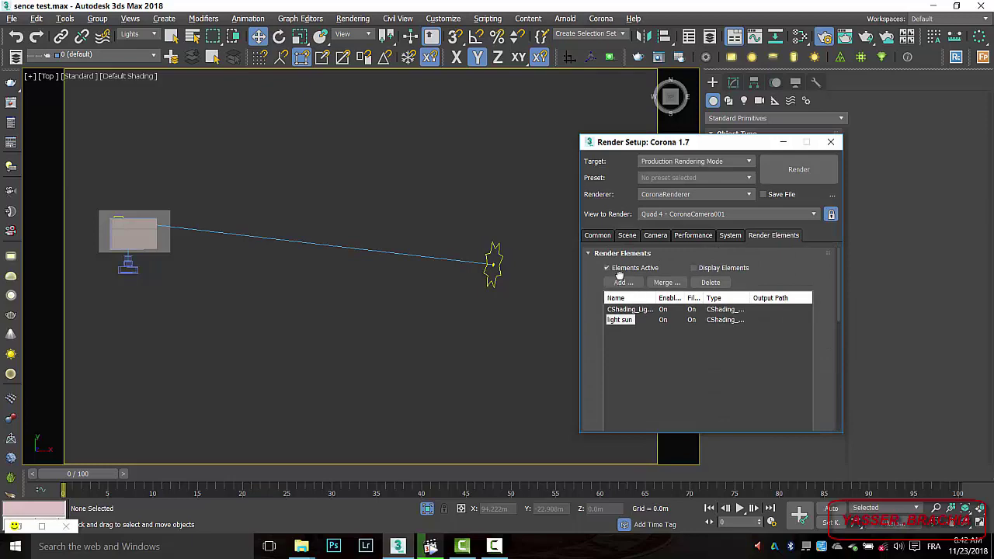
click(622, 281)
scroll(655, 362, down, 6)
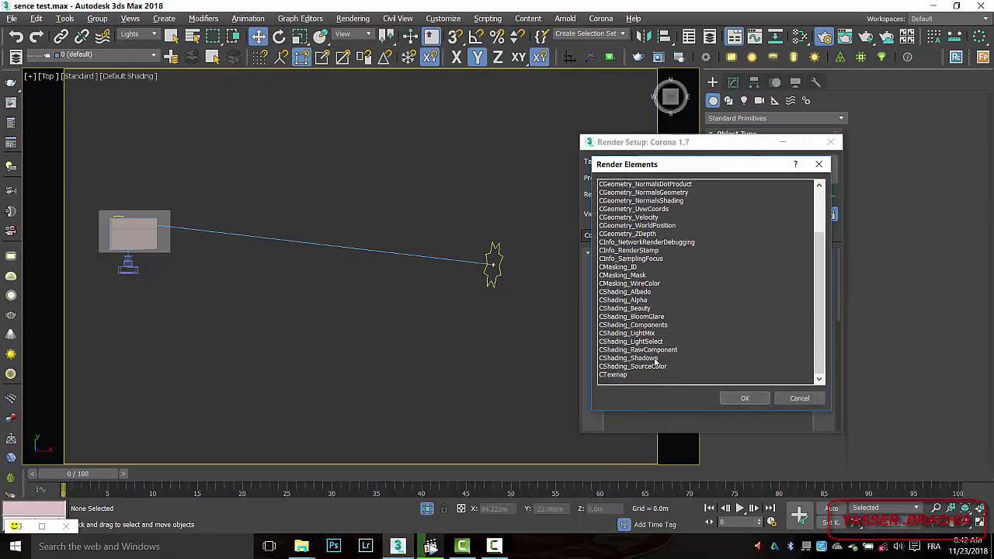
click(652, 343)
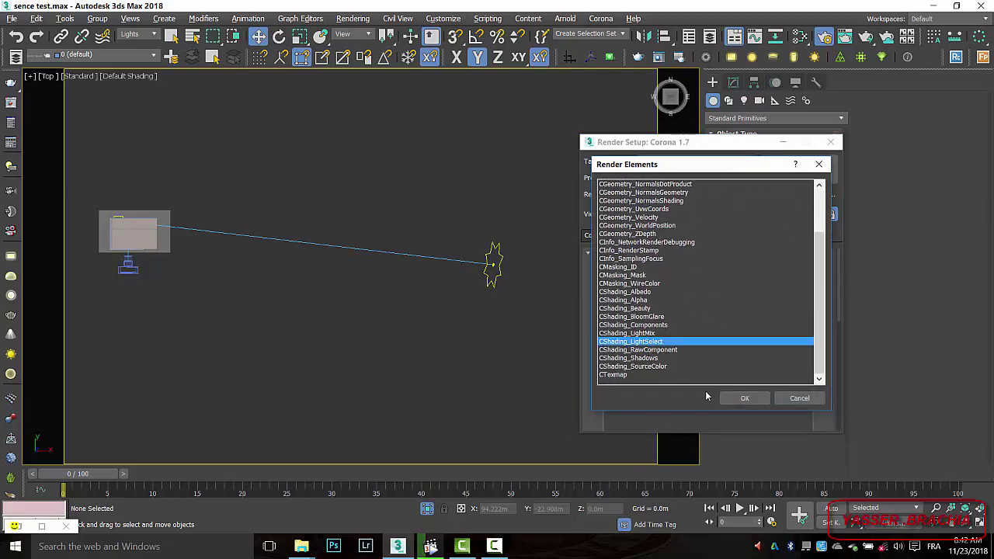
click(745, 398)
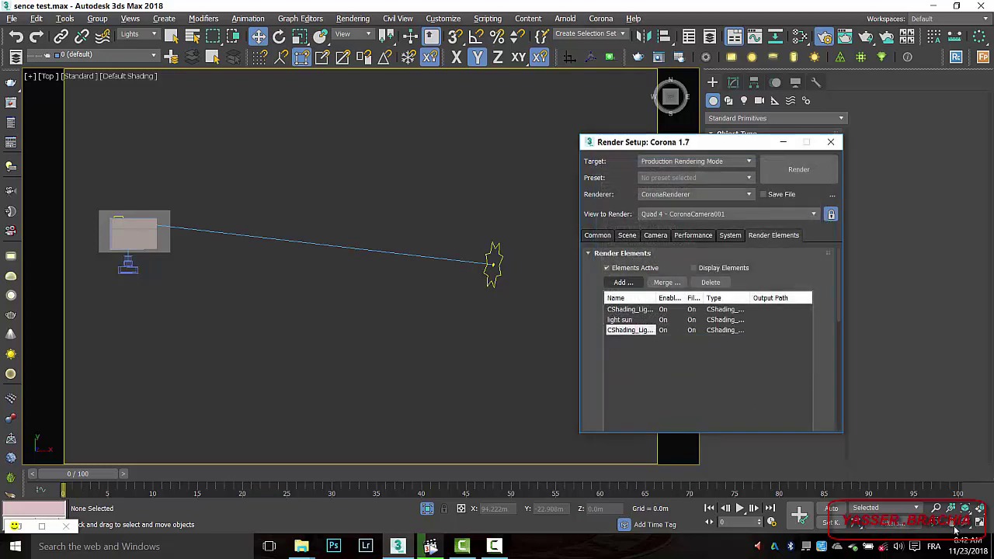
Step: Rename the new CShading_LightSelect render element to "enviroment"
click(352, 19)
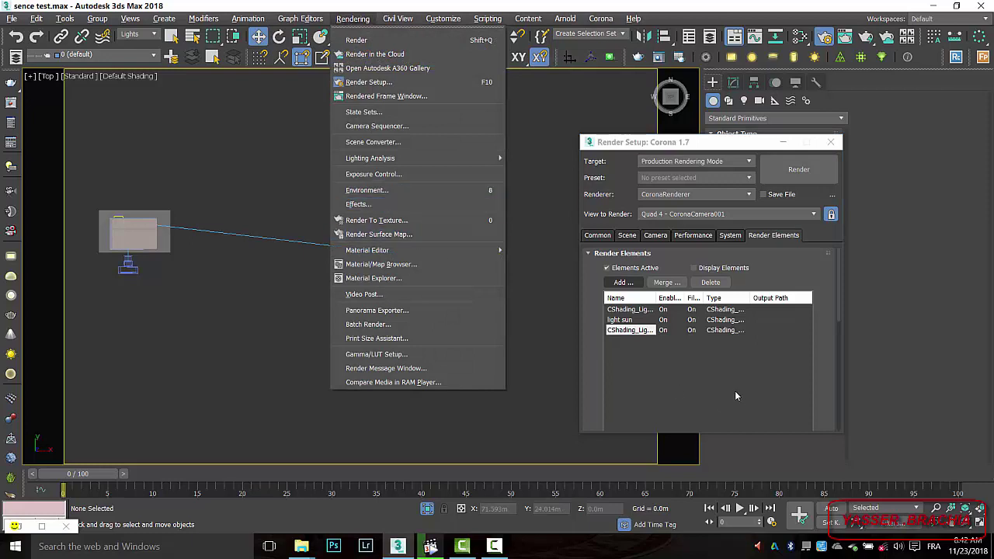
click(668, 371)
drag(835, 285, 831, 377)
double_click(710, 258)
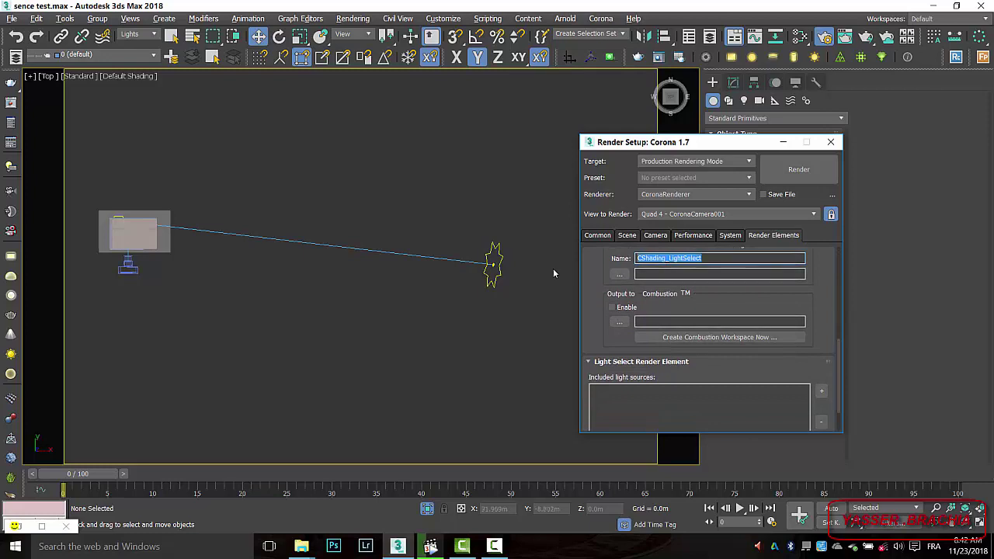
key(BackSpace)
text(envirom)
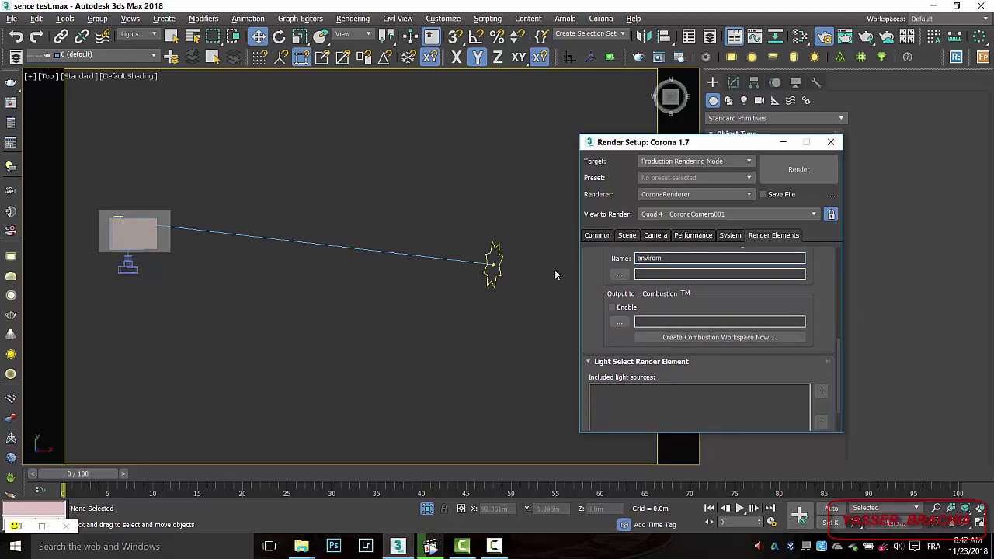
text(ent)
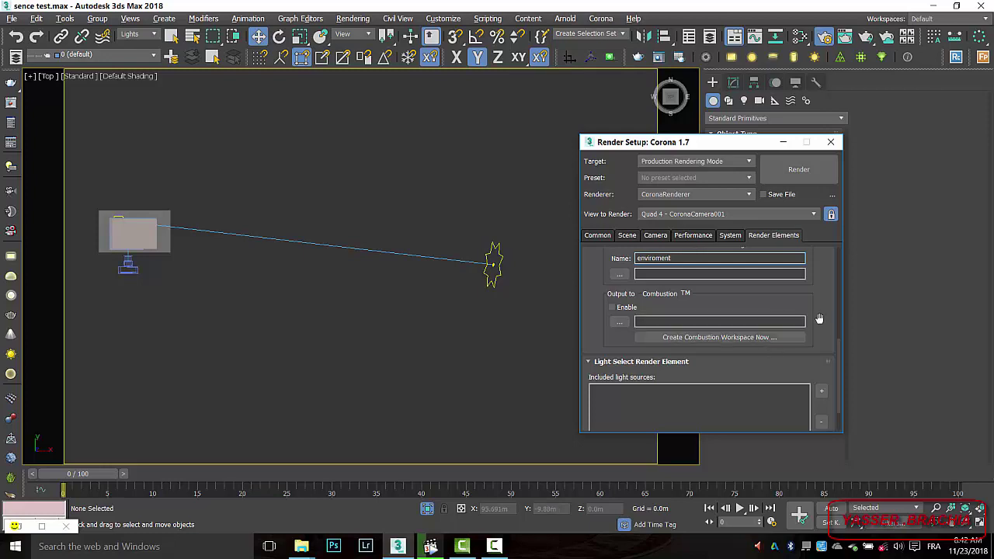
Step: Apply denoising also to the enviroment render element and close the render setup
click(920, 332)
drag(840, 359, 844, 402)
click(708, 421)
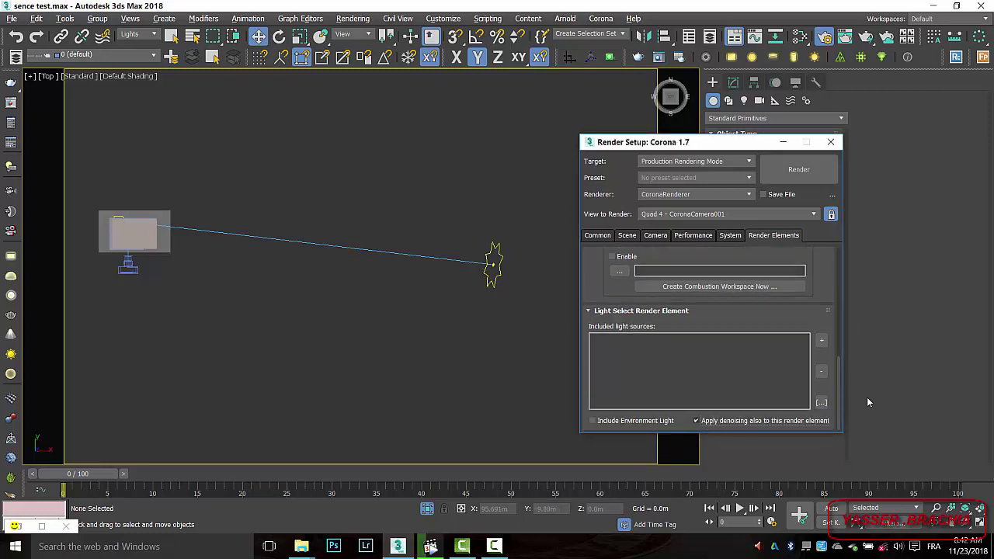
key(F10)
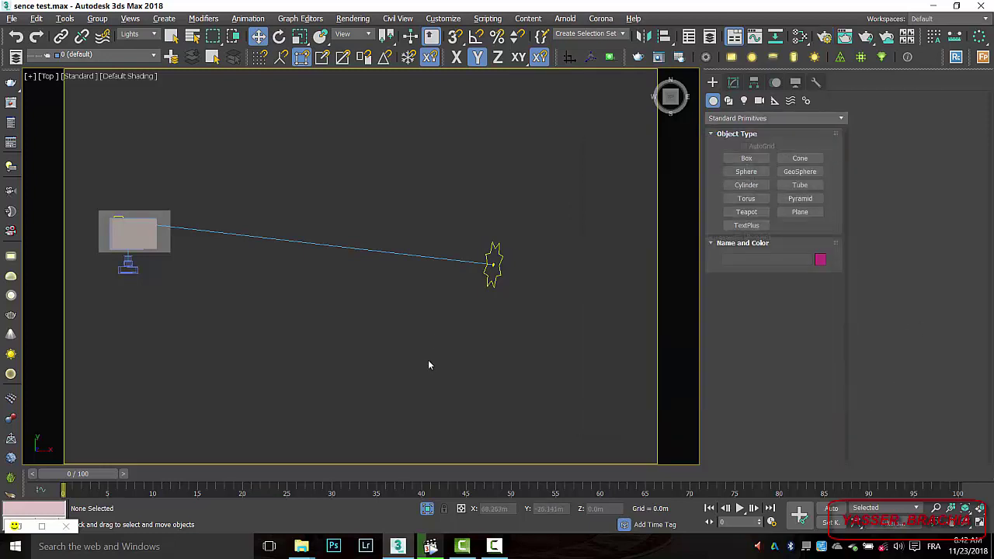
Step: Switch the viewport to CoronaCamera001 and try to render it from the Corona frame buffer
key(c)
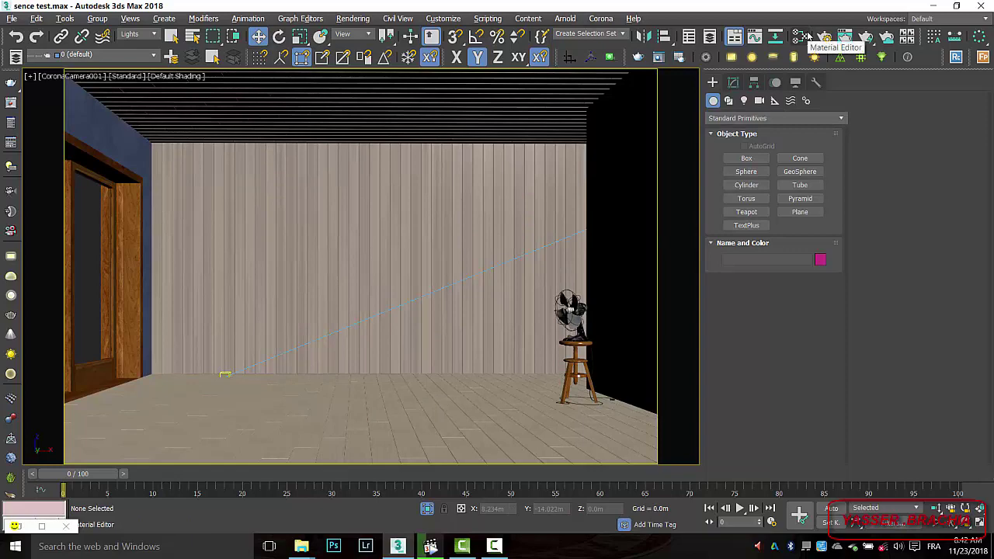
click(22, 528)
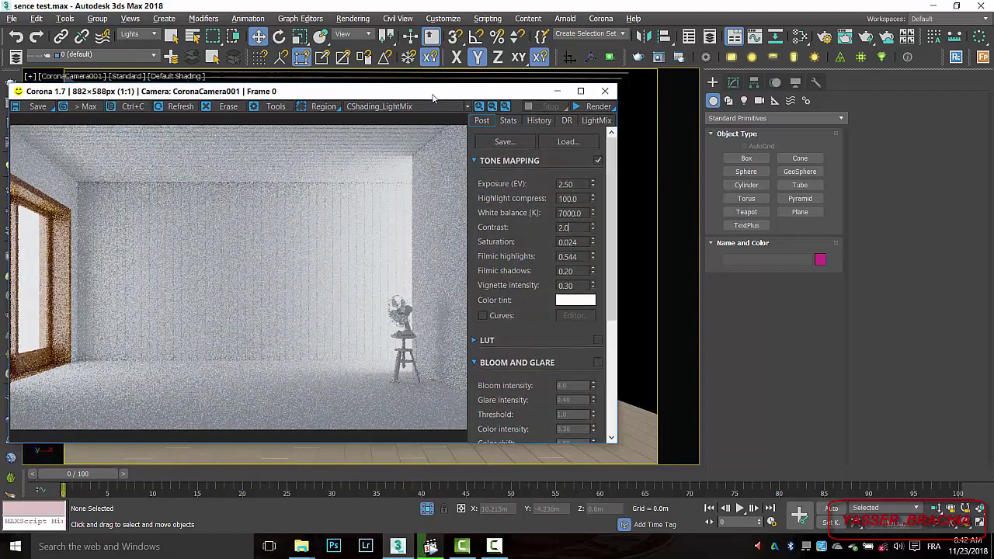
drag(451, 92, 567, 58)
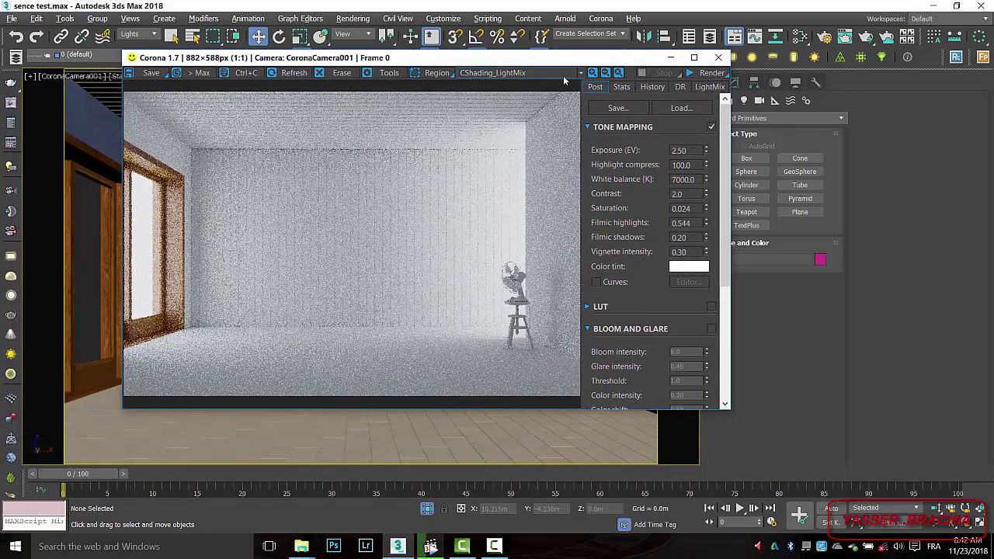
click(711, 73)
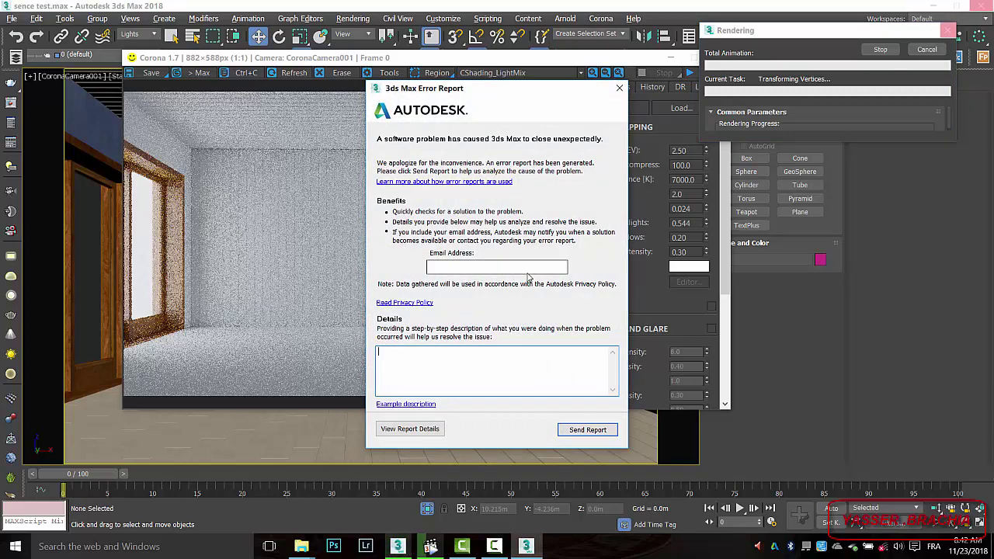
Step: Return to the AutoBackup01 scene in 3ds Max and minimize the Slate Material Editor
click(494, 546)
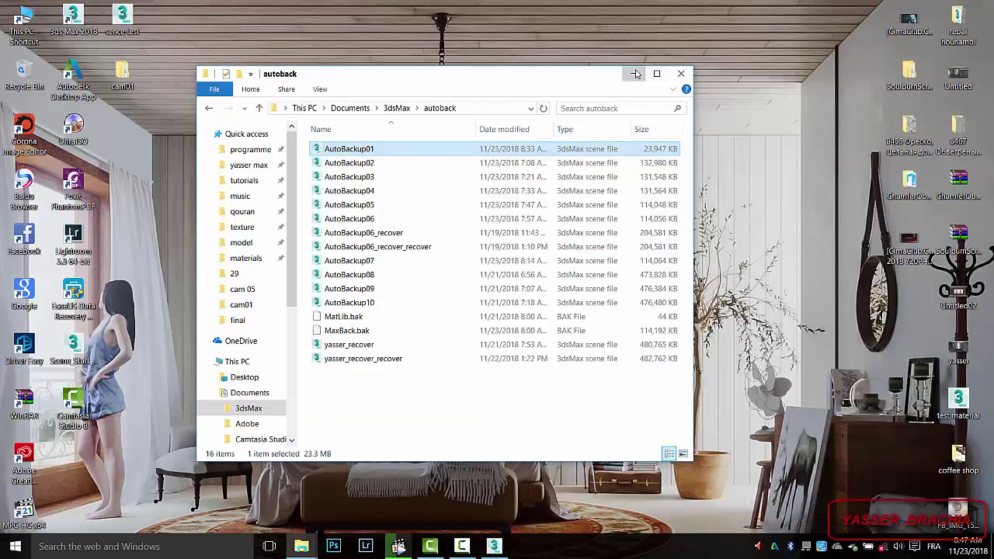
click(636, 71)
click(494, 546)
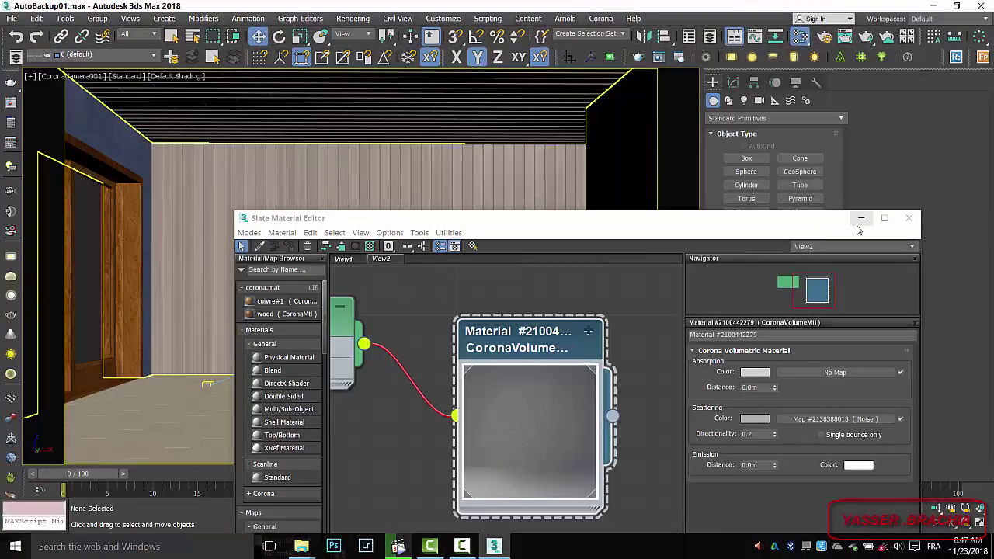
click(860, 220)
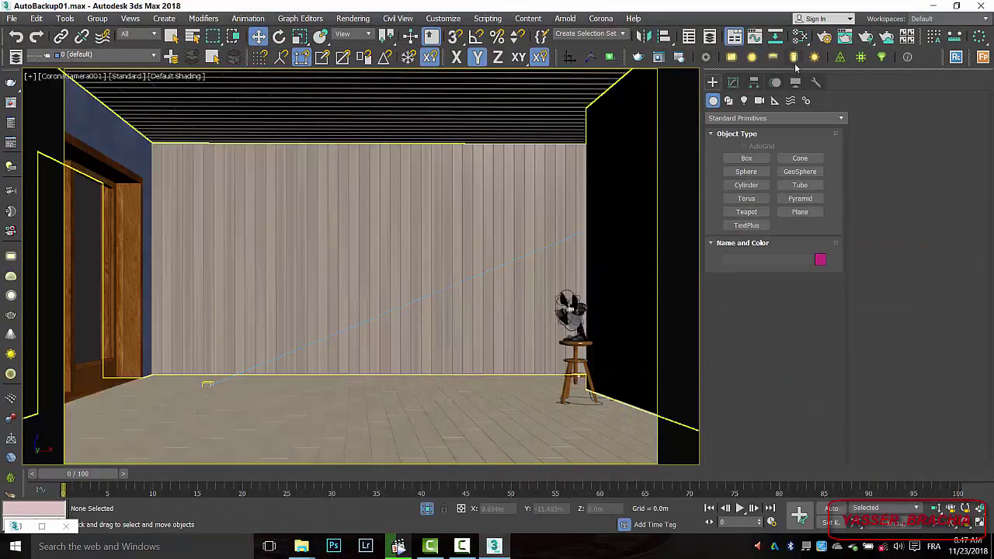
Step: Start rendering the camera view from the Corona frame buffer and dismiss the missing texture map errors
click(658, 57)
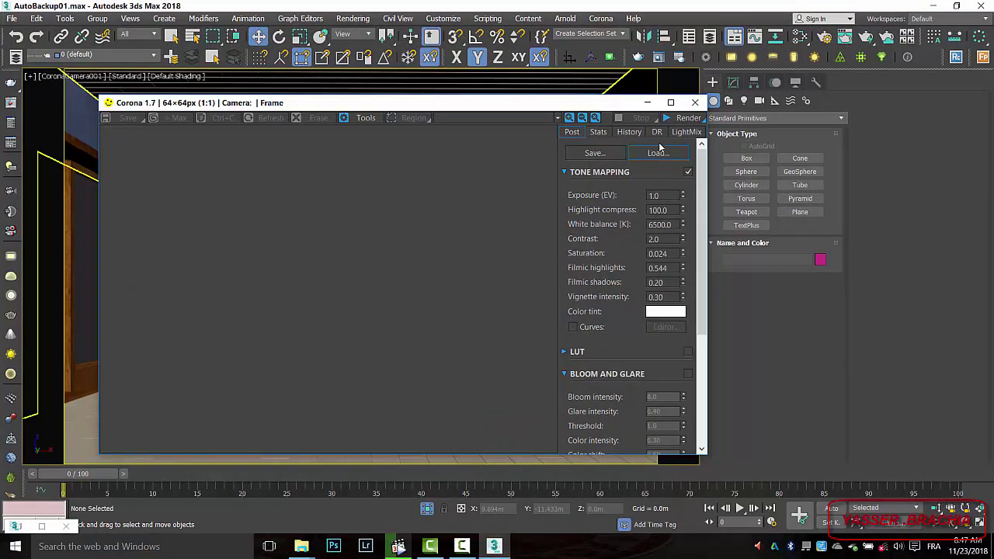
drag(547, 106, 677, 94)
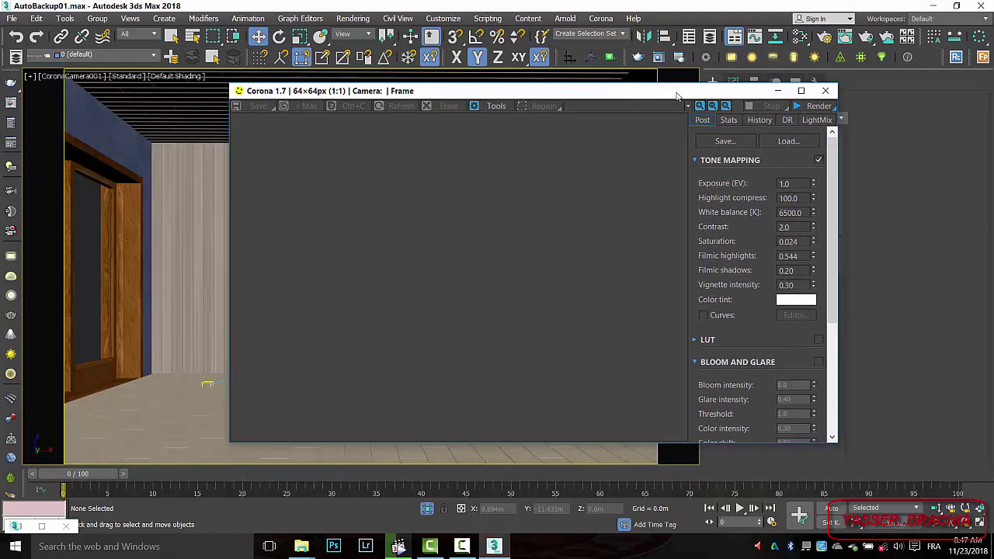
click(816, 106)
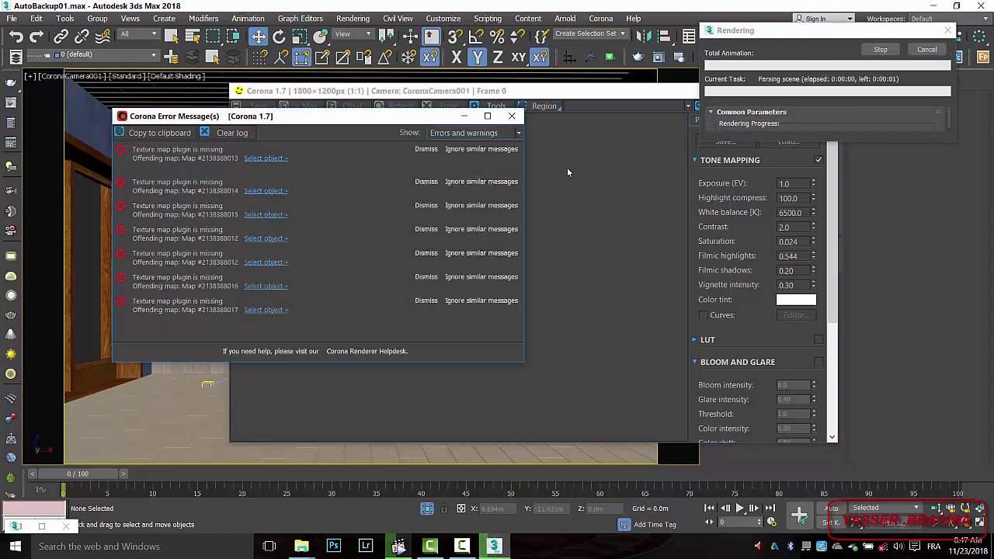
click(463, 143)
click(511, 116)
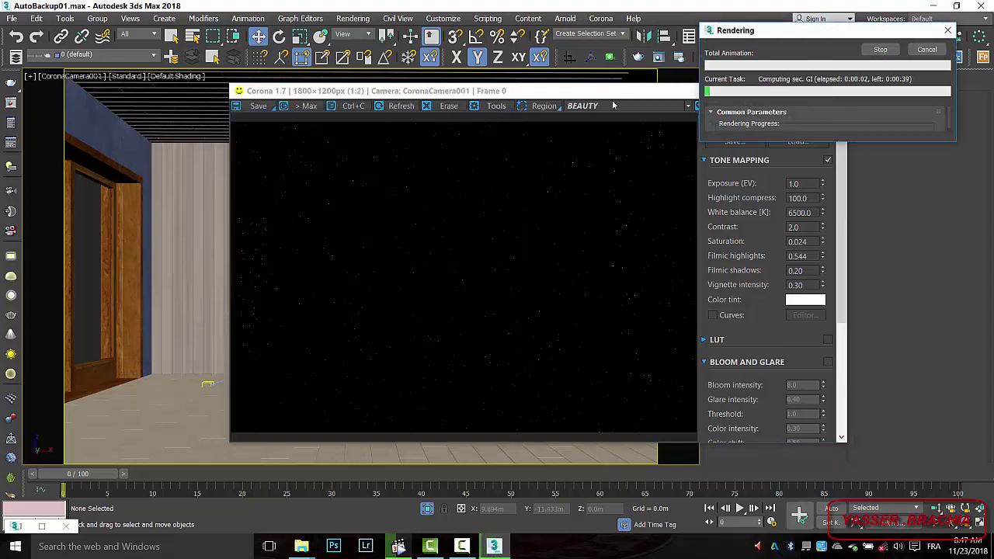
Step: Enlarge the Corona frame buffer window to nearly fill the screen and check the render at closer zoom
drag(635, 97, 530, 19)
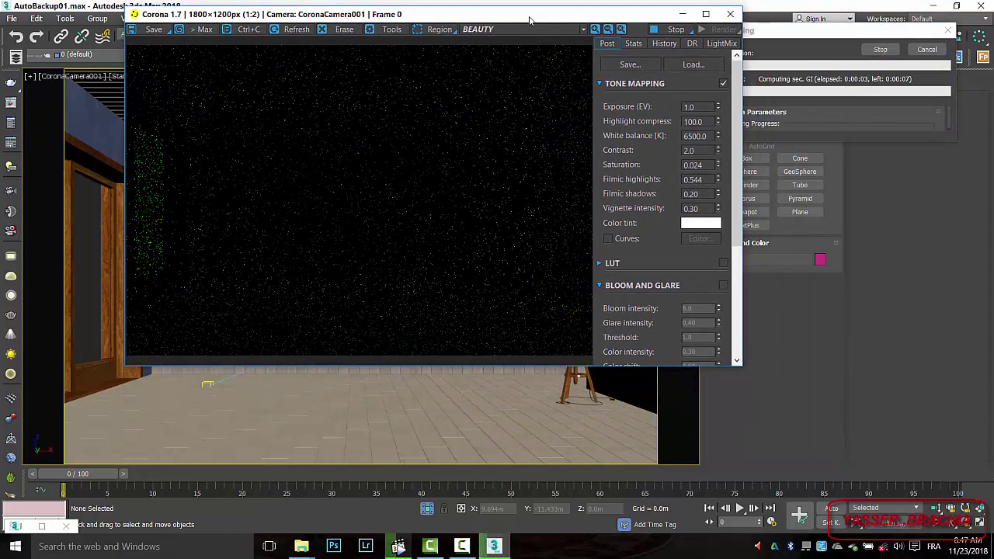
click(421, 413)
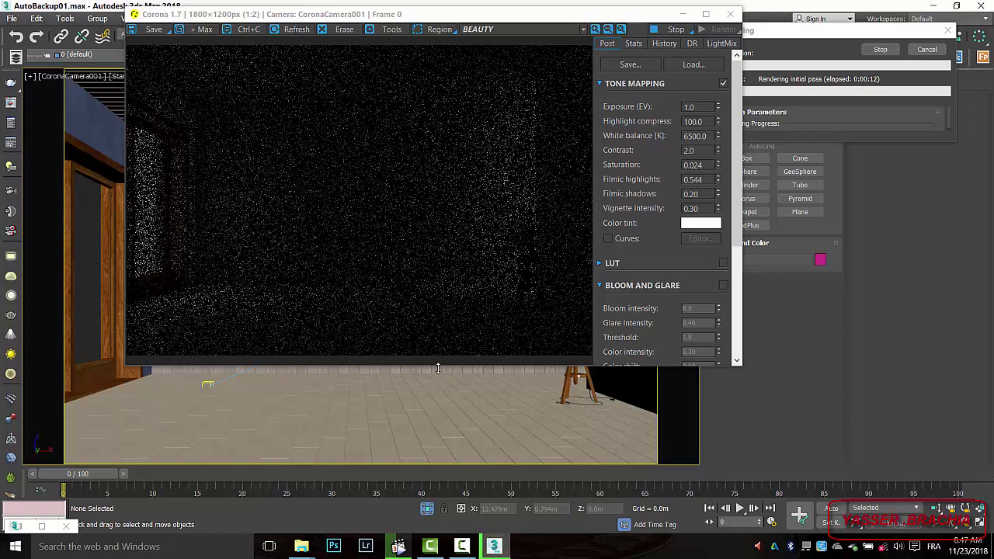
drag(437, 367, 438, 530)
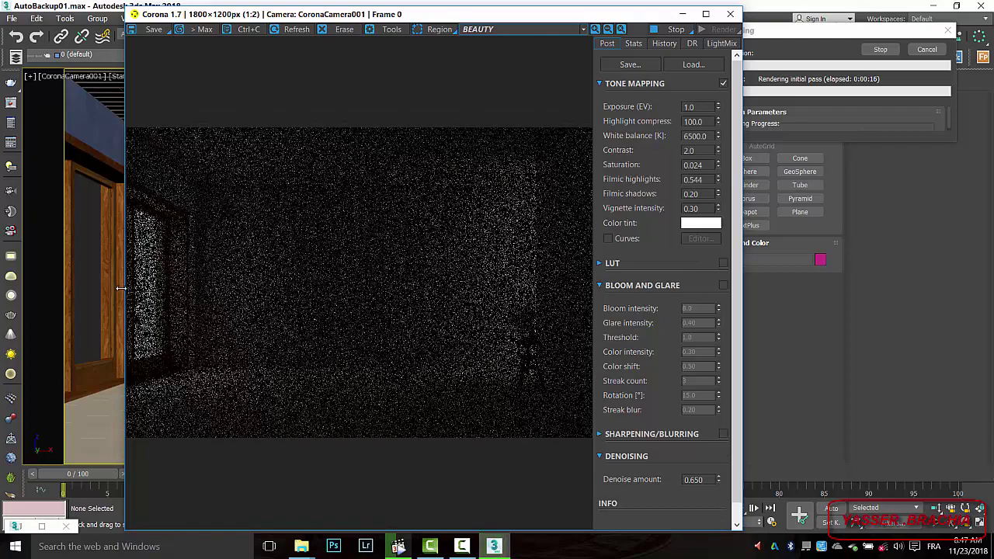
drag(125, 291, 51, 293)
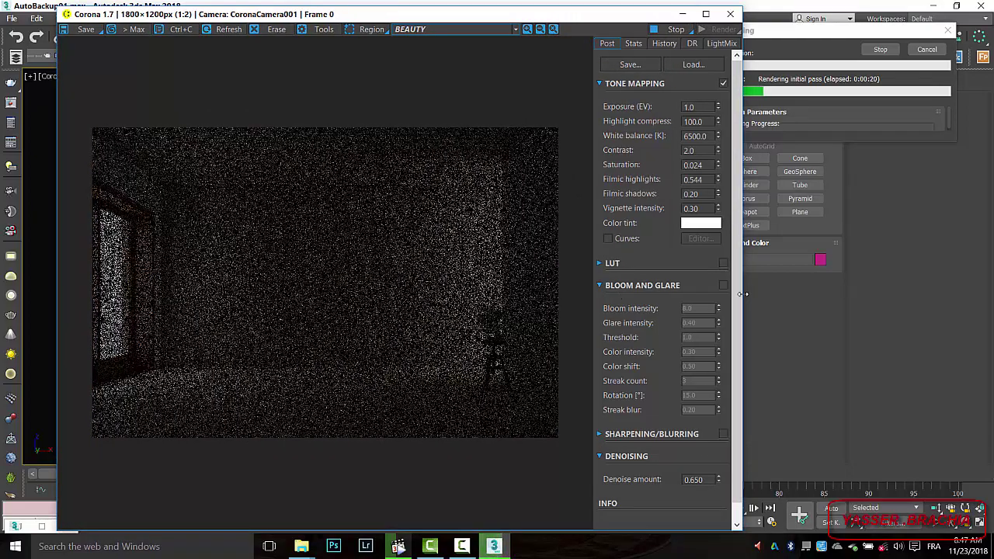
drag(743, 293, 897, 297)
scroll(403, 288, up, 1)
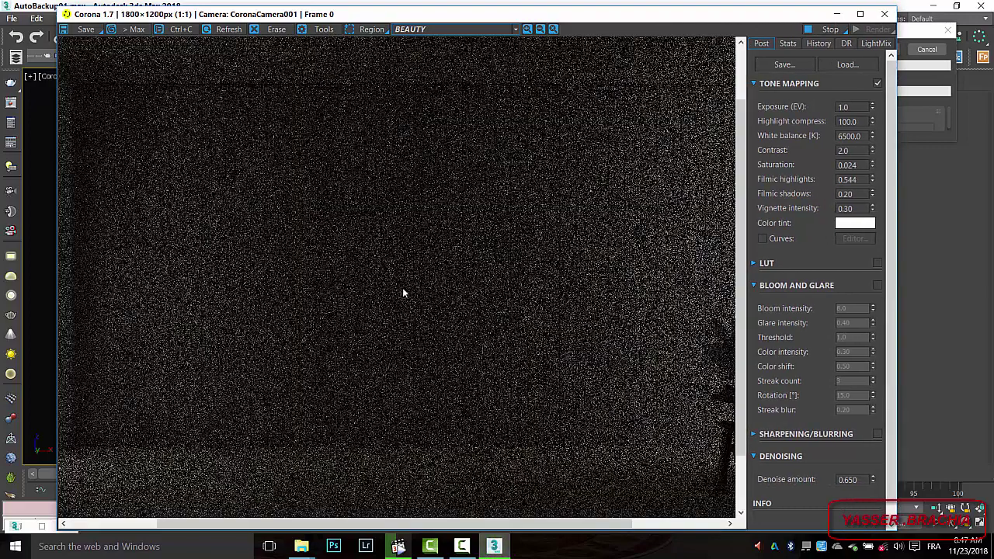
scroll(400, 285, down, 1)
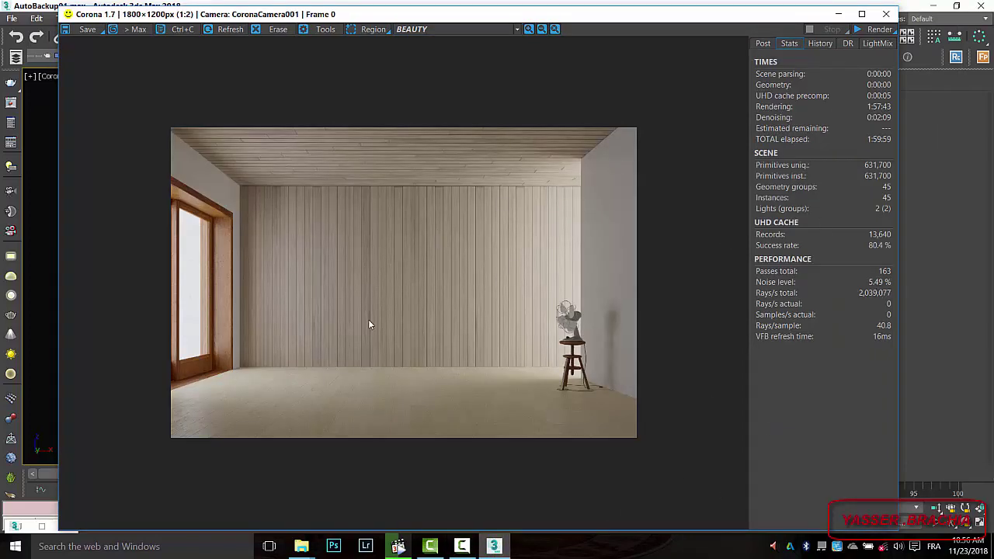
Step: Display the sun render element in the frame buffer and show the tone mapping settings
click(447, 30)
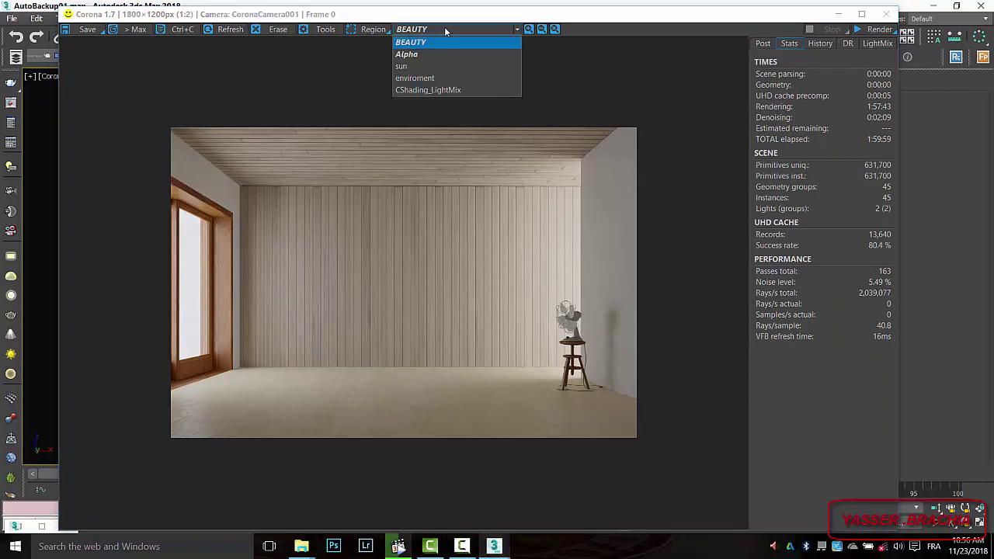
click(416, 67)
click(761, 43)
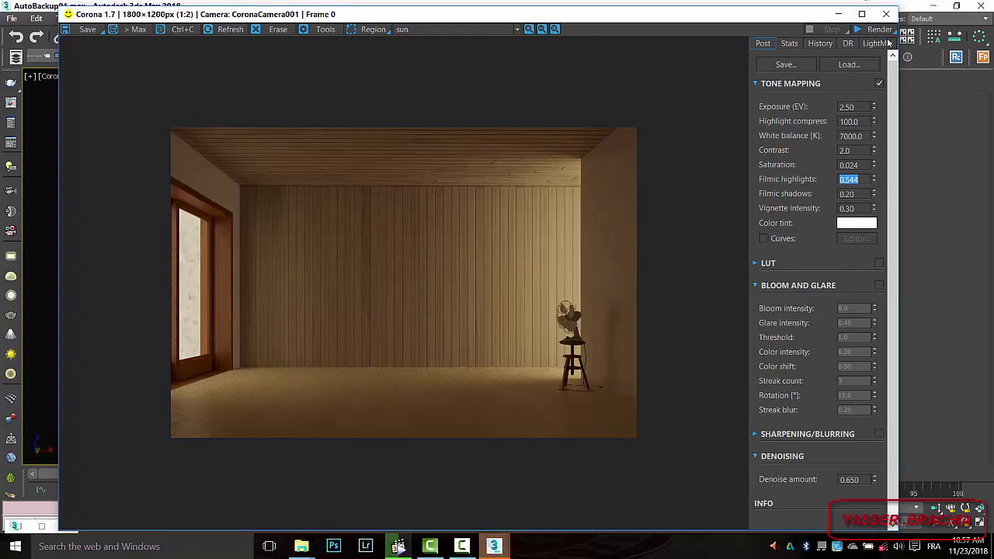
Step: Open the LightMix controls and switch off the enviroment and Rest (unassigned) lights to isolate the sun
click(883, 44)
scroll(512, 237, up, 1)
middle_drag(509, 243, 496, 259)
scroll(556, 204, down, 1)
click(761, 76)
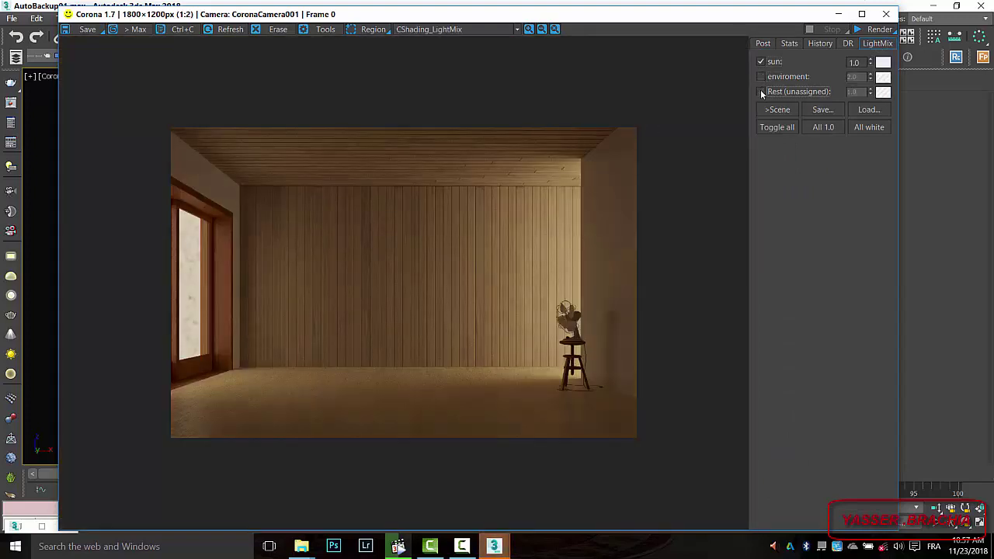
click(761, 92)
Step: Adjust the sun's LightMix color to a pale bluish tint and set its intensity to 0.5
click(883, 62)
drag(396, 169, 404, 168)
click(385, 238)
text(0.5)
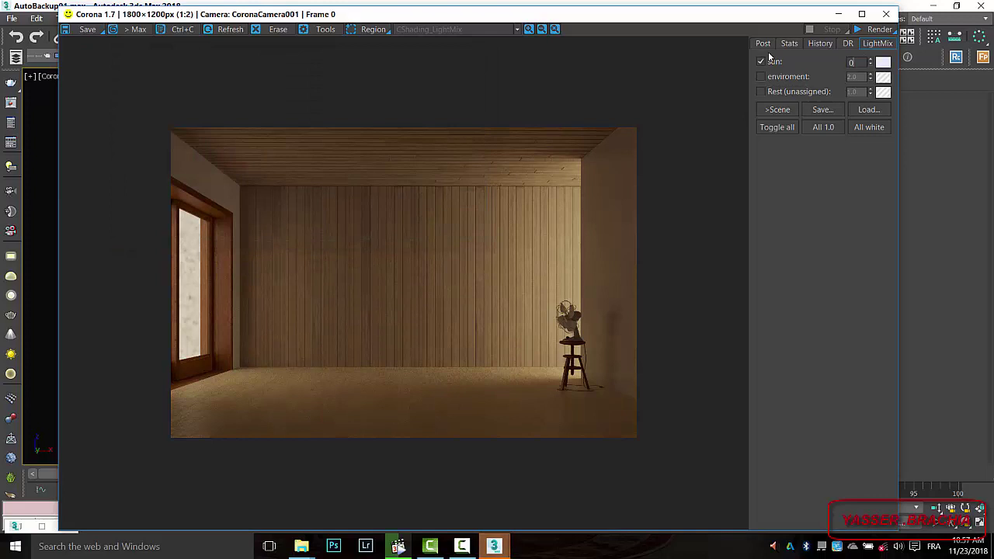
Step: Switch the enviroment light back on in the LightMix and set its intensity to 1.8
click(786, 76)
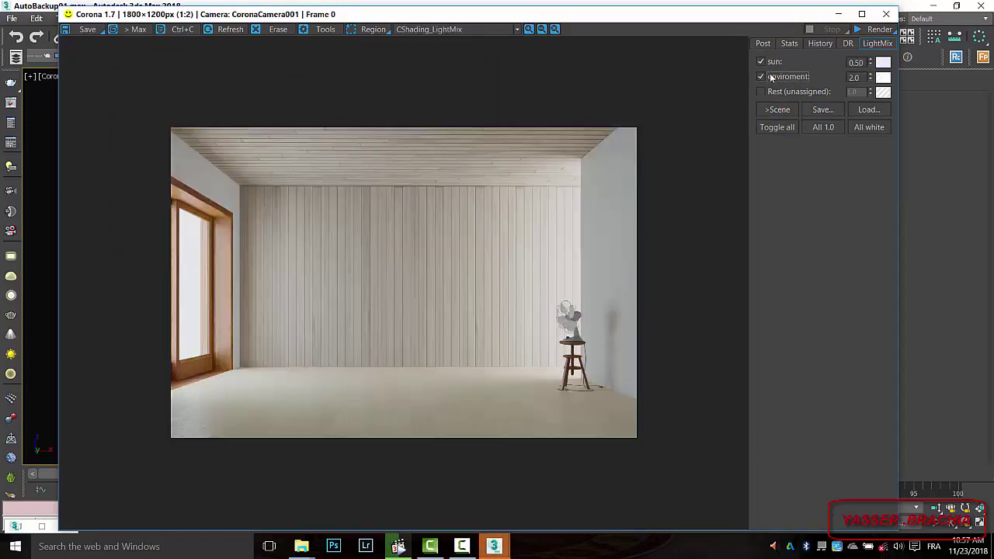
drag(862, 80, 812, 81)
text(1.8)
Step: Switch on the Rest (unassigned) lights in the LightMix and set their intensity to 2
click(790, 94)
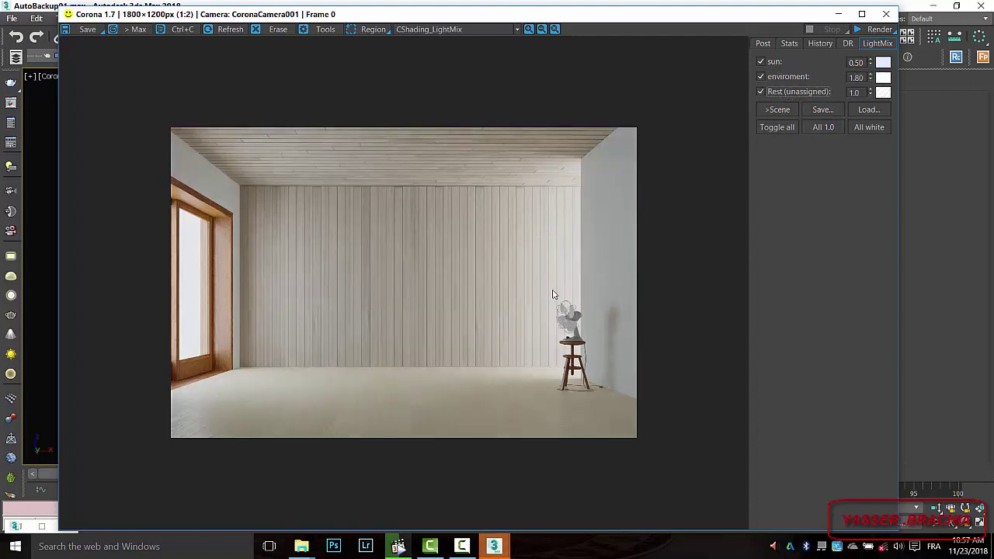
double_click(859, 91)
text(2)
click(864, 77)
scroll(579, 229, up, 1)
Step: Set the LightMix intensity of the Rest (unassigned) lights to 0.5
key(Tab)
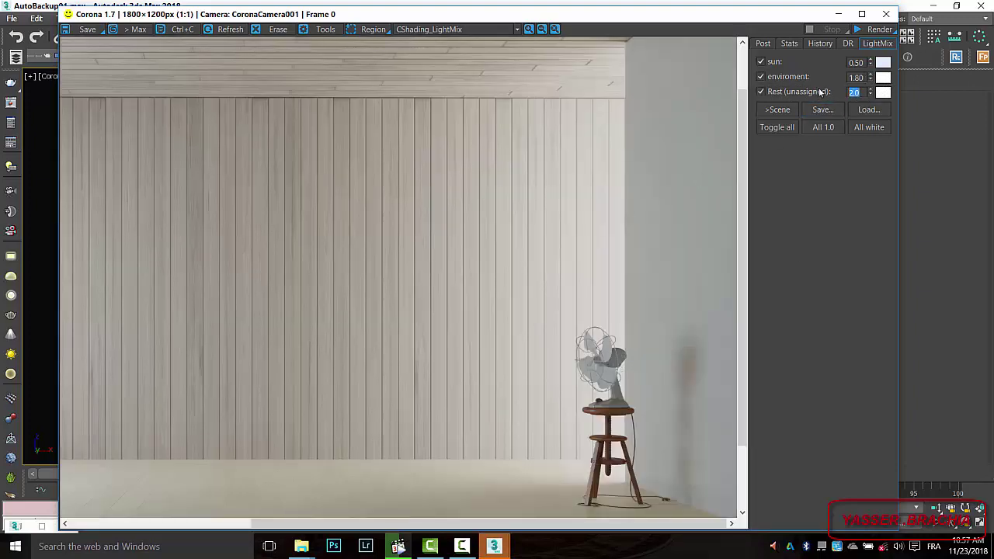
text(0)
scroll(540, 250, down, 1)
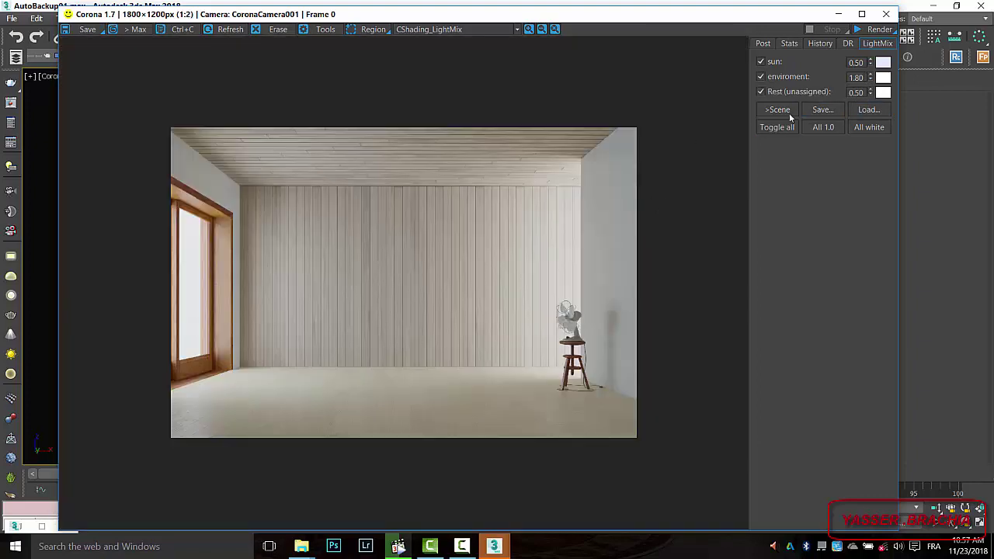
Step: Set the LightMix intensity of the enviroment light to 1.6
double_click(855, 77)
text(1.6)
key(Return)
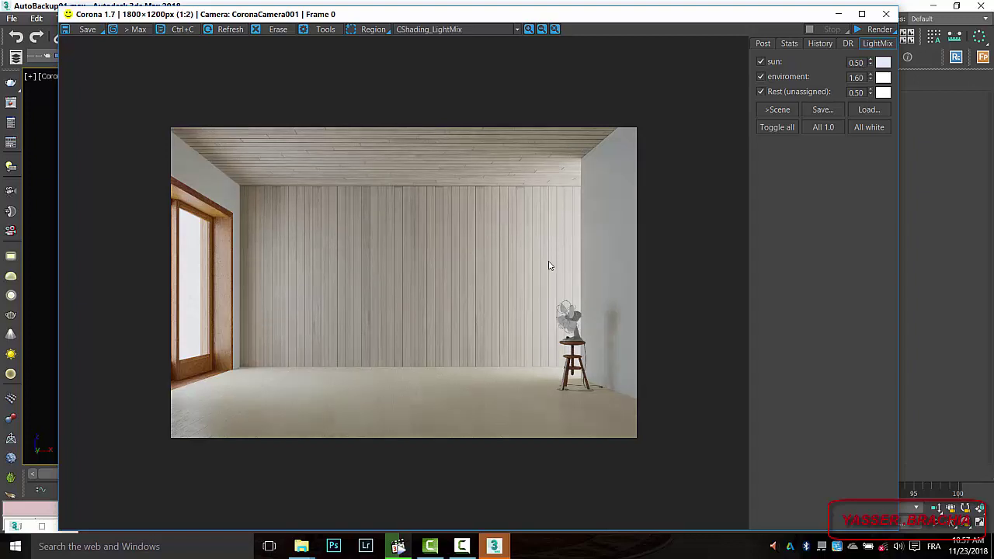
Step: Enable bloom and glare in the render's post-processing, with bloom intensity 6 and glare intensity 0.6, and inspect the render up close
click(763, 43)
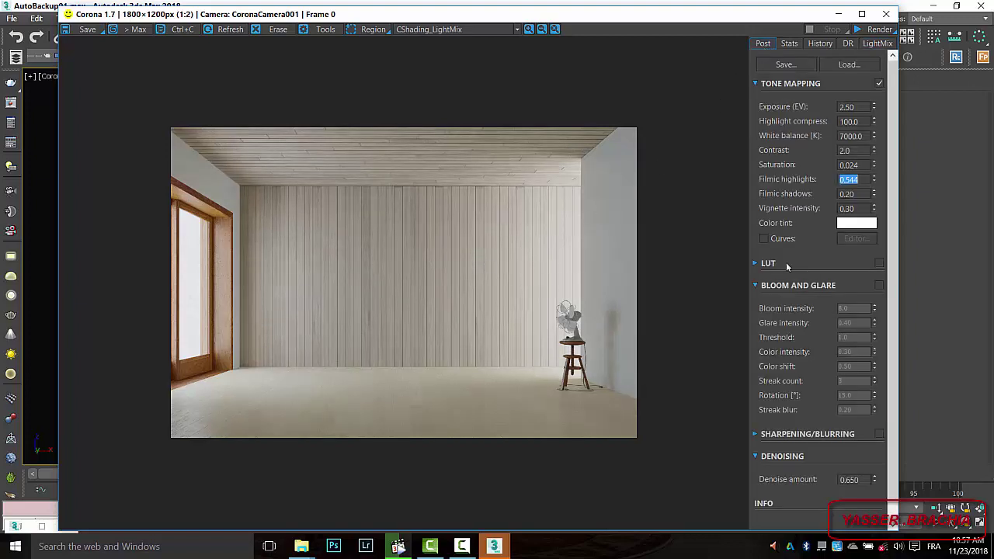
click(879, 286)
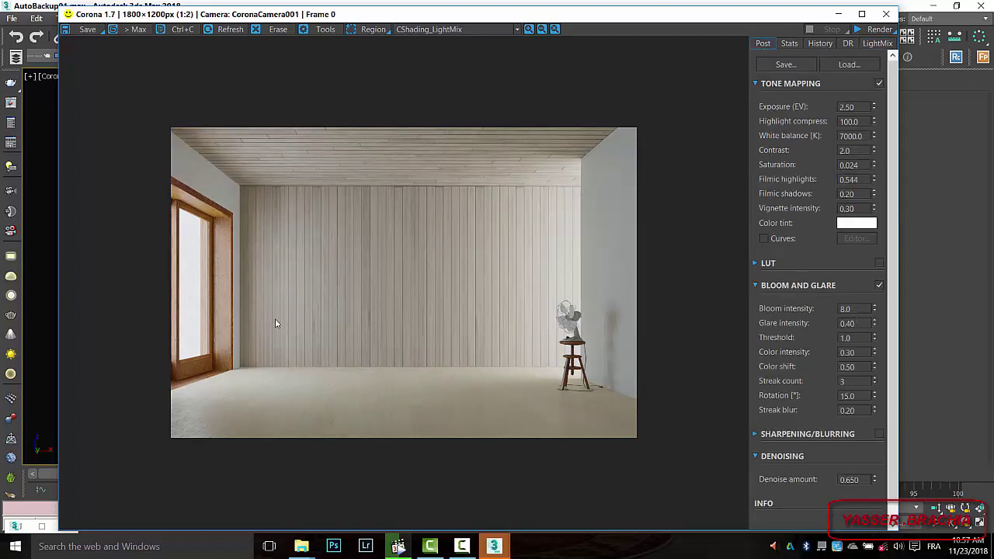
double_click(846, 309)
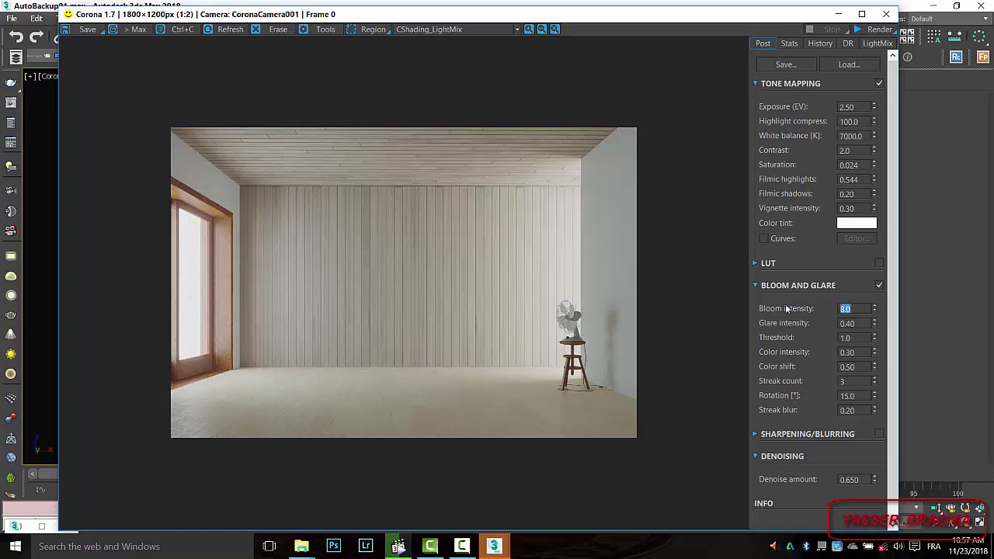
text(06)
key(Tab)
text(0.6)
click(856, 338)
scroll(426, 310, up, 1)
middle_drag(427, 309, 470, 308)
scroll(357, 309, down, 1)
scroll(281, 299, up, 1)
middle_drag(305, 290, 360, 278)
middle_drag(562, 271, 391, 319)
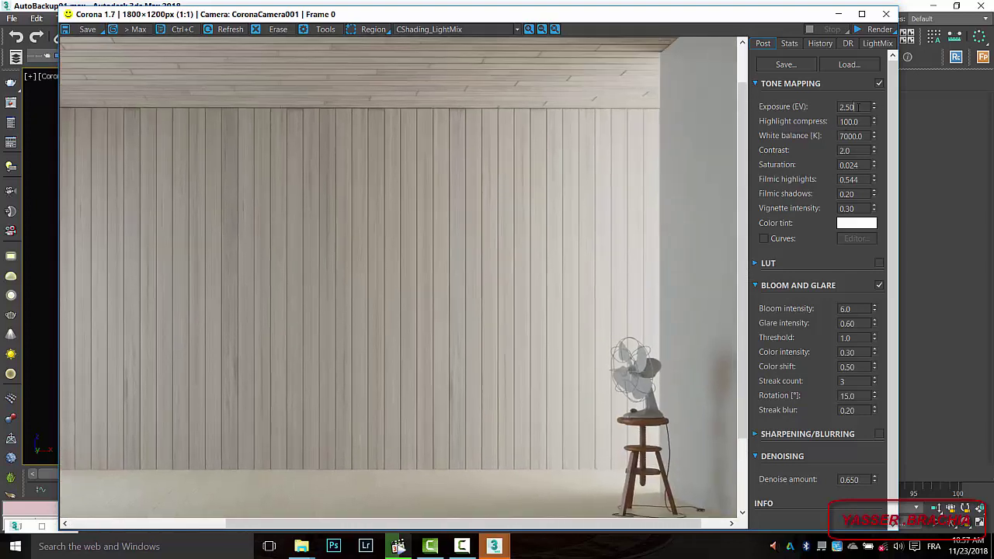
Step: Try tone-mapping exposure values of 2 and 2.2 EV on the render
double_click(857, 107)
text(2)
key(Return)
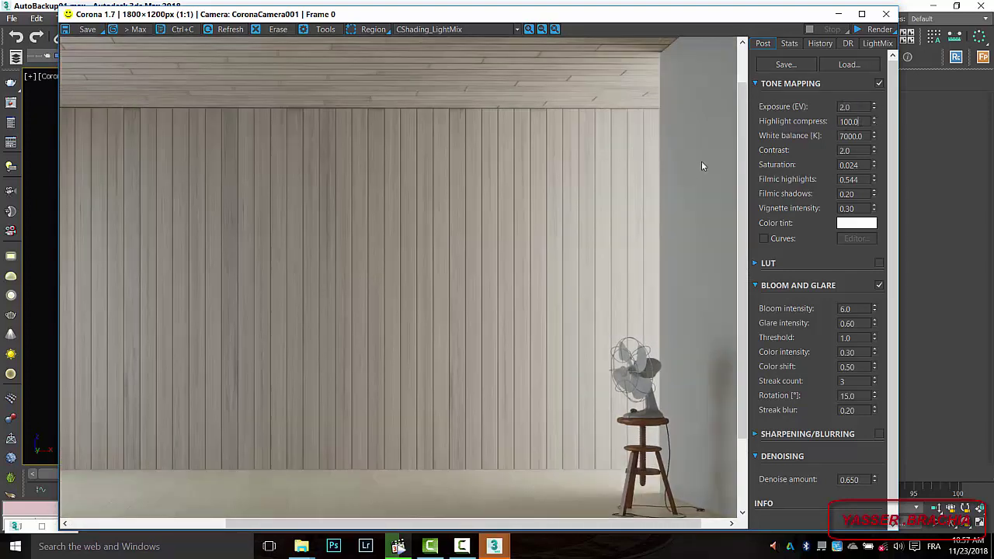
scroll(467, 248, down, 3)
scroll(474, 245, up, 3)
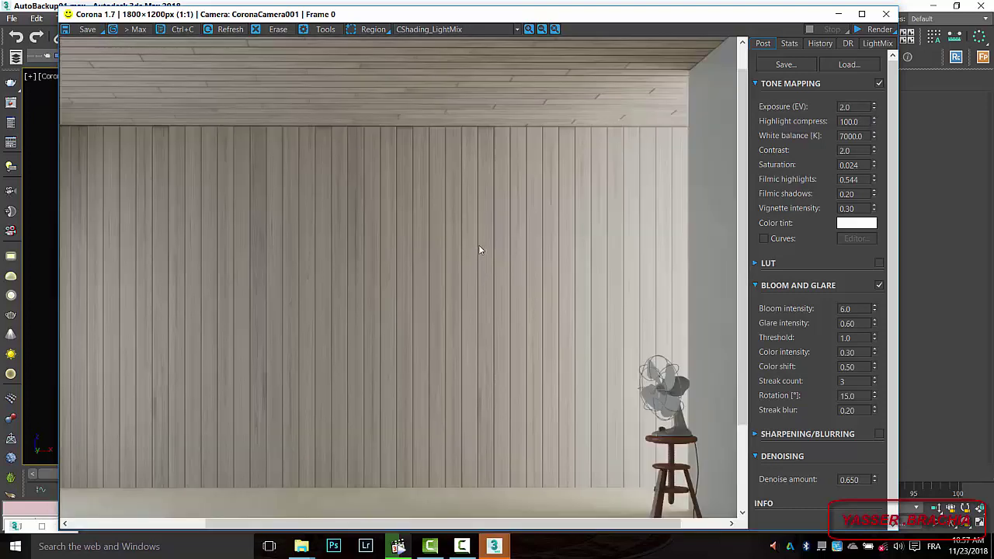
double_click(846, 107)
text(2.2)
key(Return)
scroll(543, 303, down, 2)
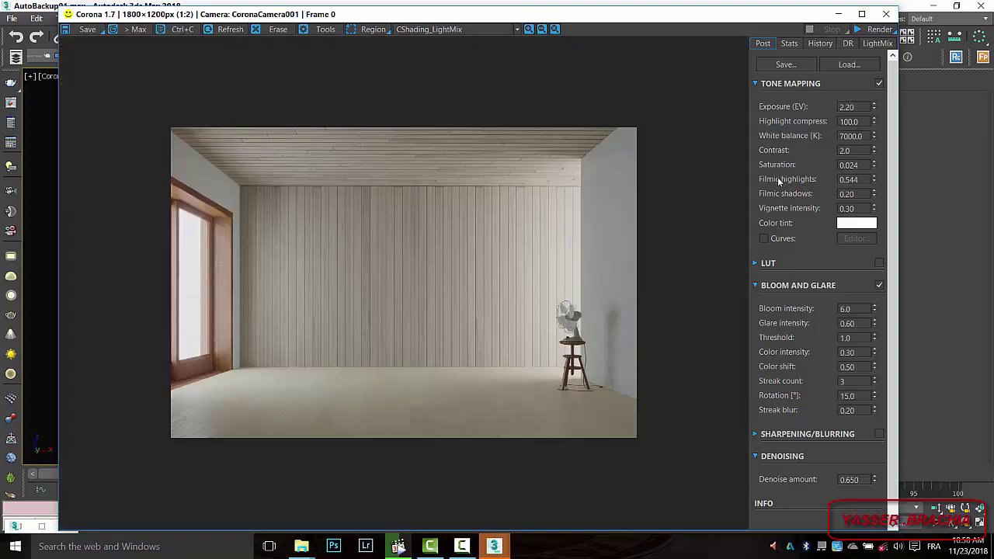
Step: Set the tone mapping's highlight compression to 150 and white balance to 6800 K
double_click(846, 121)
text(2)
key(BackSpace)
text(150)
double_click(854, 136)
text(680)
scroll(510, 321, up, 1)
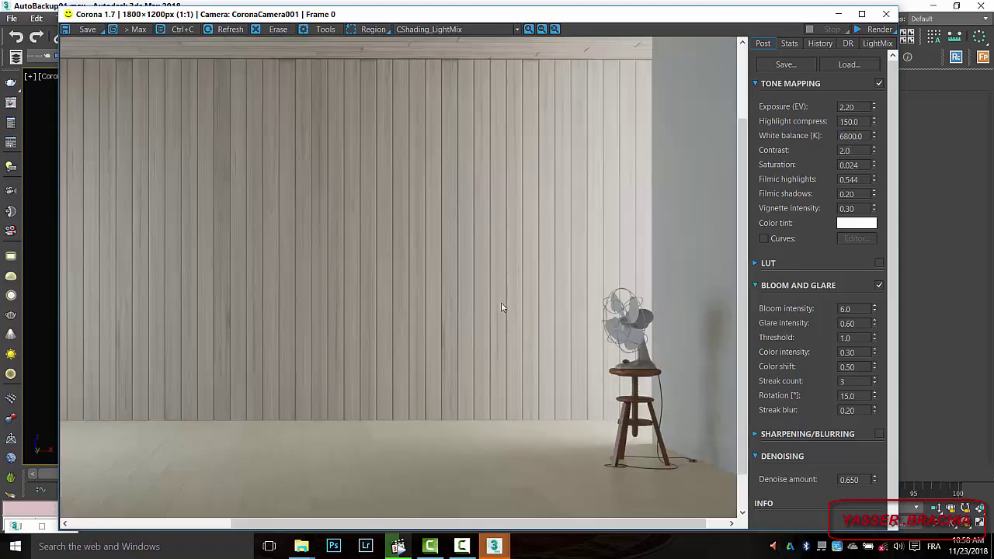
Step: Set the tone-mapping contrast to 2.5 and raise the saturation to 0.068
double_click(855, 150)
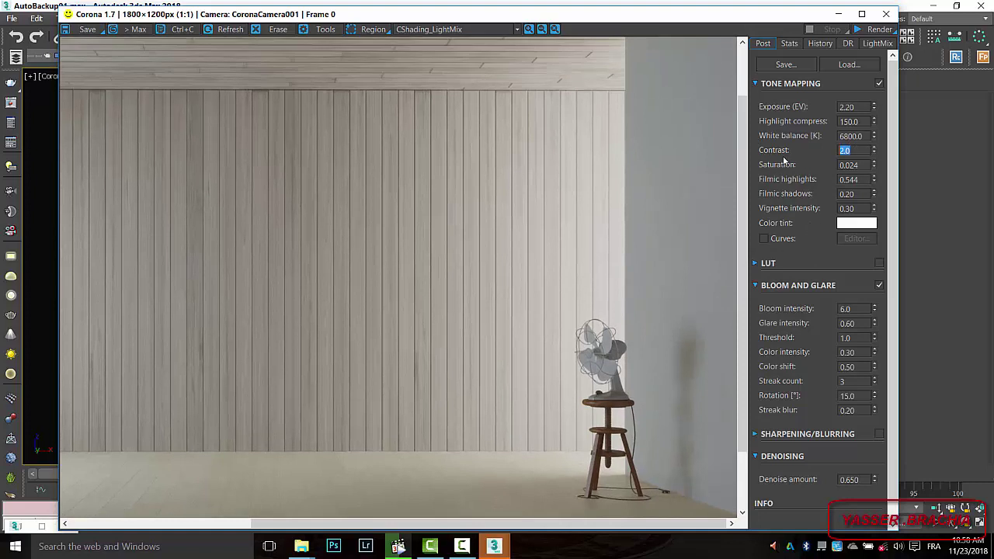
text(2.50)
drag(874, 165, 875, 161)
scroll(326, 335, down, 1)
scroll(320, 339, up, 1)
scroll(322, 338, down, 1)
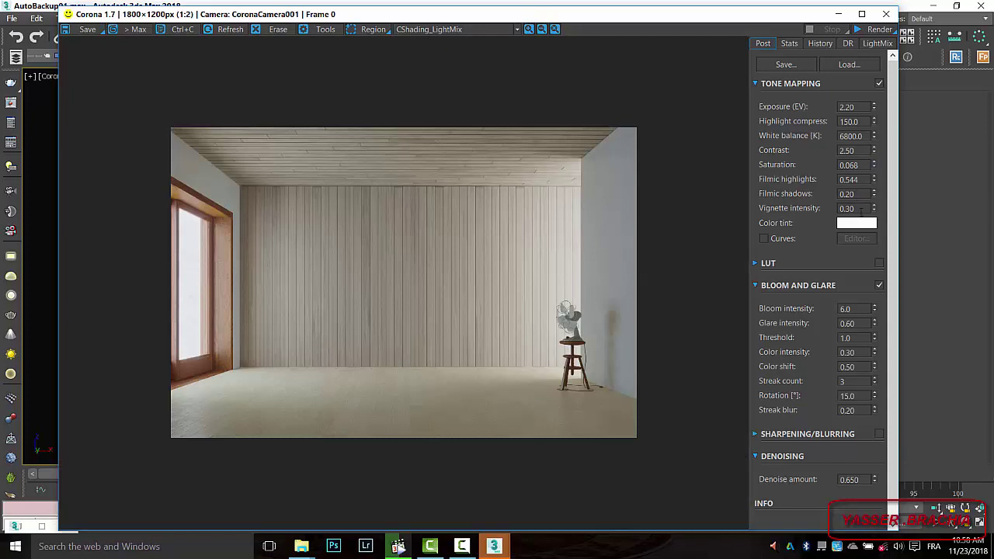
Step: Set the denoise amount to 0.7 and check the fan and wood-panel area up close
drag(865, 479, 784, 469)
text(0.)
scroll(435, 296, up, 2)
scroll(424, 295, down, 1)
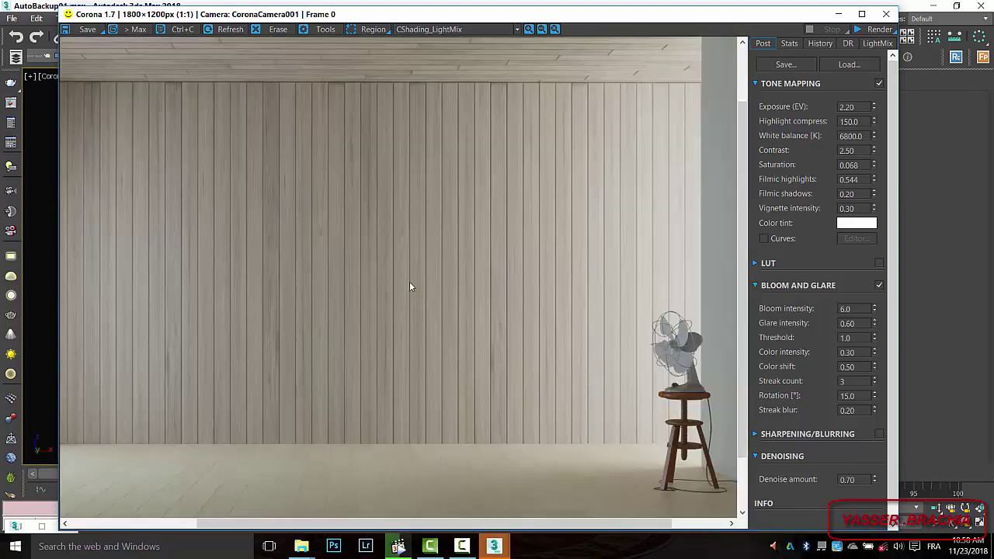
Step: Enable sharpening/blurring with a sharpen amount of 1.2 and a blur radius of 1
scroll(882, 416, down, 1)
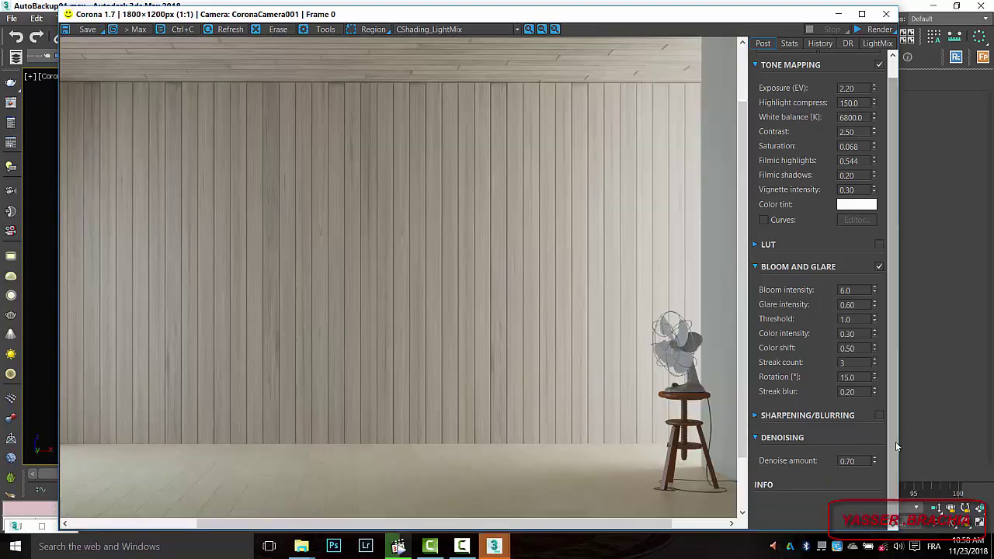
click(805, 416)
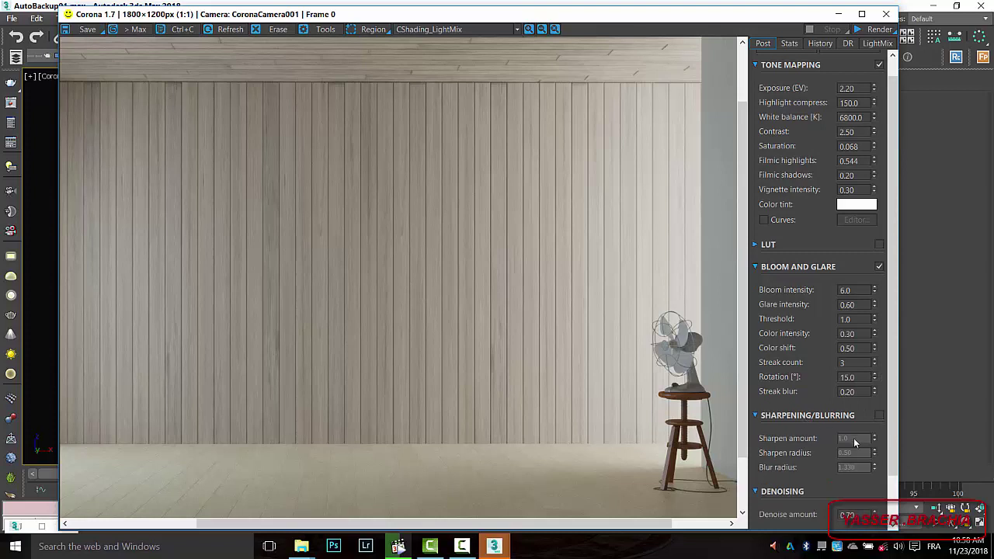
click(878, 417)
scroll(407, 339, up, 1)
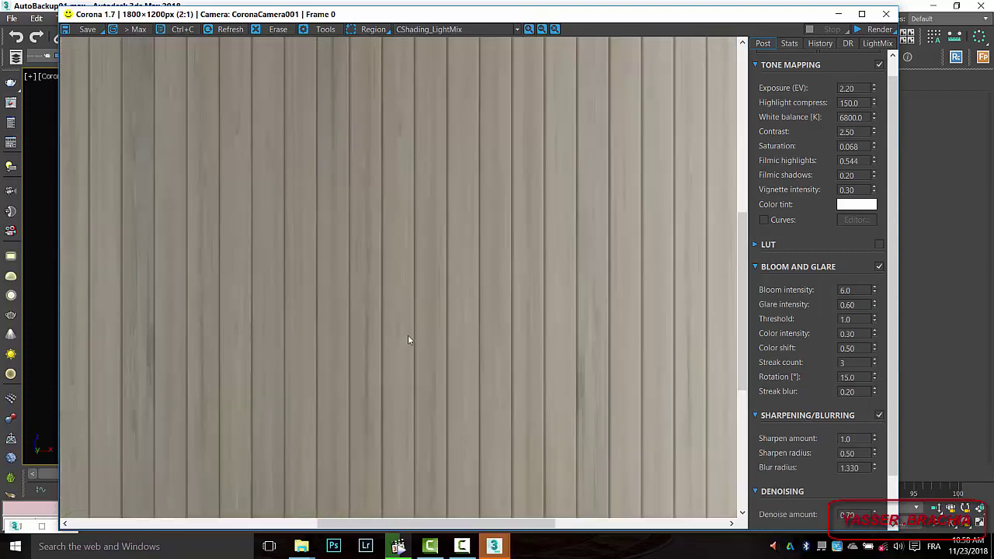
double_click(847, 439)
text(1.2)
drag(794, 463, 772, 460)
scroll(558, 347, up, 1)
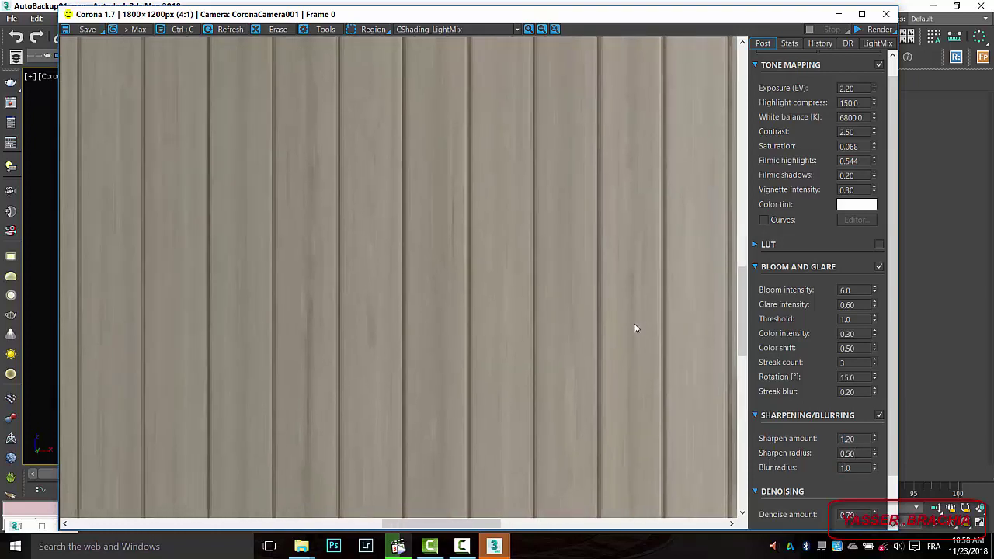
Step: Set the sharpen radius to 0.7 and check the wall panelling's detail
drag(841, 453, 800, 446)
text(0.7)
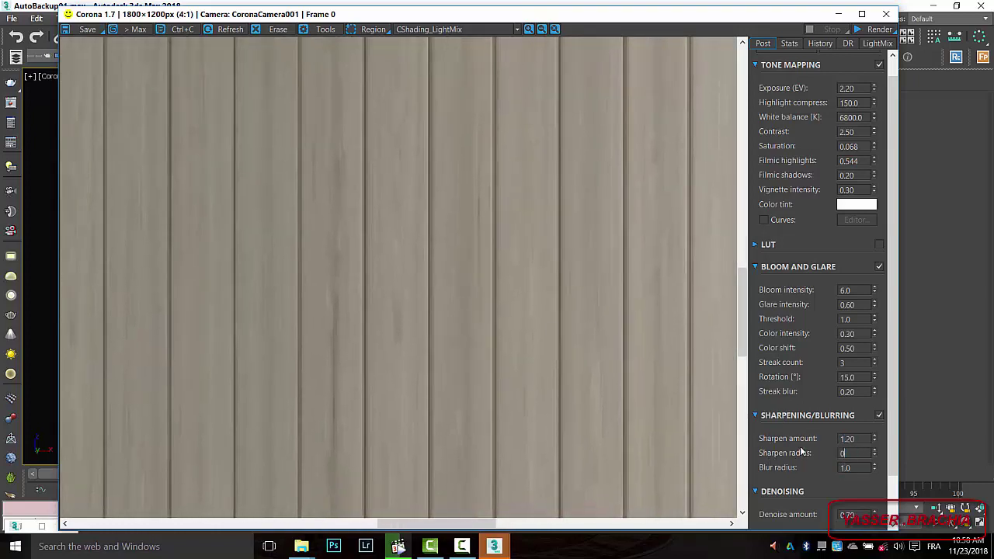
click(859, 439)
scroll(512, 360, down, 1)
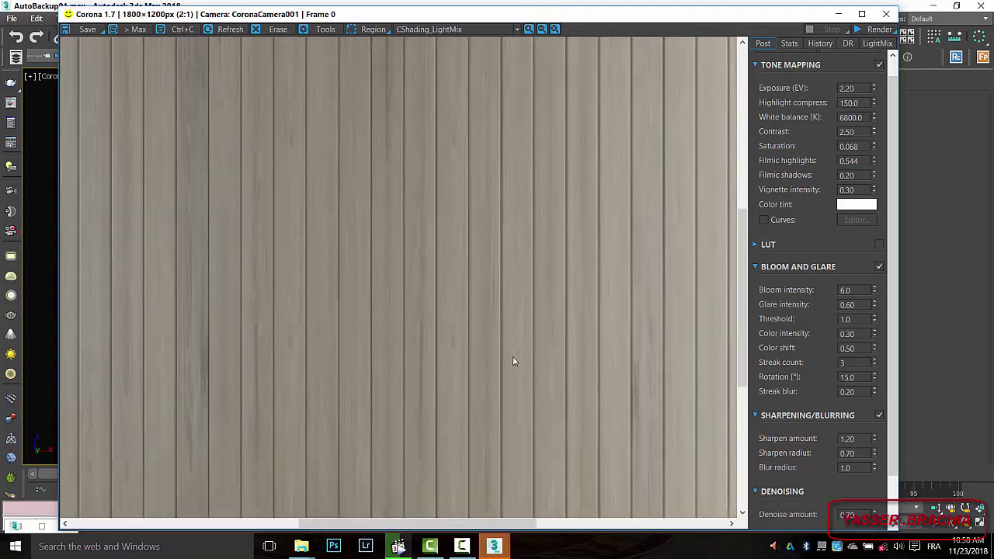
scroll(511, 361, down, 2)
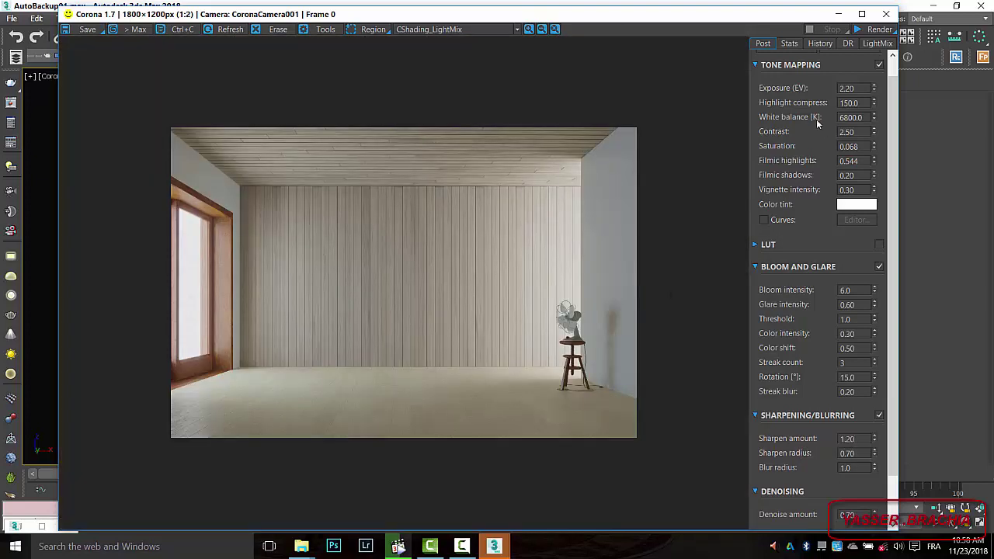
Step: Try tone-mapping exposures of 2 and 2.5 EV and compare the render's brightness
drag(858, 88, 728, 76)
text(2)
click(858, 104)
drag(857, 89, 777, 81)
text(2.5)
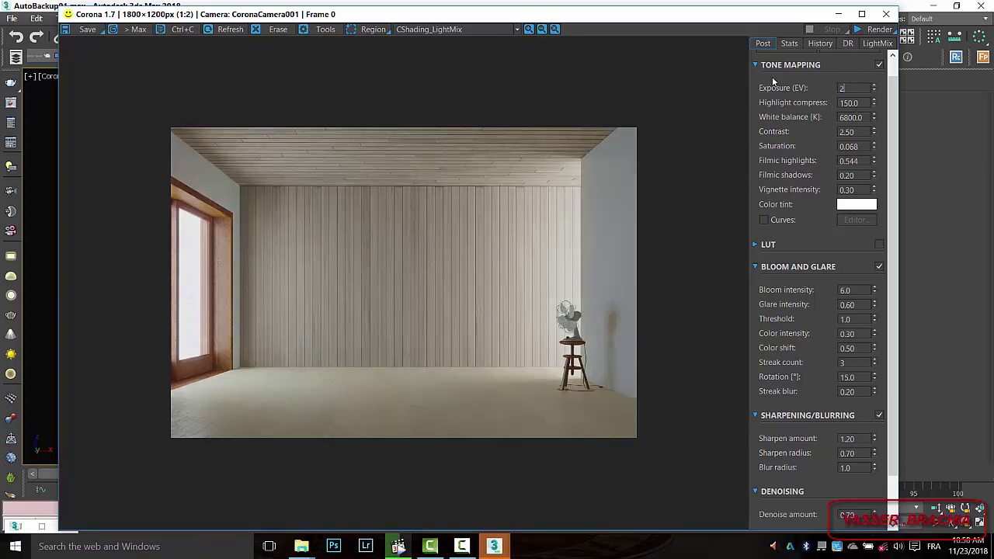
click(859, 104)
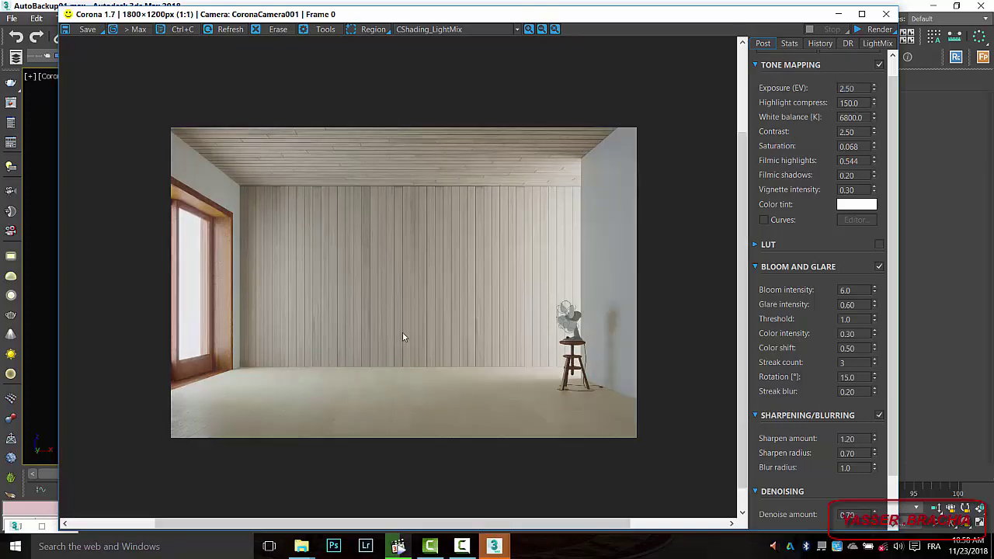
scroll(402, 333, up, 1)
scroll(402, 333, down, 1)
Step: Set the tone-mapping exposure to 2.3 EV after trying 2
double_click(850, 89)
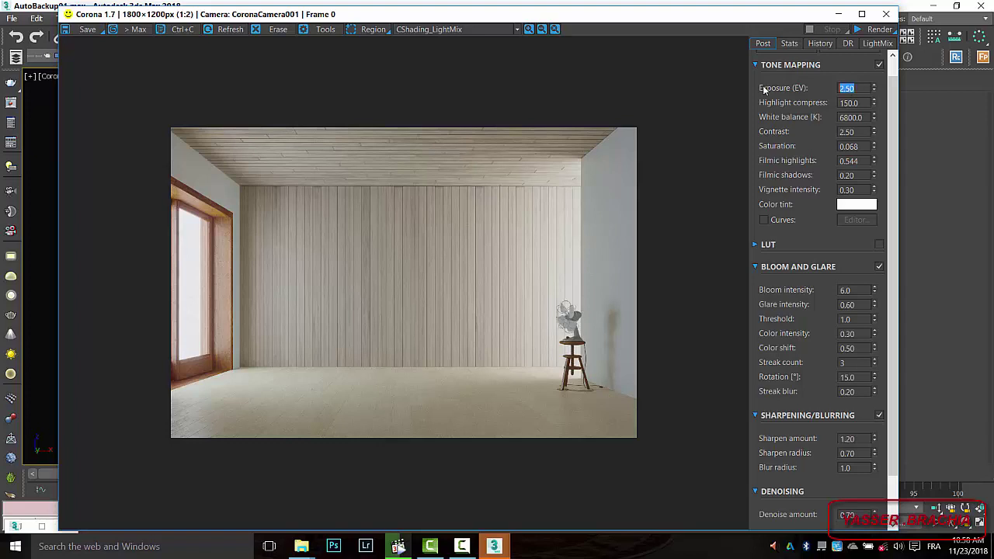
text(2)
key(Return)
double_click(849, 88)
text(2.3)
Step: Enable tone curves and fine-tune the brightness curve's highlight and shadow points, closing the curve editor when done
click(764, 221)
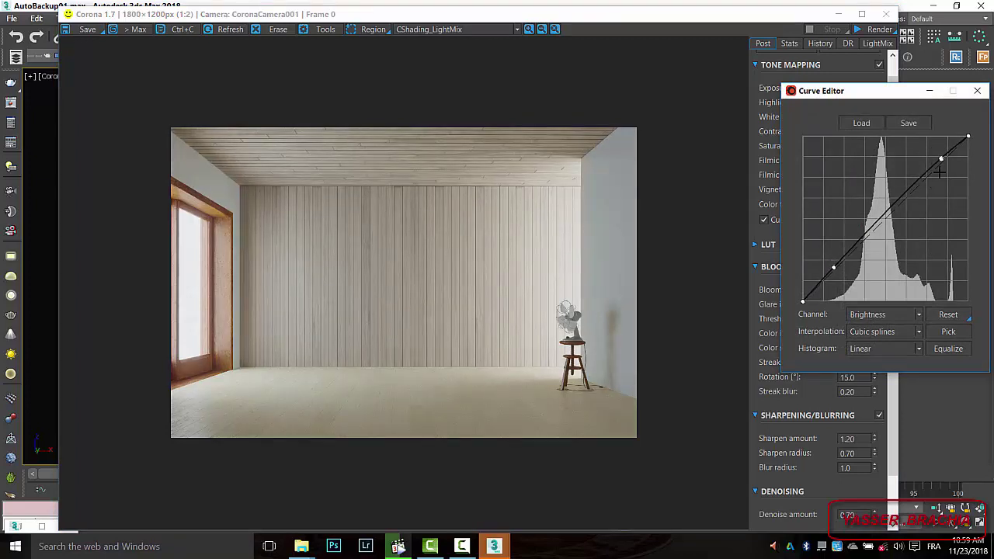
drag(941, 159, 944, 161)
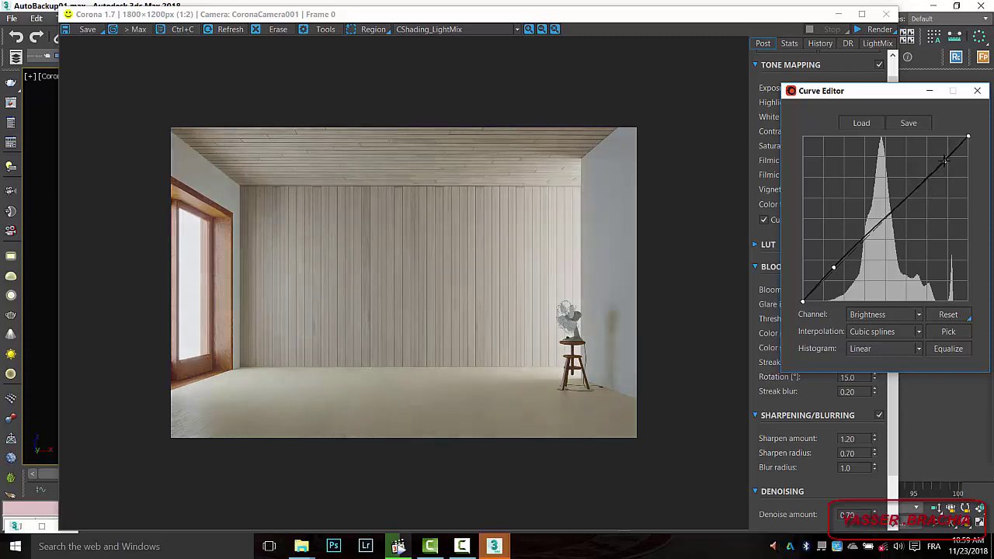
click(834, 268)
click(812, 290)
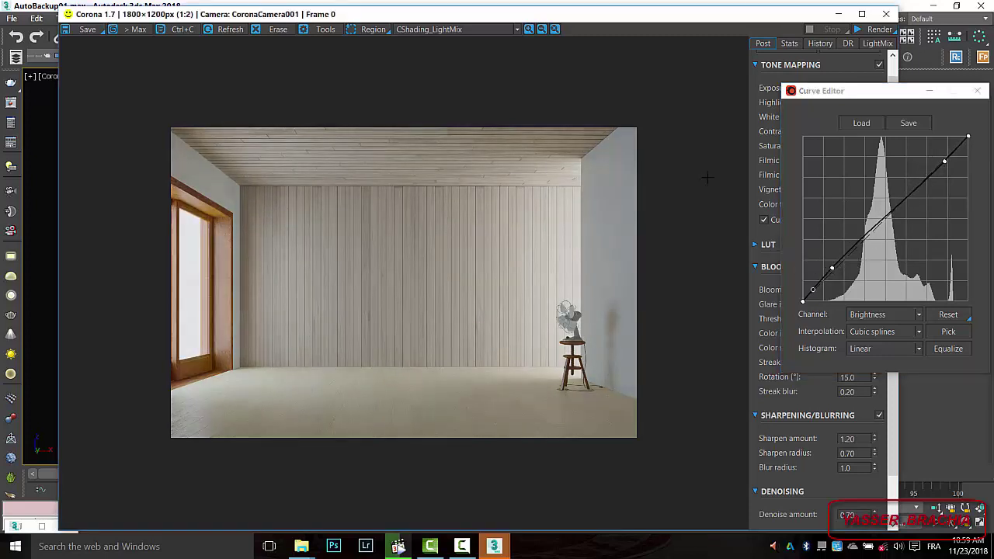
click(978, 91)
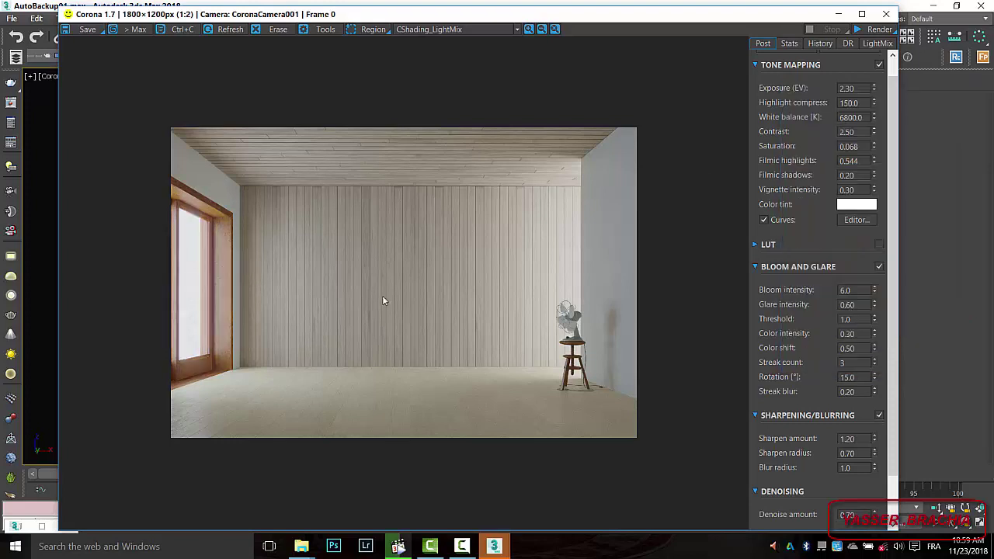
Step: Save the finished LightMix render from the frame buffer
click(88, 29)
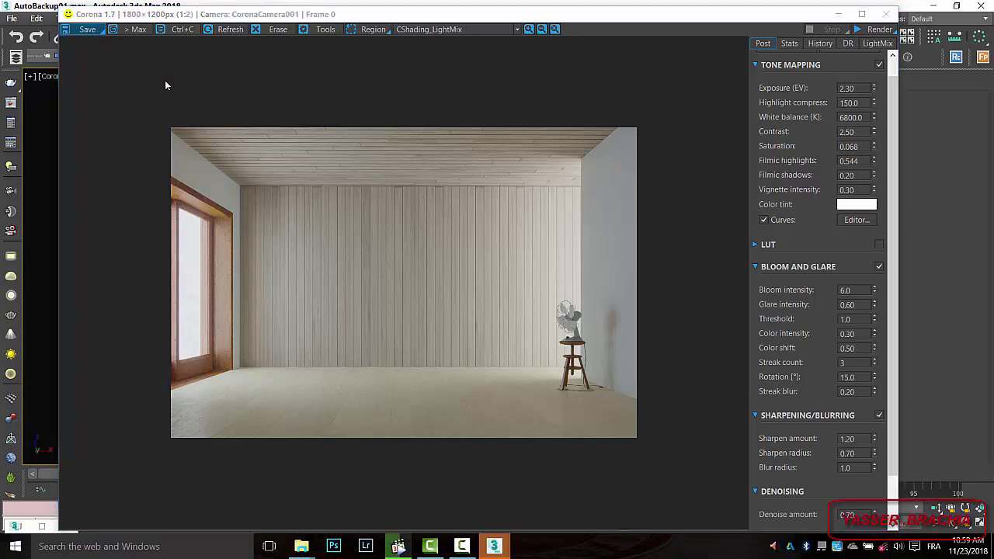
click(46, 144)
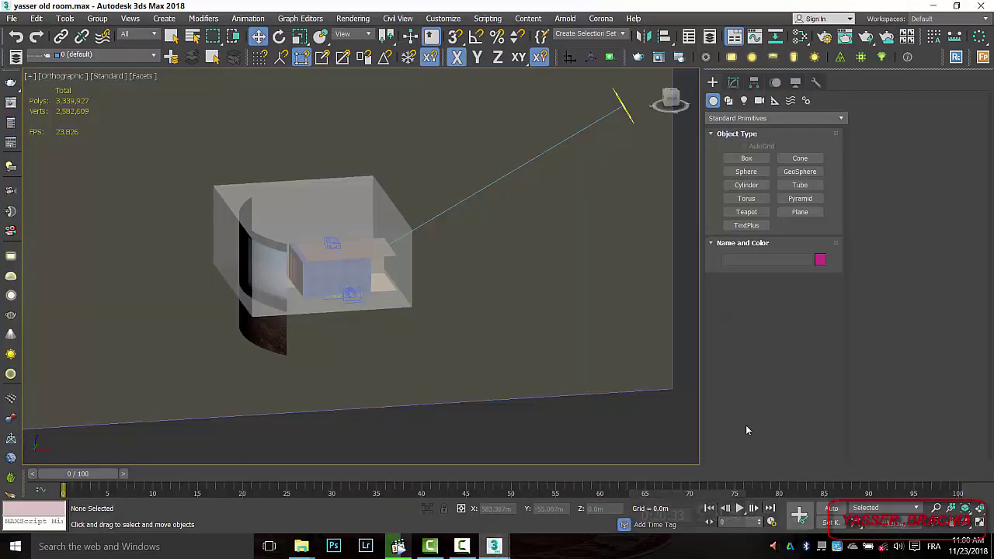
Step: Switch the viewport of the furnished room scene to the CoronaCamera002 view
alt+middle_drag(436, 329, 409, 303)
scroll(410, 250, up, 3)
scroll(409, 293, up, 5)
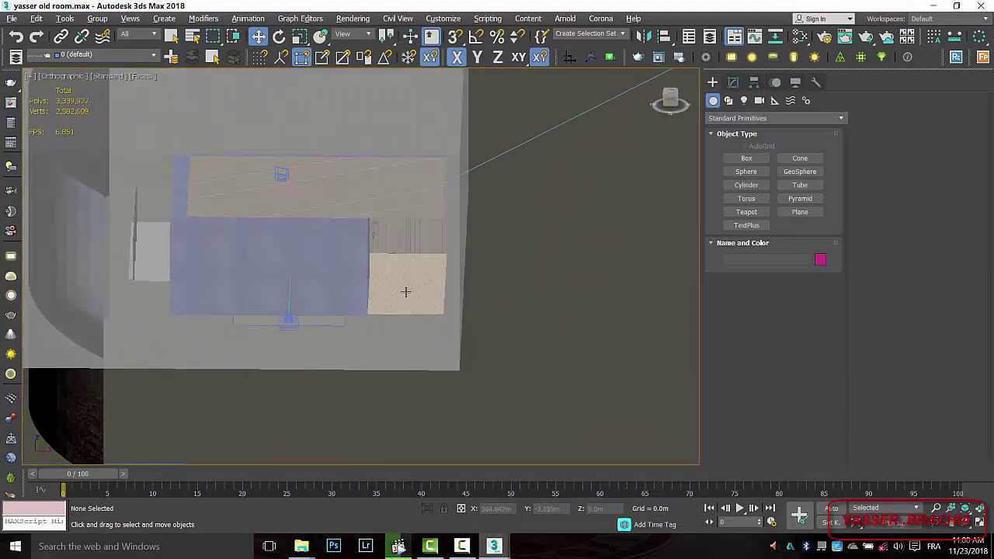
key(c)
click(474, 181)
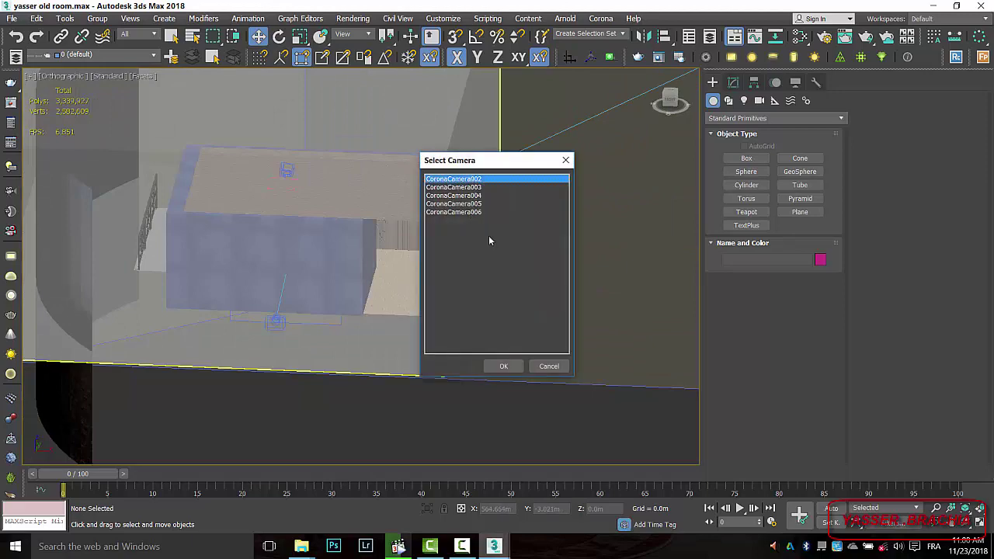
click(507, 365)
Step: Hide the ROUPEIRO wardrobe group that blocks the camera's view of the bedroom
click(413, 356)
right_click(534, 303)
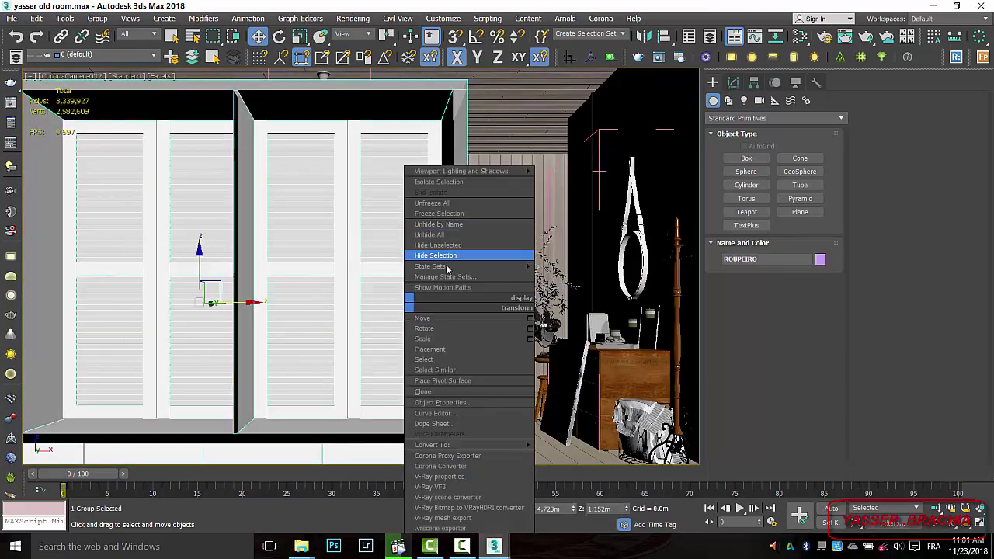
click(445, 256)
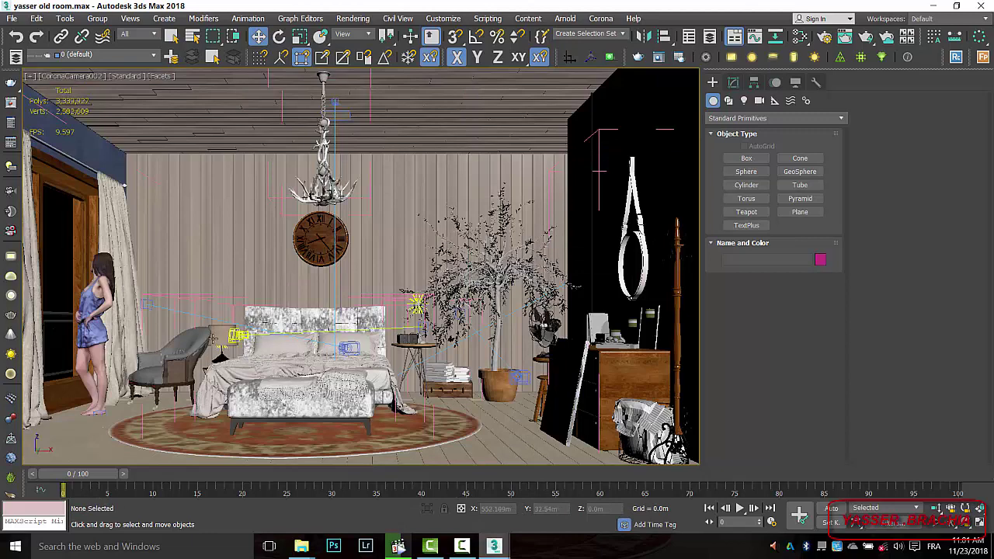
Step: Restrict selection to lights and isolate the two Corona lights on either side of the bed
click(140, 35)
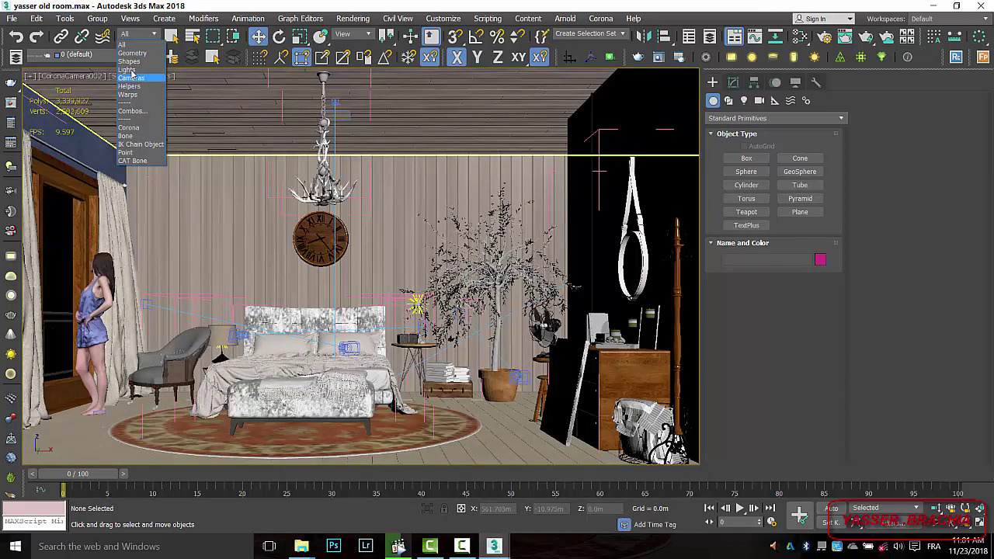
click(130, 72)
click(417, 305)
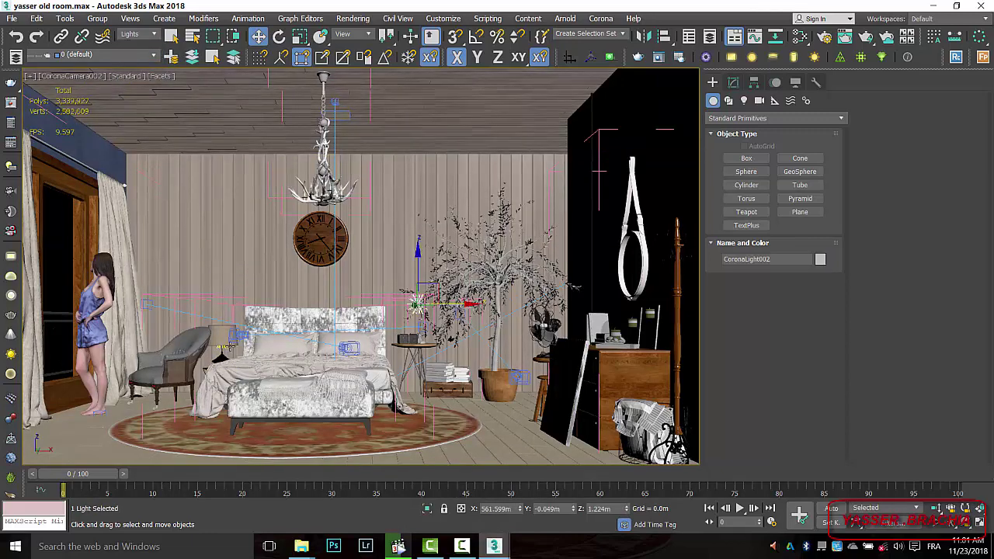
ctrl+click(223, 341)
key(alt+q)
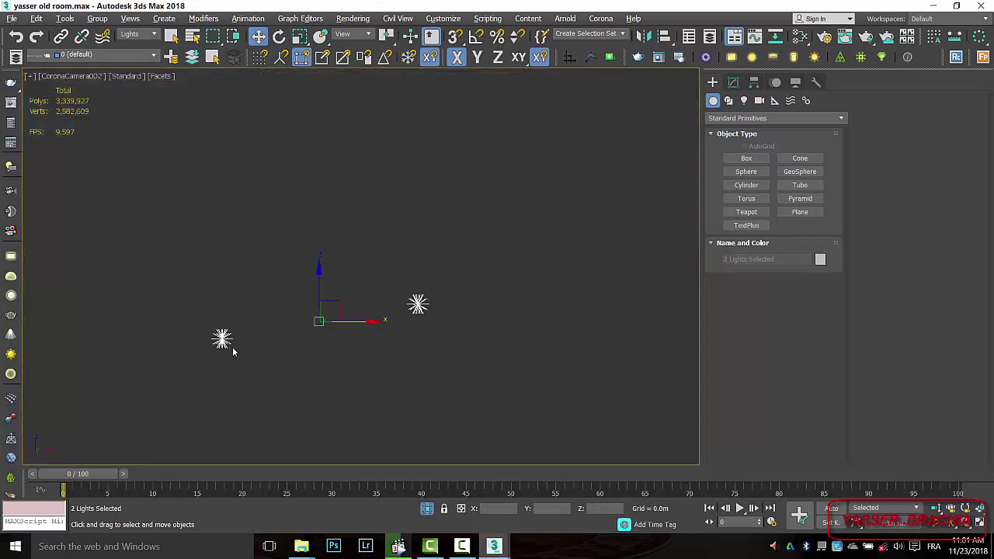
Step: Examine the intensity, colour, shape and visibility settings of the Corona lights beside the bed
click(337, 370)
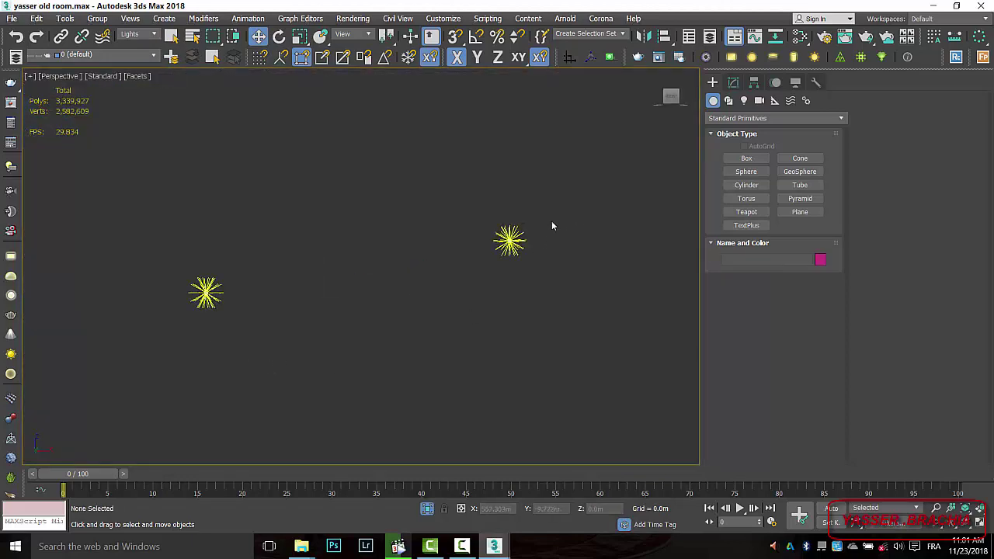
click(510, 242)
click(733, 82)
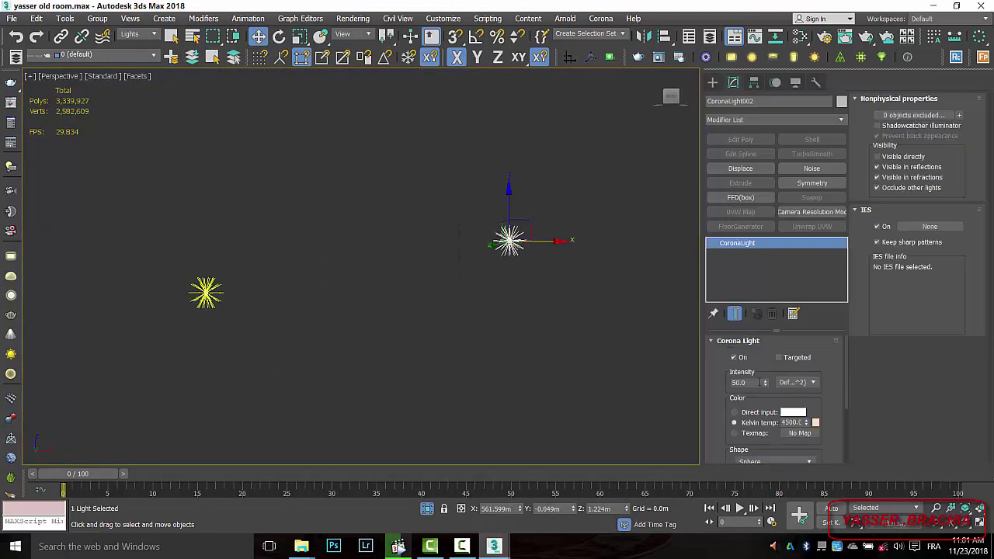
drag(845, 382, 852, 438)
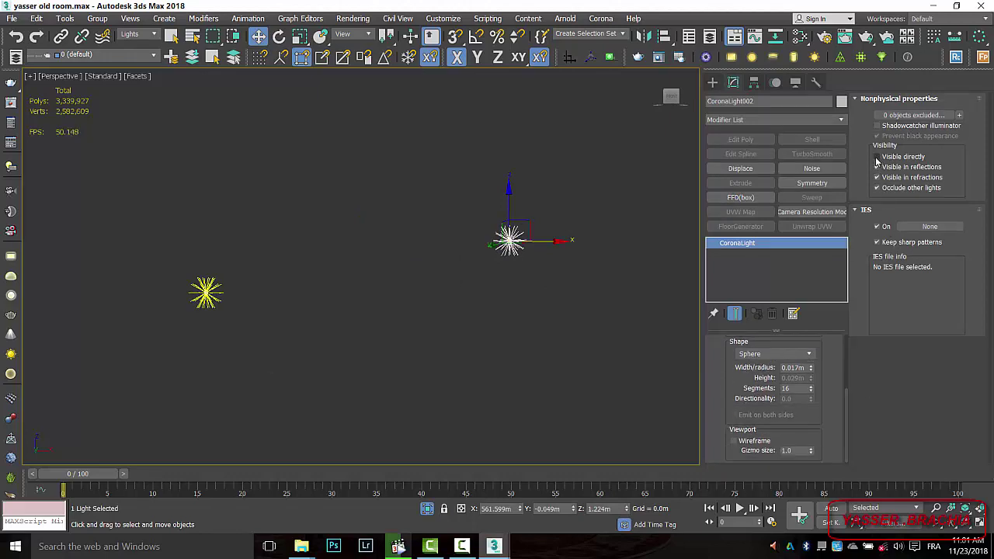
click(290, 256)
click(206, 292)
click(472, 326)
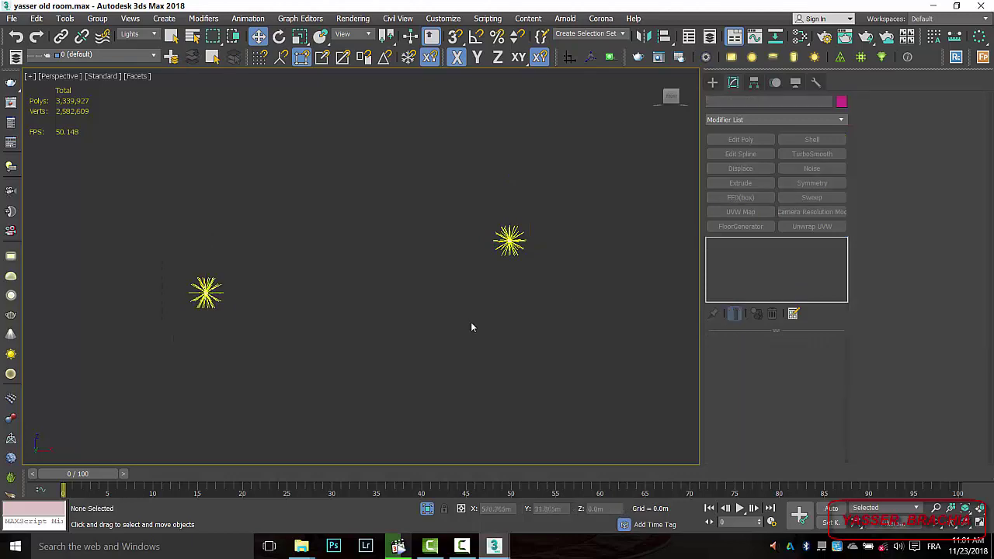
Step: Restore the full room in the CoronaCamera002 view and set the selection filter to All
key(c)
click(477, 180)
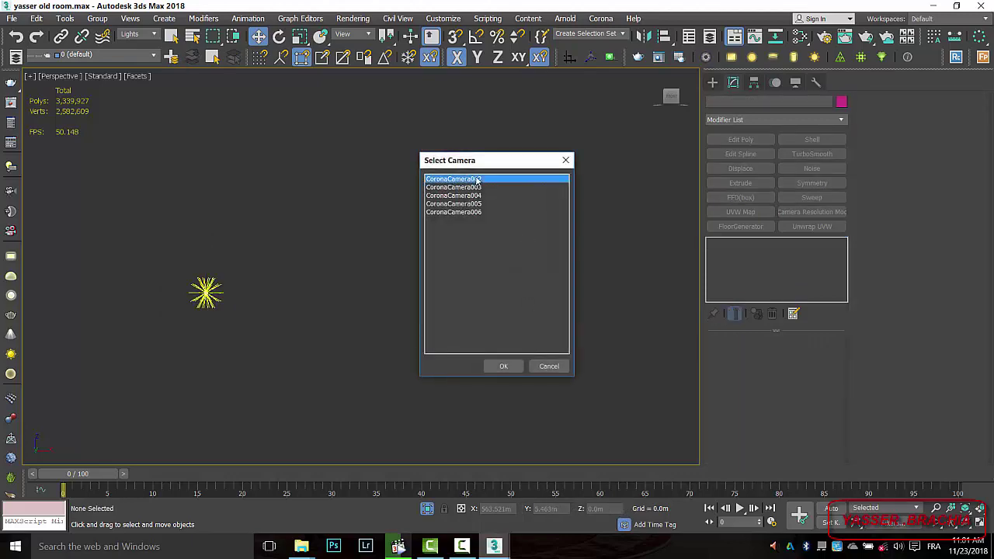
click(501, 367)
click(429, 511)
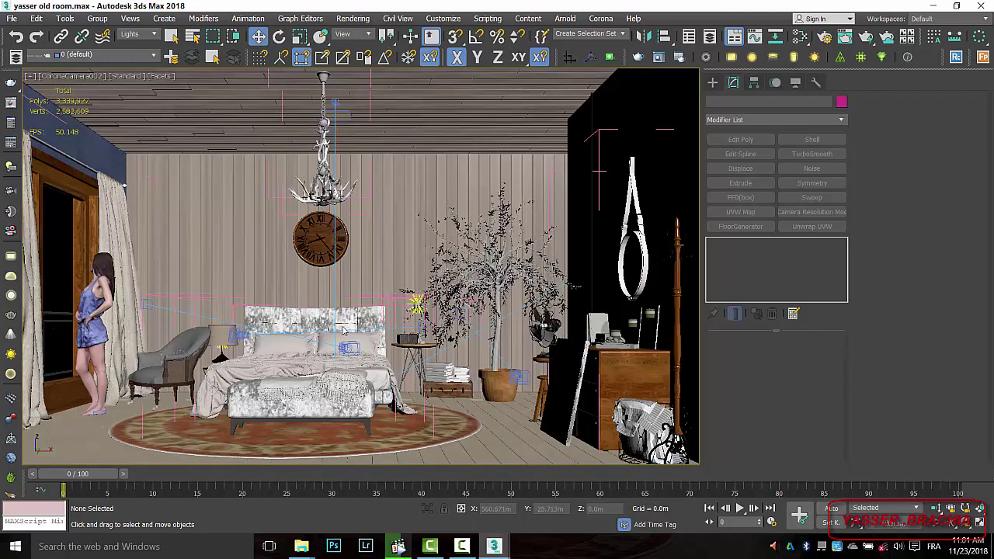
click(139, 35)
click(132, 45)
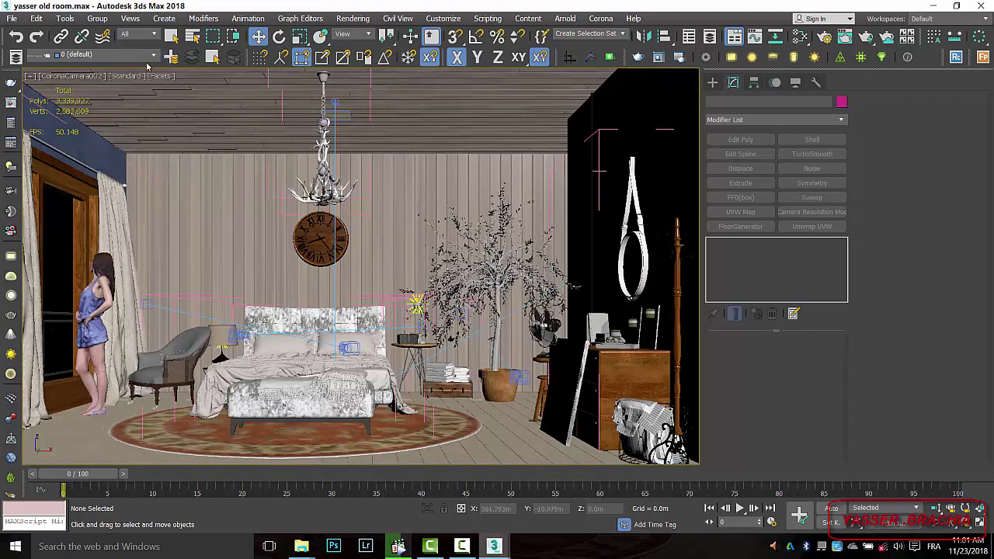
Step: Isolate the antler chandelier in a perspective view and close its open group
click(338, 191)
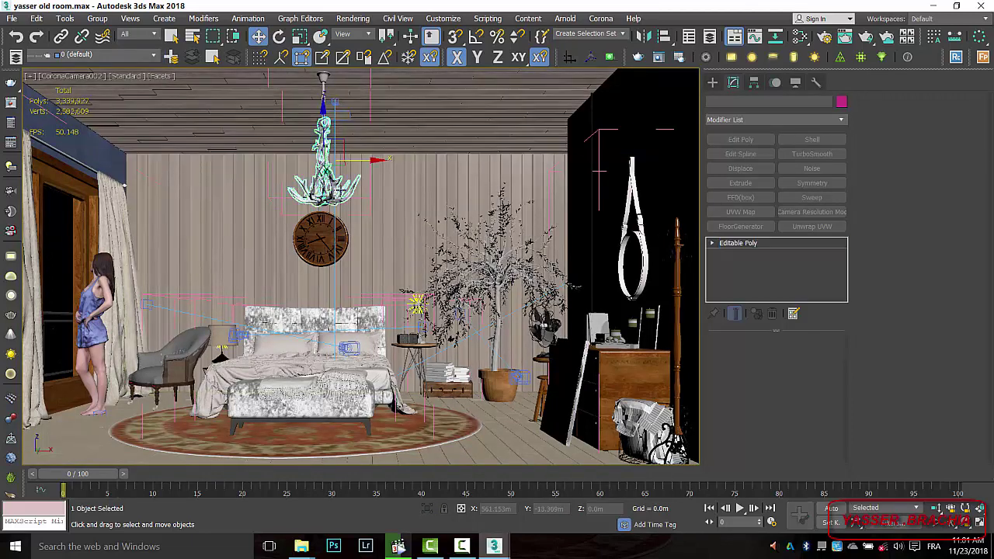
key(alt+q)
key(p)
key(z)
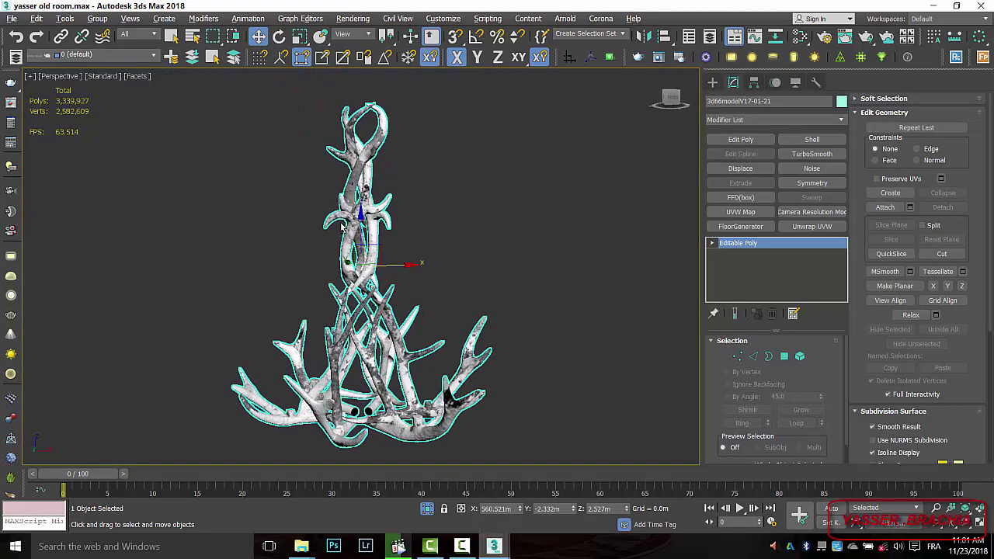
drag(493, 199, 288, 249)
click(97, 18)
click(107, 98)
Step: Unhide all objects and reopen the chandelier group
click(97, 19)
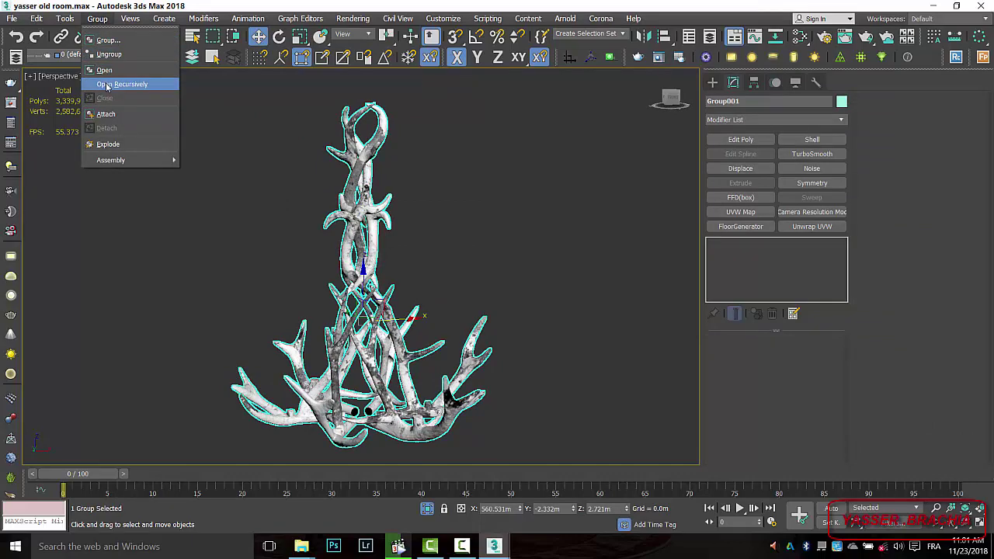
click(197, 142)
right_click(172, 292)
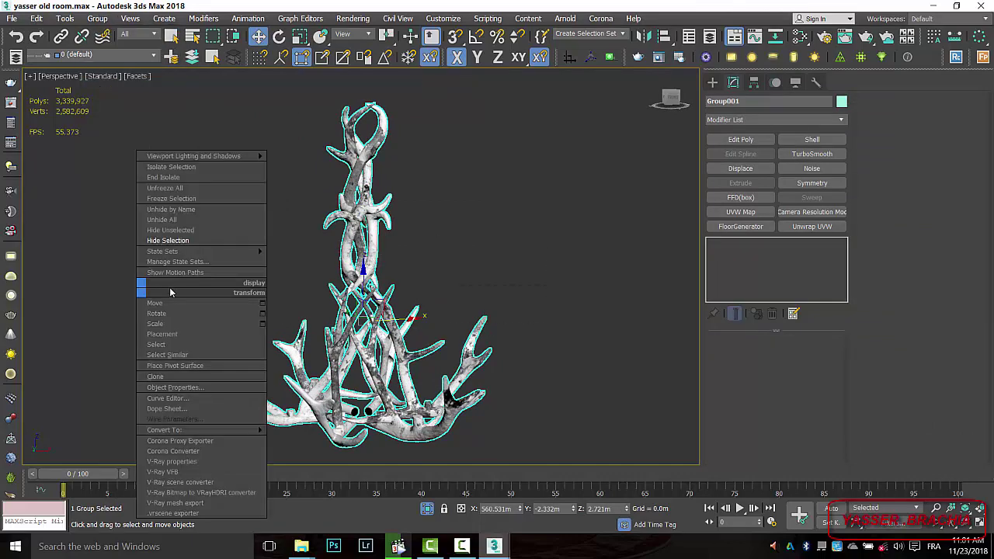
click(172, 221)
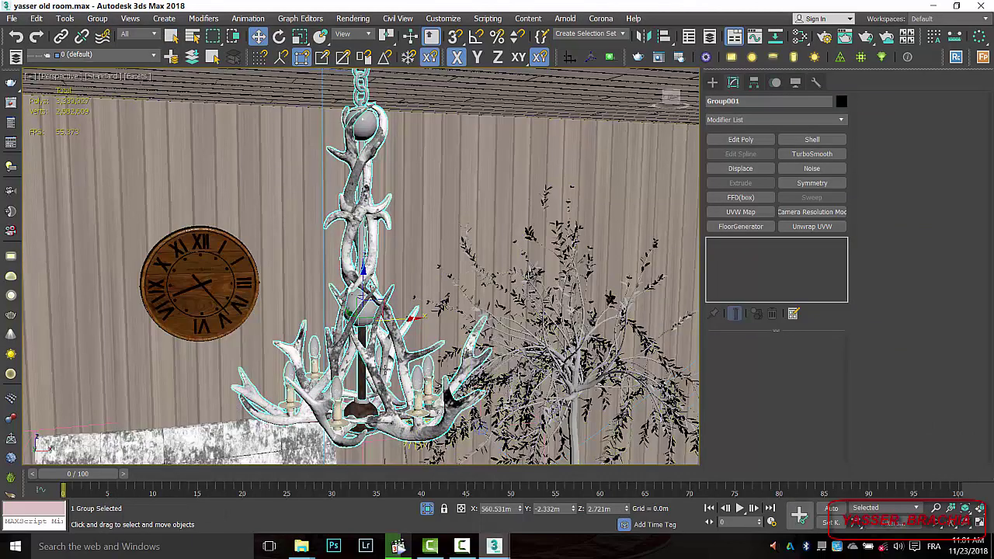
click(99, 21)
click(104, 69)
Step: Hide the chandelier's glass bulbs to expose the filaments inside them
scroll(396, 354, up, 5)
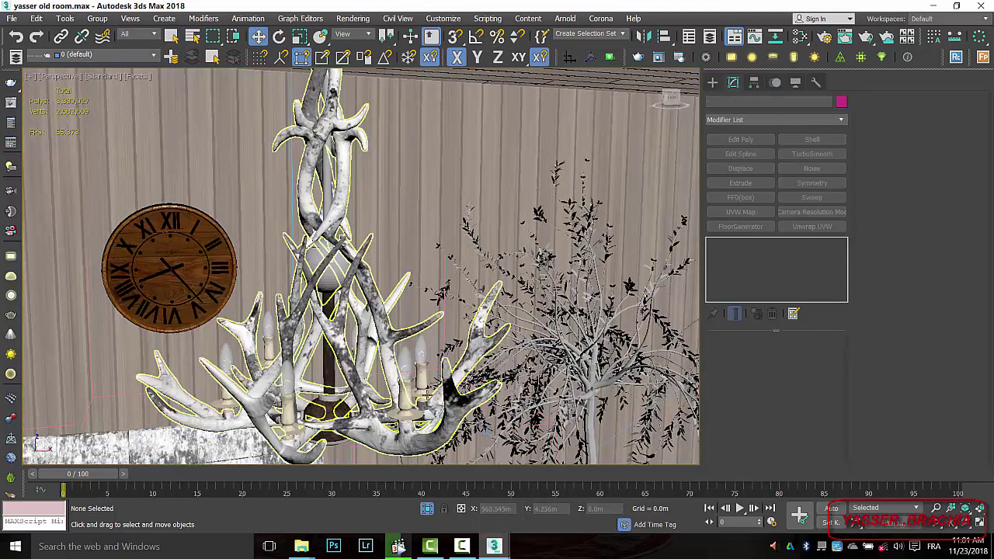
click(377, 319)
right_click(376, 303)
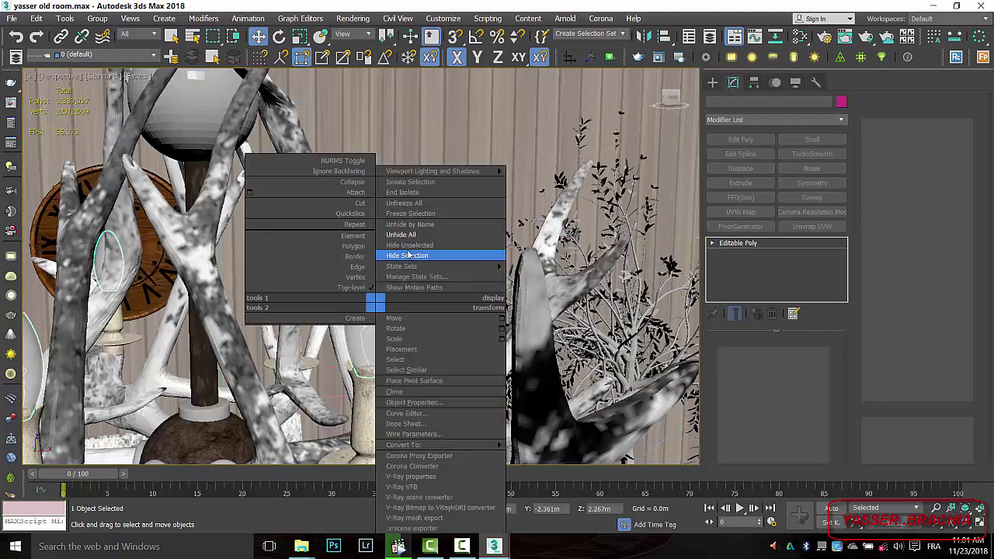
click(408, 255)
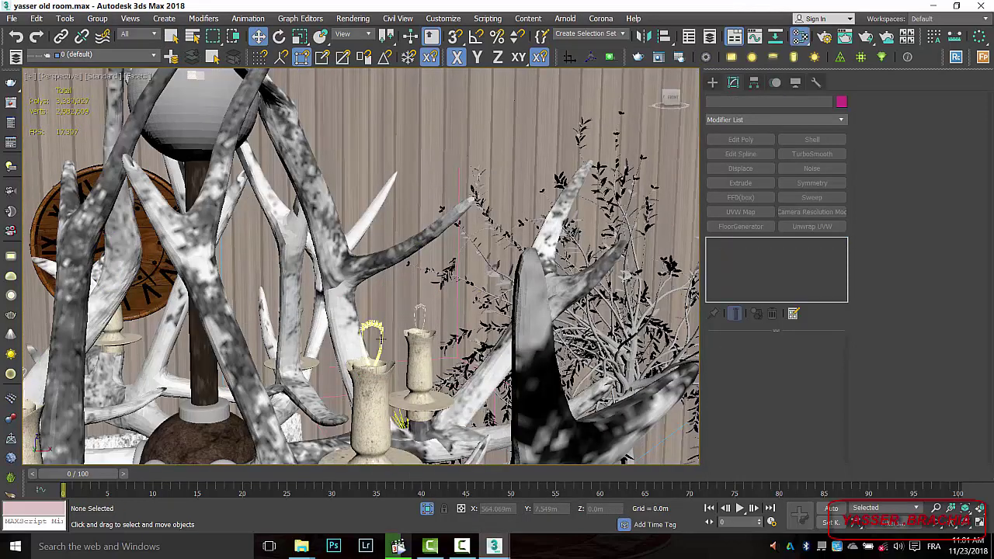
click(532, 193)
Step: Pick the material of a chandelier bulb's filament into the Slate Material Editor
key(m)
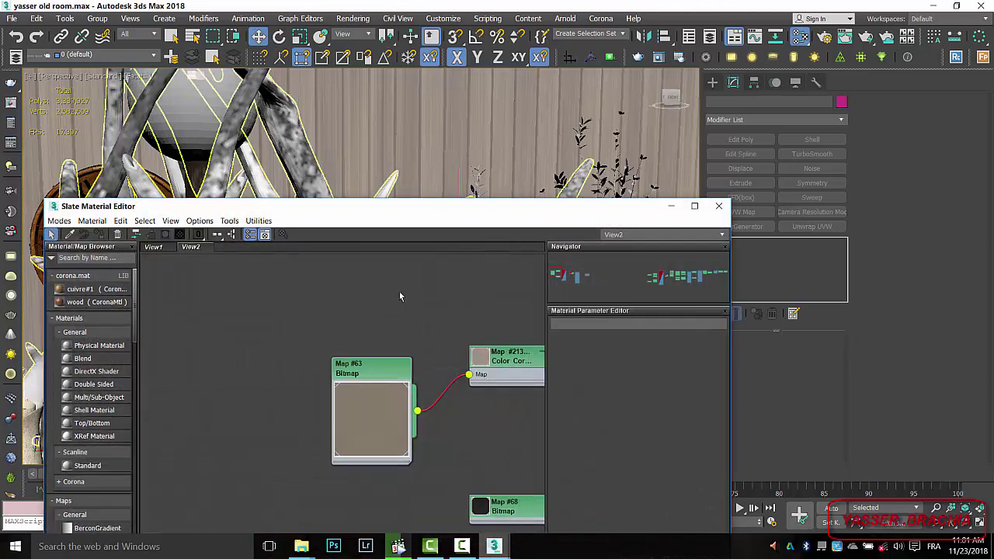
scroll(366, 308, down, 3)
key(z)
middle_drag(360, 353, 511, 391)
middle_drag(389, 303, 428, 384)
drag(423, 206, 438, 381)
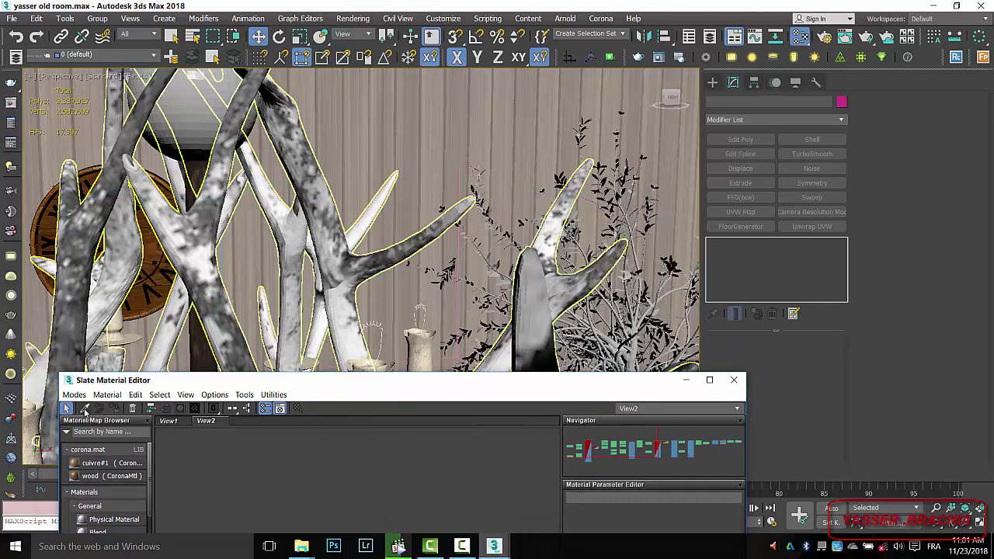
click(86, 410)
click(421, 309)
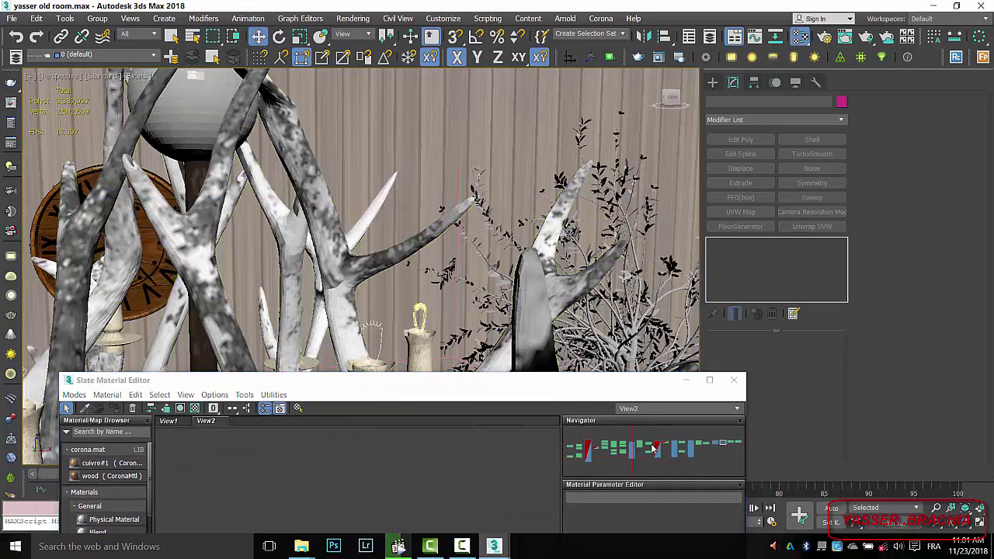
Step: Examine the emission colour and intensity of the filament's CoronaLightMtl, then close the material editor
click(709, 381)
scroll(259, 256, up, 4)
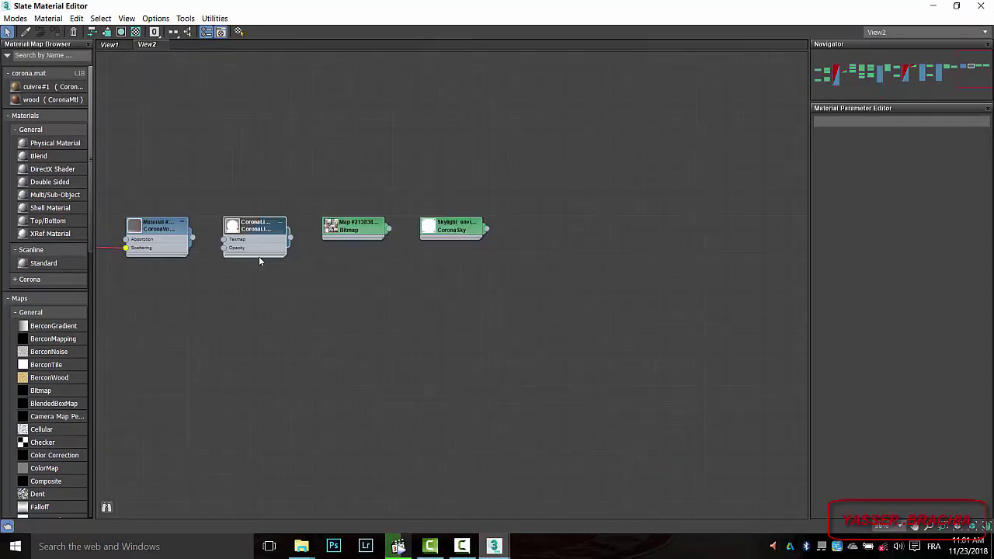
double_click(255, 229)
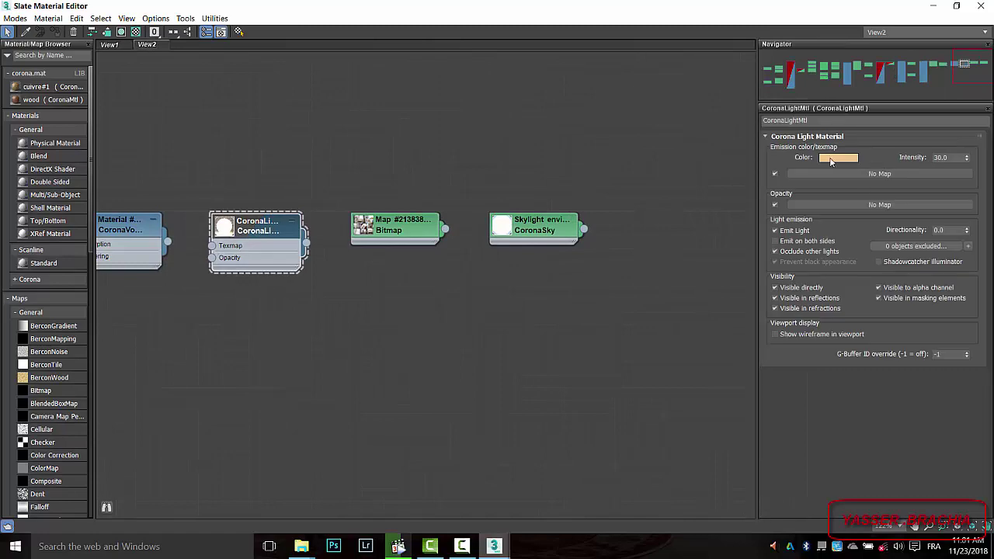
click(980, 5)
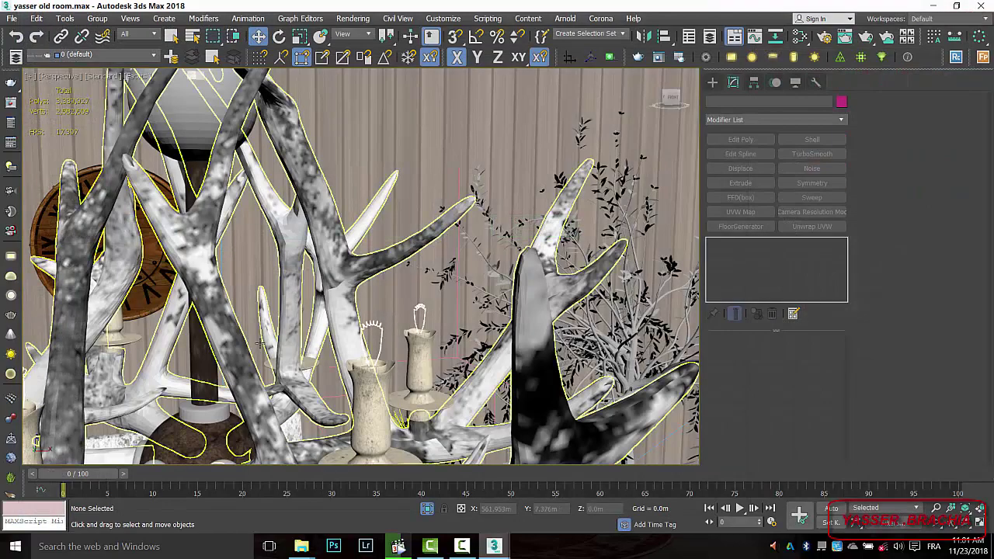
Step: Unhide all objects to restore the chandelier's bulbs and frame the whole scene
right_click(342, 256)
click(408, 179)
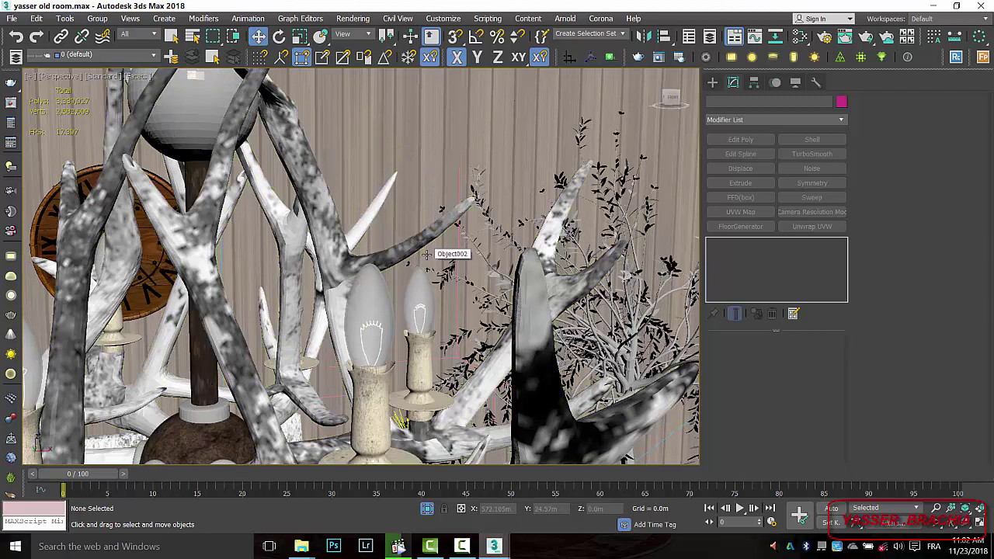
key(z)
alt+middle_drag(449, 308, 455, 311)
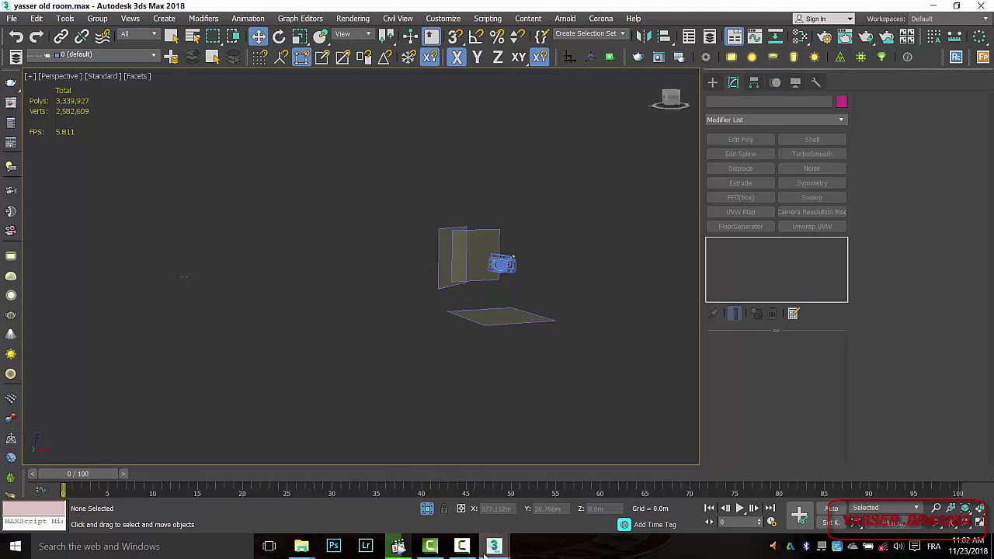
Step: Inspect the large planes around the room and the curved Arc002 backdrop outside its window
click(463, 547)
click(943, 505)
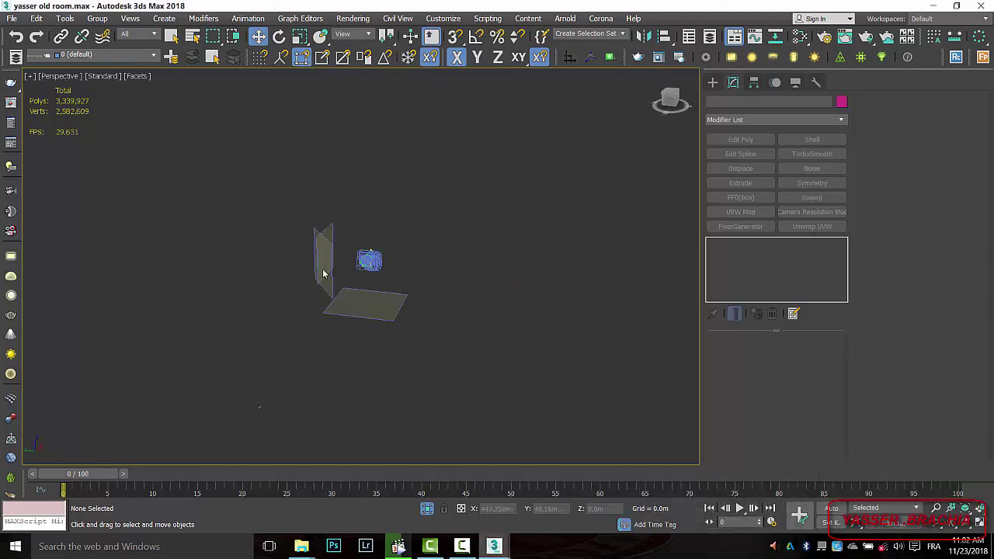
scroll(324, 273, up, 6)
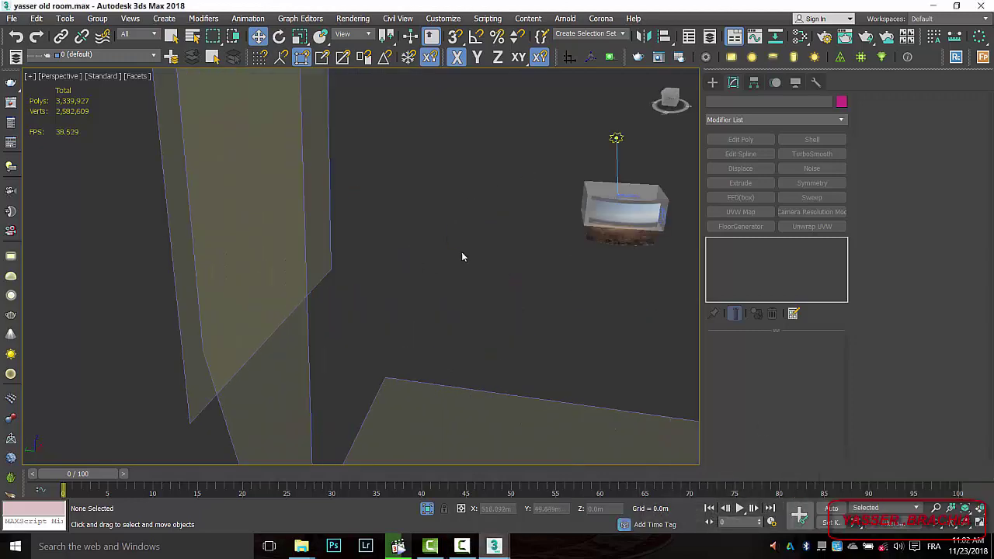
alt+middle_drag(463, 256, 455, 284)
scroll(566, 257, up, 4)
click(582, 284)
Step: Switch to the CoronaCamera002 view and hide the ROUPEIRO wardrobe group that blocks it
key(c)
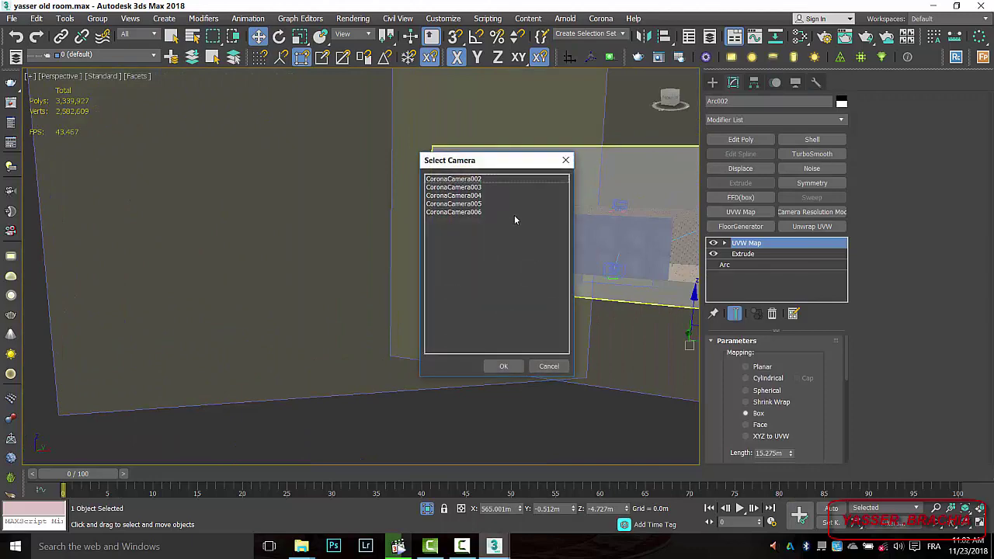
click(459, 179)
click(504, 366)
click(381, 311)
right_click(381, 310)
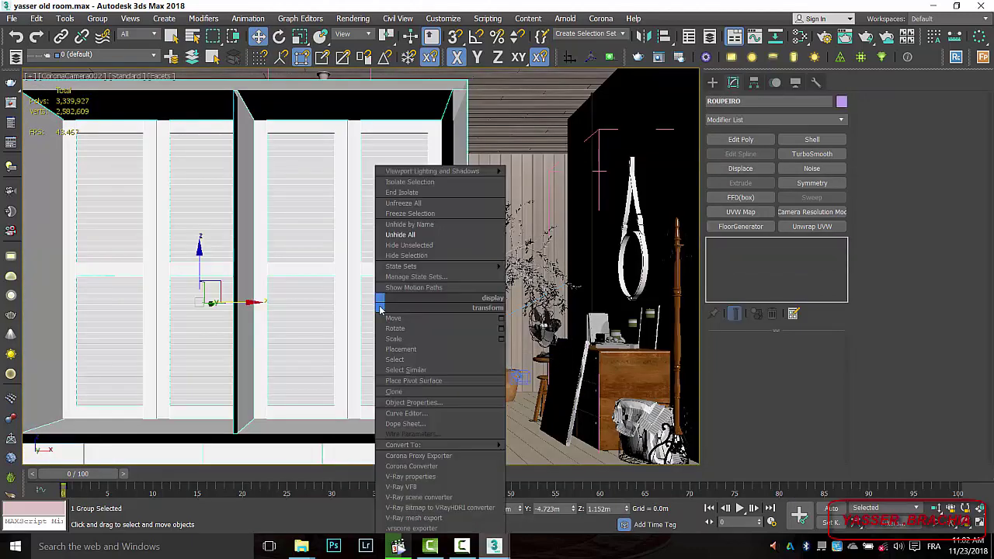
click(406, 255)
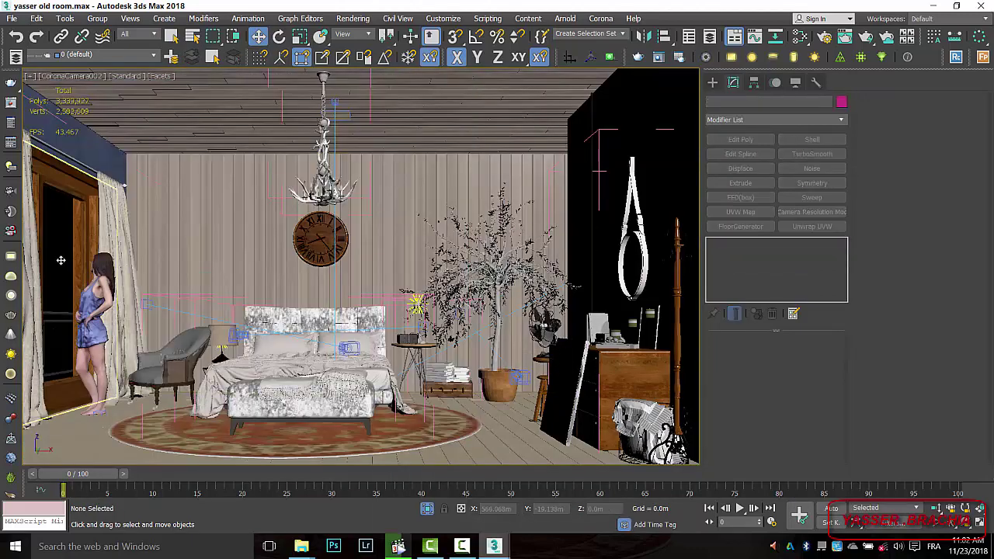
Step: Hide the wooden balcony door and select the curved Arc002 backdrop behind it
click(60, 260)
right_click(61, 261)
click(92, 208)
click(55, 275)
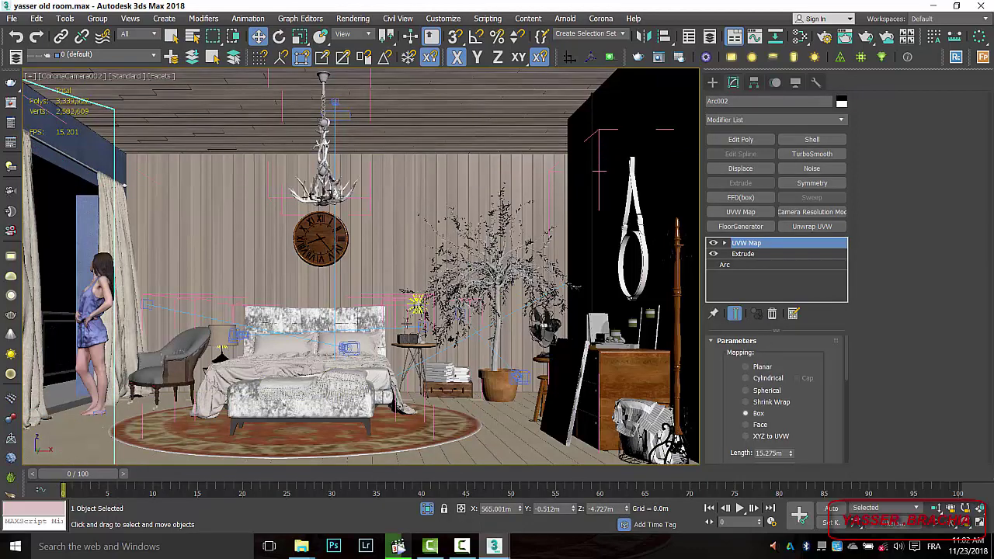
click(464, 547)
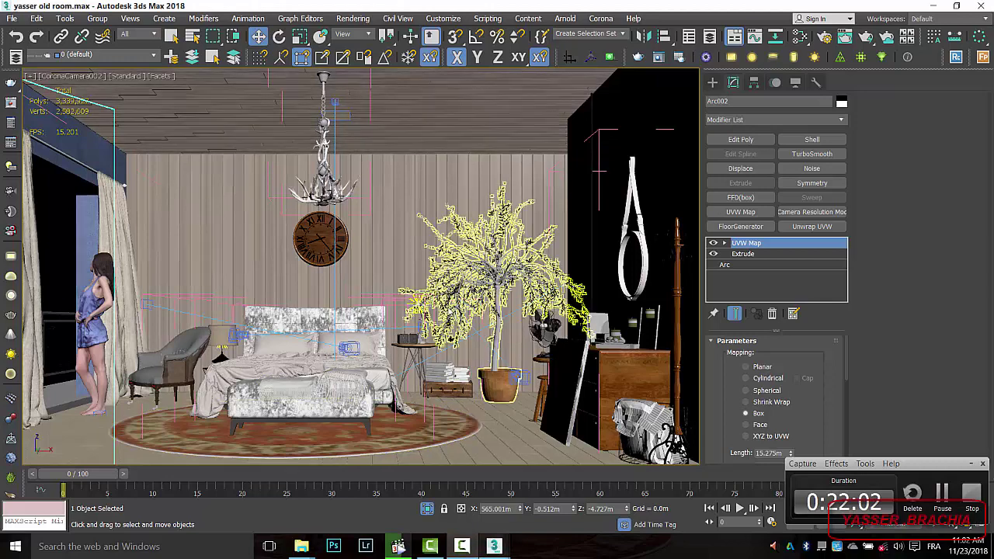
Step: Unhide all objects and hide the ROUPEIRO wardrobe group again
right_click(448, 303)
click(458, 235)
click(380, 308)
right_click(380, 307)
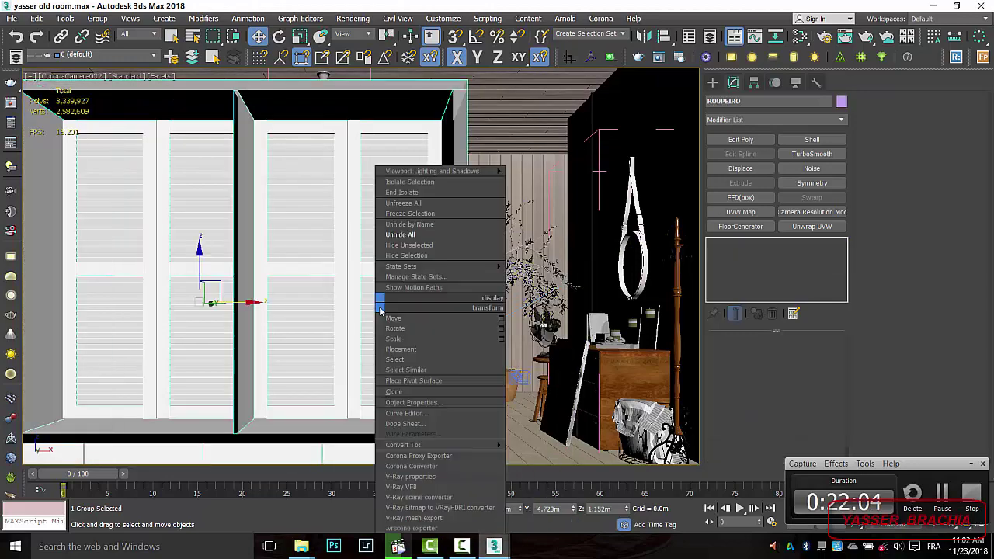
click(412, 255)
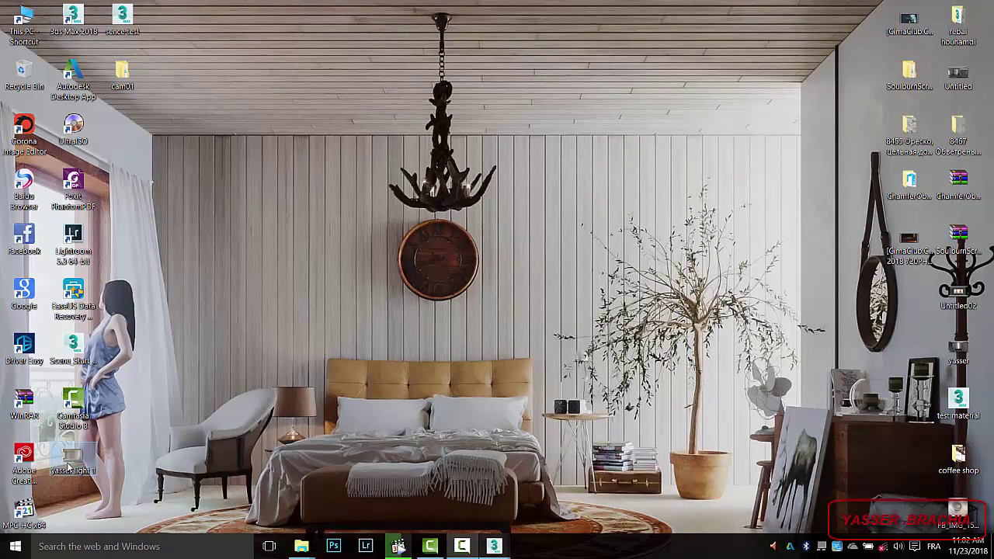
Step: Open the saved yasser light 1 render from the desktop in Photos, inspect it up close and close it
double_click(70, 464)
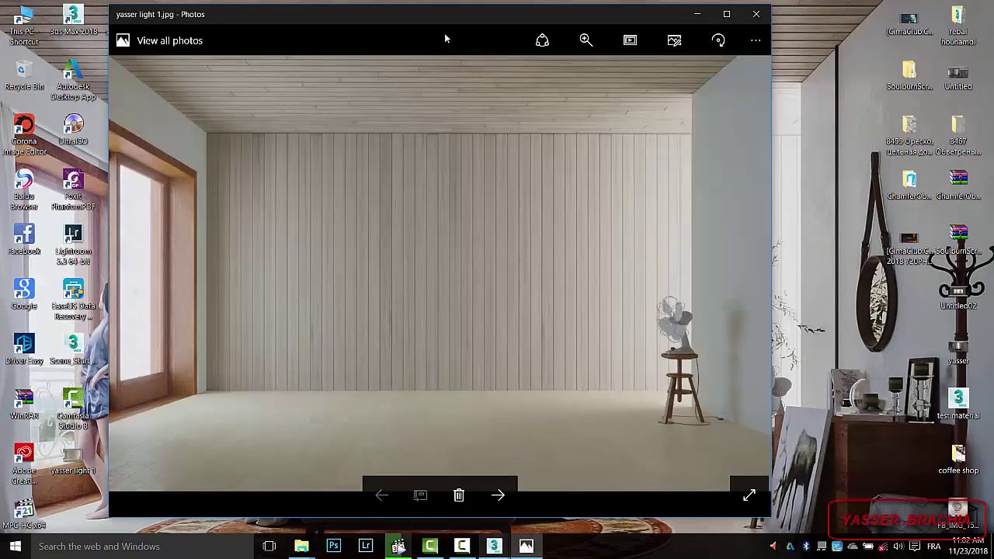
click(586, 40)
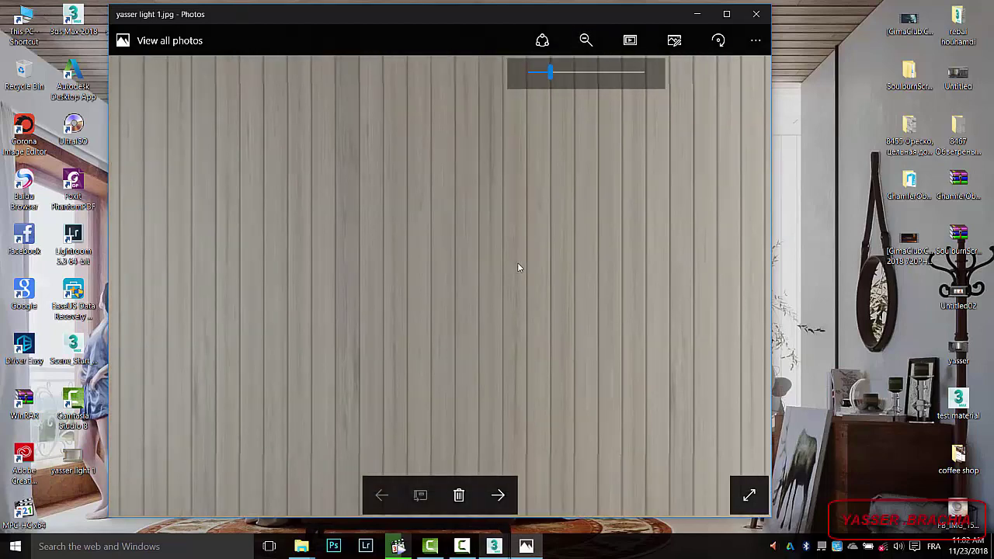
scroll(518, 264, down, 3)
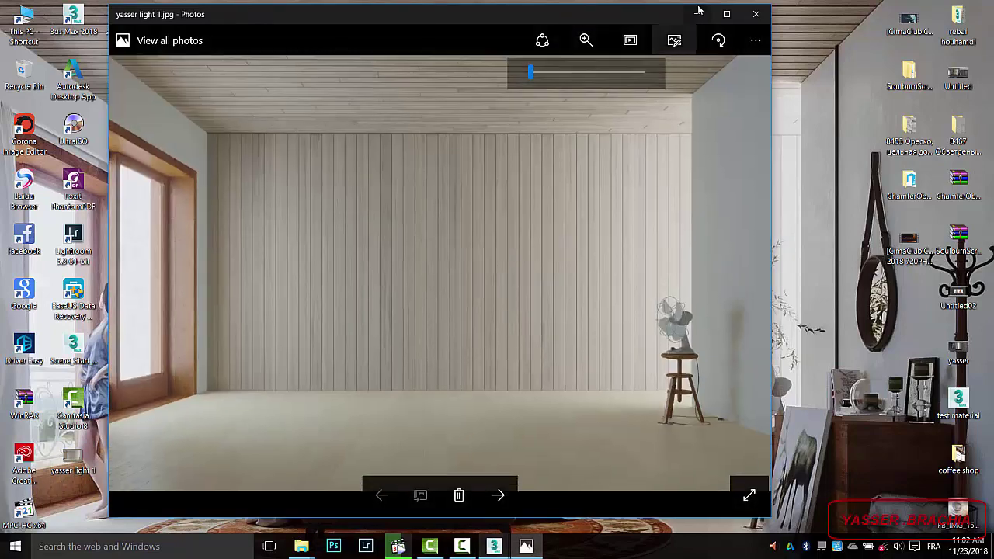
click(755, 14)
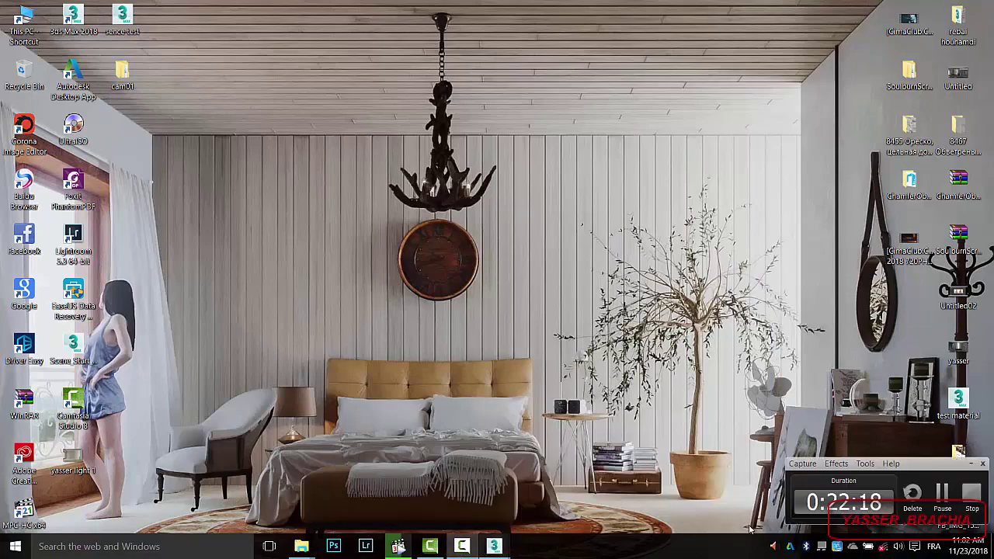